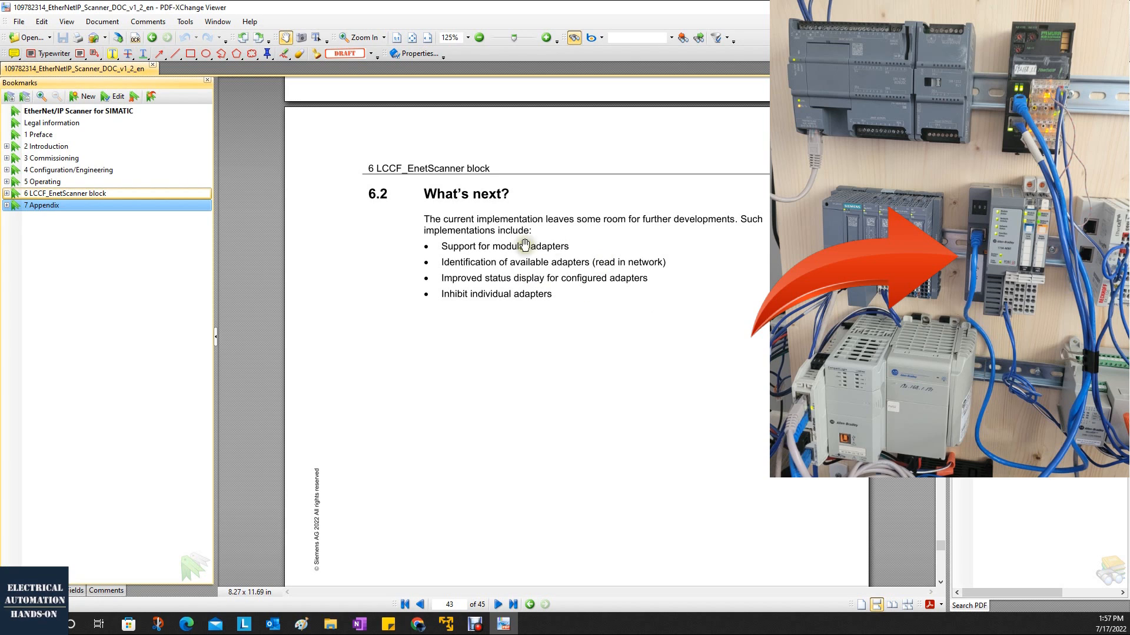
Step: Review the manual's Operating chapter on starting the application and the Configuration/Engineering steps for the LCCF_EnetScanner block
drag(637, 250, 649, 428)
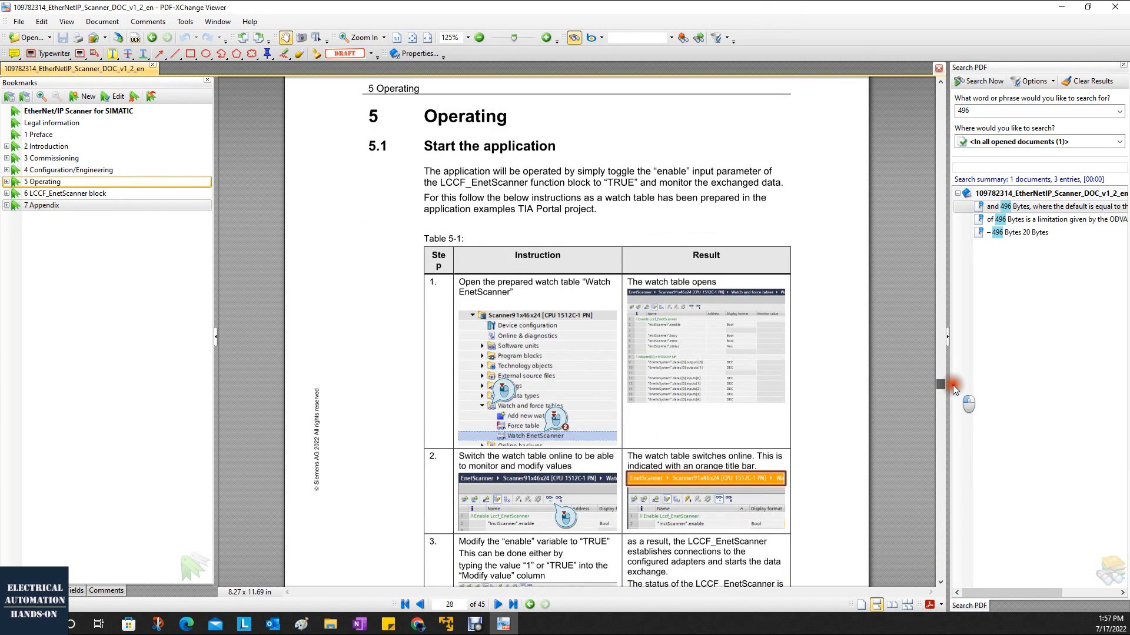
scroll(941, 550, down, 2)
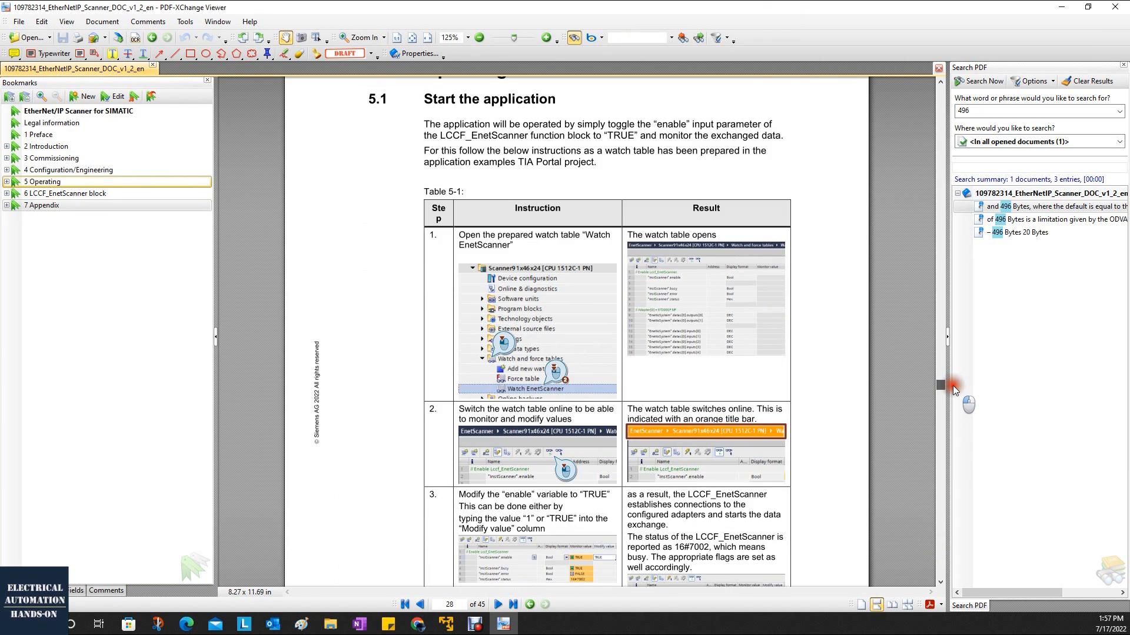
scroll(882, 353, down, 3)
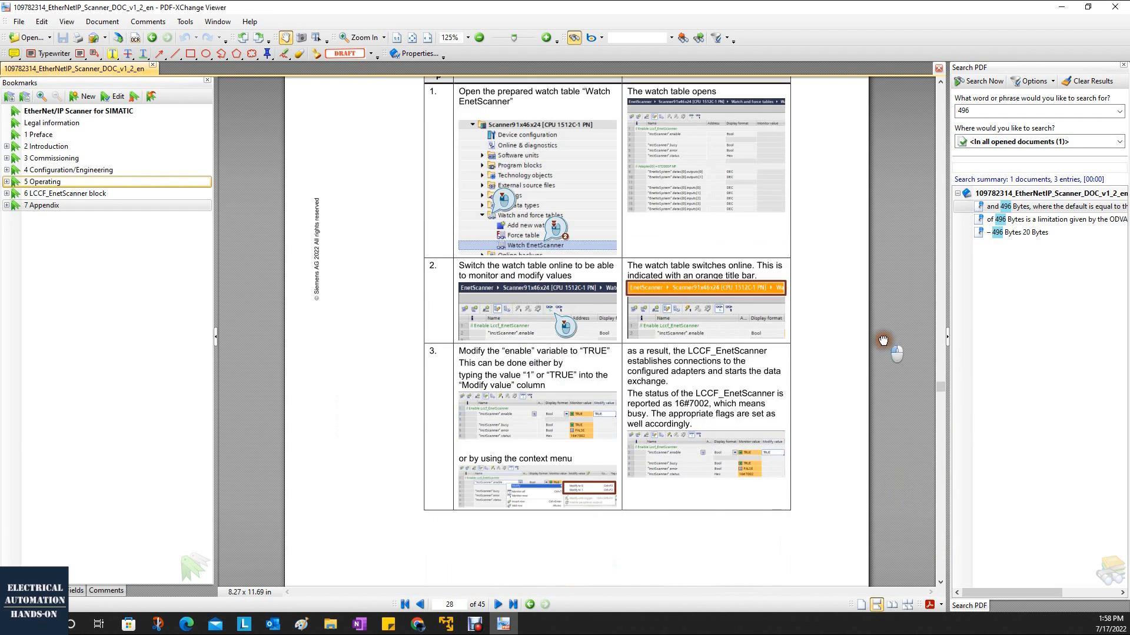
scroll(829, 220, up, 5)
scroll(782, 530, up, 15)
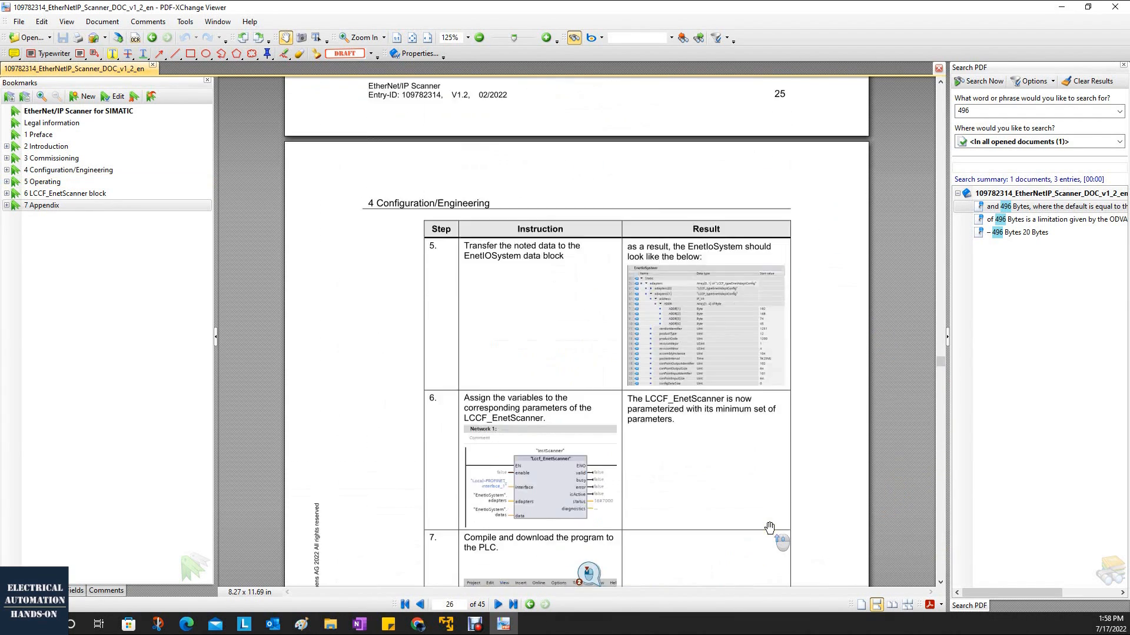
scroll(769, 527, down, 6)
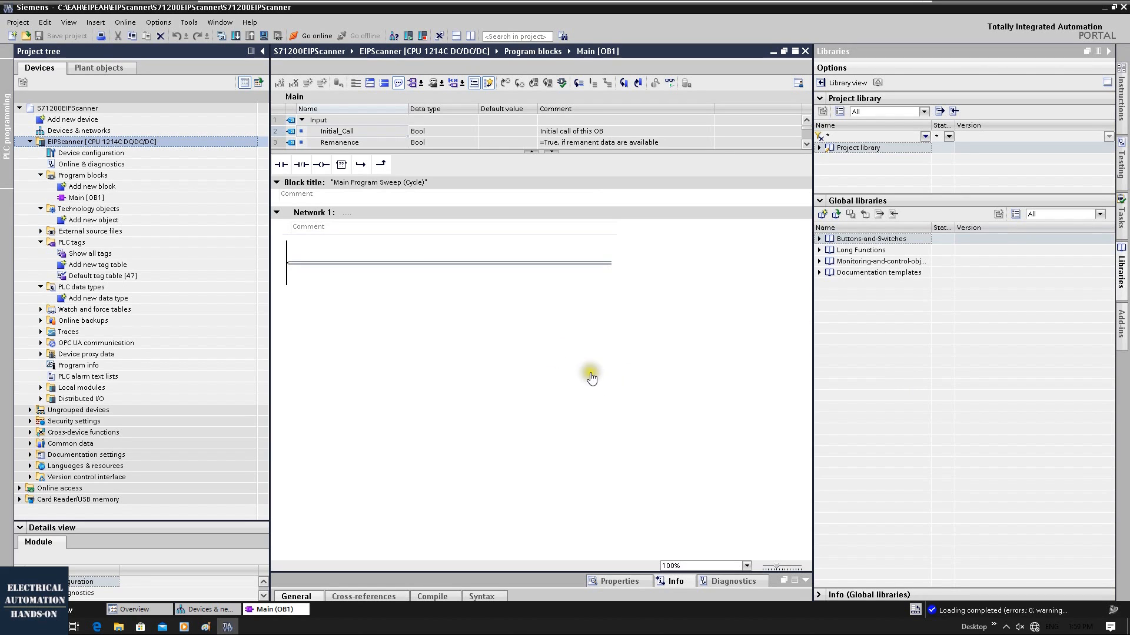
Step: Check the versions of the installed TIA Portal software and close the overview
click(251, 23)
click(297, 70)
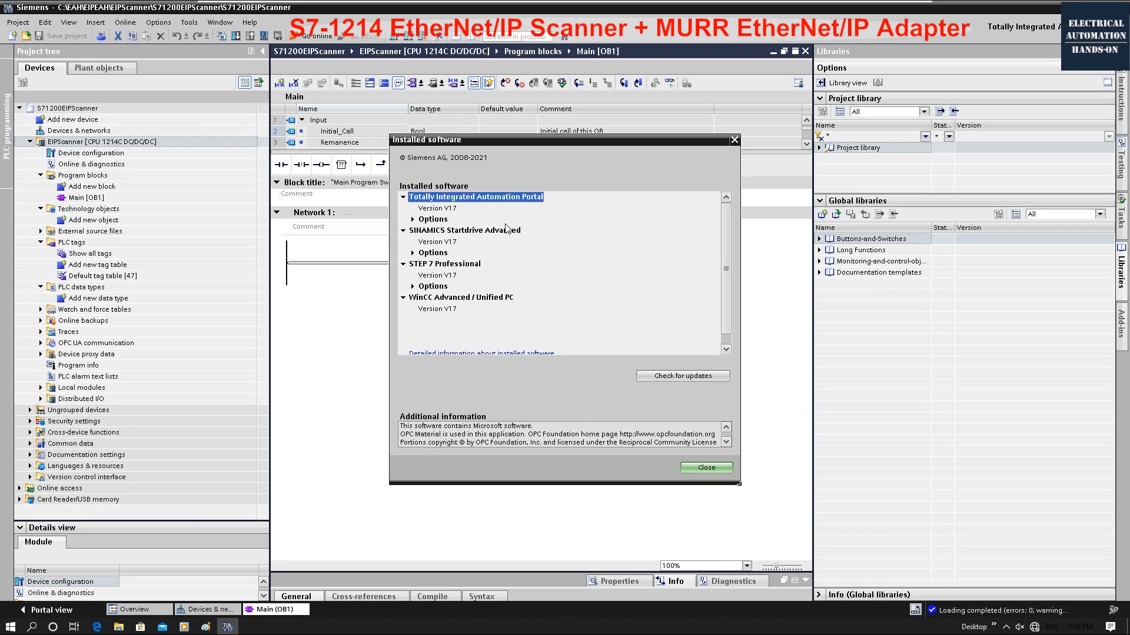
click(734, 139)
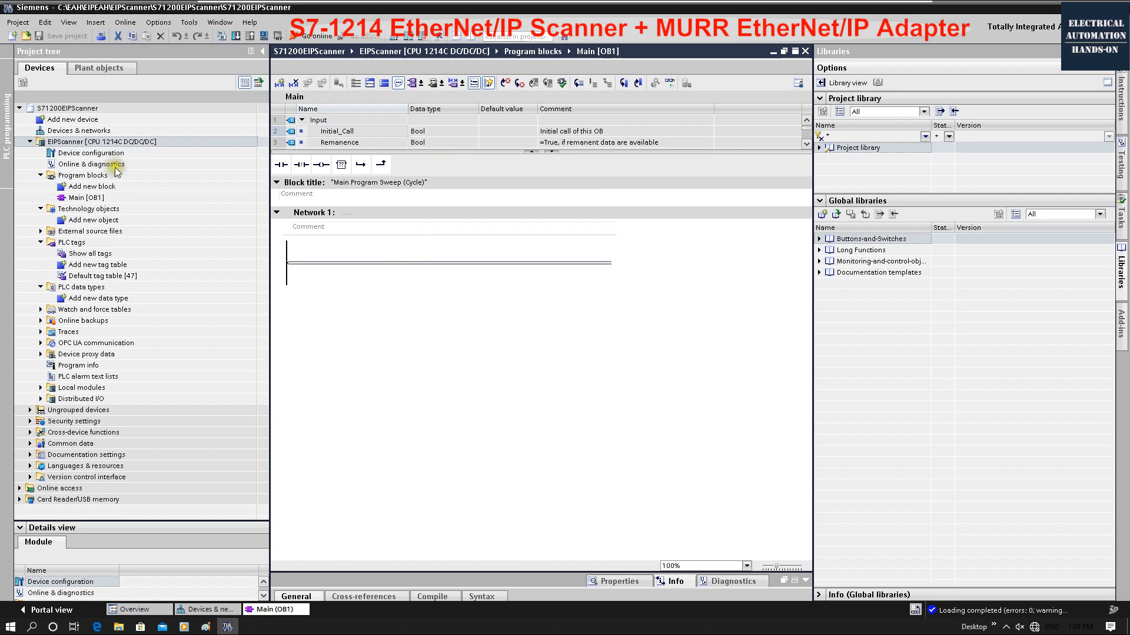
Step: Inspect the CPU 1214C in the EIPScanner device configuration and view the project's network layout
double_click(106, 153)
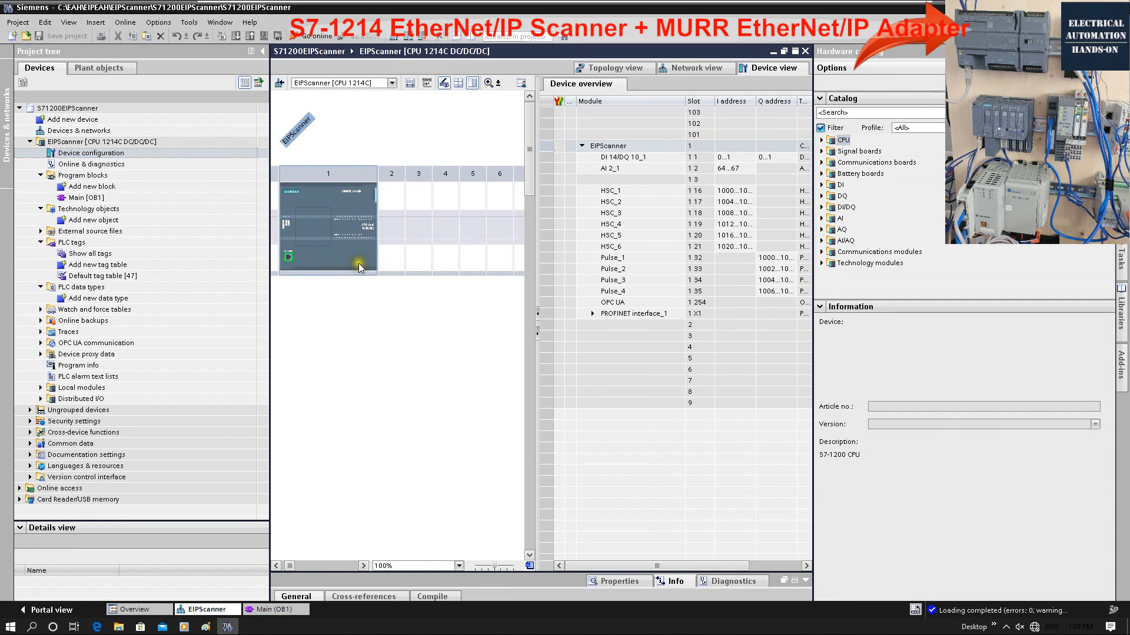
scroll(330, 240, up, 4)
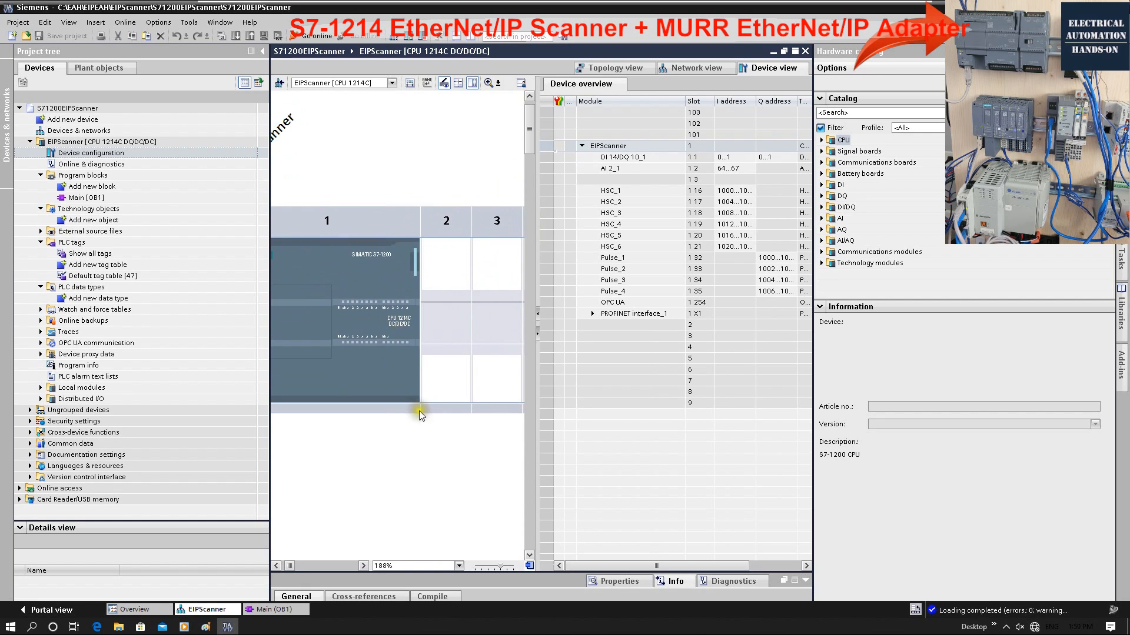
scroll(400, 327, up, 1)
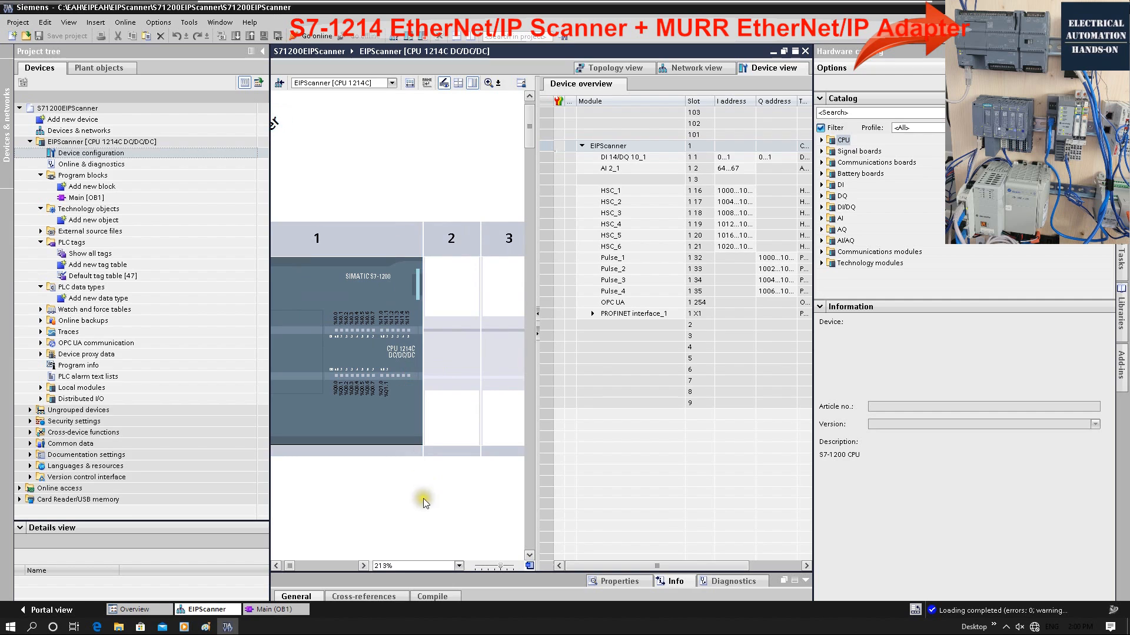
click(683, 68)
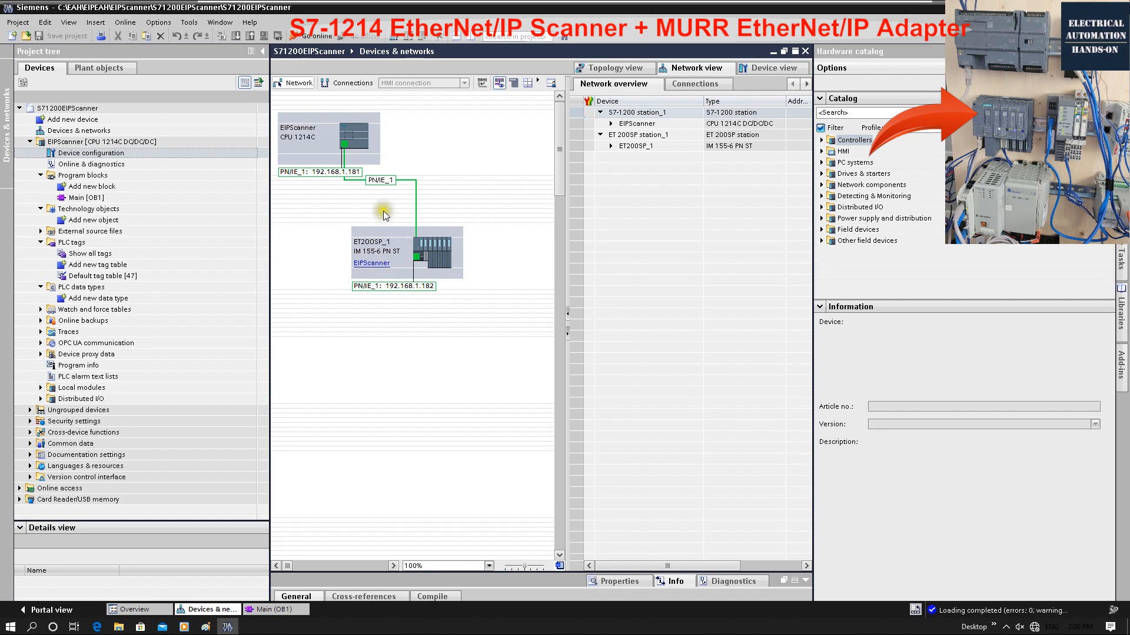
Step: Go online with the EIPScanner PLC and check the status of both stations and their PN/IE_1 connection
click(112, 142)
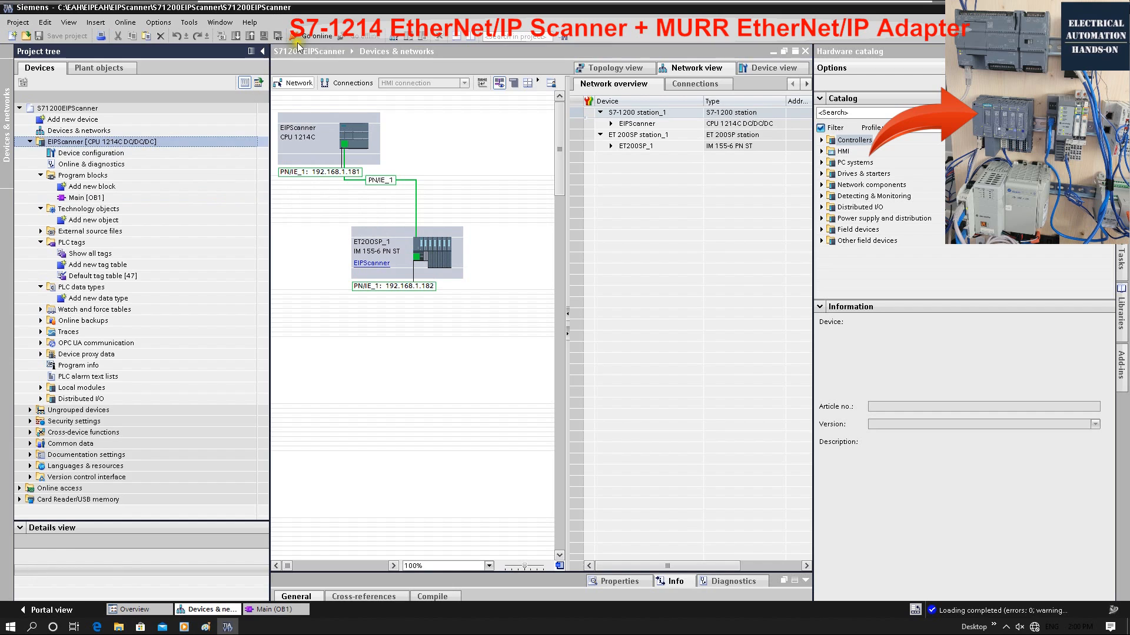
click(294, 37)
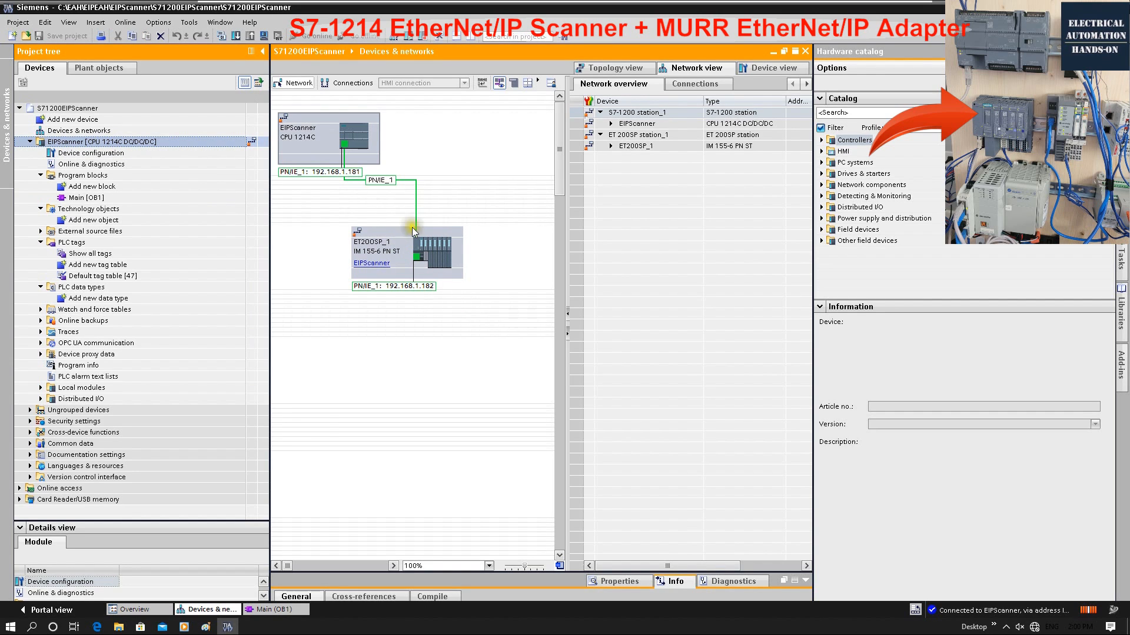
click(360, 172)
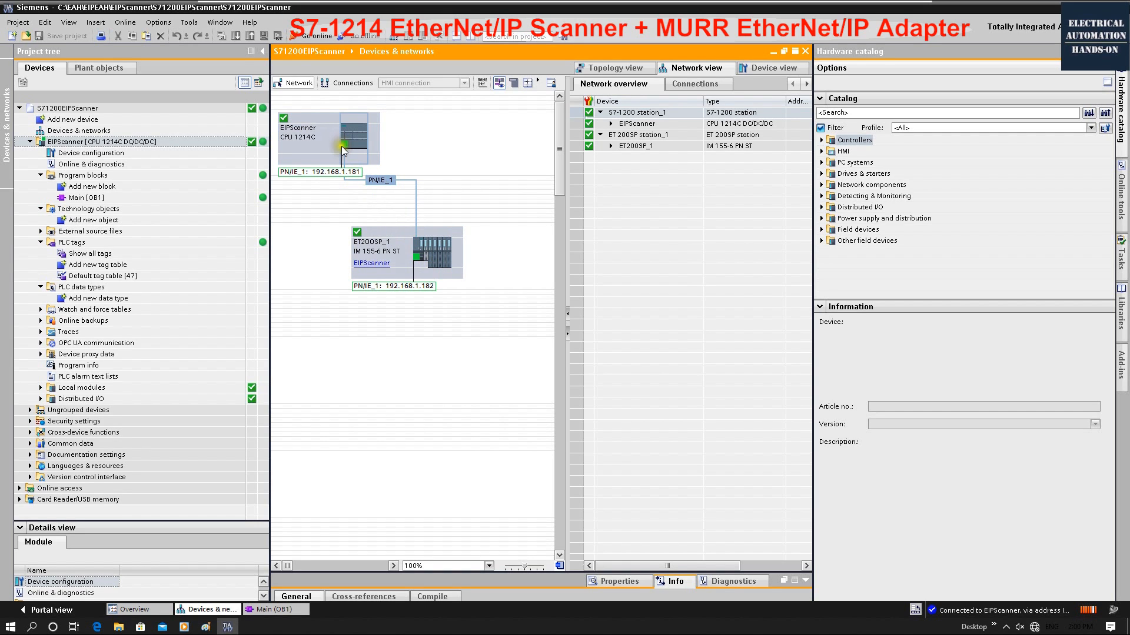
mouse_move(344, 150)
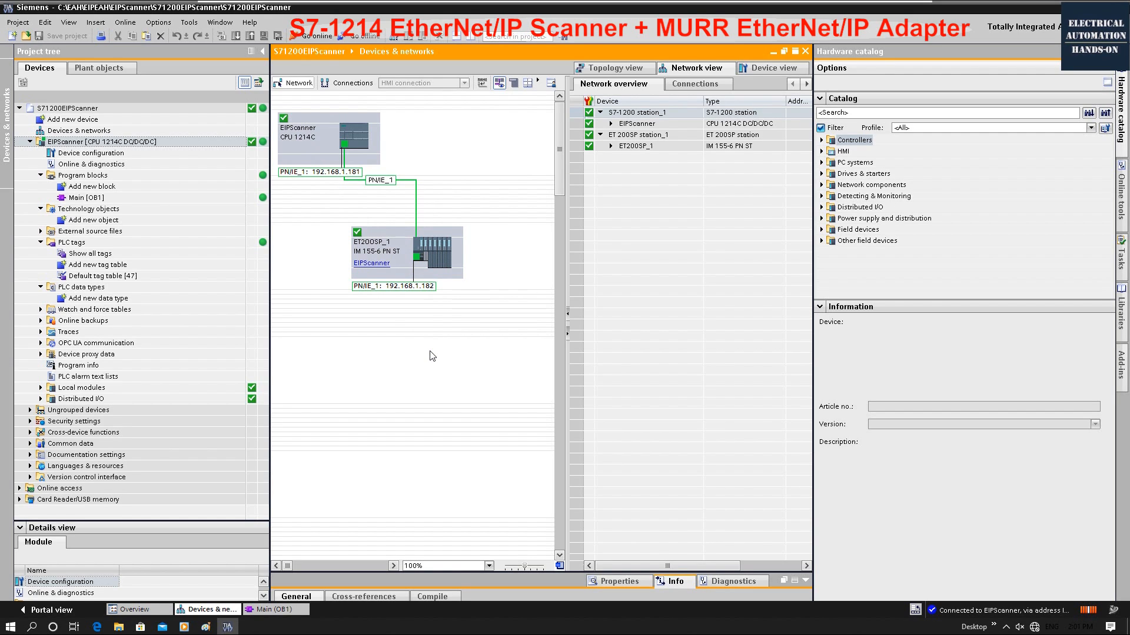
click(443, 179)
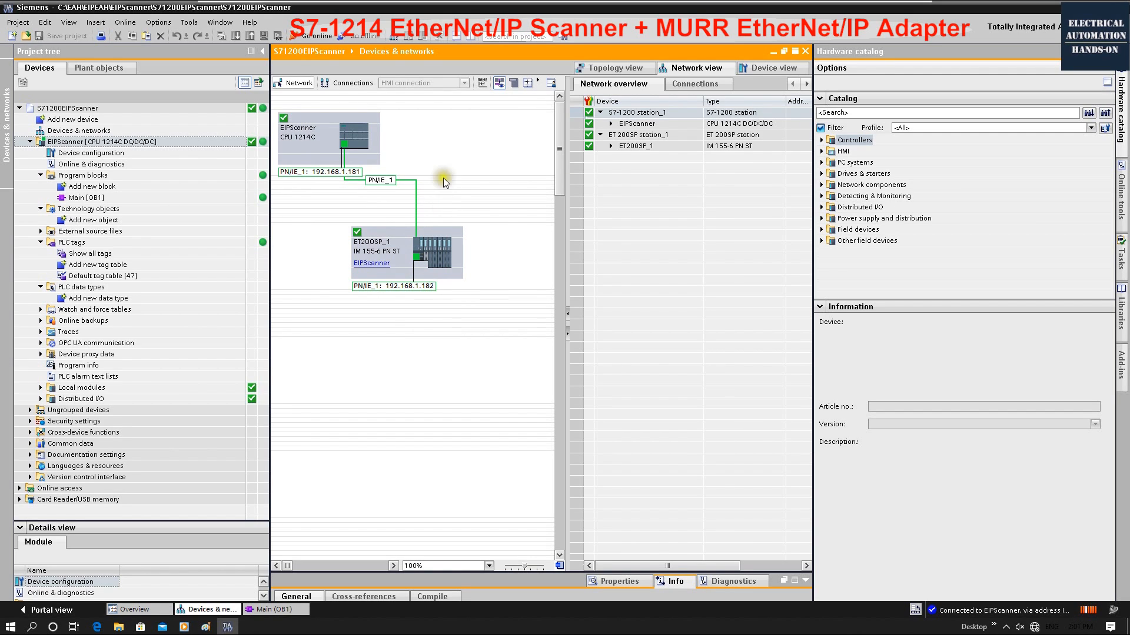
Step: Close the online connection to the EIPScanner CPU
click(362, 39)
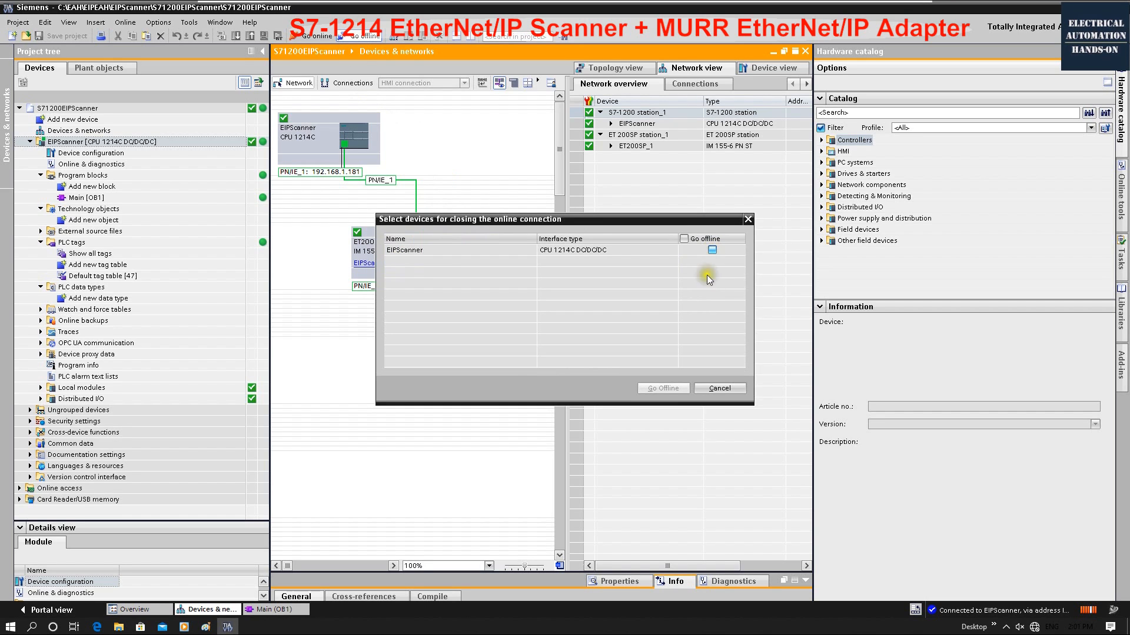
click(683, 239)
click(665, 388)
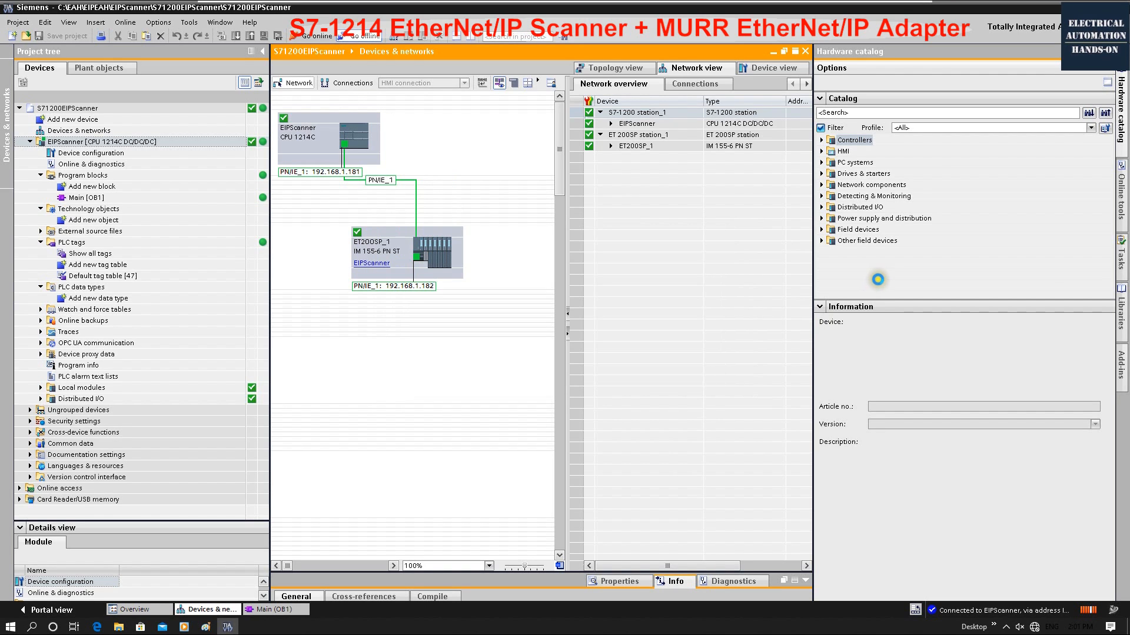
Step: Switch to File Explorer and inspect the compressed LCCF_EnetScanner library in the Library_V1_2_EnetScanner_V17 folder, then return to TIA Portal
click(119, 627)
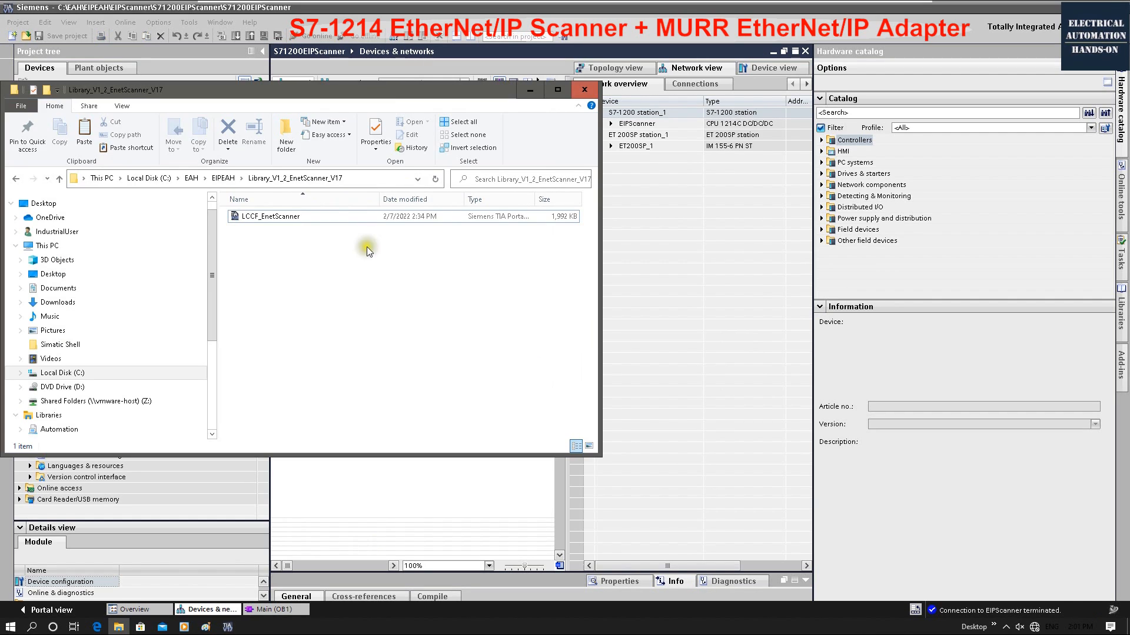
click(366, 179)
click(296, 260)
click(307, 218)
click(287, 341)
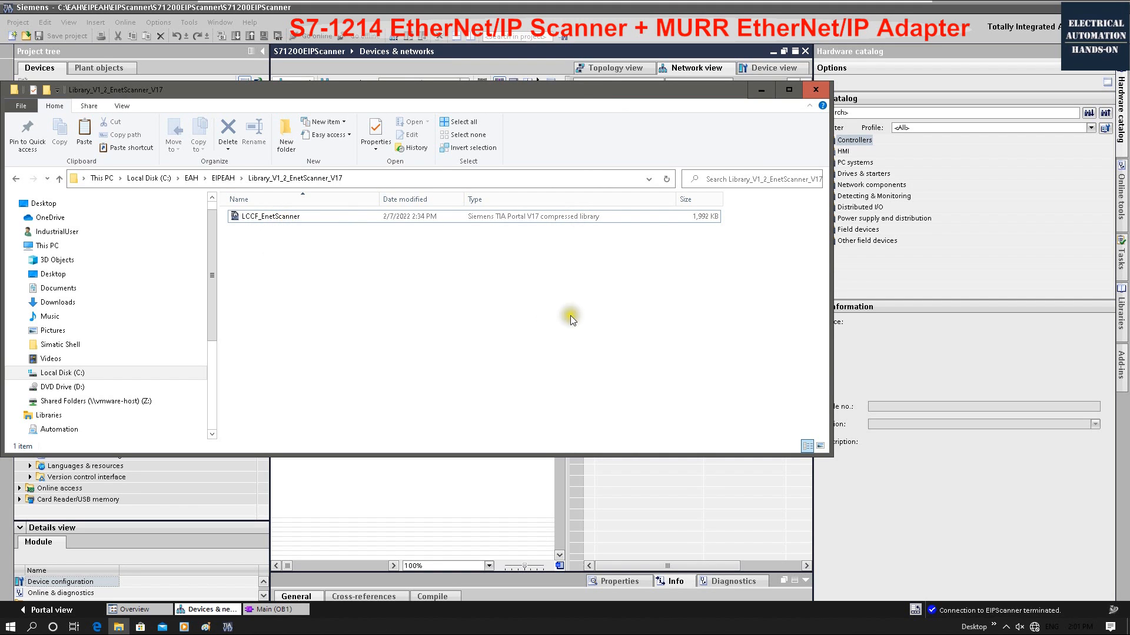
click(761, 90)
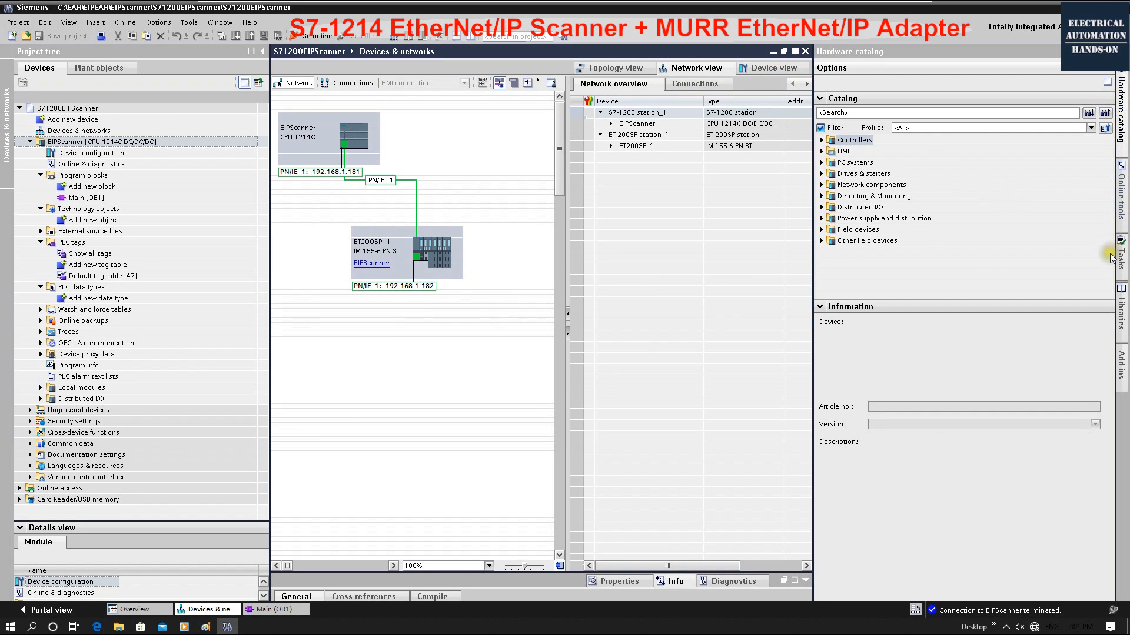
Step: Open LCCF_EnetScanner from Library_V1_2_EnetScanner_V17 as a read-only global library, using the compressed libraries file type
click(1120, 309)
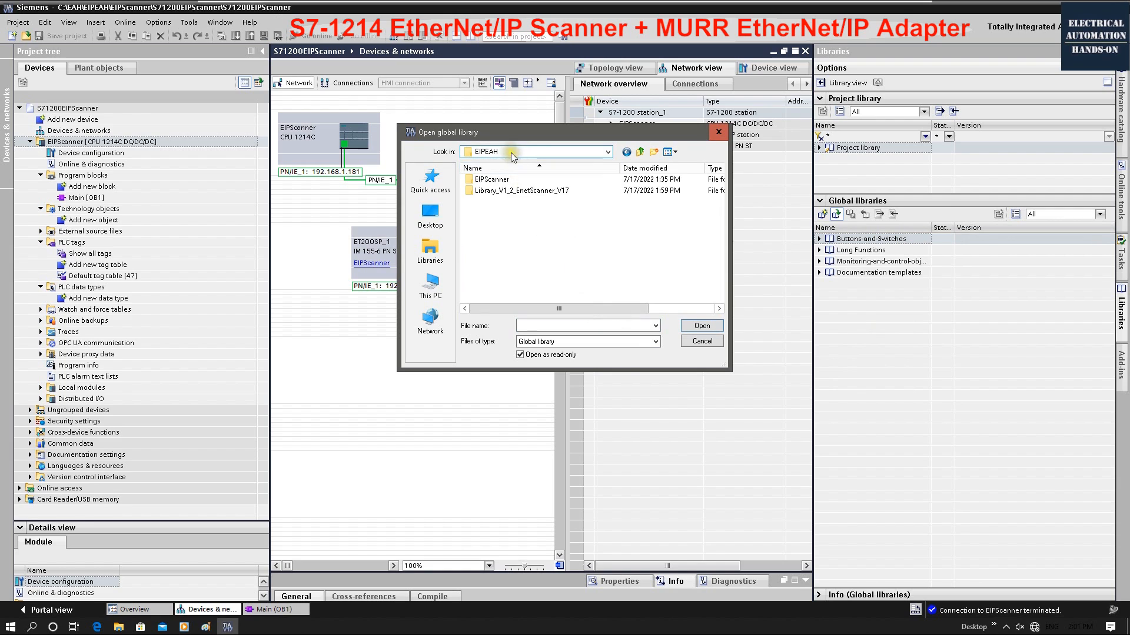
double_click(577, 193)
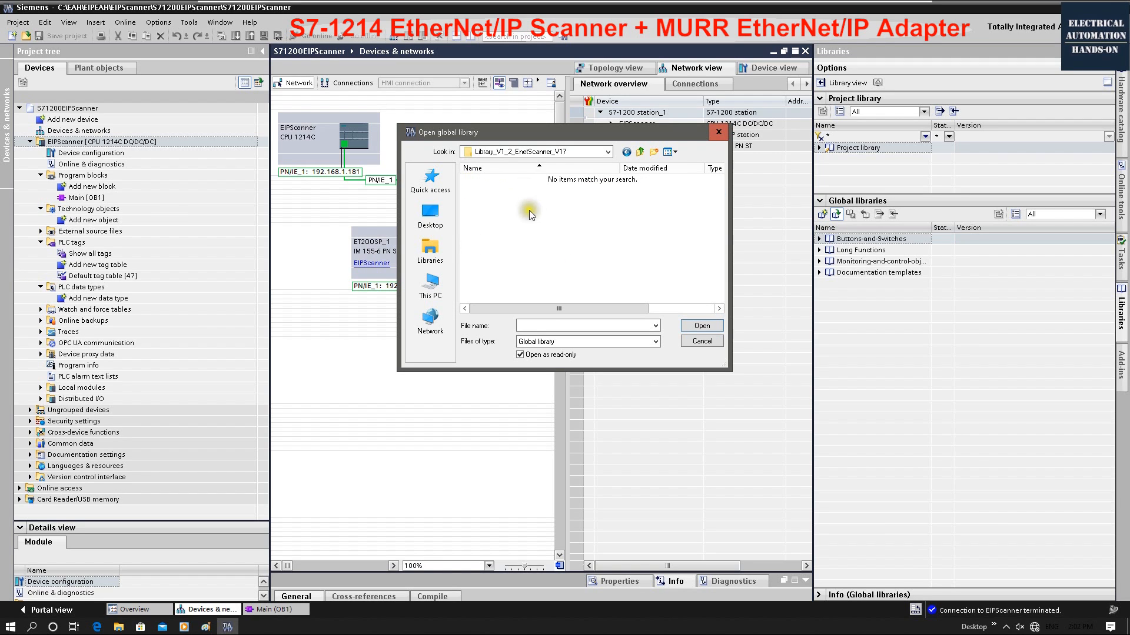
click(547, 346)
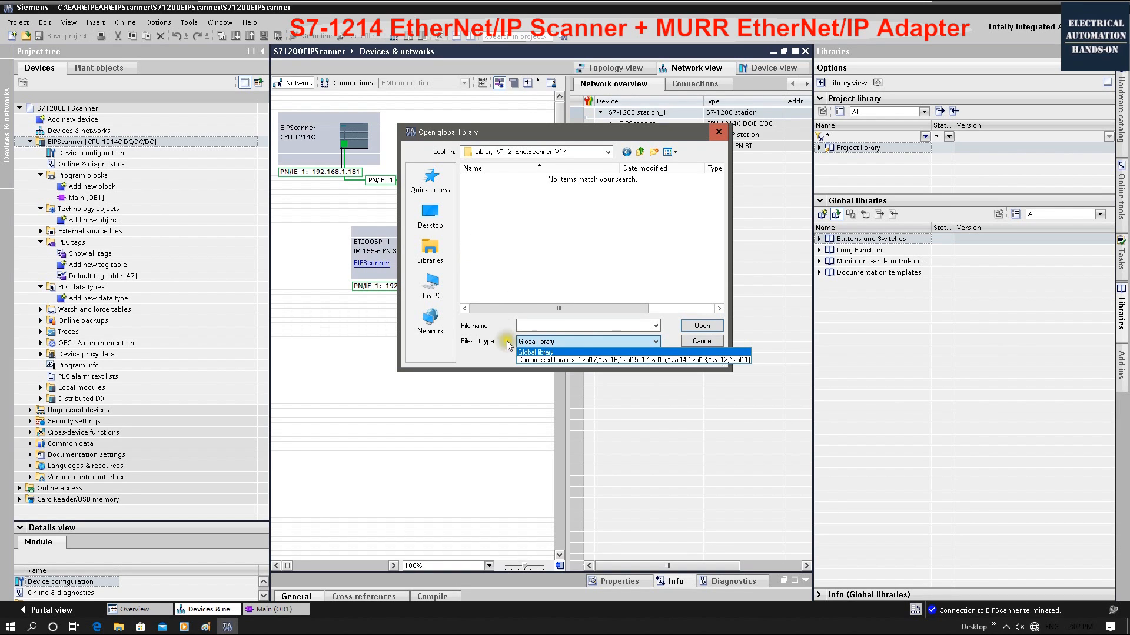
click(540, 360)
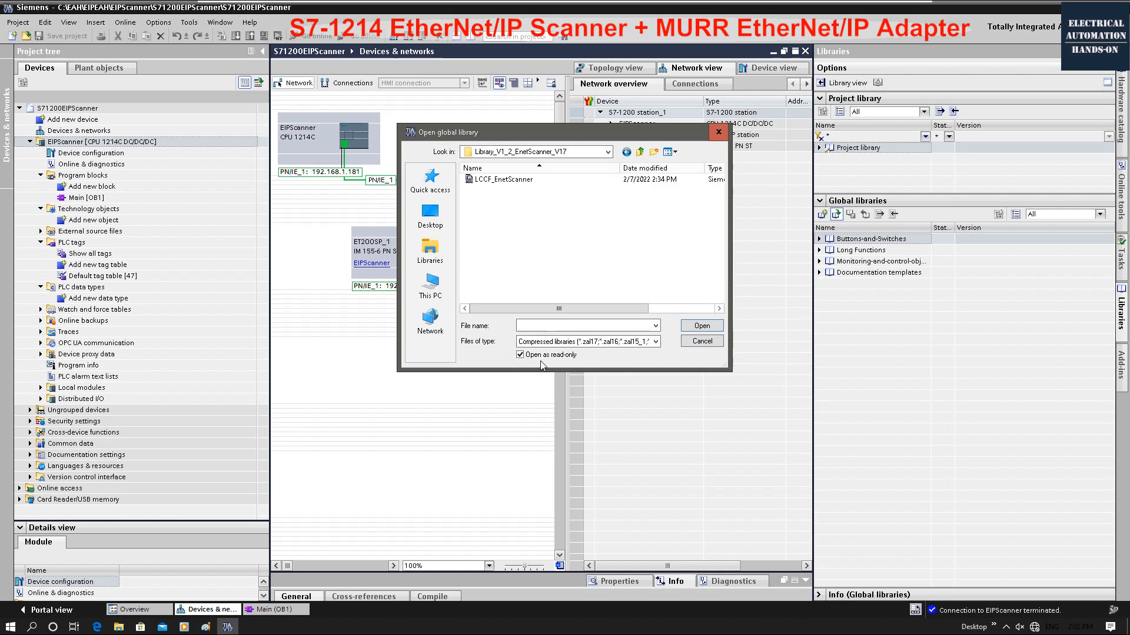
click(497, 179)
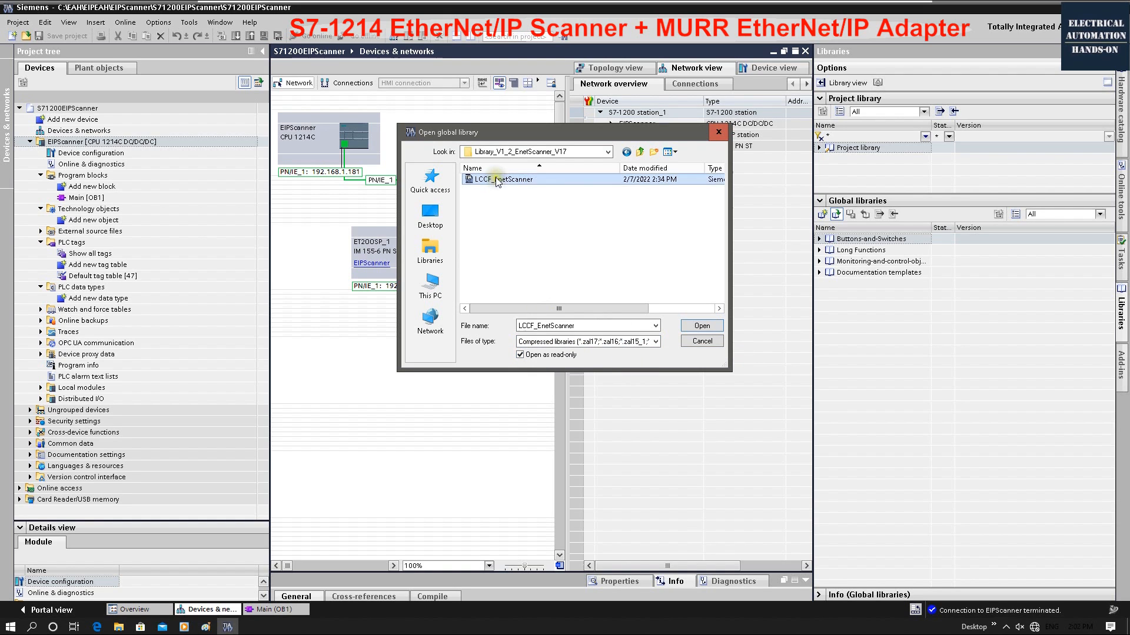
click(713, 328)
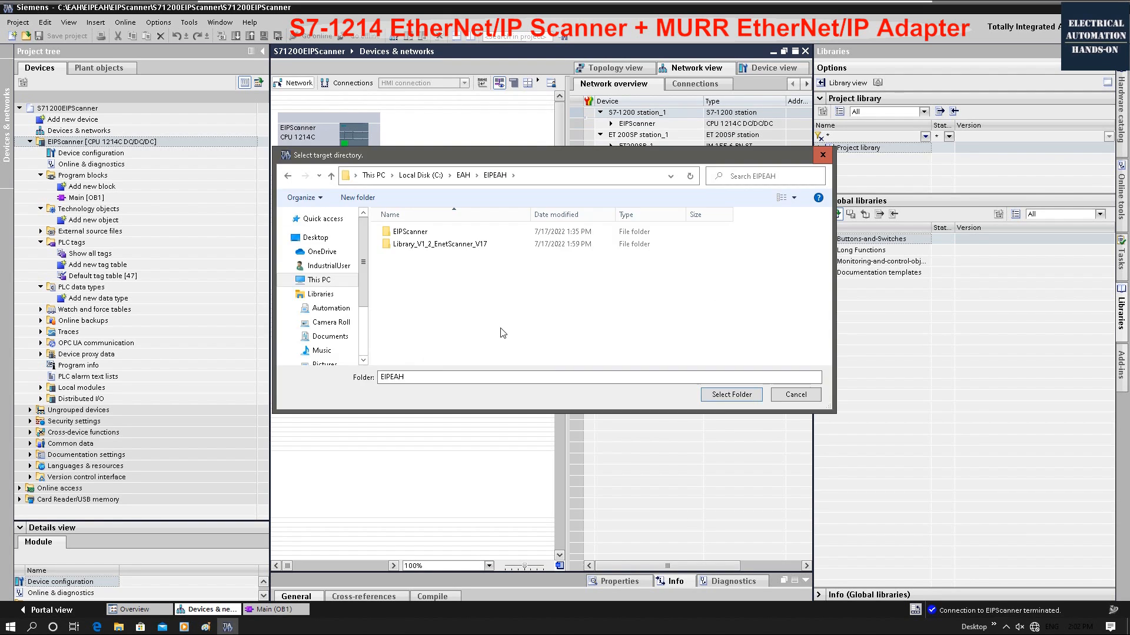
Step: Choose the Library_V1_2_EnetScanner_V17 folder as the target directory for extracting the library
drag(563, 159, 570, 263)
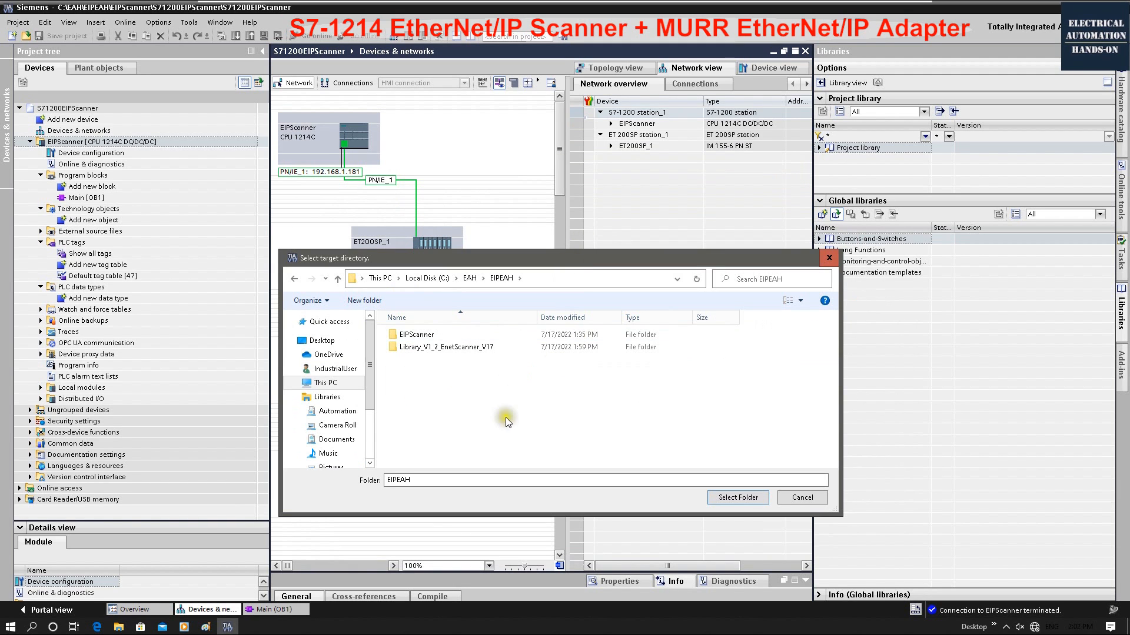
double_click(465, 349)
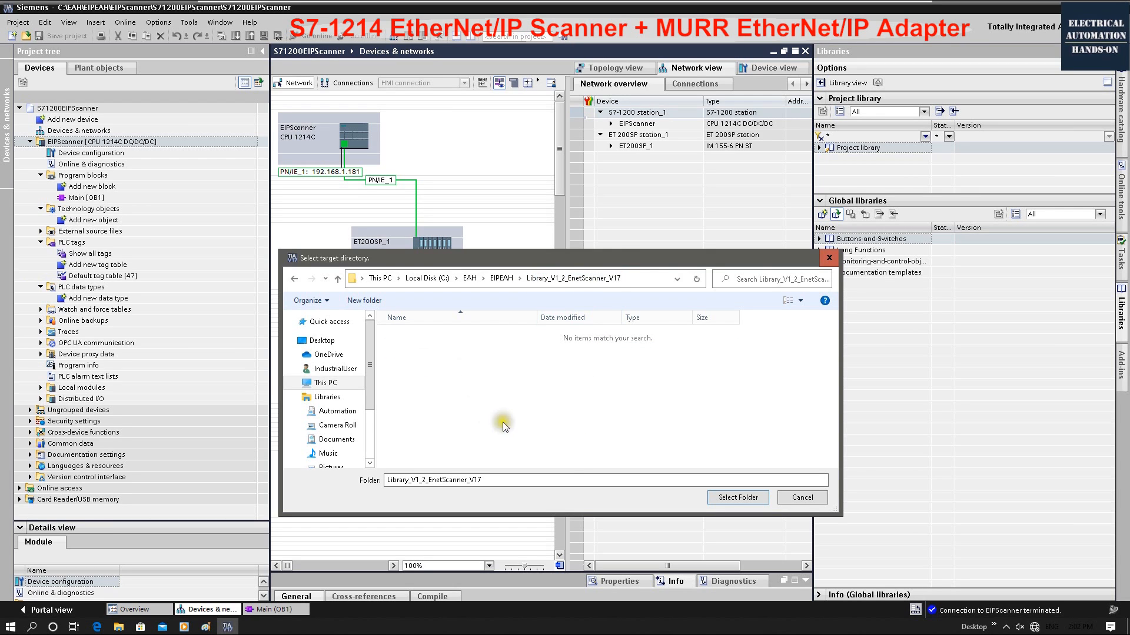
click(730, 497)
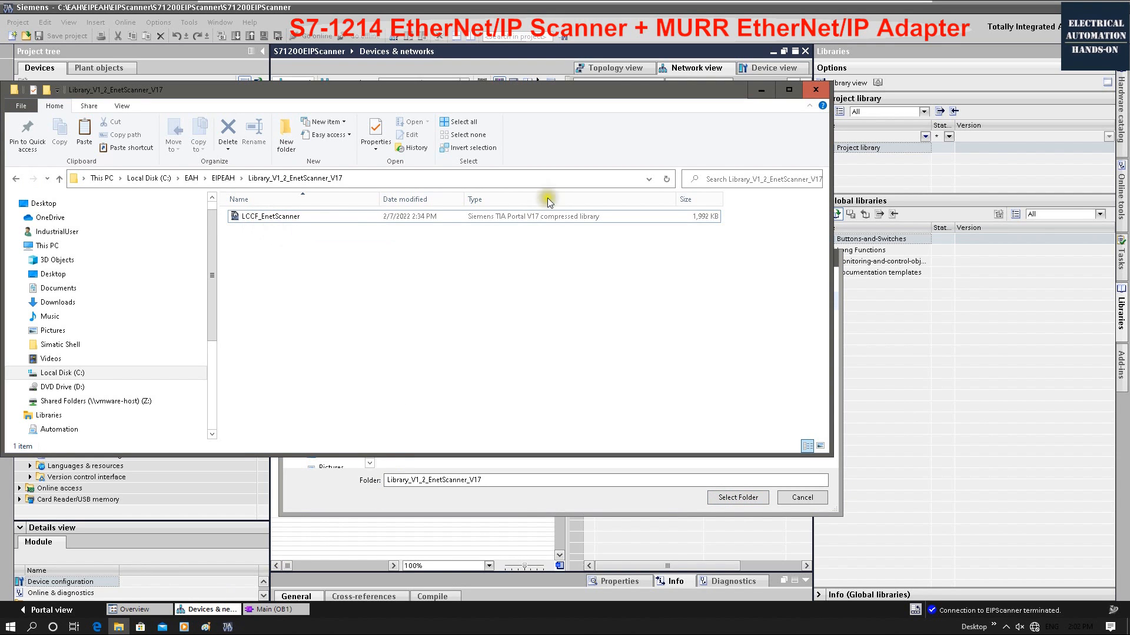
click(761, 90)
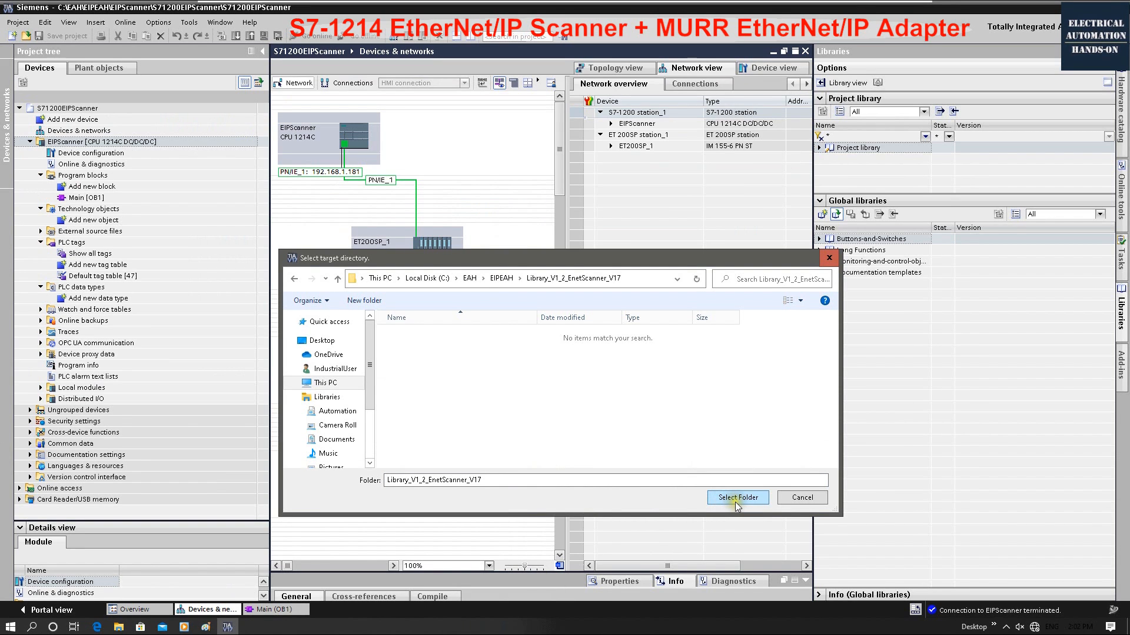
click(737, 497)
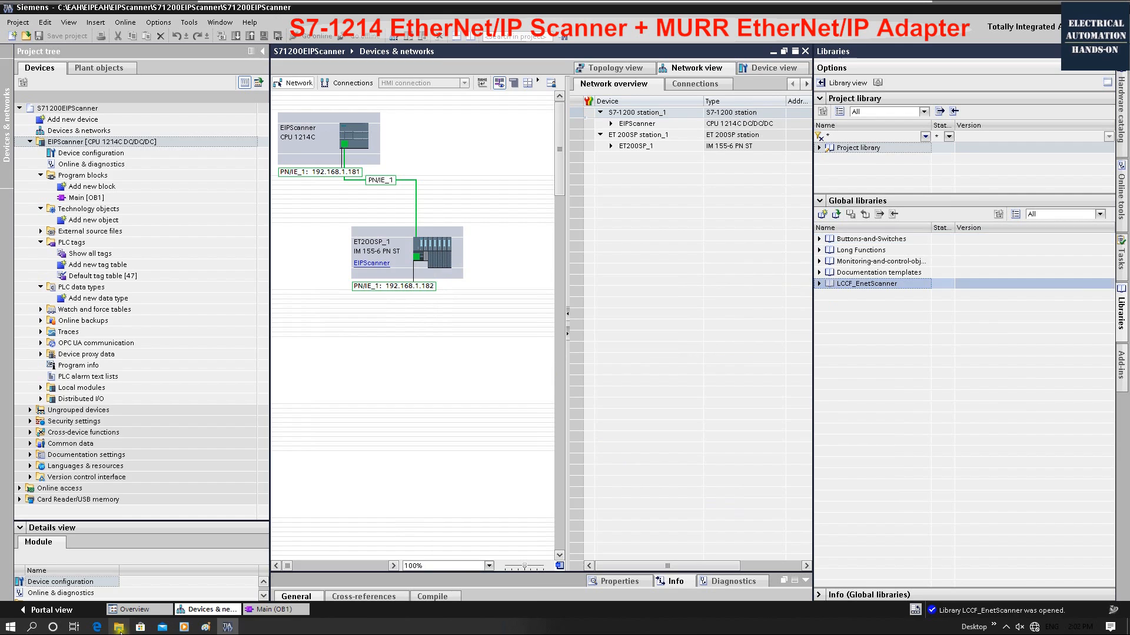
Step: Switch to File Explorer and examine the contents of the extracted LCCF_EnetScanner folder
click(118, 627)
drag(233, 267, 590, 203)
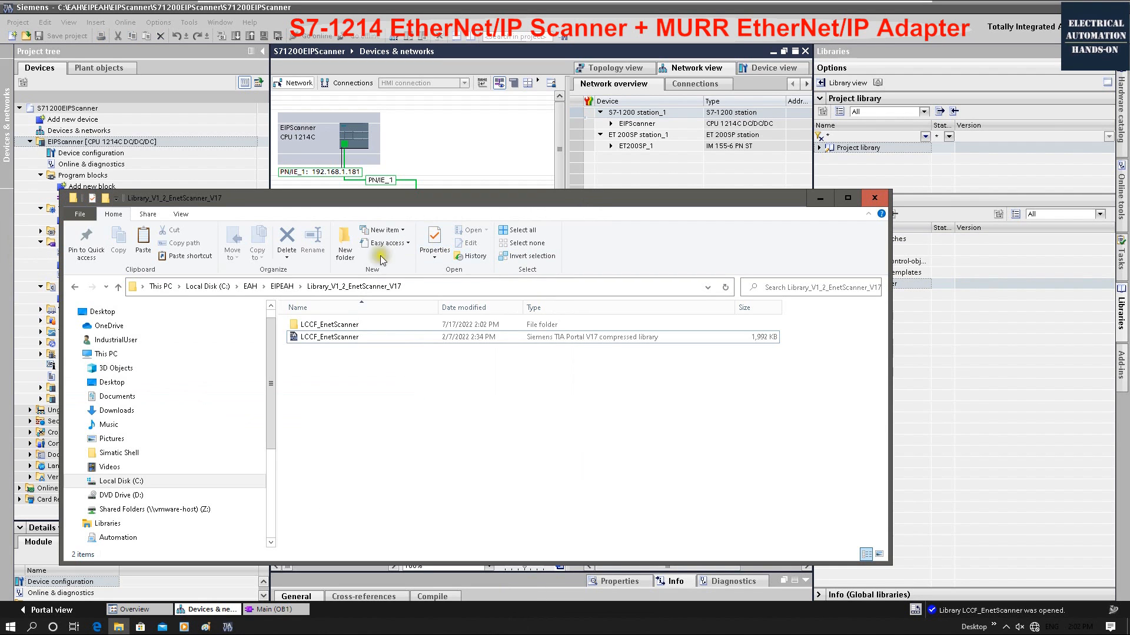
click(343, 328)
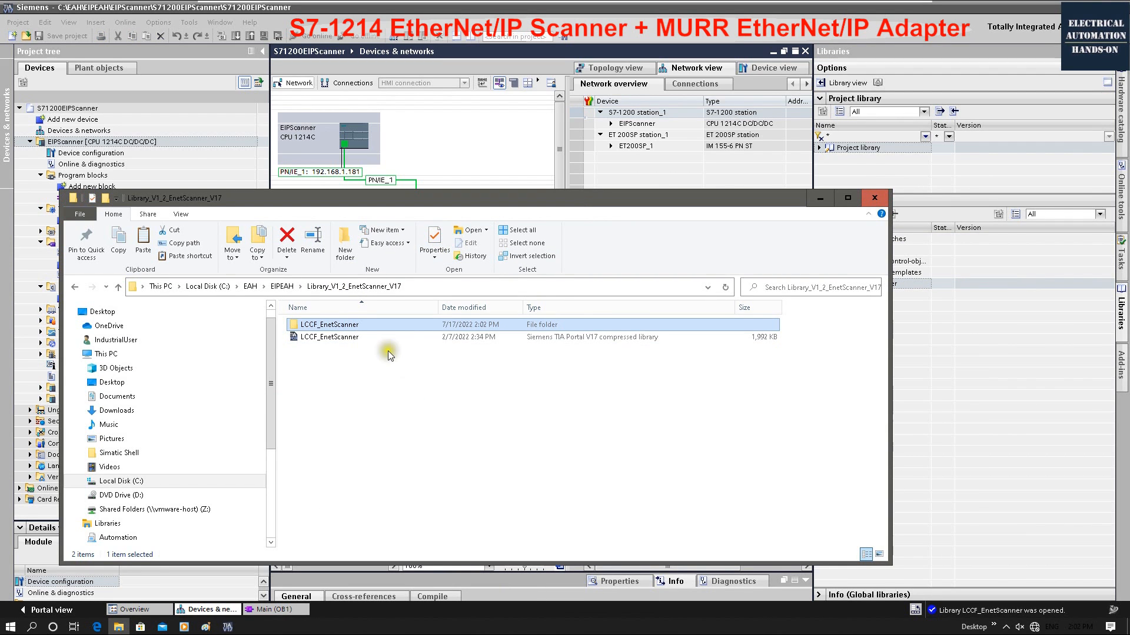
double_click(349, 324)
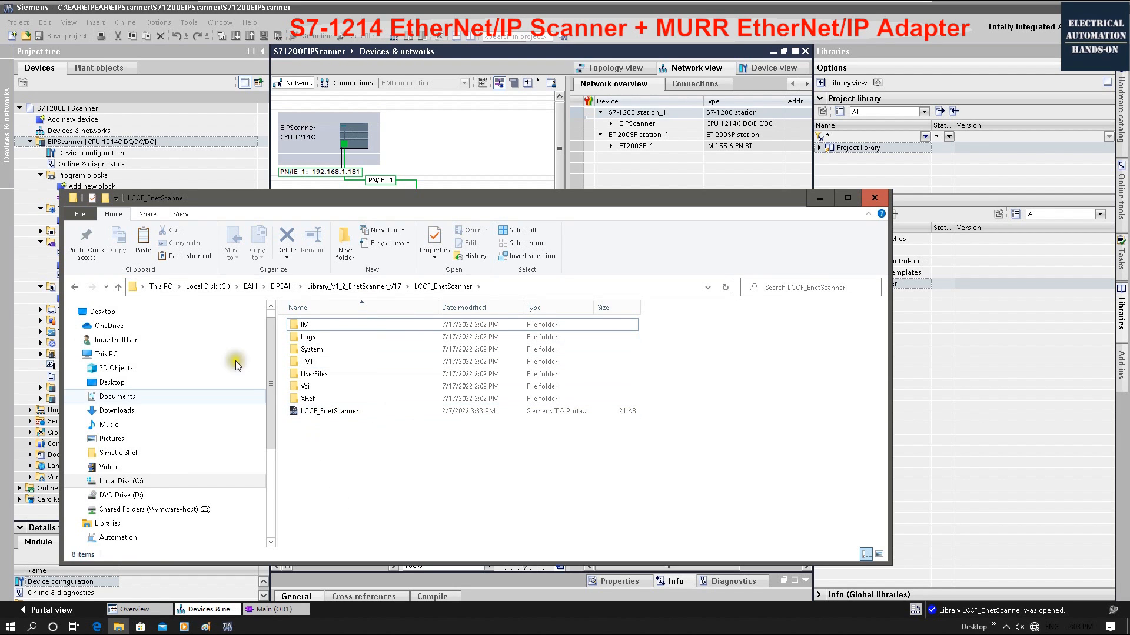
Step: Return to TIA Portal and examine the S7-1200 and S7-1500 types in the LCCF_EnetScanner global library, including their data types
click(941, 387)
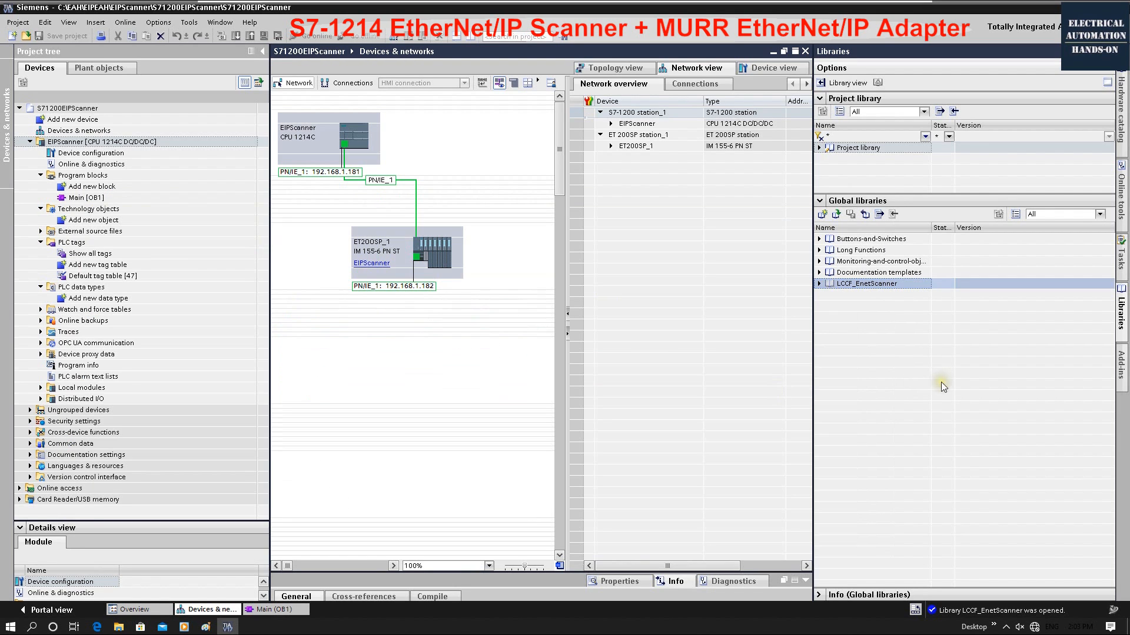
click(820, 284)
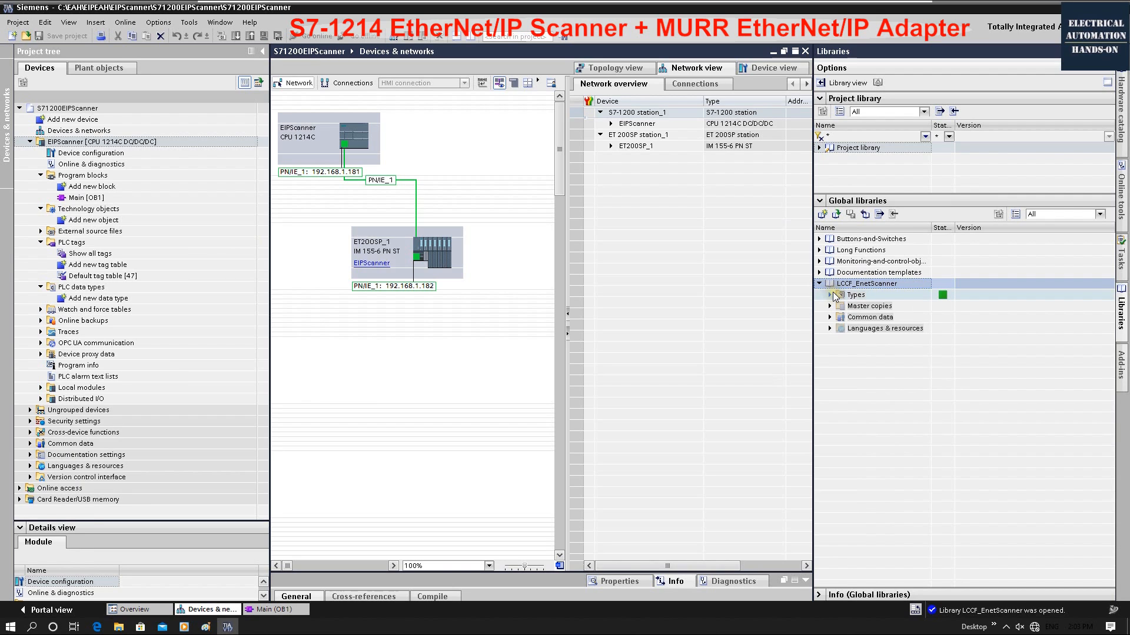
click(831, 295)
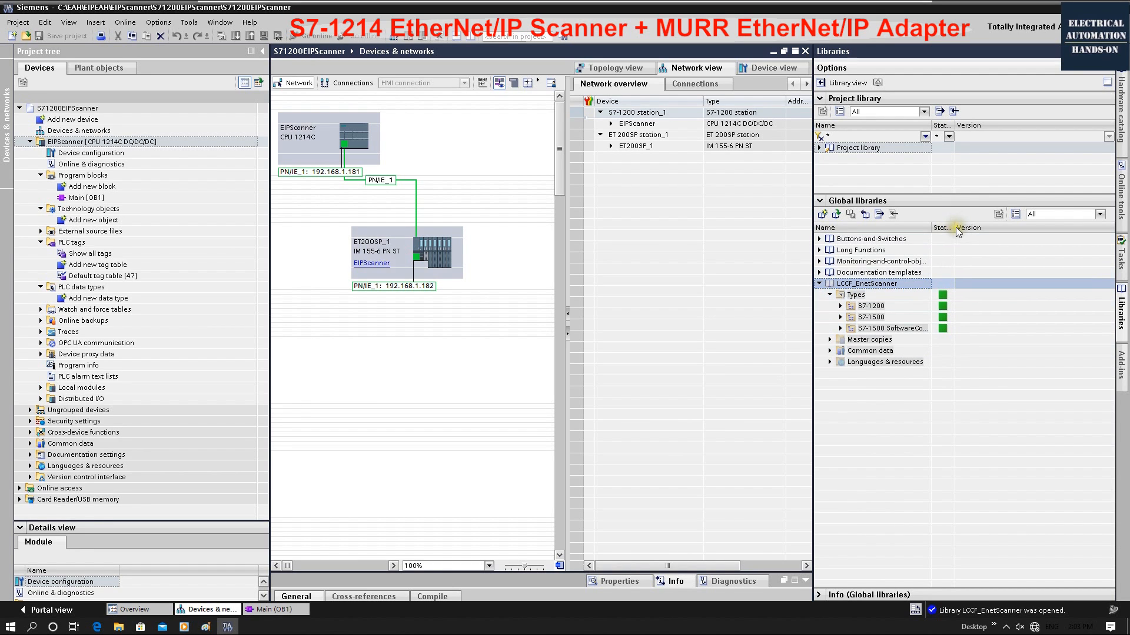
drag(953, 227, 1009, 227)
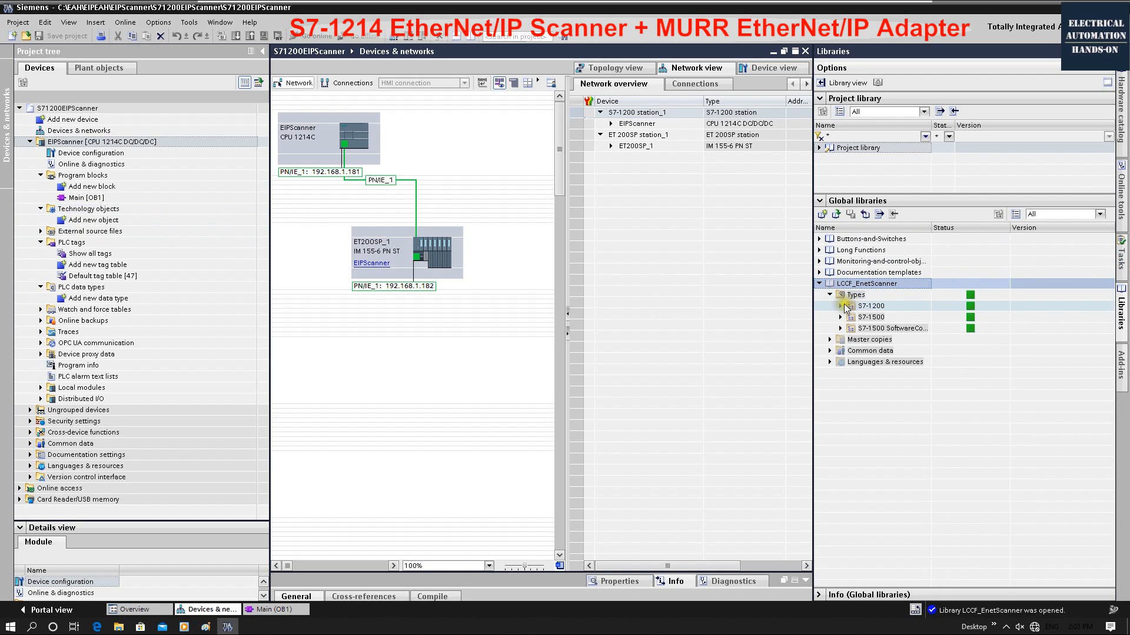
click(840, 306)
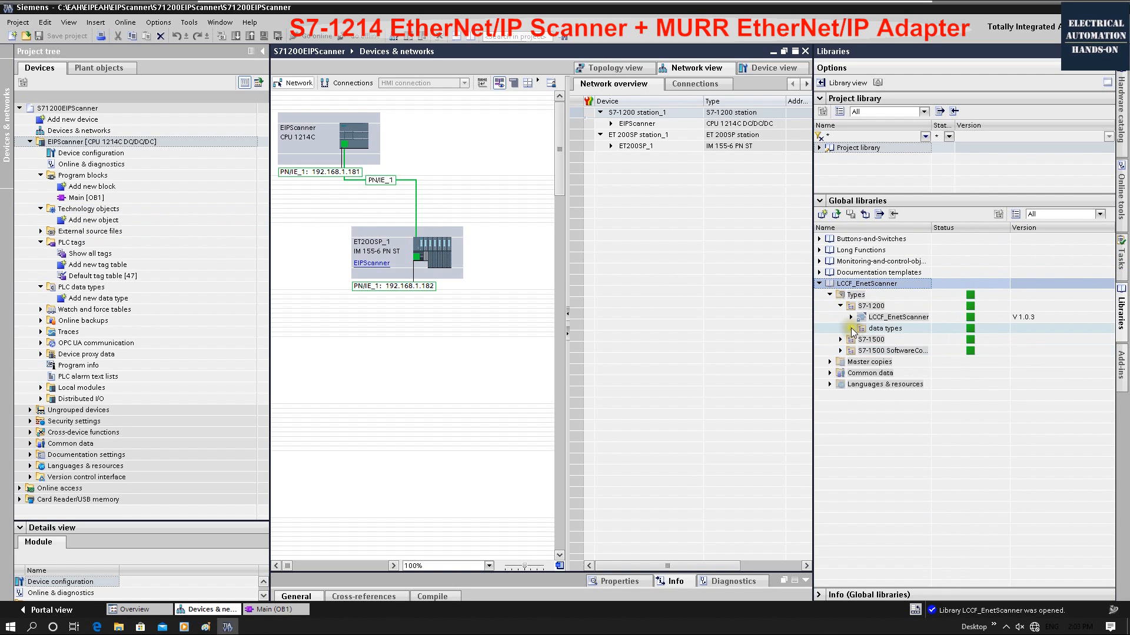
click(851, 329)
drag(932, 228, 1044, 228)
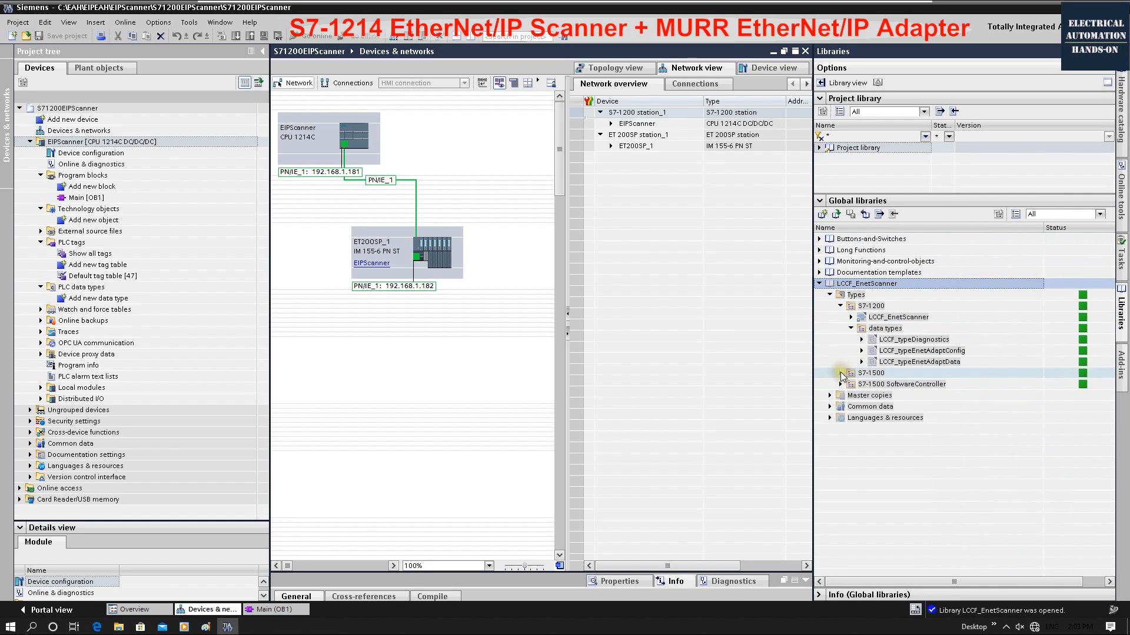
click(840, 373)
click(851, 395)
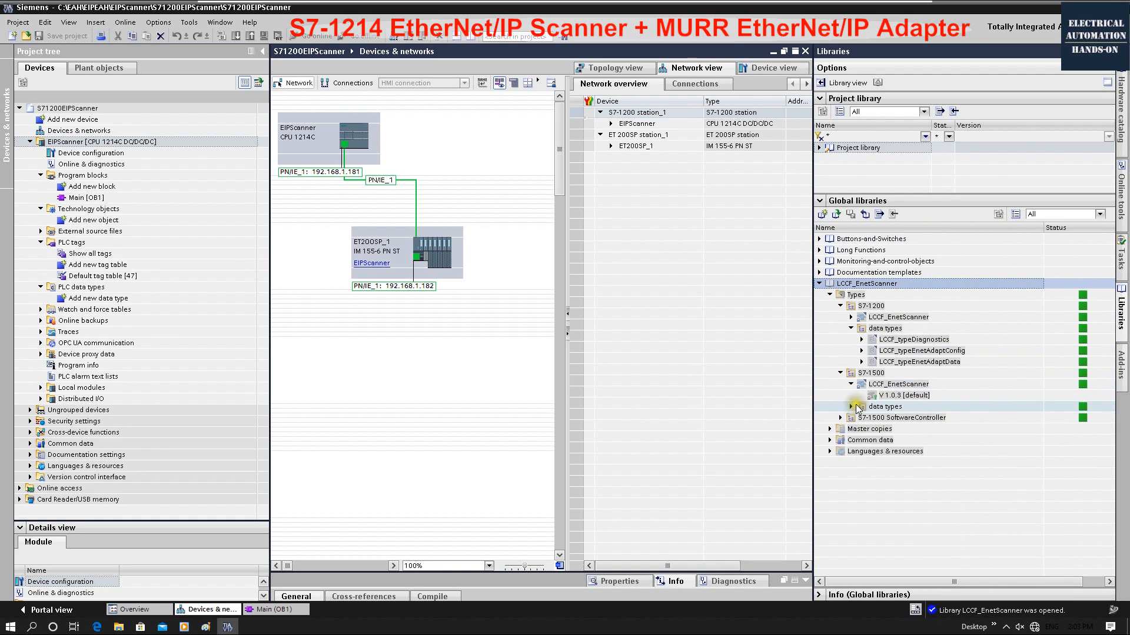
click(851, 384)
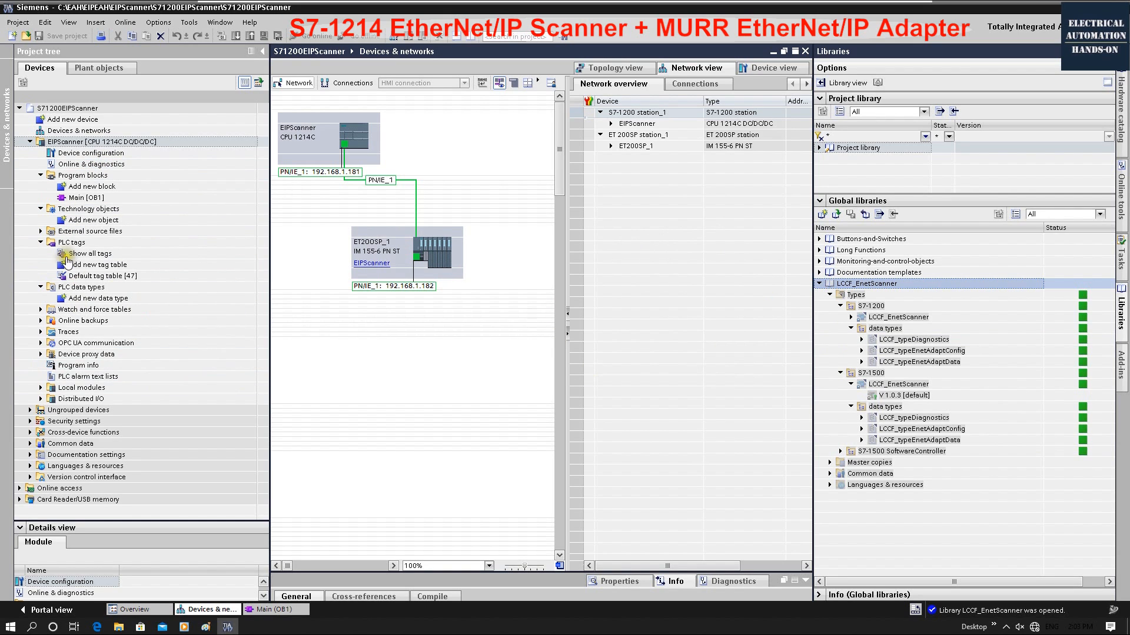
Step: Copy the S7-1200 data types folder from the LCCF_EnetScanner library into the EIPScanner PLC data types and inspect the copied types
click(83, 288)
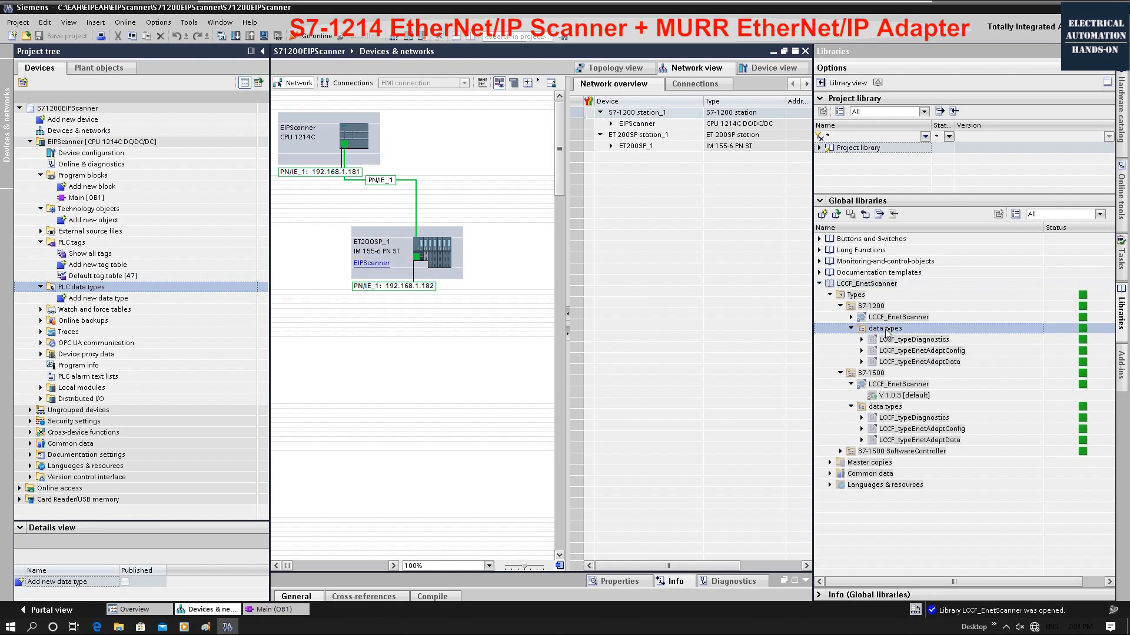
click(885, 329)
drag(788, 344, 87, 290)
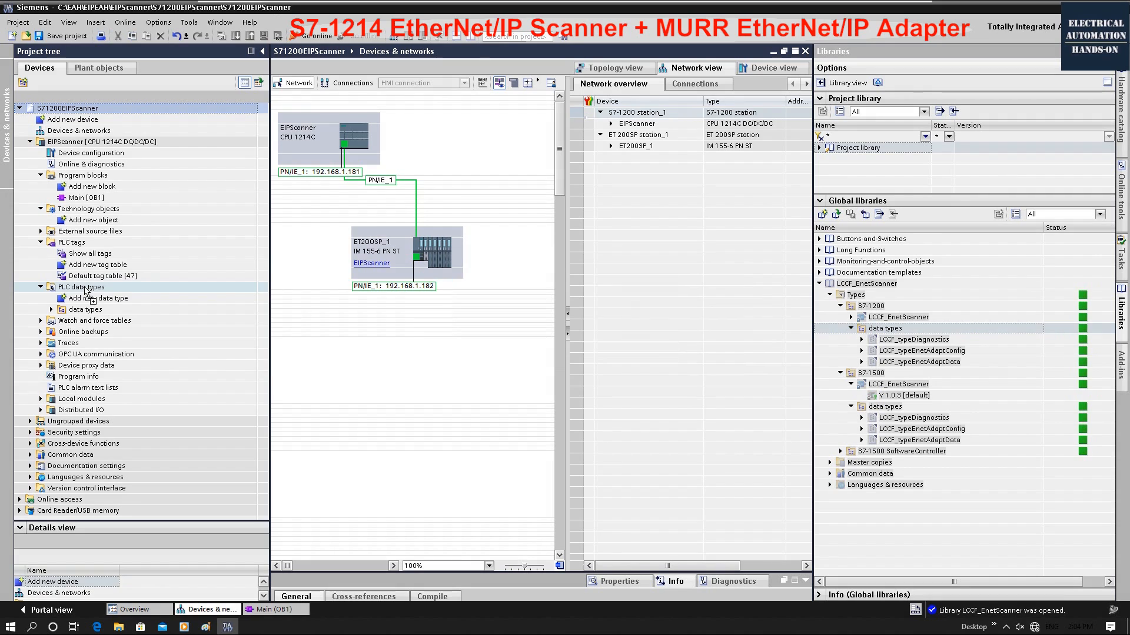
click(51, 310)
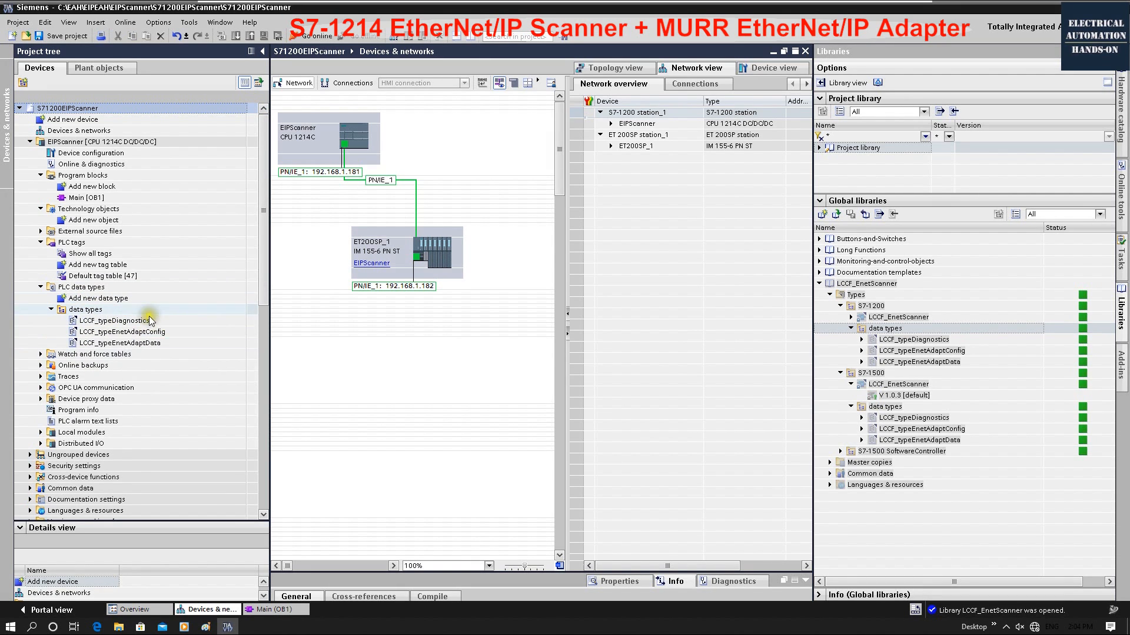
click(152, 334)
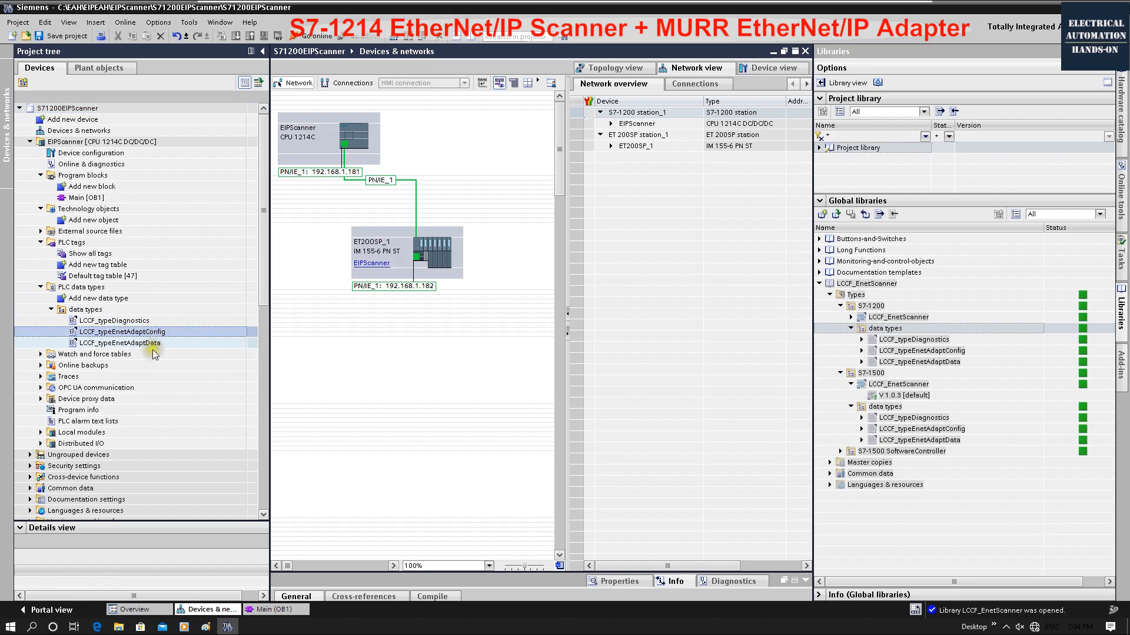
click(152, 345)
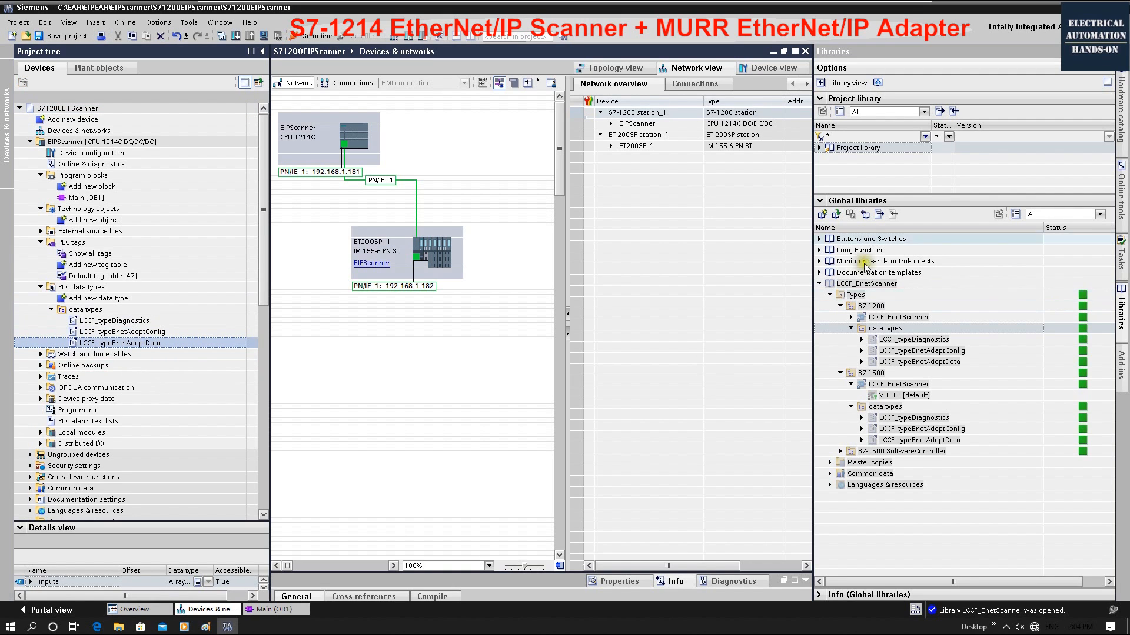
Step: Copy the S7-1200 LCCF_EnetScanner block from the library into the program blocks, moving type instances in accordance with the library structure
click(888, 318)
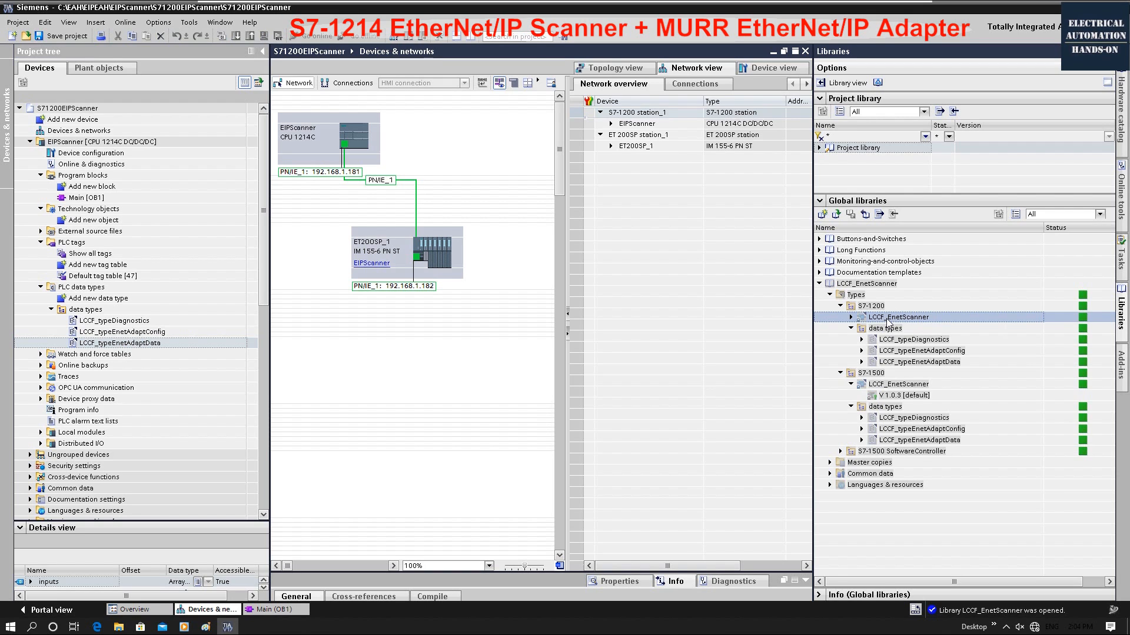
drag(887, 323, 88, 181)
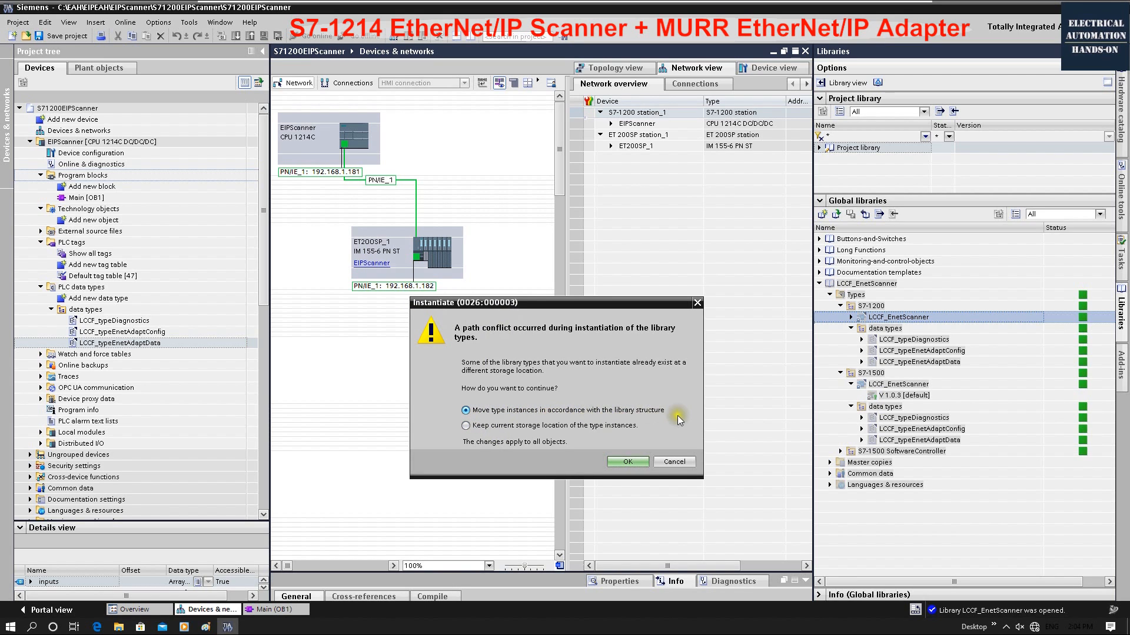
click(629, 461)
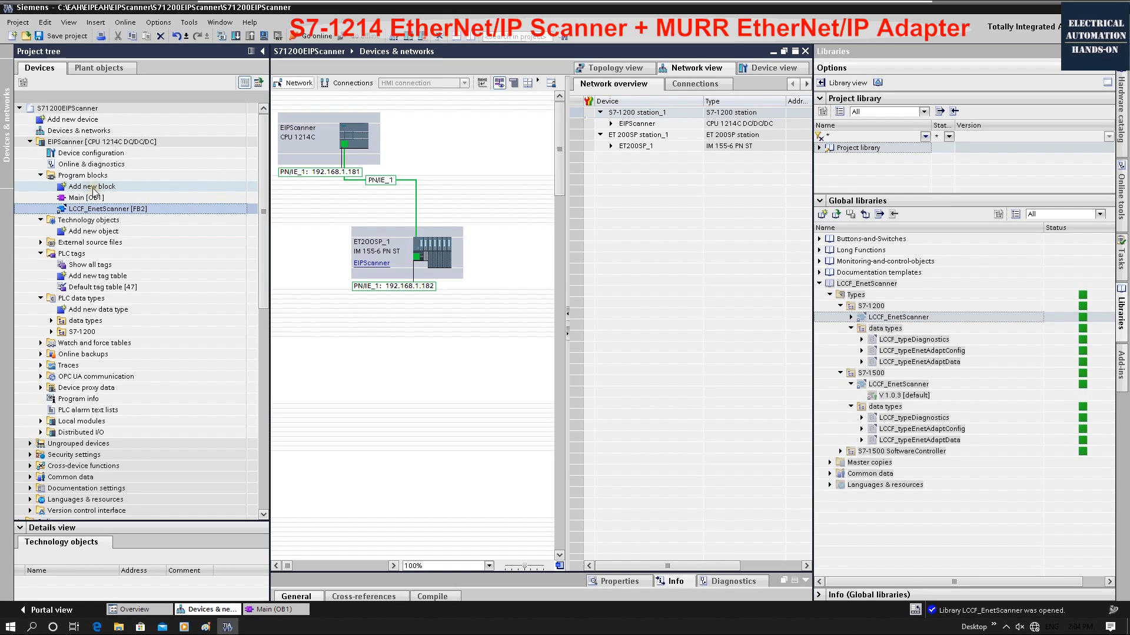
click(99, 210)
Step: Add a LAD cyclic interrupt organization block named "Cyclic interrupt 10ms" with manual number 30 and a cyclic time of 10 ms
click(83, 189)
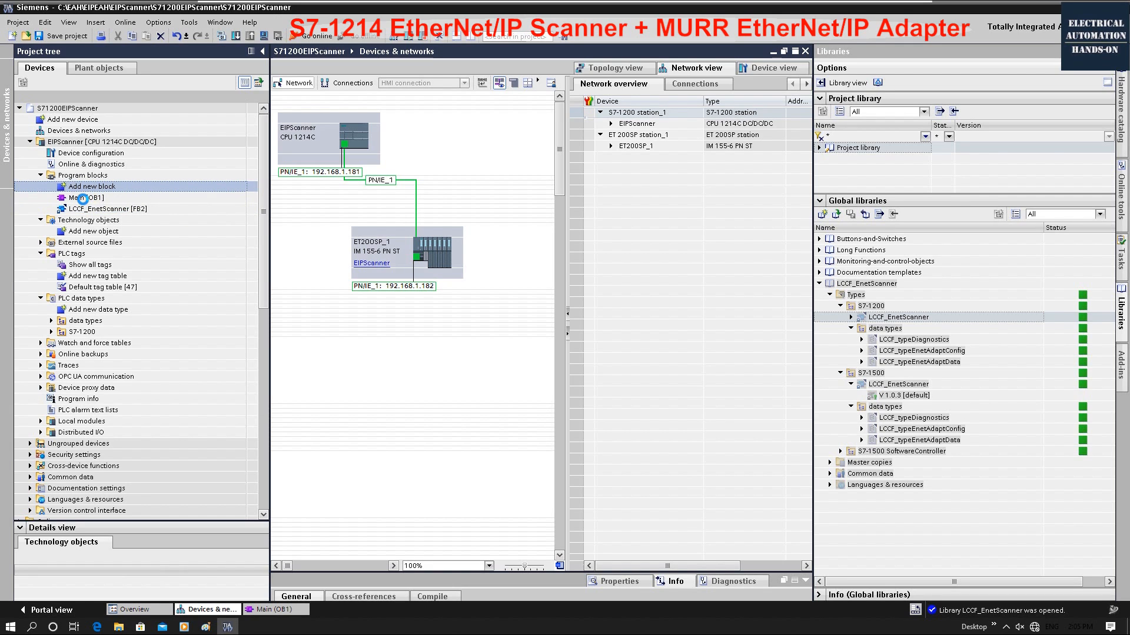
click(404, 218)
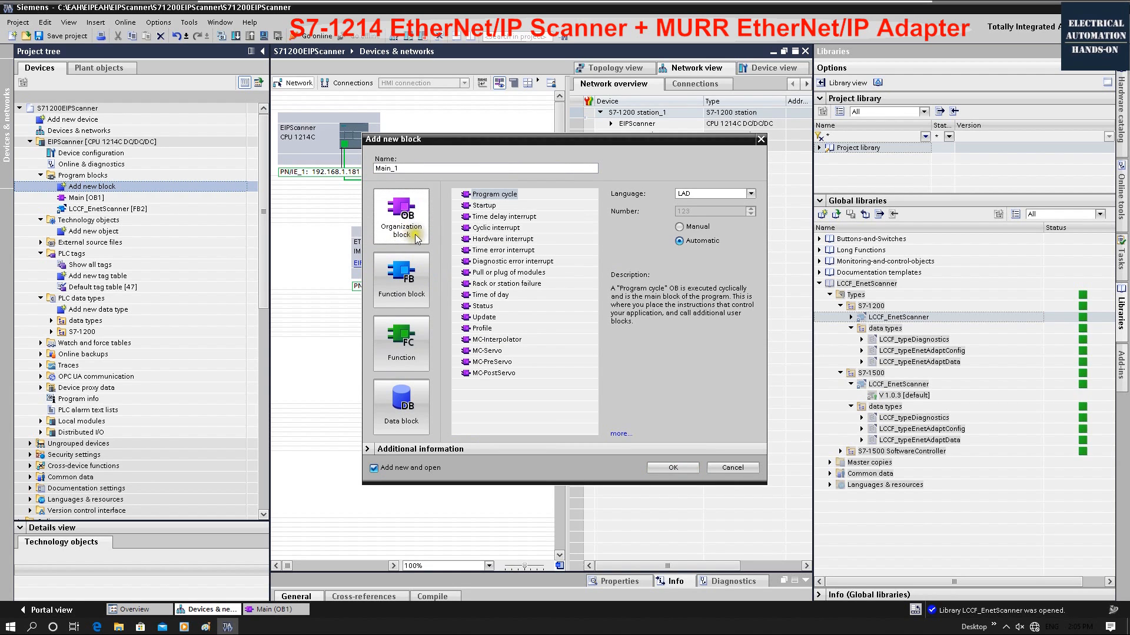
click(496, 228)
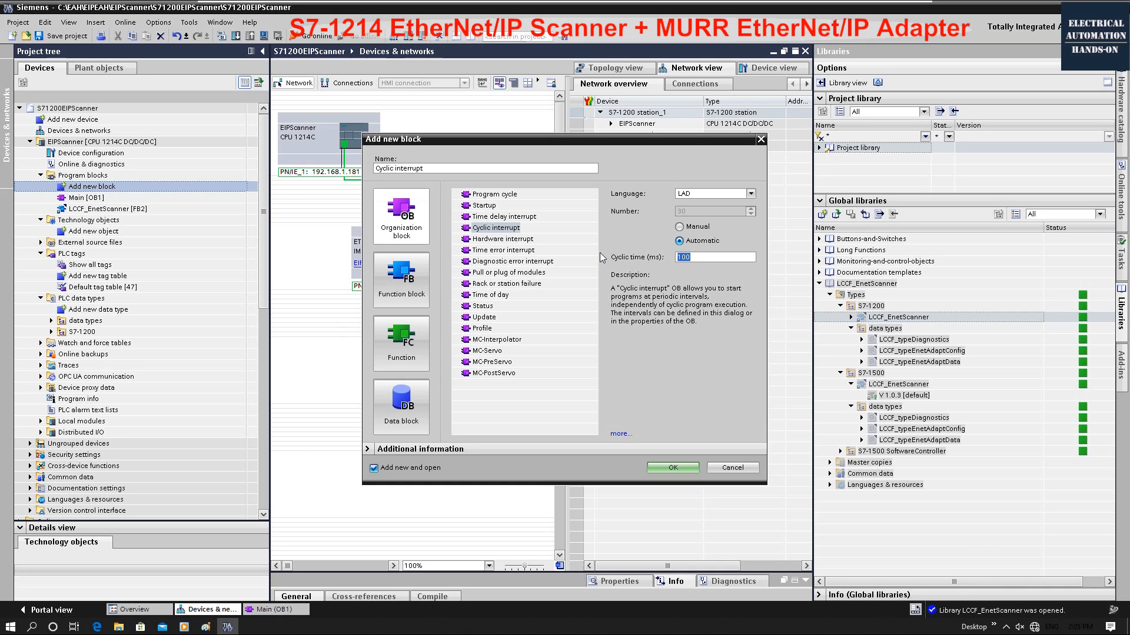
text(1)
click(461, 228)
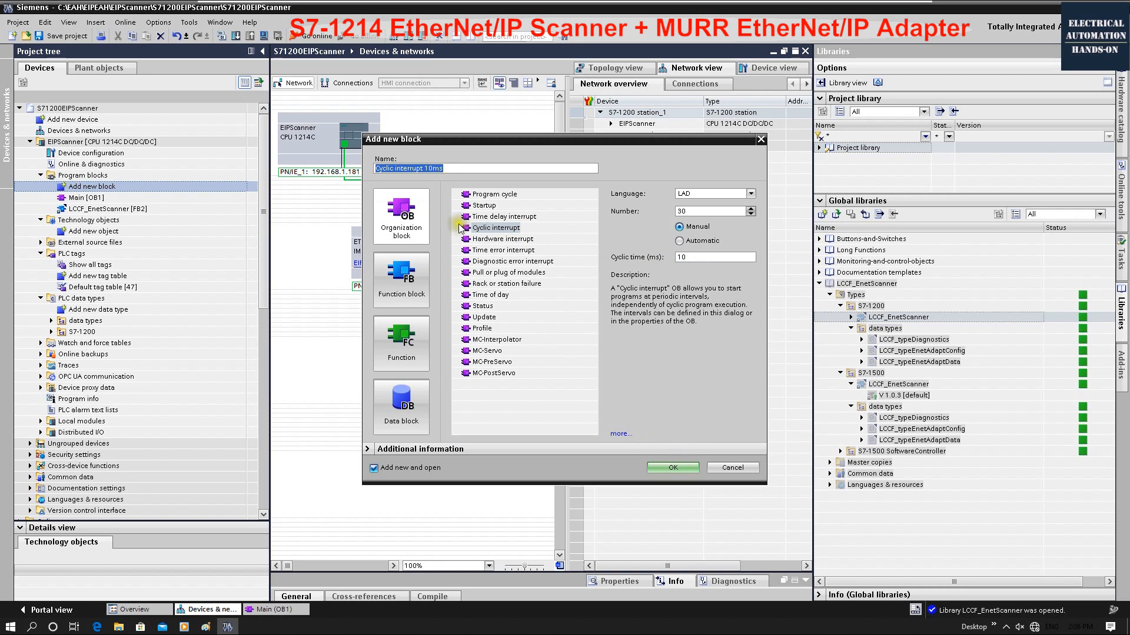
click(446, 168)
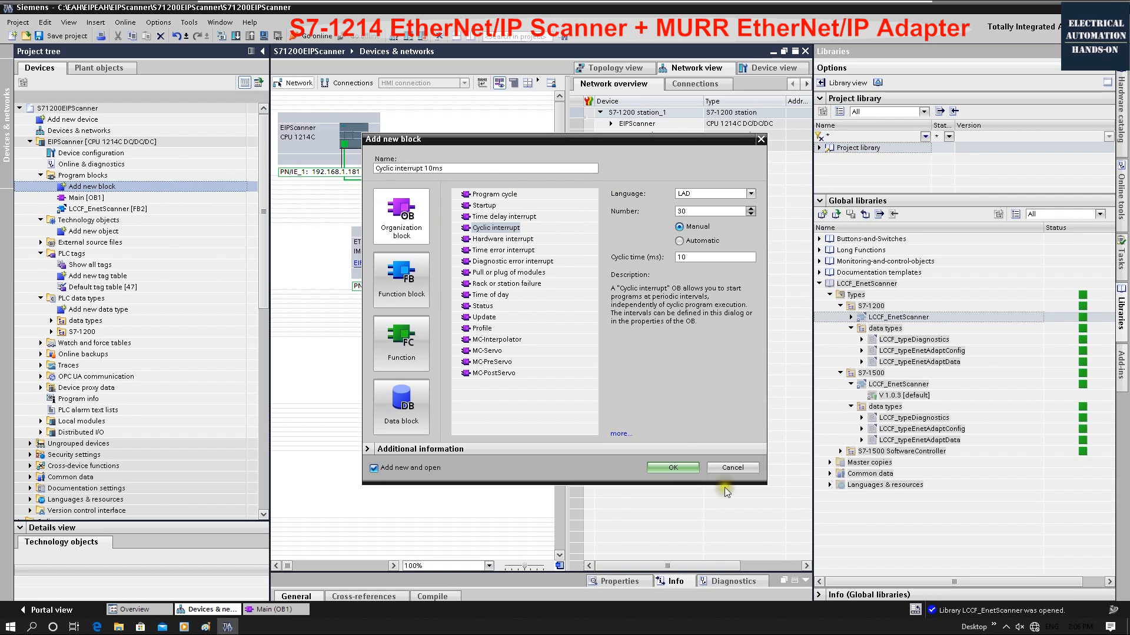
click(670, 468)
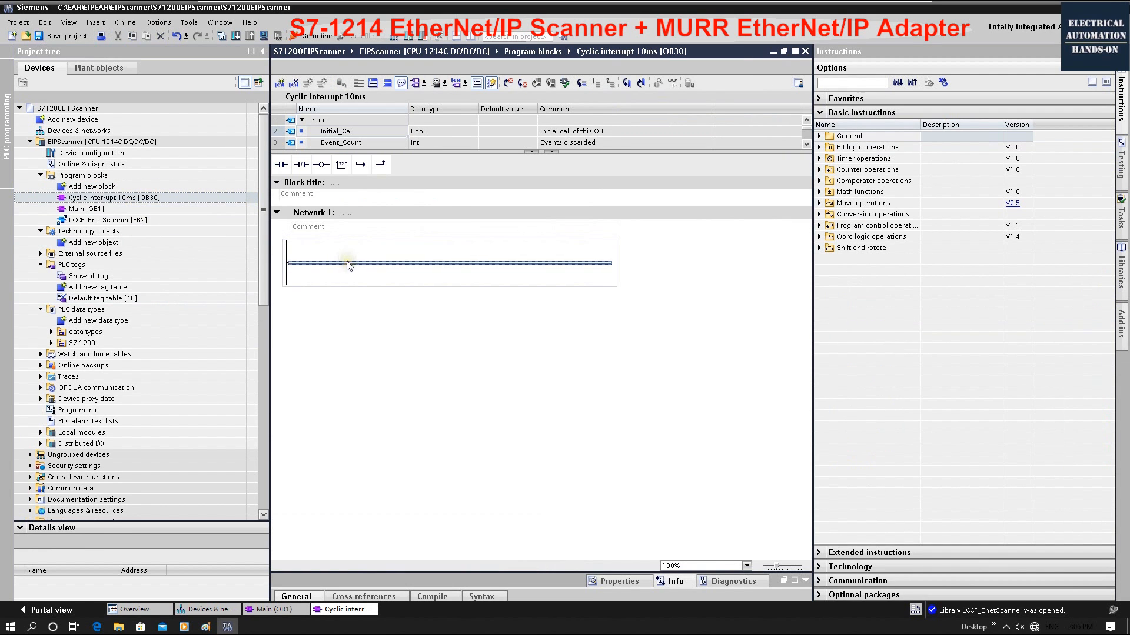
Step: Insert a second network below Network 1 in the Cyclic interrupt 10ms block
click(315, 213)
right_click(317, 217)
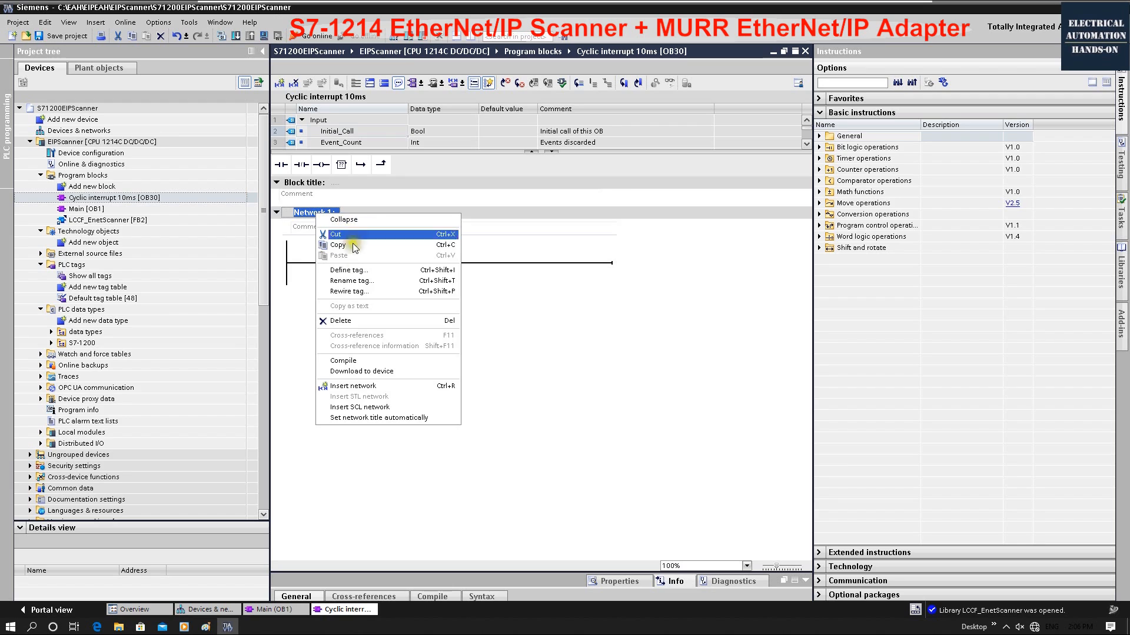
click(377, 386)
click(329, 300)
click(336, 352)
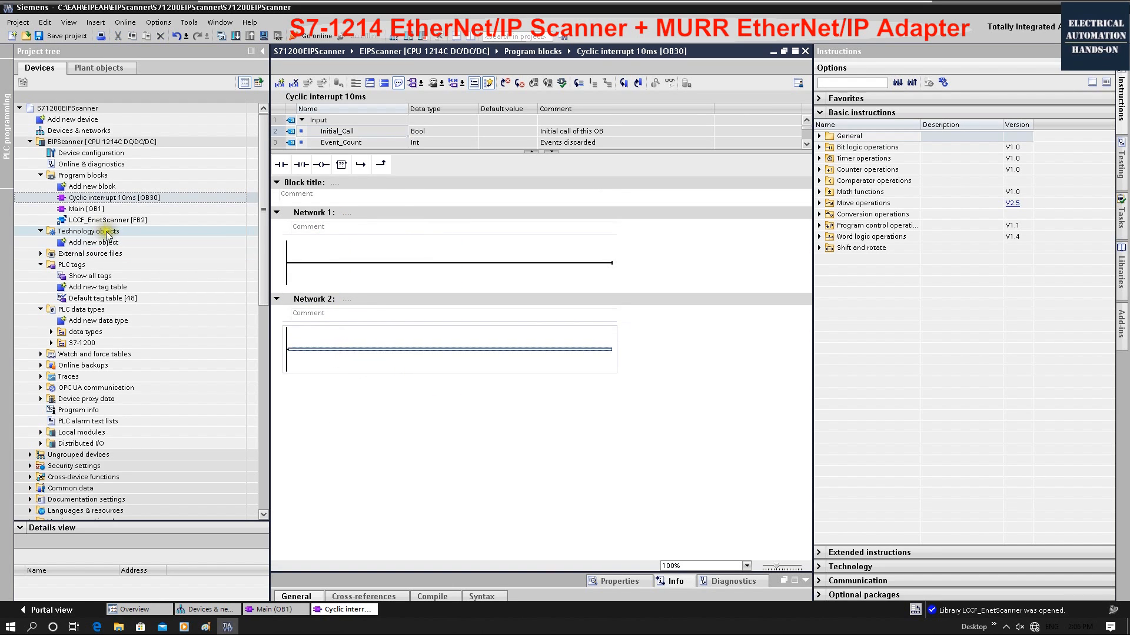
Step: Call LCCF_EnetScanner in Network 2 with the single instance data block LCCF_EnetScanner_DB, manually numbered 2
drag(97, 223, 382, 353)
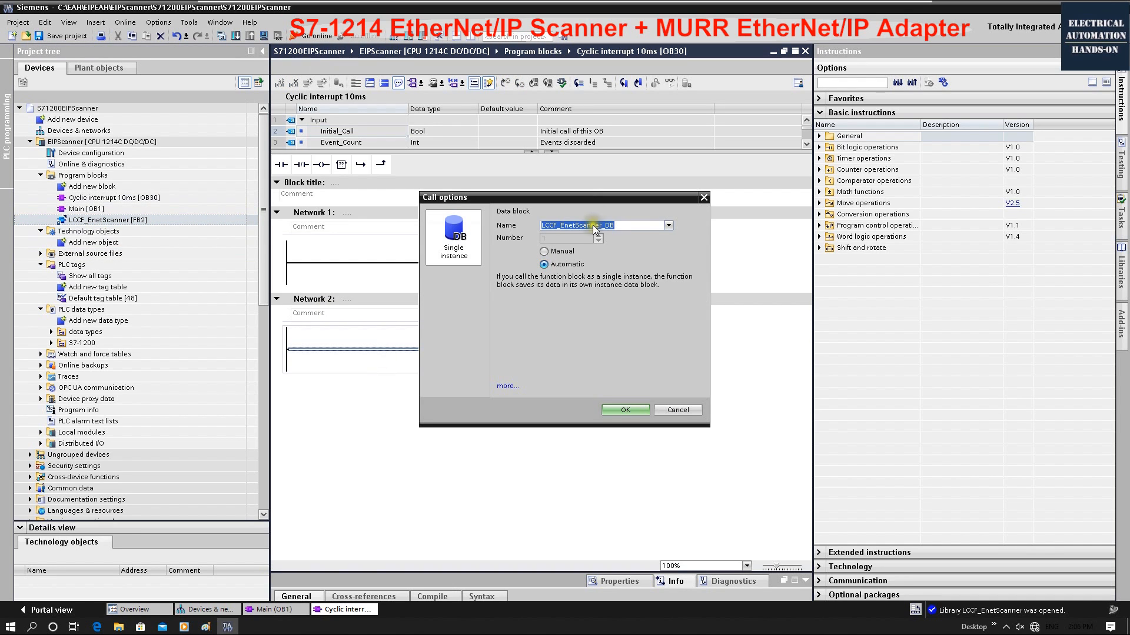
drag(599, 203, 799, 258)
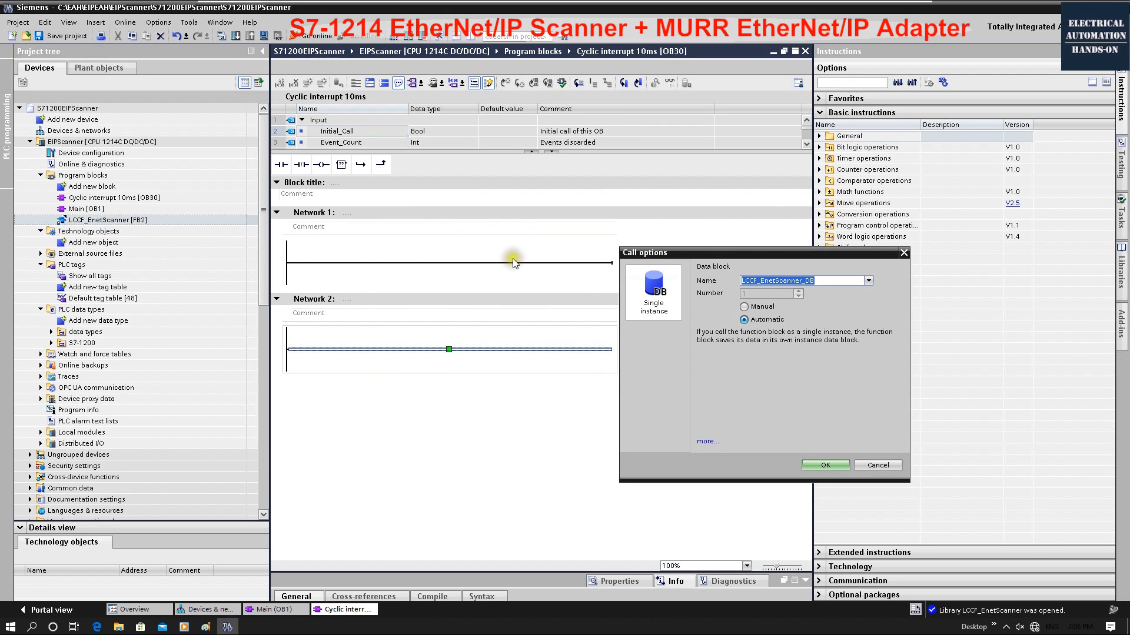
click(745, 307)
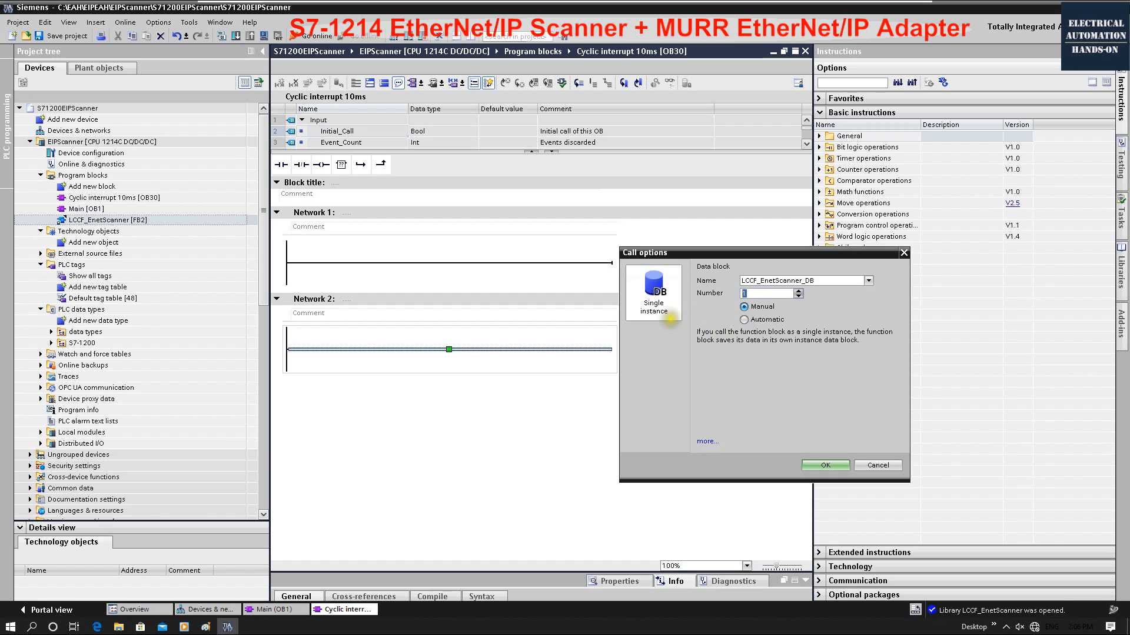
text(2)
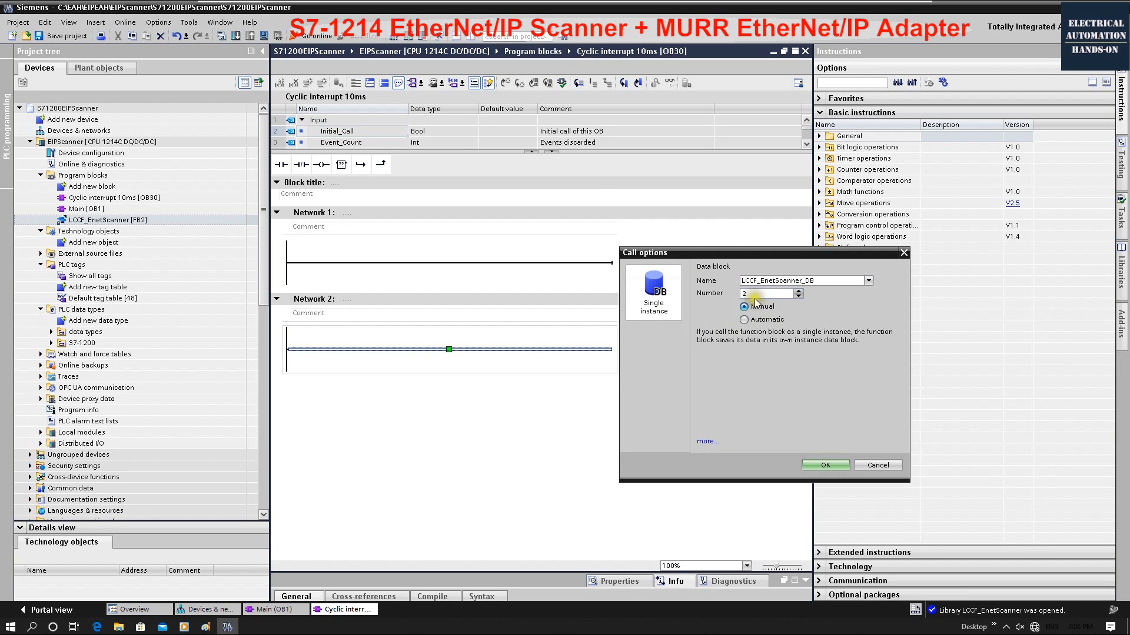
click(821, 281)
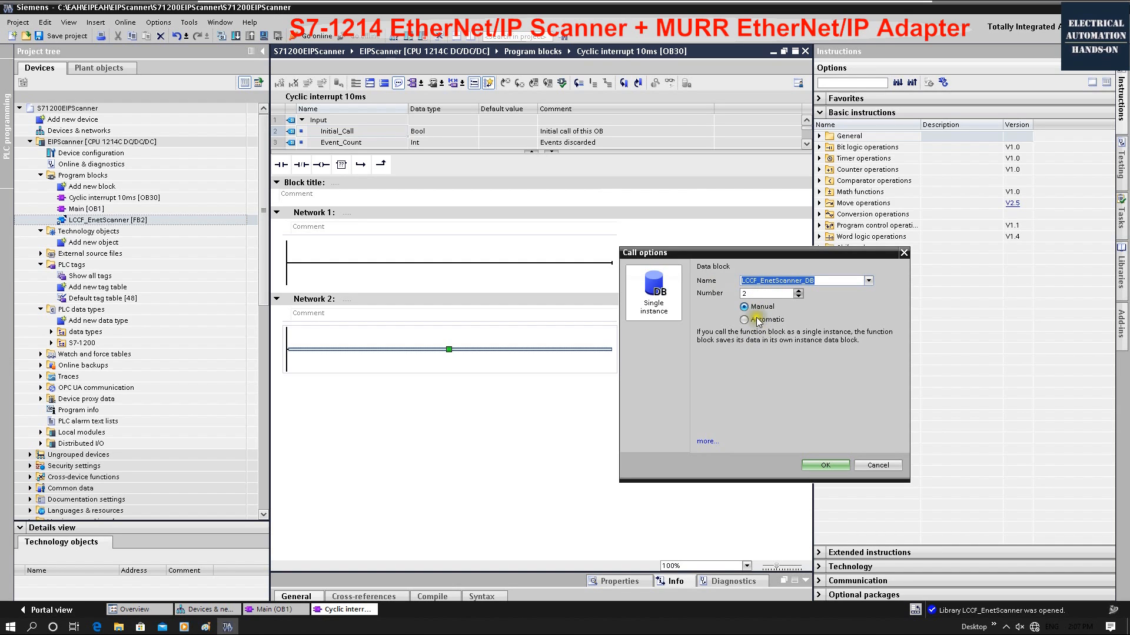
click(778, 284)
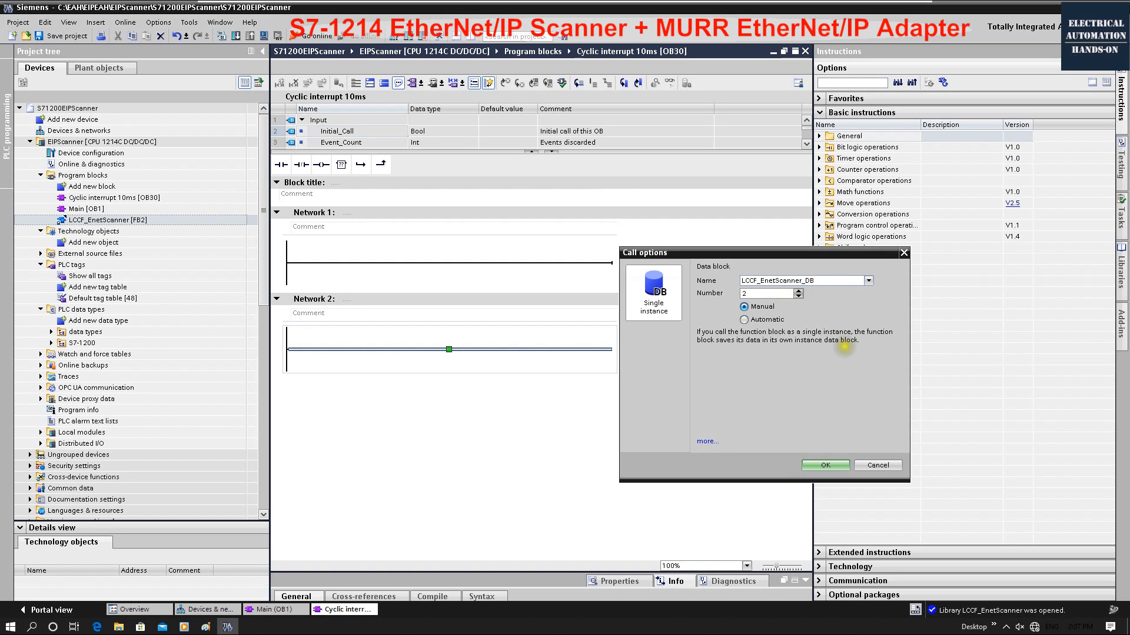
click(839, 465)
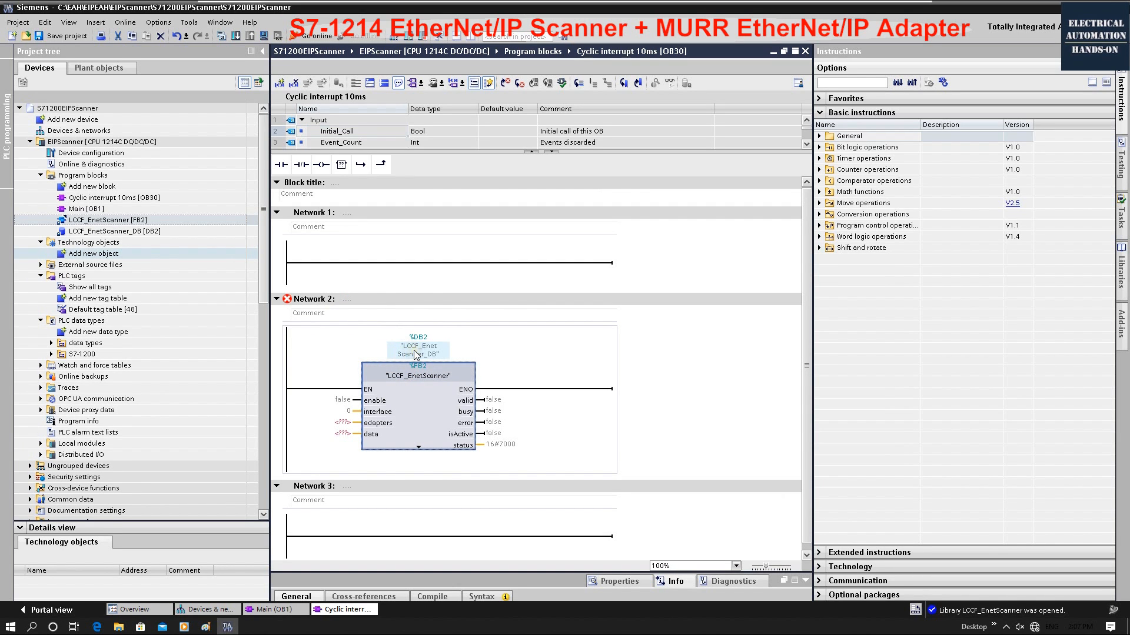
Step: Title Network 2 "Ethernet/IP Scanner(master)" and review the enable and adapters inputs of the LCCF_EnetScanner call
click(374, 301)
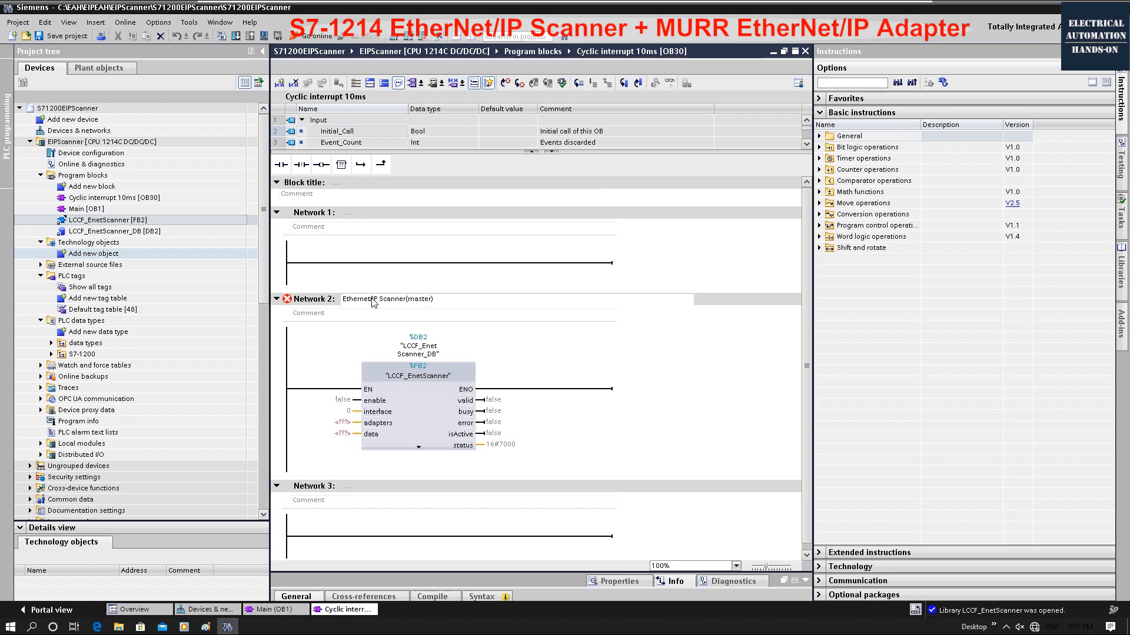
click(322, 400)
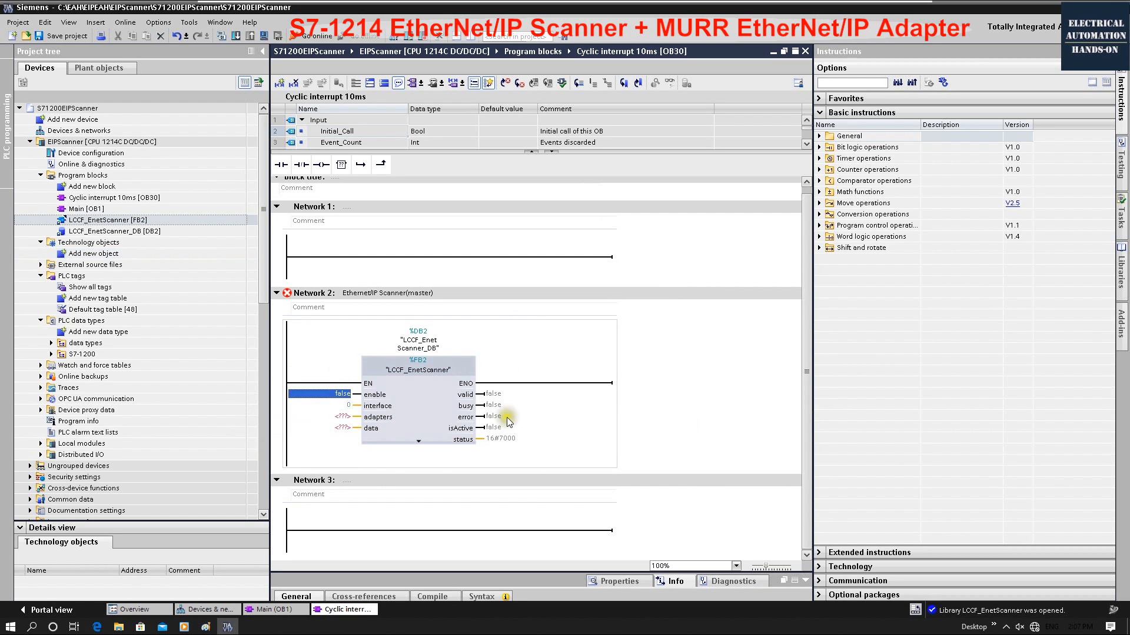
click(377, 461)
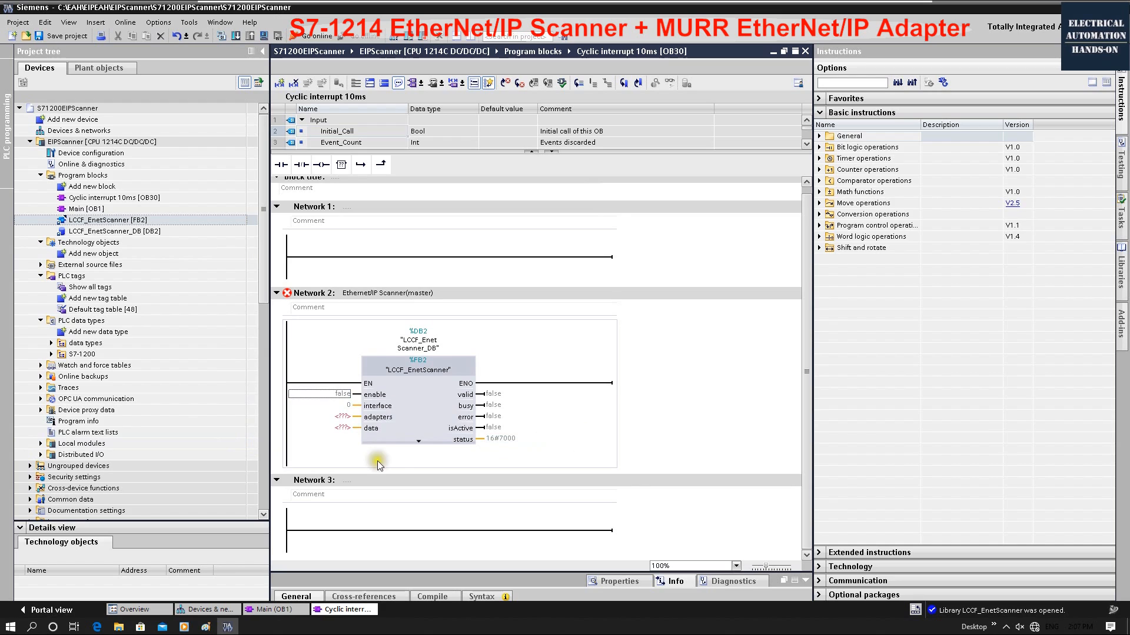
click(350, 433)
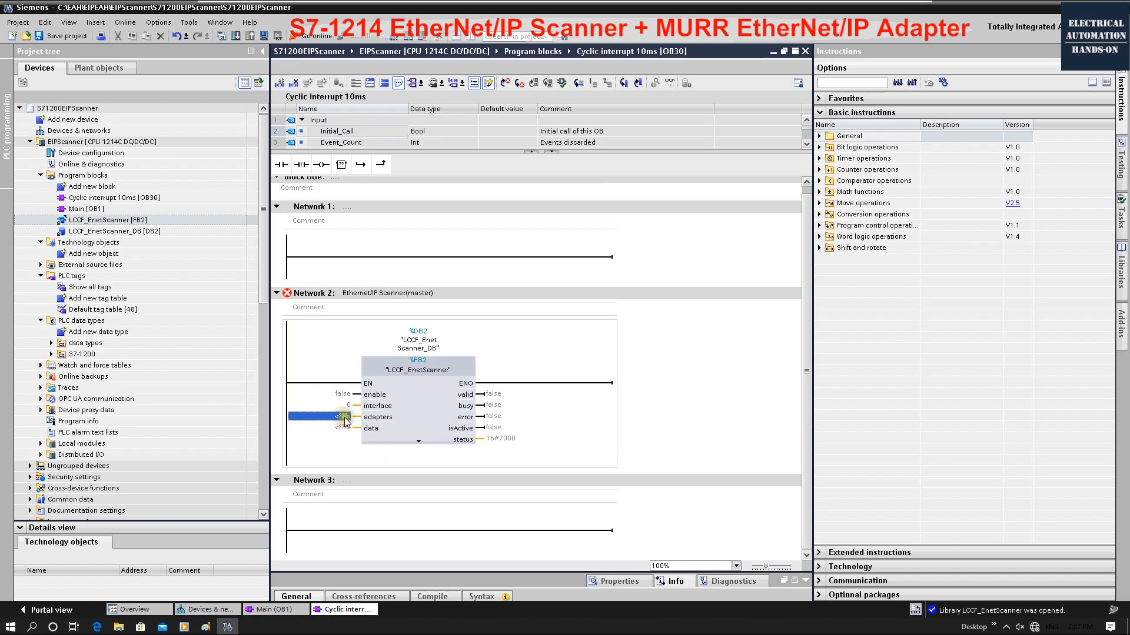
Step: Examine the adapters and data inputs of the LCCF_EnetScanner call against the LCCF data types under the S7-1200 PLC data types
click(345, 417)
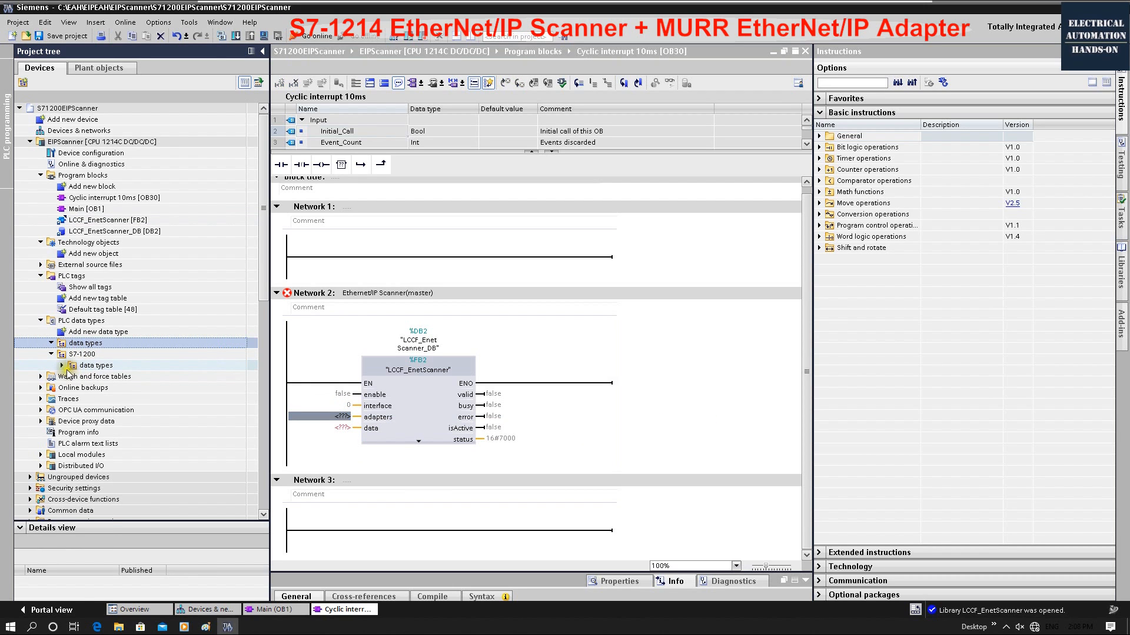
click(62, 365)
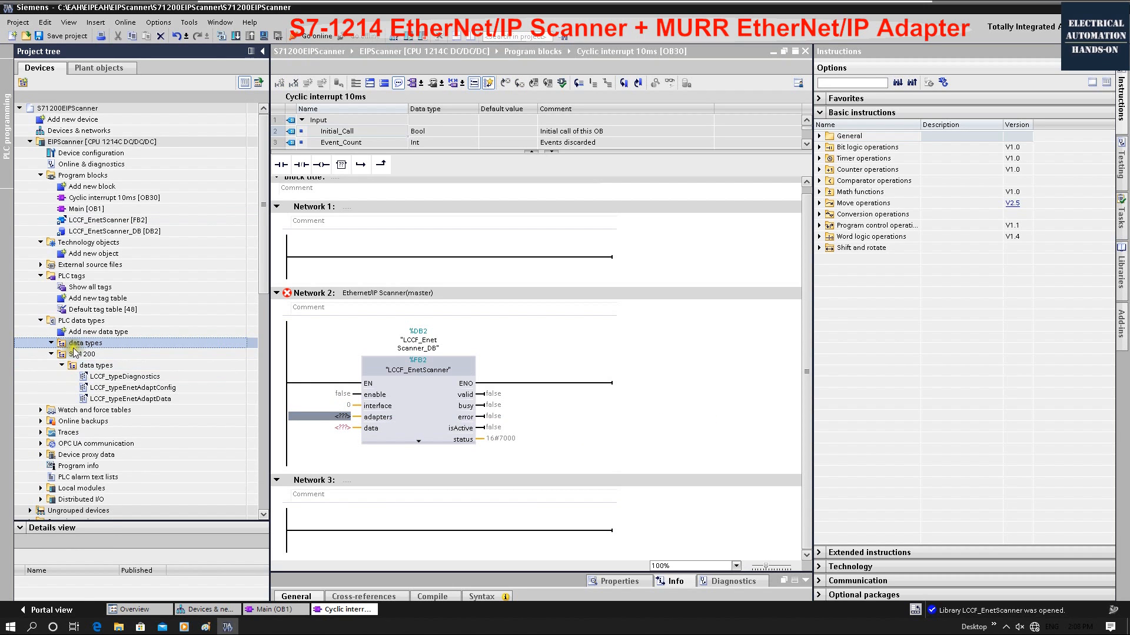
click(99, 365)
click(115, 377)
click(153, 388)
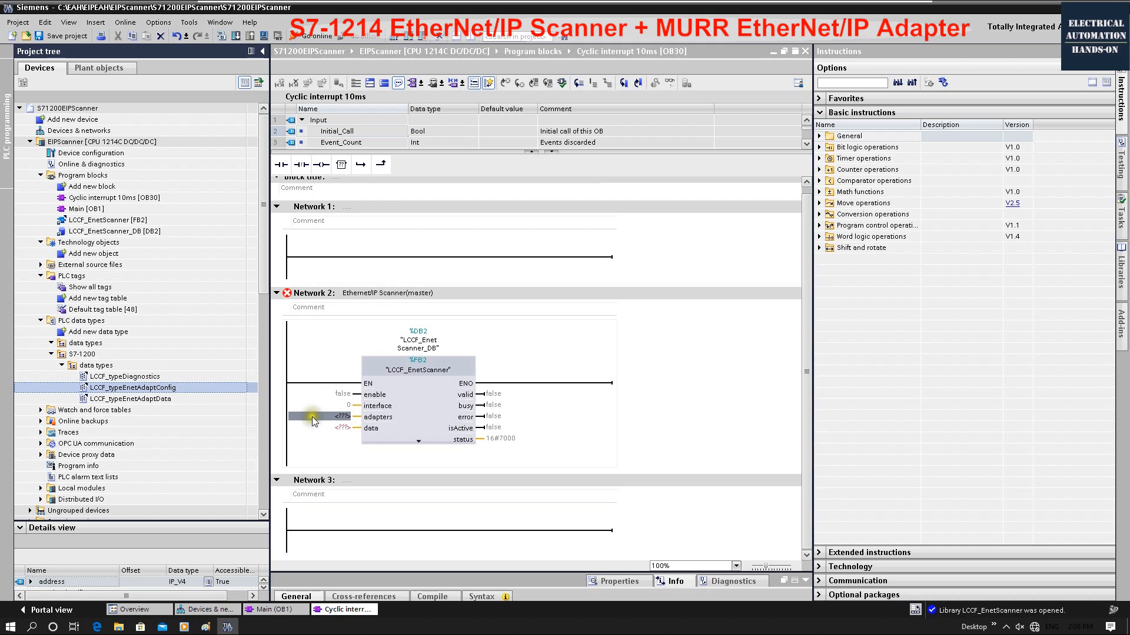
click(147, 399)
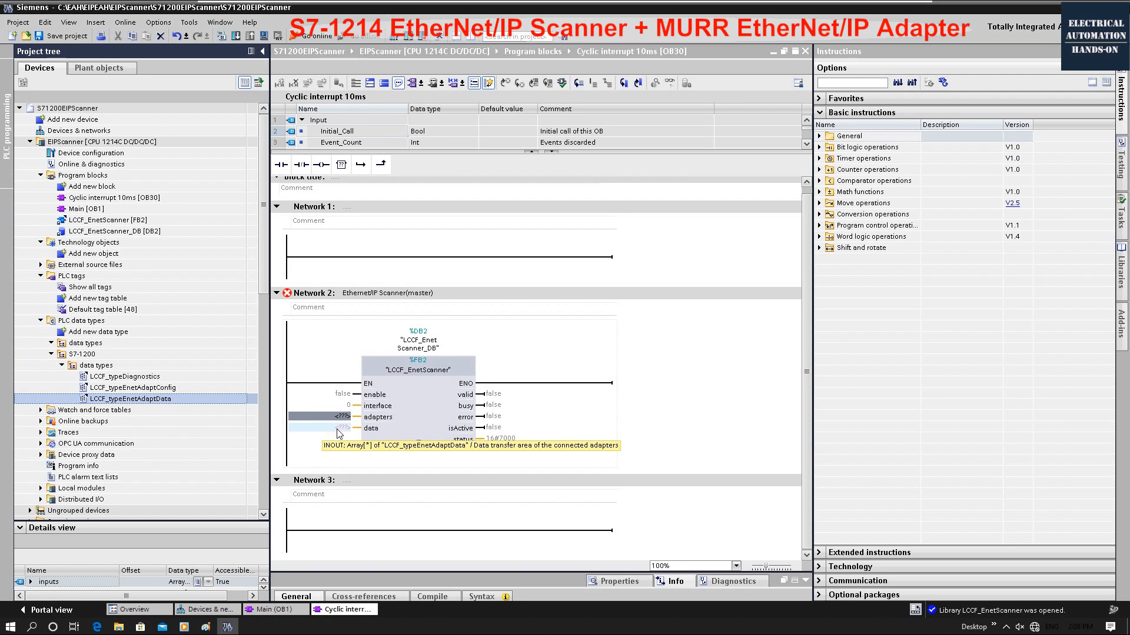
Step: Add a global data block named "DB_EthernetIP_Devices" with manual number 10 and open it
double_click(91, 186)
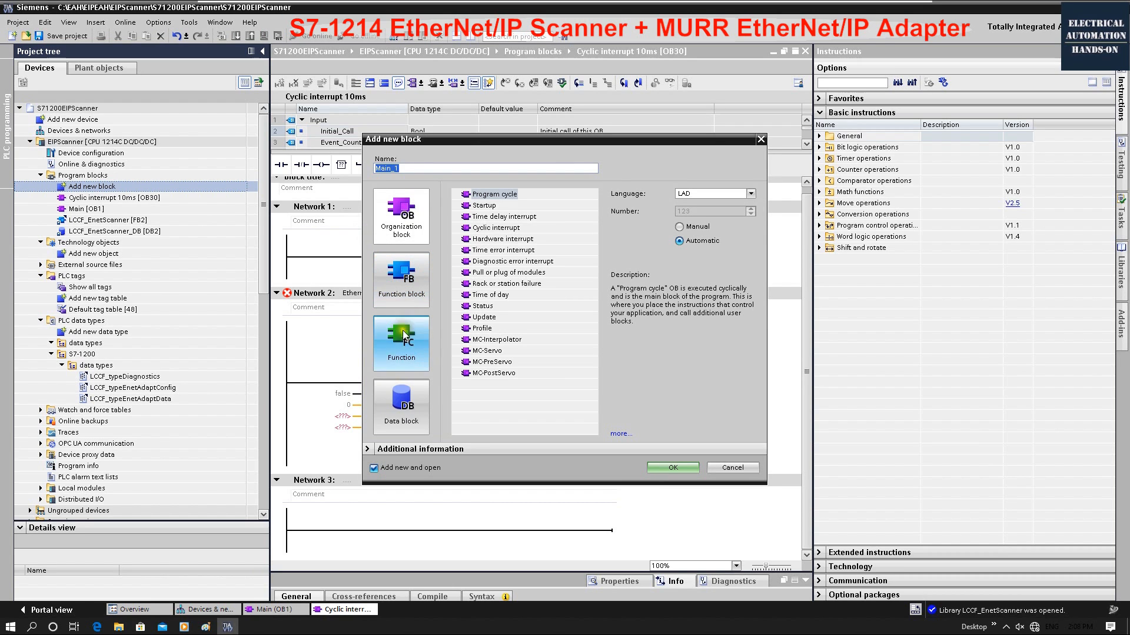
click(401, 406)
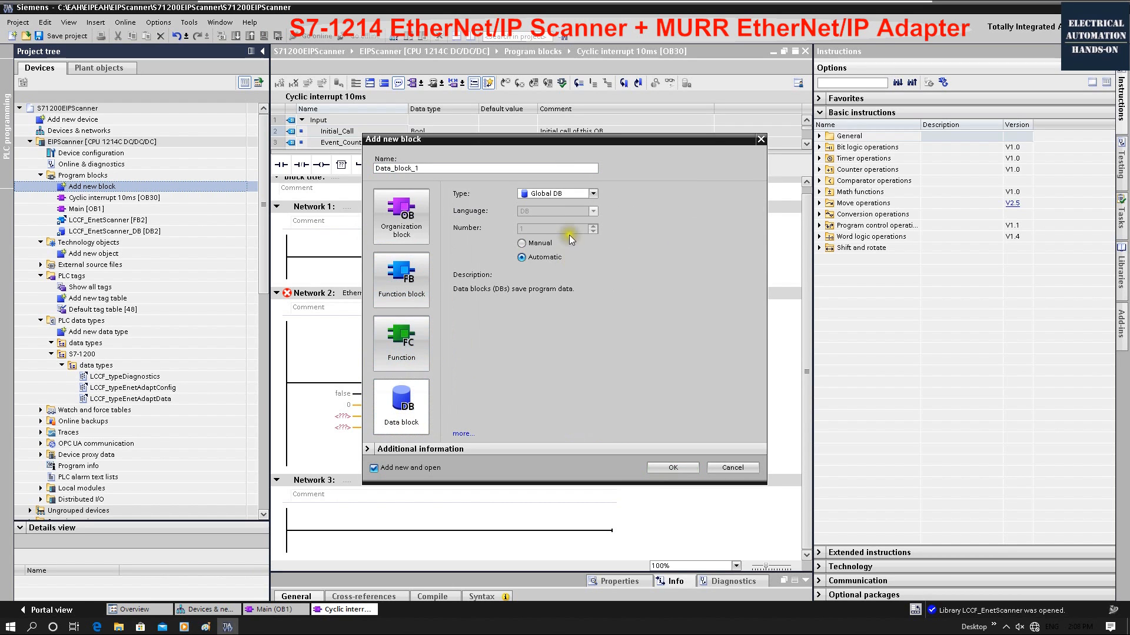
click(522, 244)
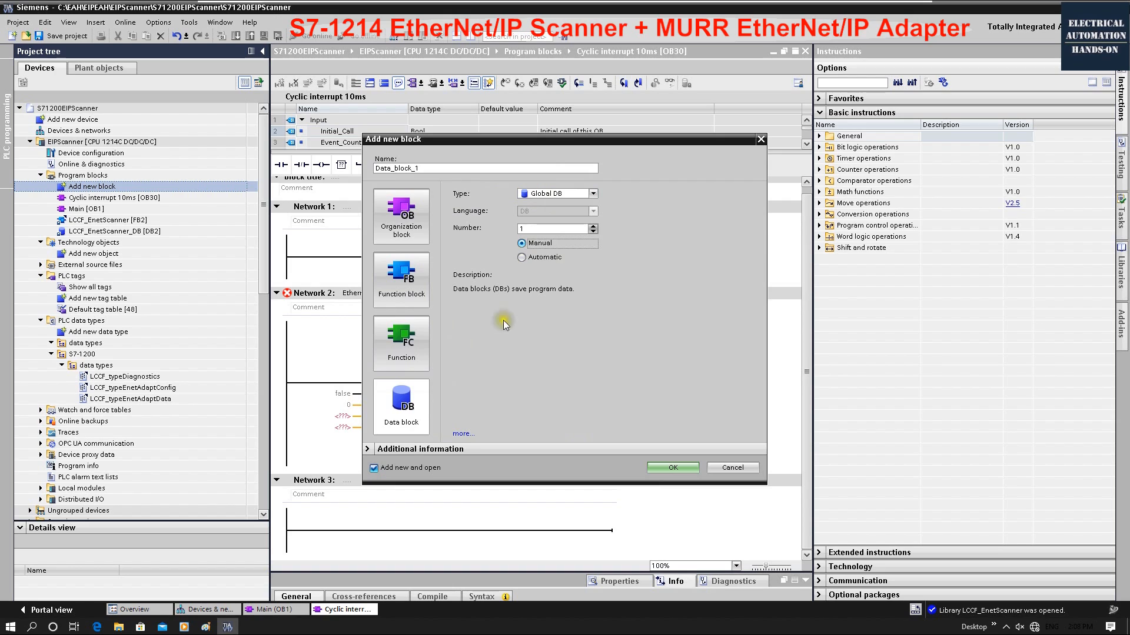
double_click(536, 228)
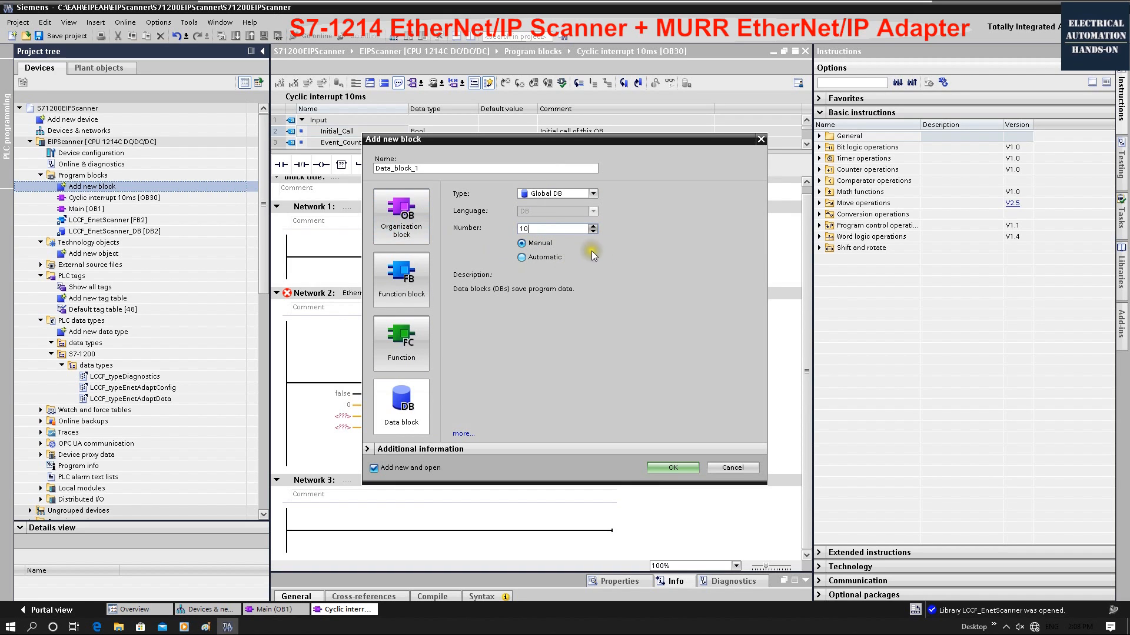
double_click(438, 168)
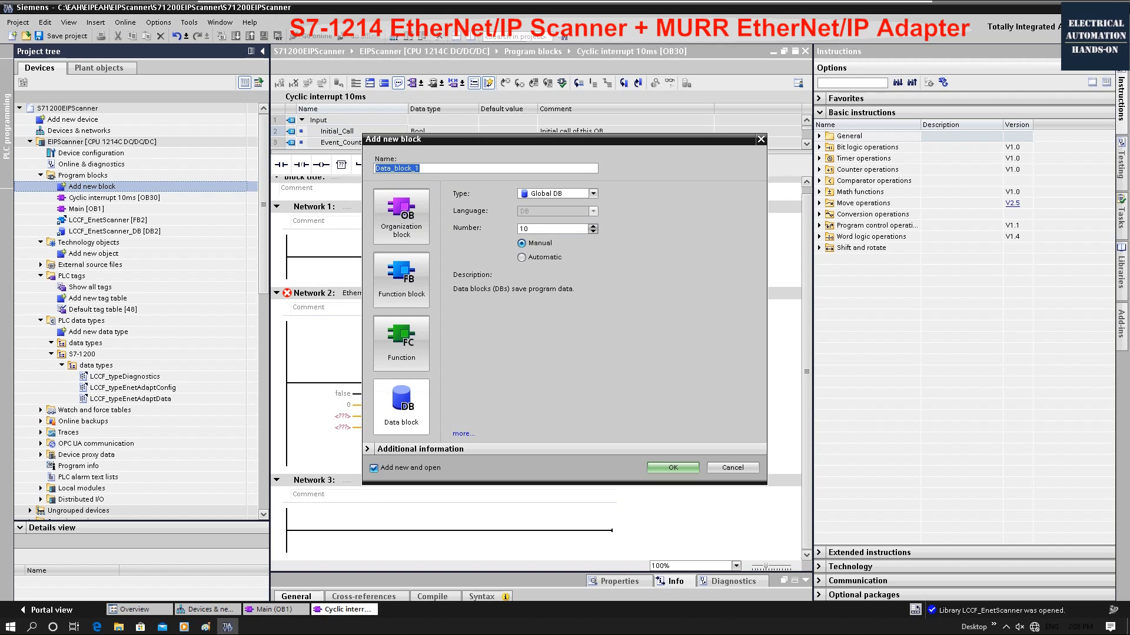
text(DB_EthernetIP_Devices)
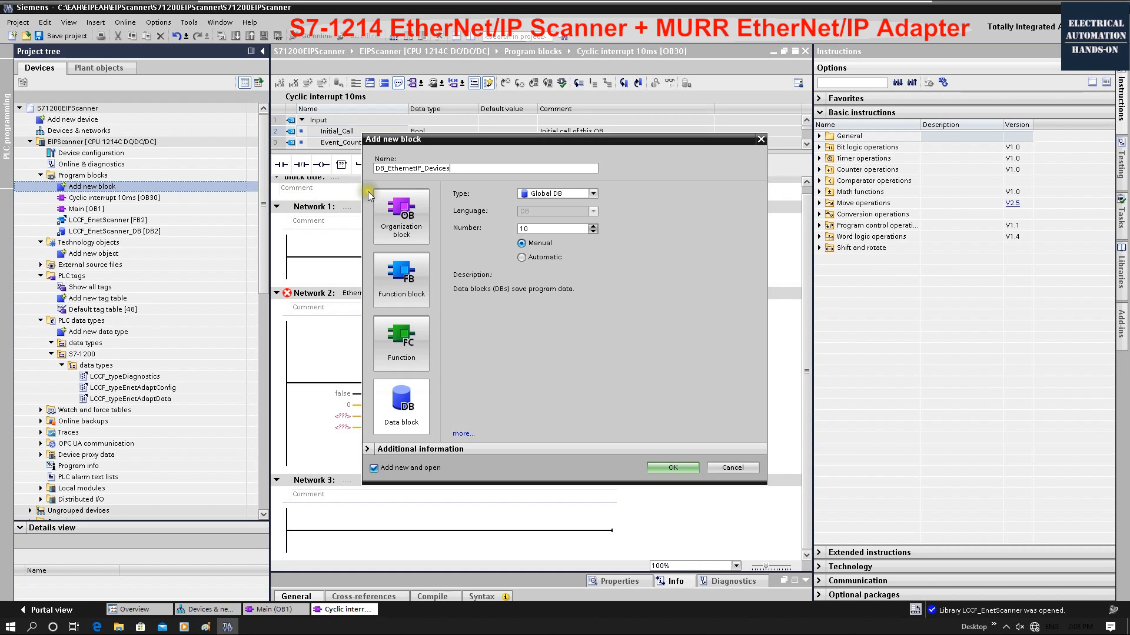
click(688, 470)
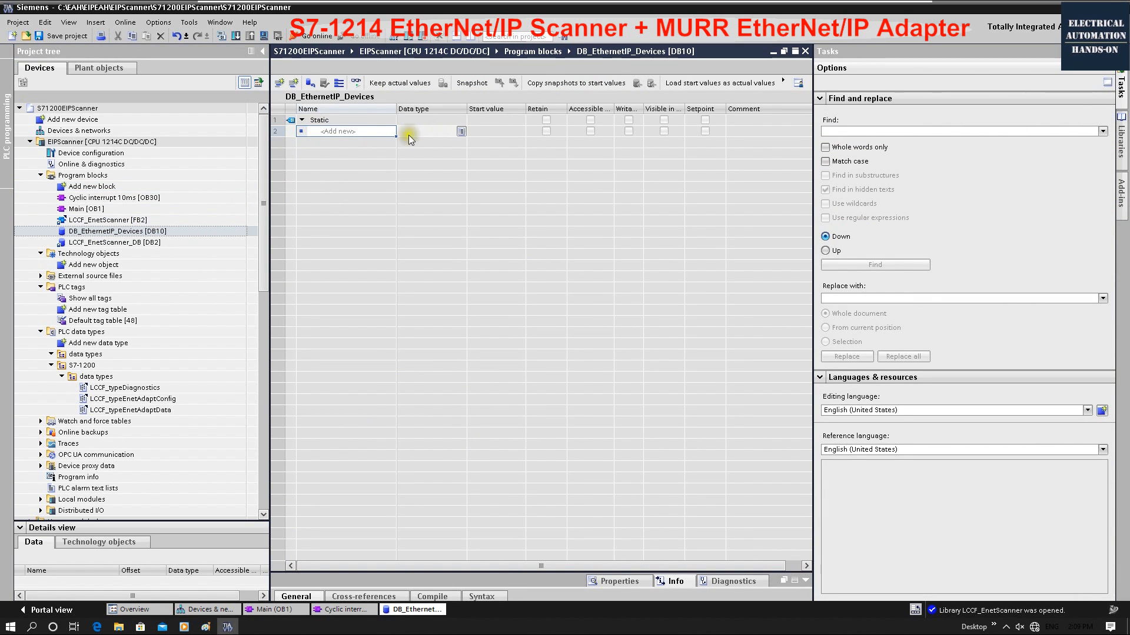
Step: Float the DB_EthernetIP_Devices editor beside the Cyclic interrupt 10ms network and add a static variable named "AdaptersSettings"
click(784, 52)
drag(153, 20, 663, 88)
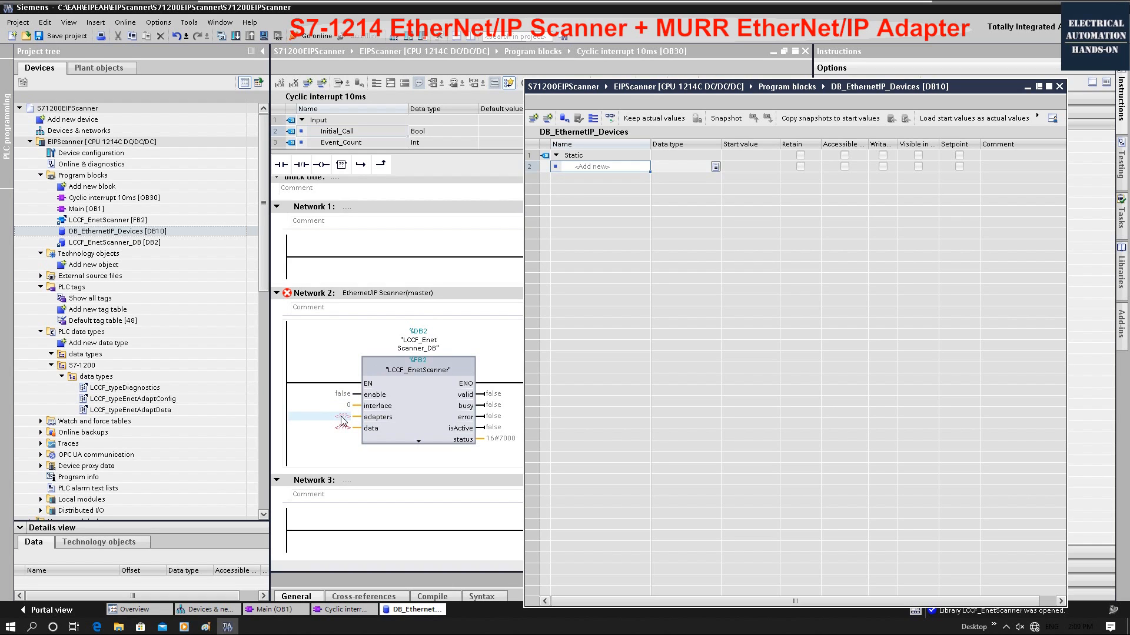
click(619, 167)
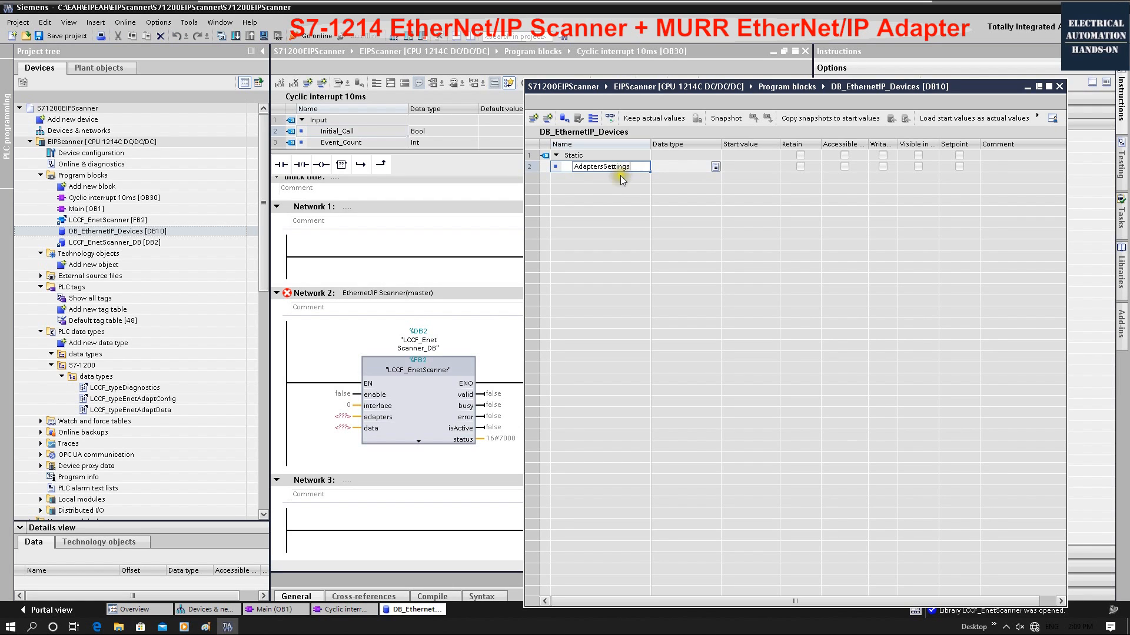
click(670, 168)
drag(721, 145, 855, 145)
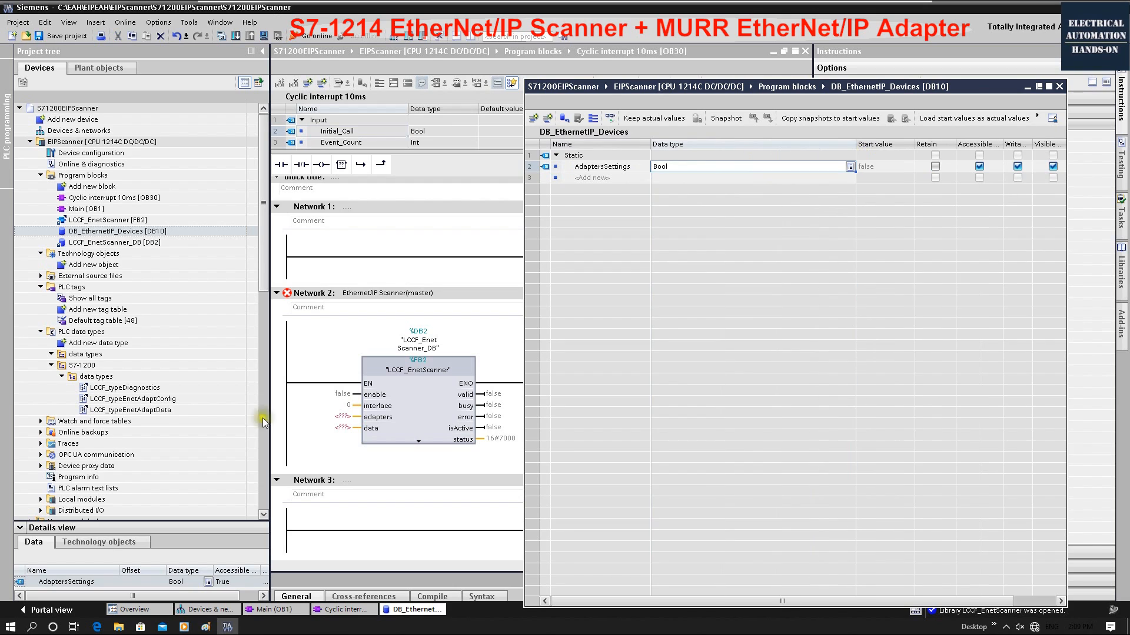
Step: Set the data type of AdaptersSettings to Array[0..1] of "LCCF_typeEnetAdaptConfig"
click(131, 400)
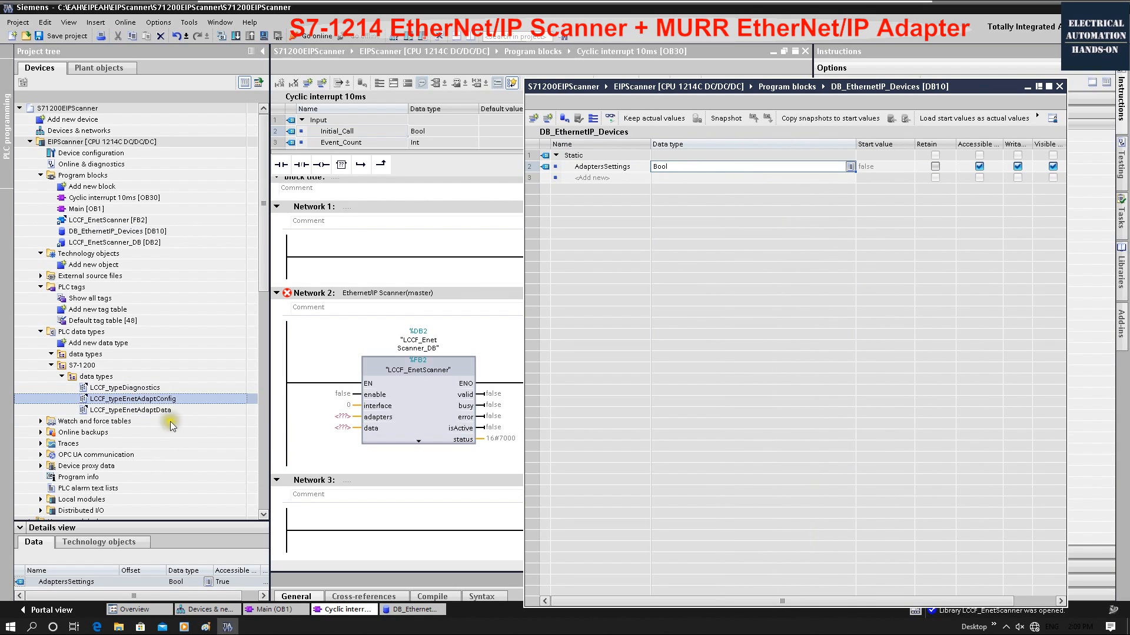
click(549, 278)
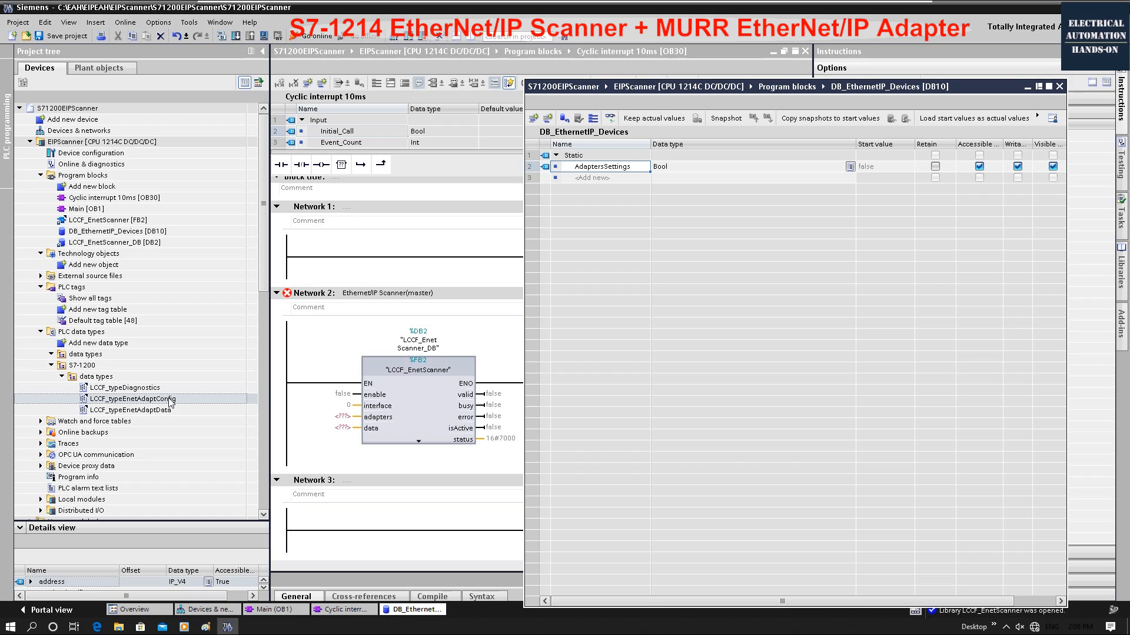
click(676, 168)
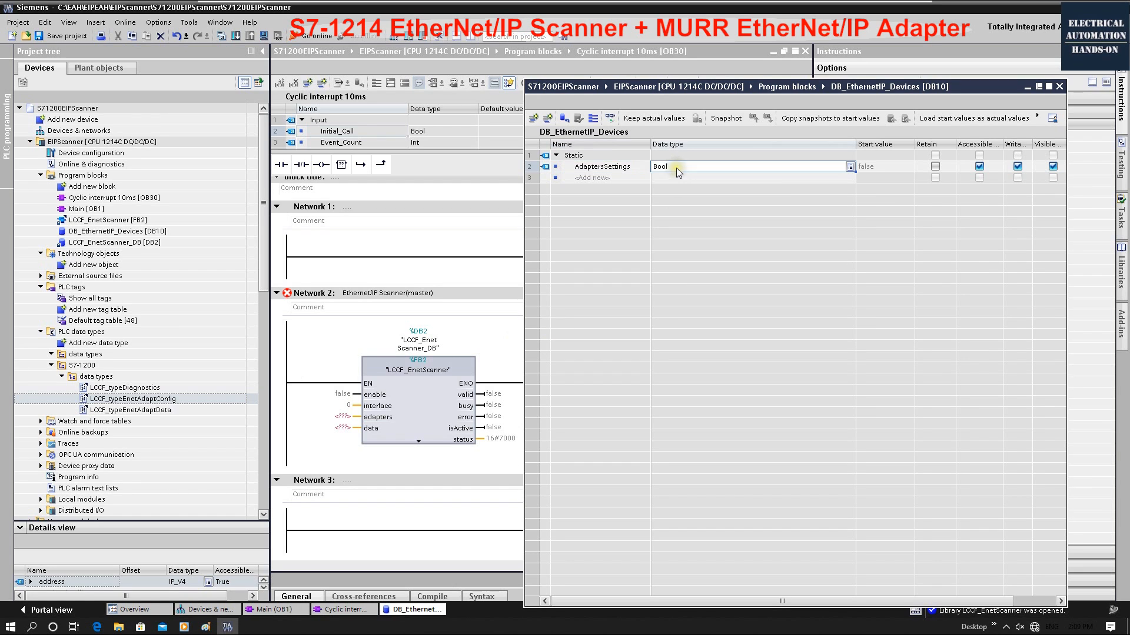
text(a)
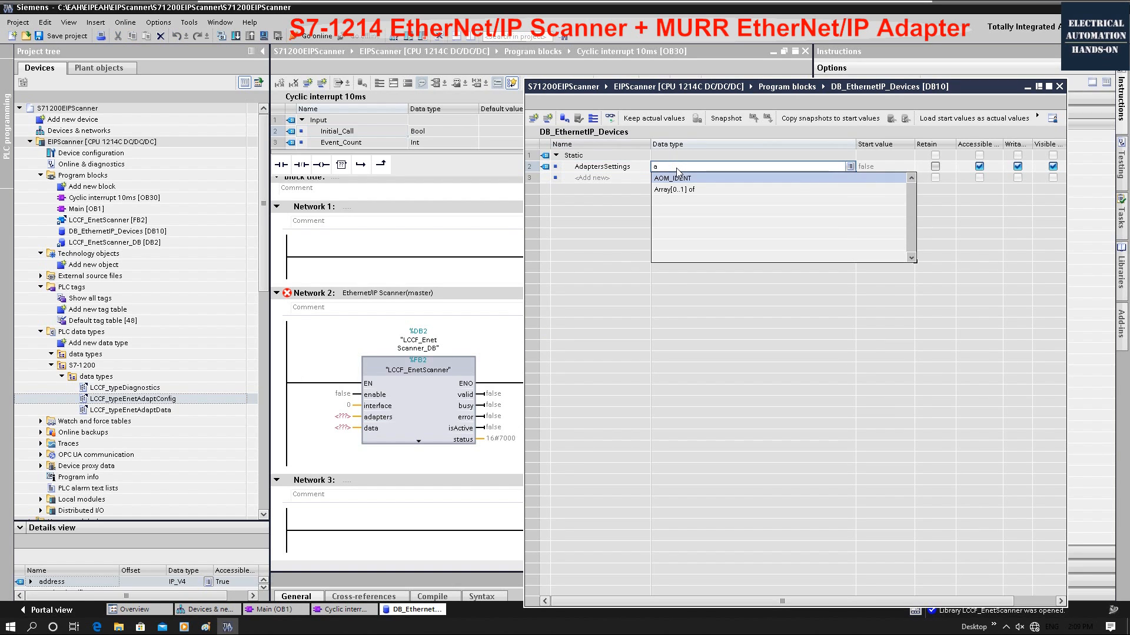
click(680, 189)
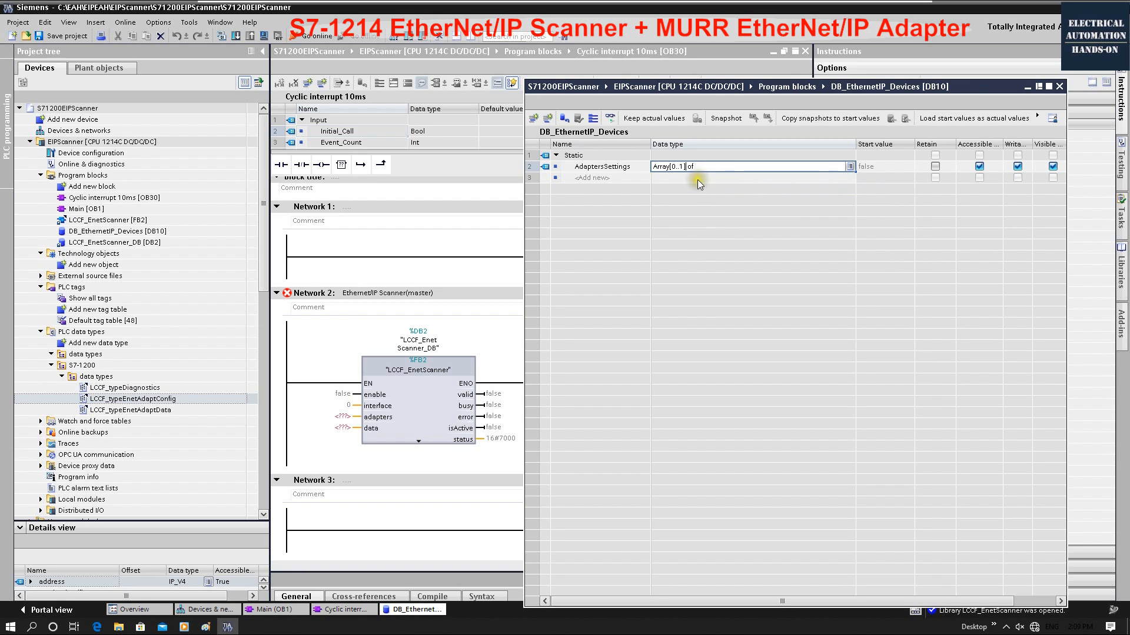
click(675, 166)
click(678, 166)
click(673, 167)
click(678, 166)
click(673, 167)
click(741, 168)
click(147, 400)
text(lccf)
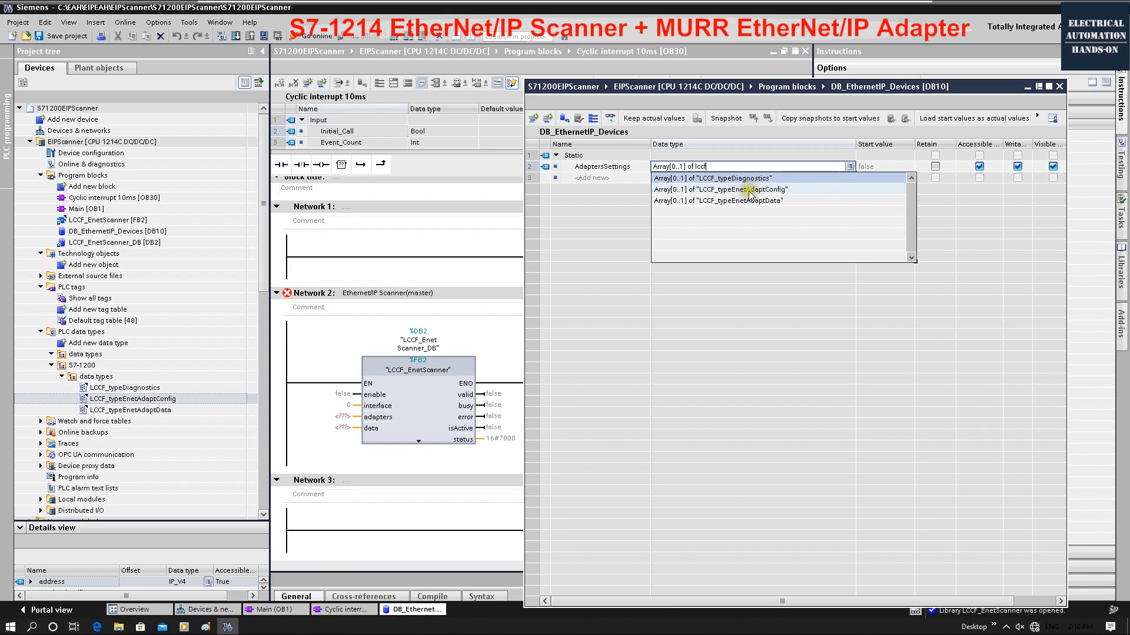
click(785, 189)
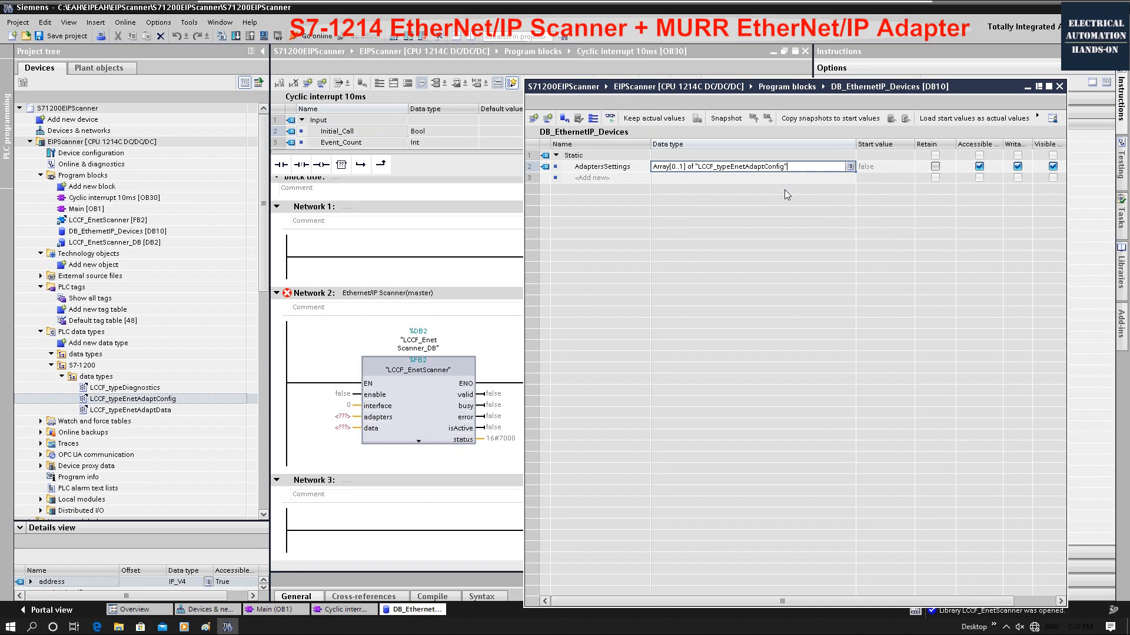
key(Return)
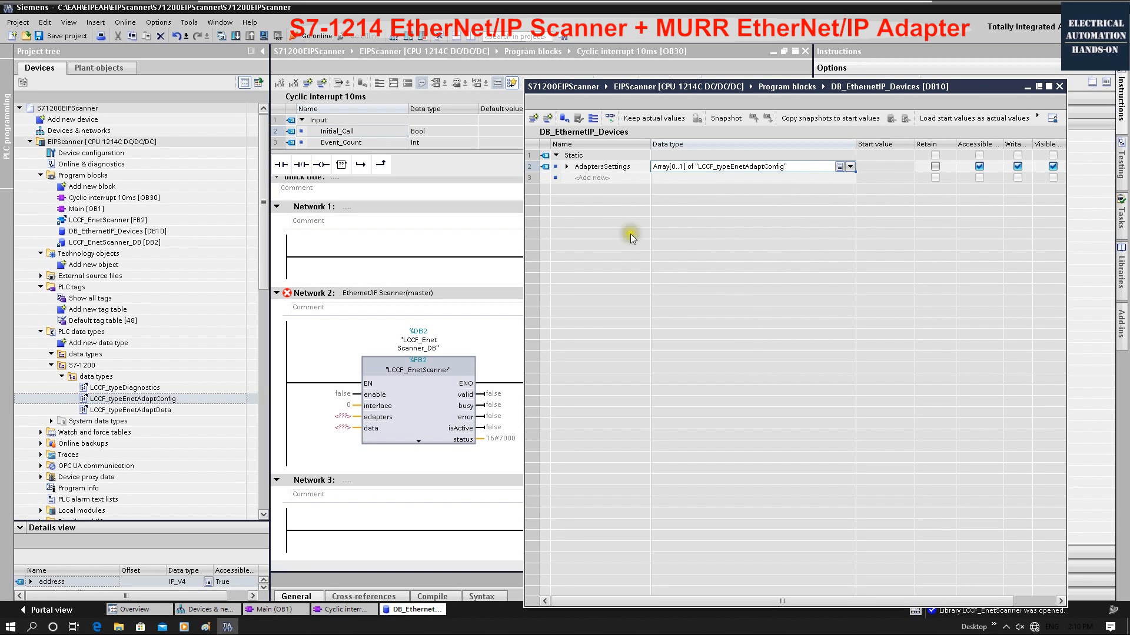
Step: Expand the AdaptersSettings array to review its elements and add a static variable named "EIPDevicesData" below it
click(567, 167)
drag(651, 145, 681, 145)
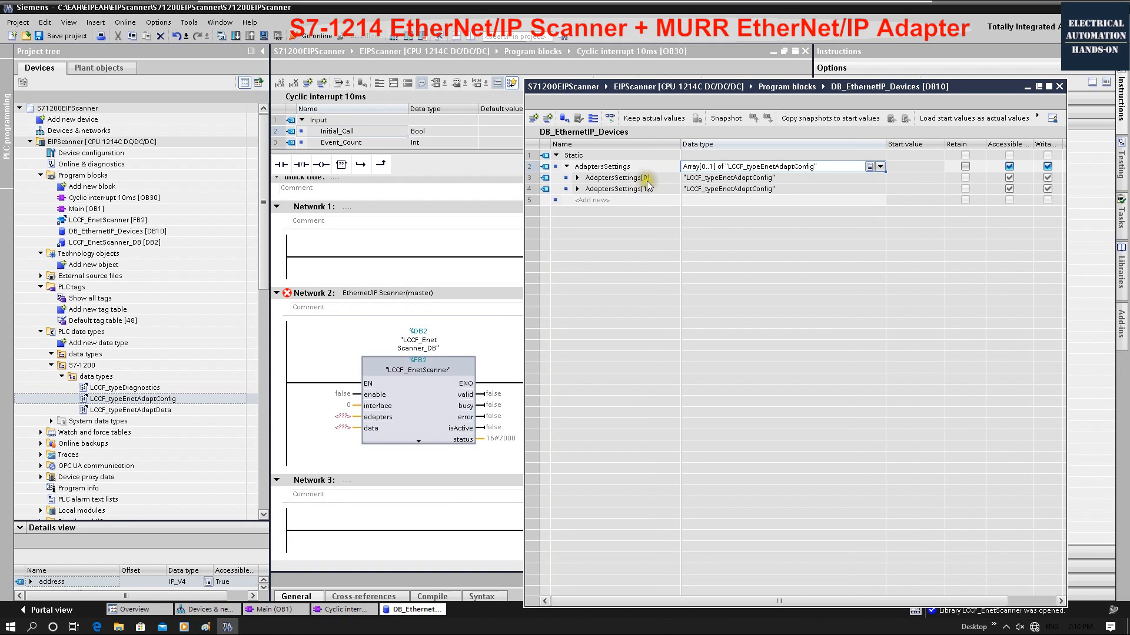
click(646, 182)
click(646, 190)
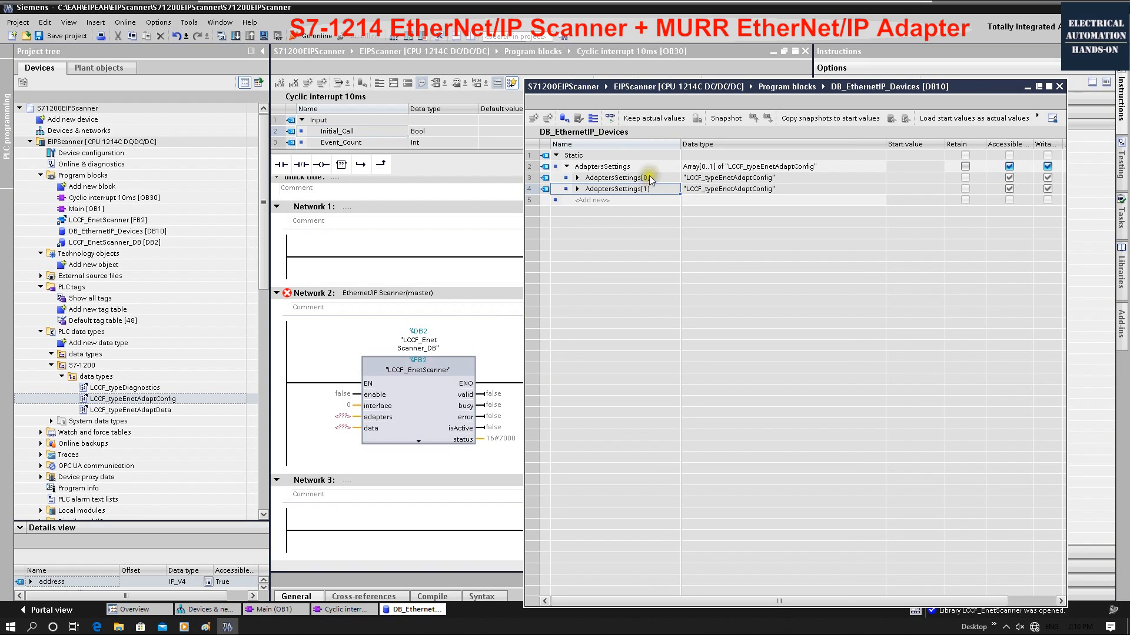
click(572, 201)
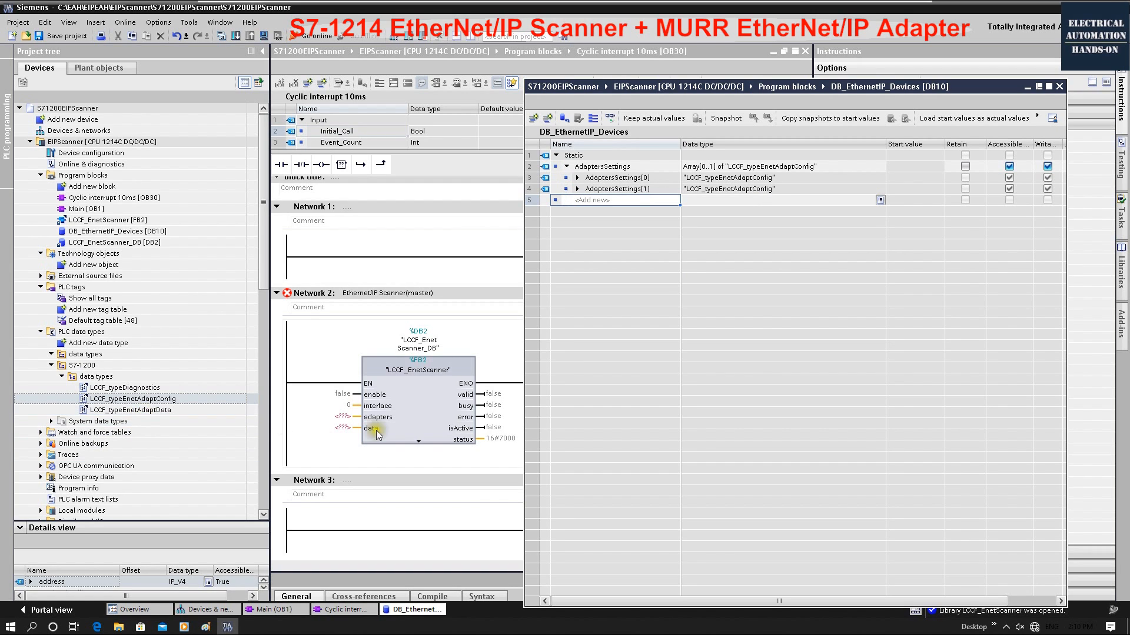
click(658, 202)
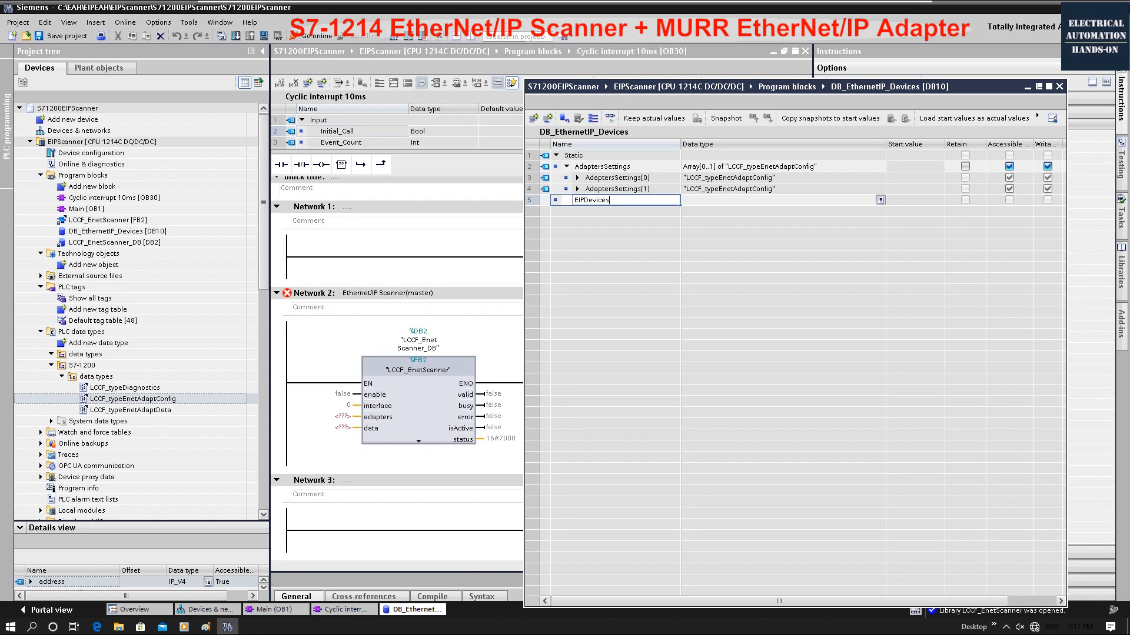
key(Return)
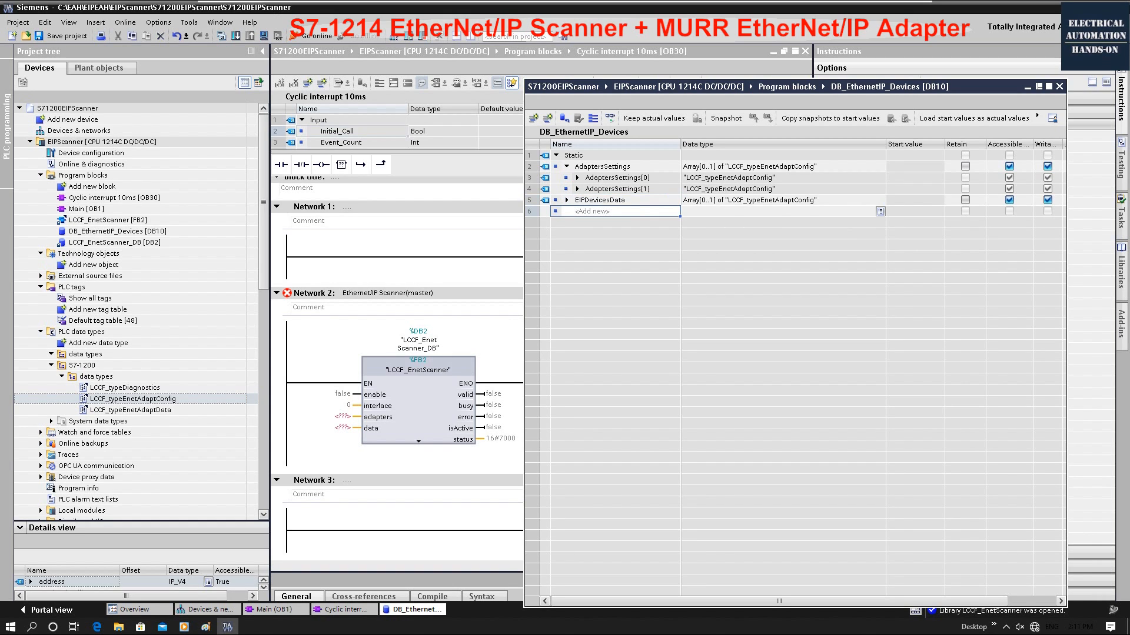
Step: Set the data type of EIPDevicesData to Array[0..1] of "LCCF_typeEnetAdaptData" and expand its elements
click(728, 203)
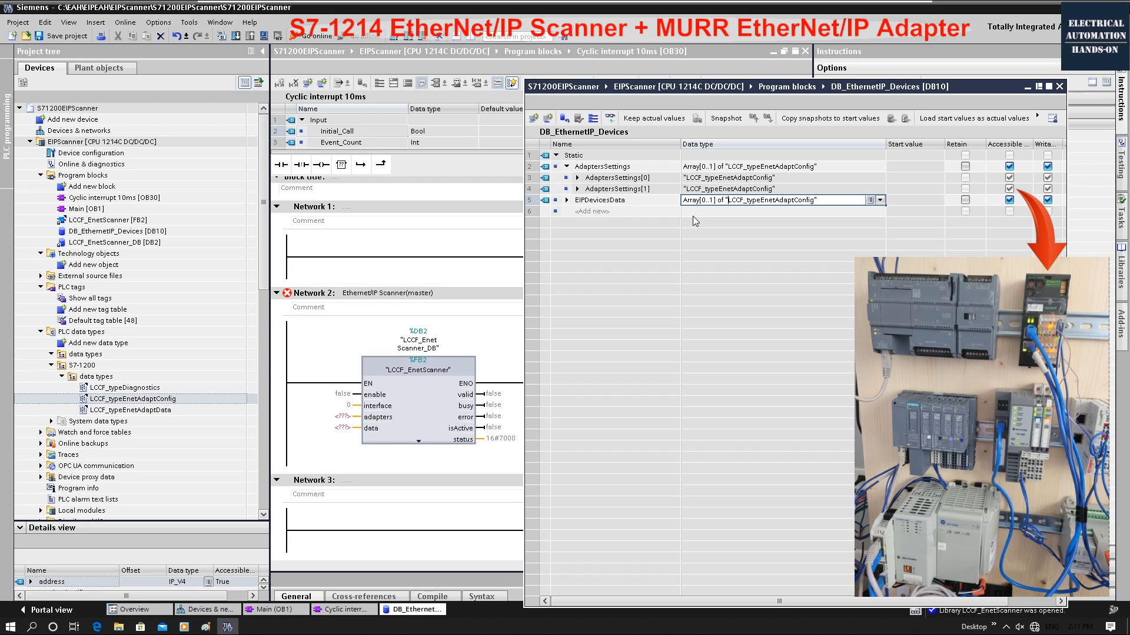
drag(818, 201, 726, 200)
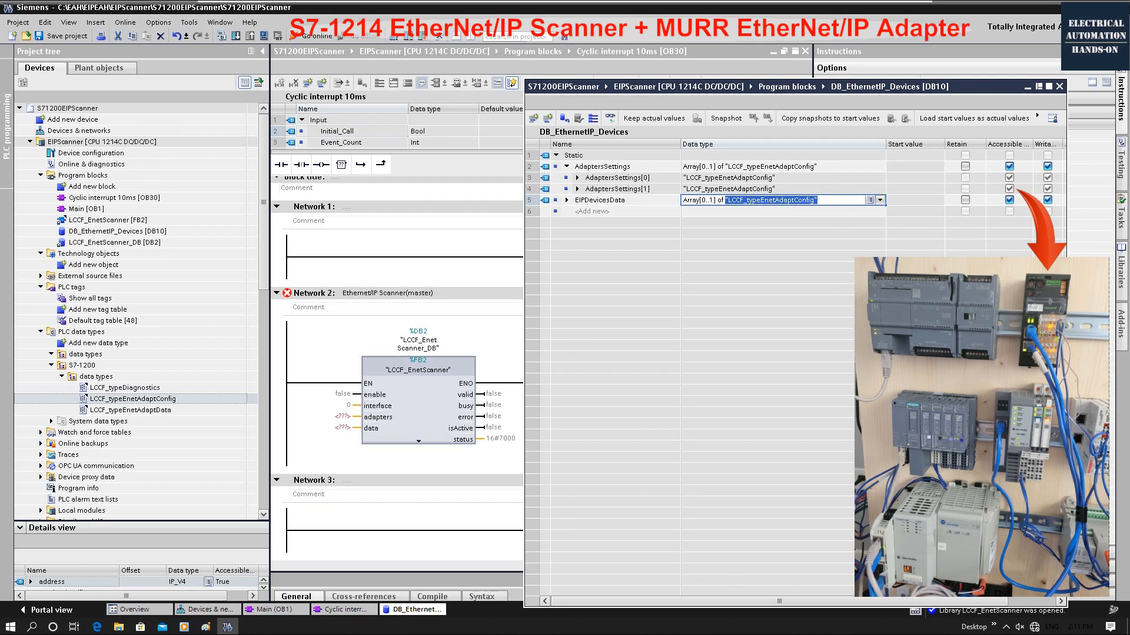
key(BackSpace)
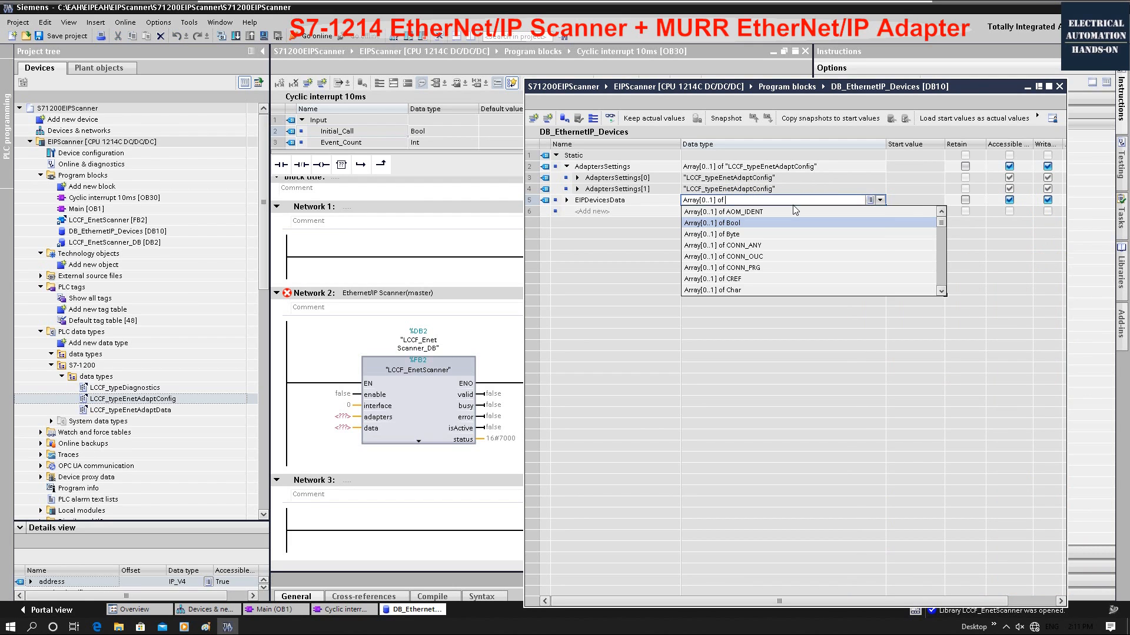
text(LC)
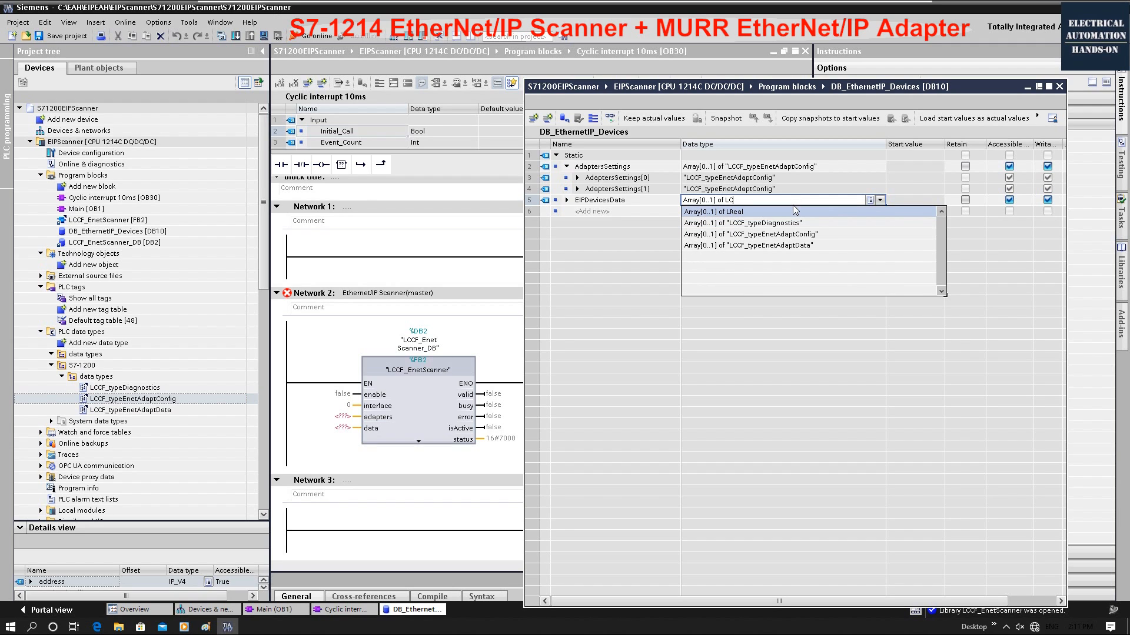
text(CF)
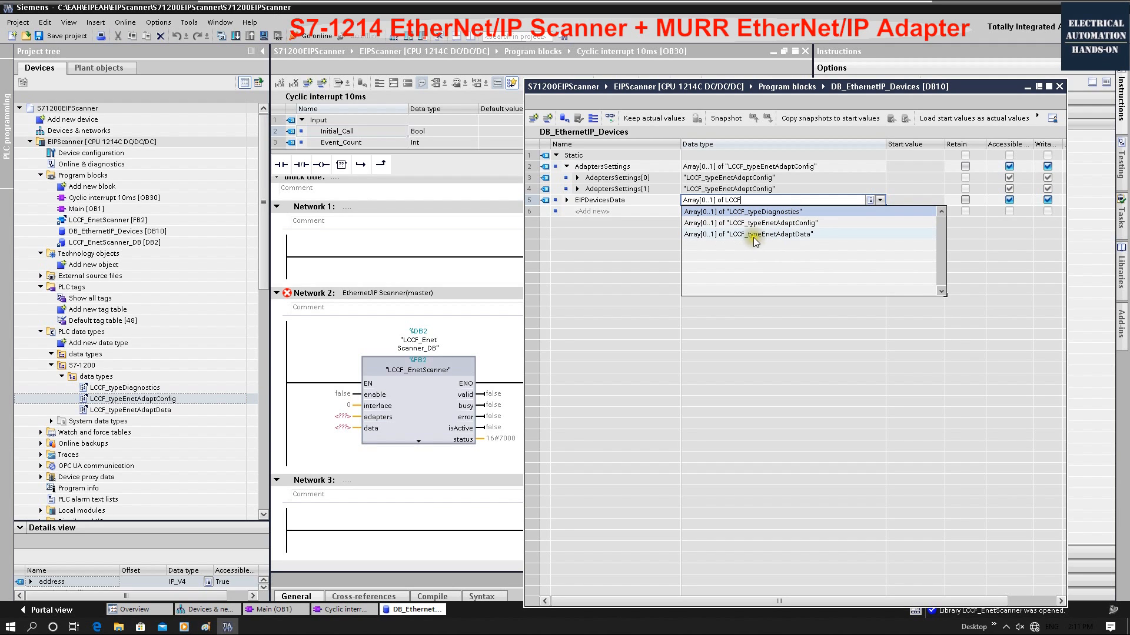
click(789, 235)
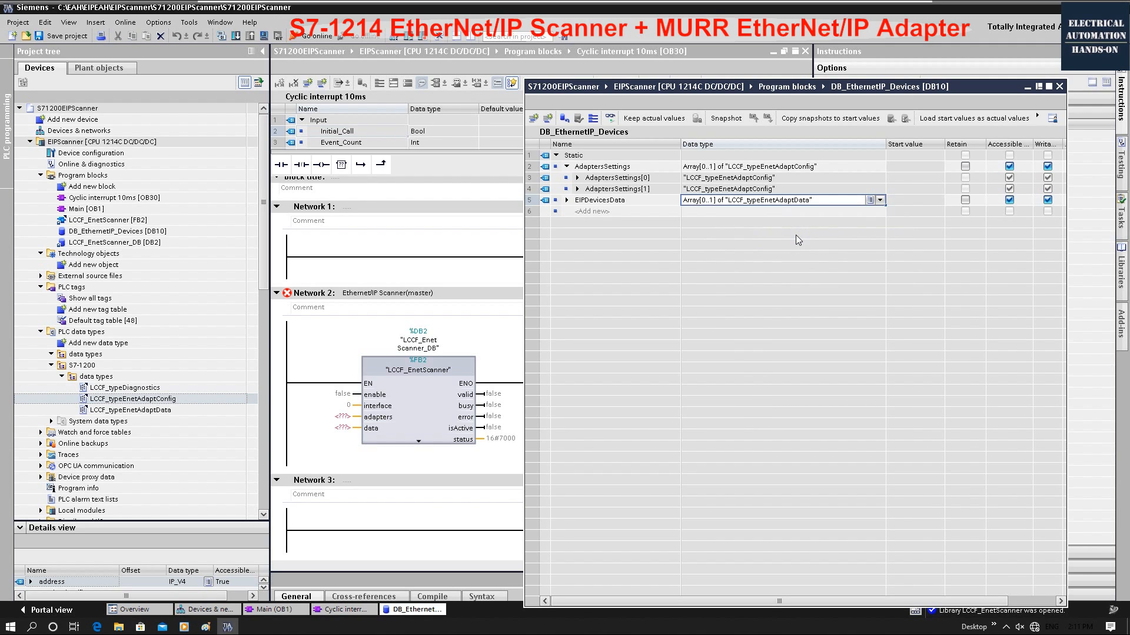
click(654, 244)
click(576, 201)
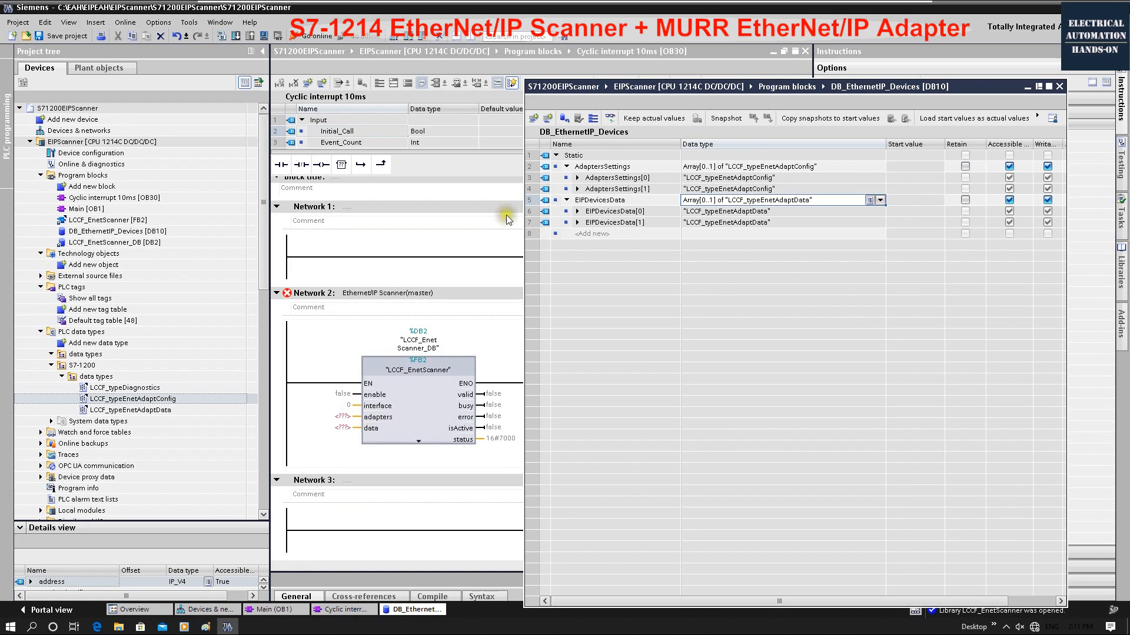
click(609, 170)
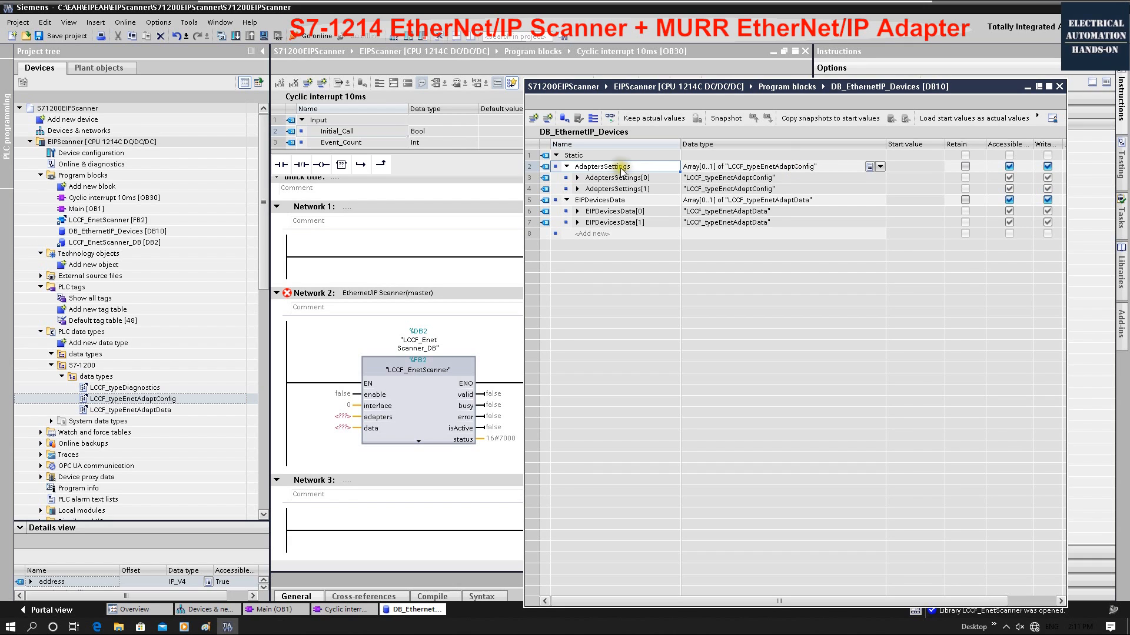
Step: Assign AdaptersSettings and EIPDevicesData from DB_EthernetIP_Devices to the LCCF_EnetScanner block's adapters and data parameters in Network 2
drag(615, 168, 341, 416)
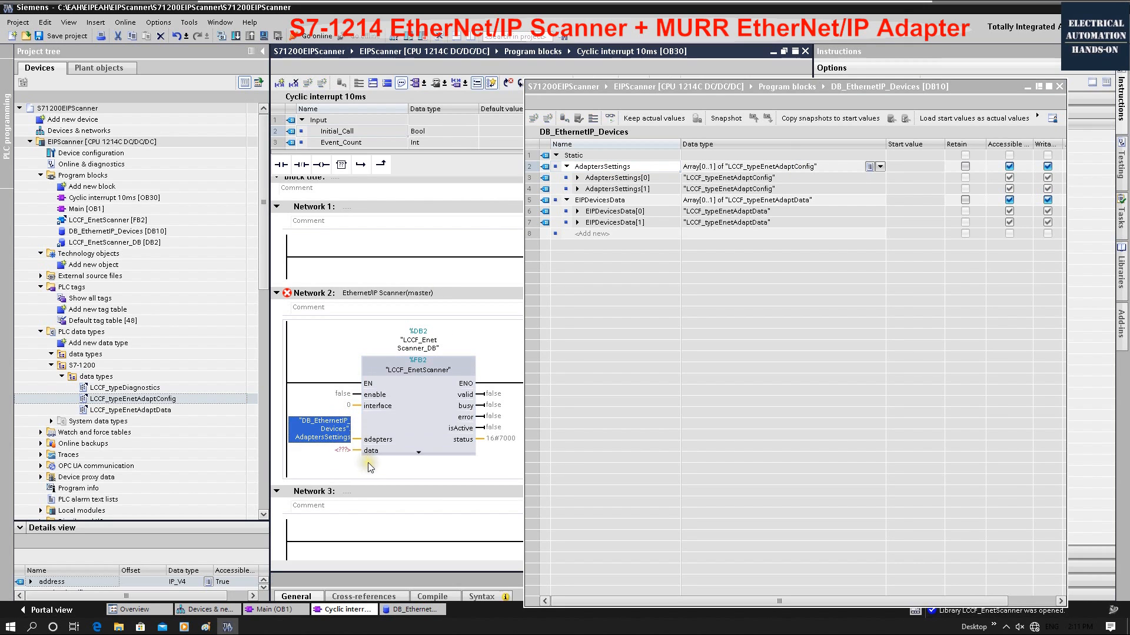
click(617, 223)
drag(597, 200, 335, 453)
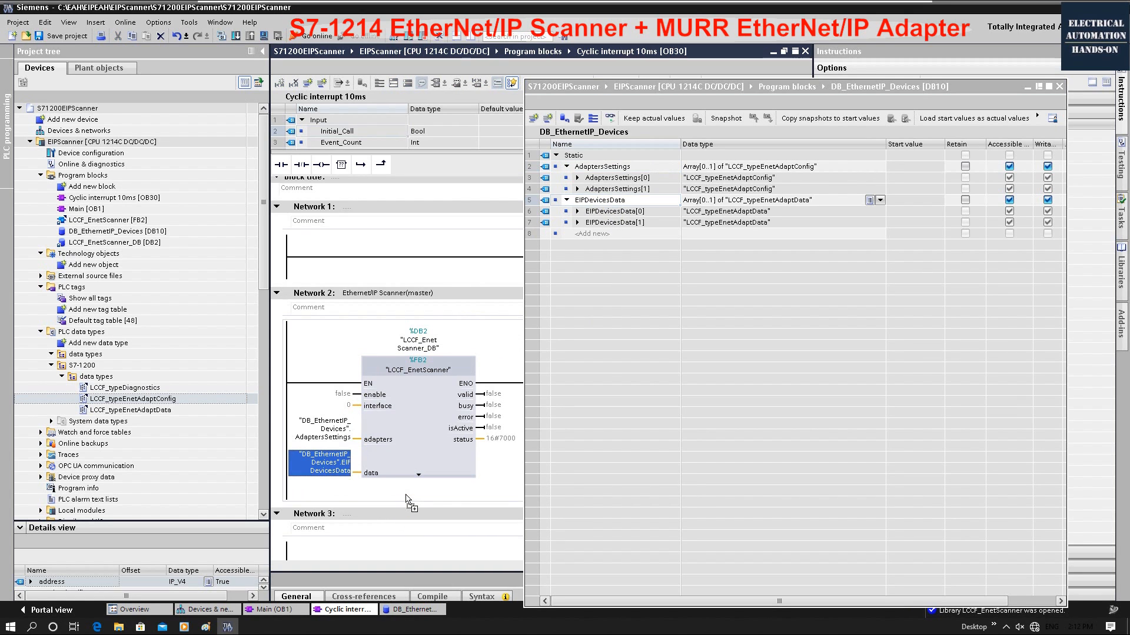
click(368, 367)
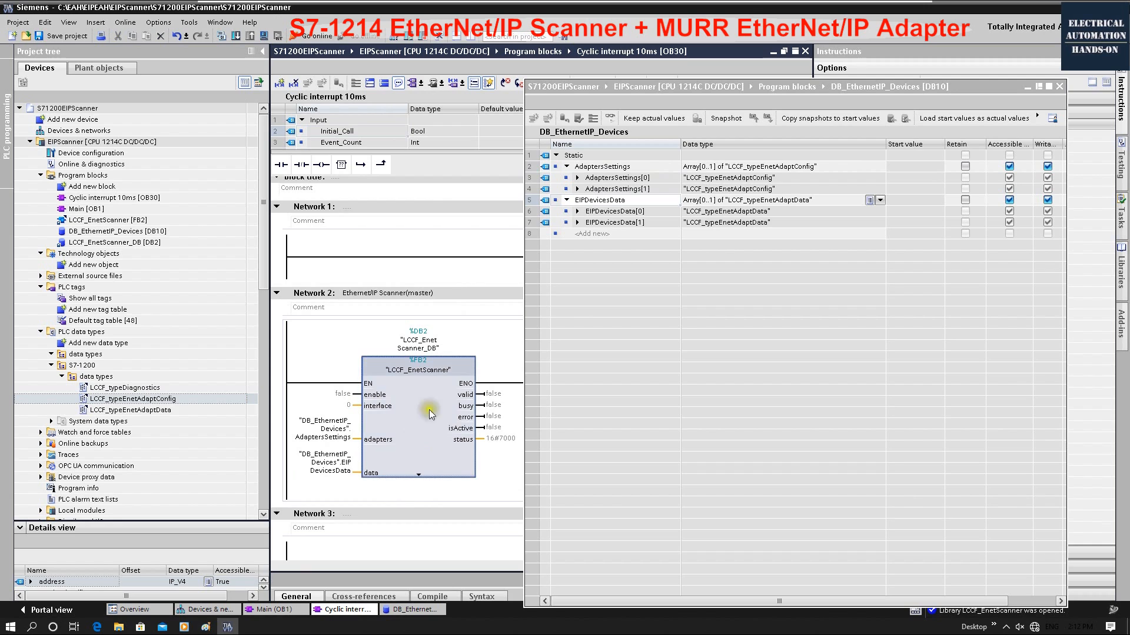
Step: Minimize the floating data block editor and assign the "ENABLE" tag to the enable input of LCCF_EnetScanner
click(1028, 87)
scroll(588, 294, down, 1)
double_click(338, 361)
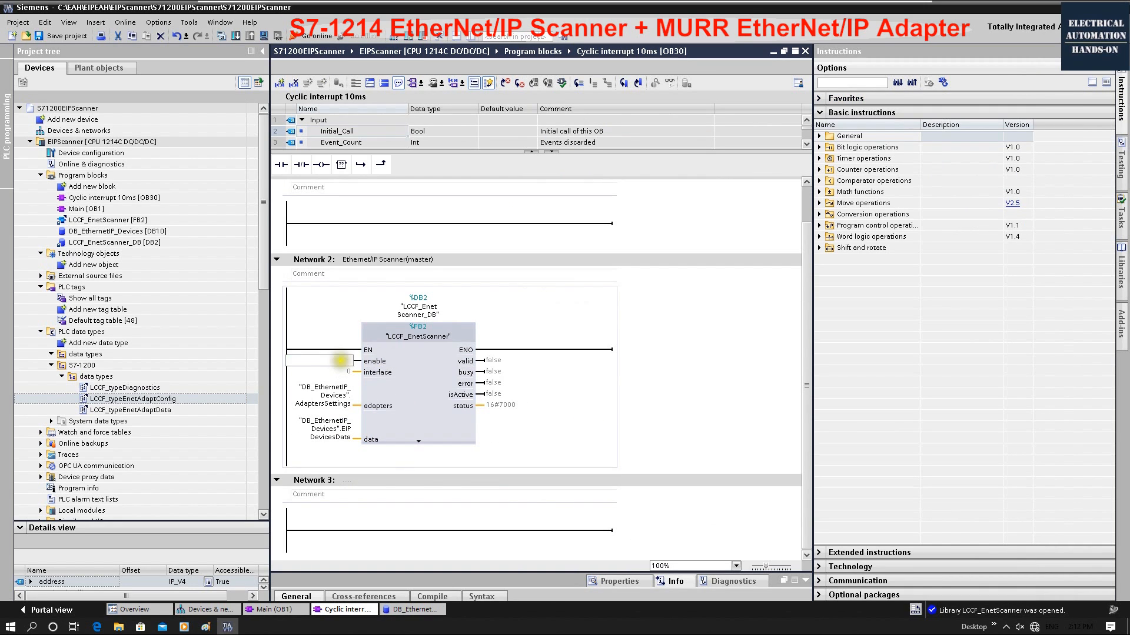
text(ENAB)
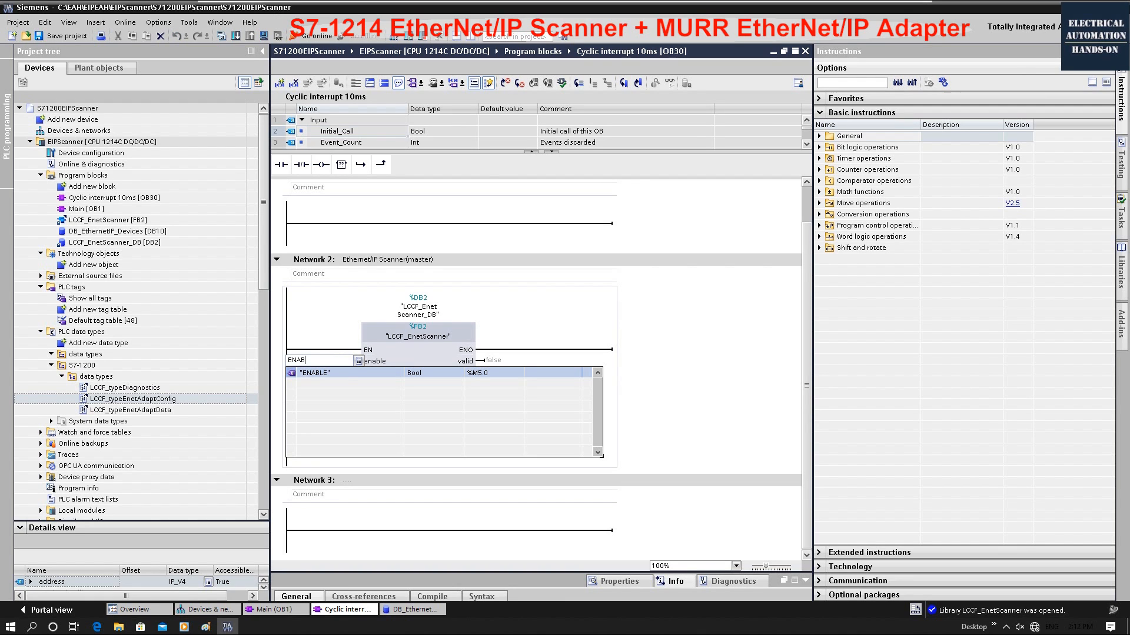
click(338, 373)
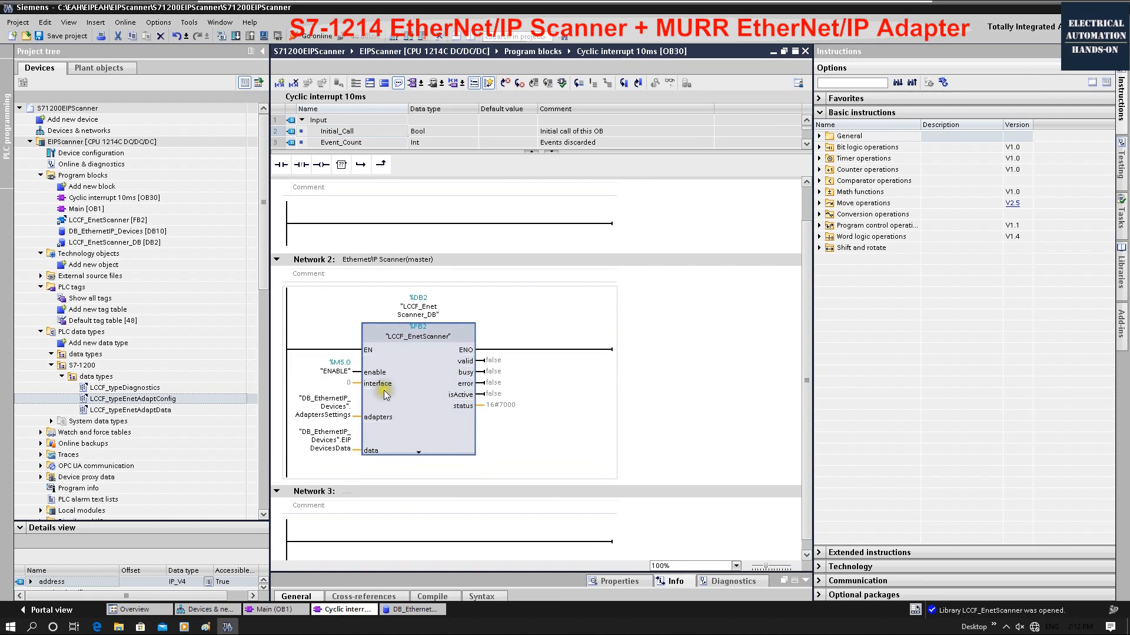
Step: Look up the hardware identifier of Local~PROFINET_interface_1 in the CPU's system constants, then return to the Cyclic interrupt 10ms block
click(347, 383)
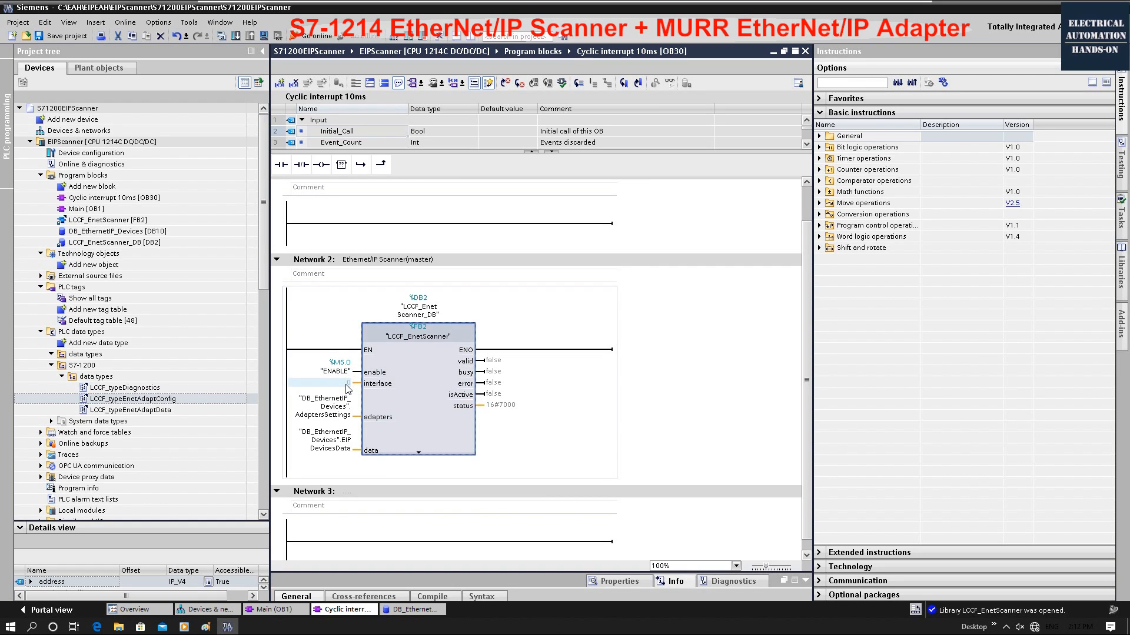
double_click(347, 383)
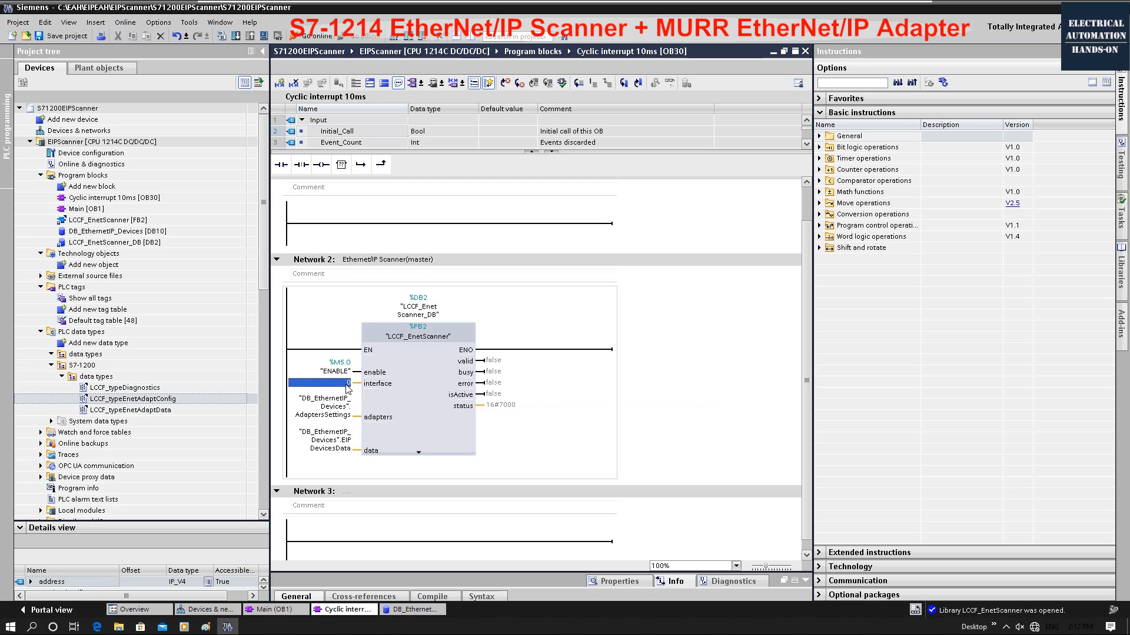
double_click(75, 154)
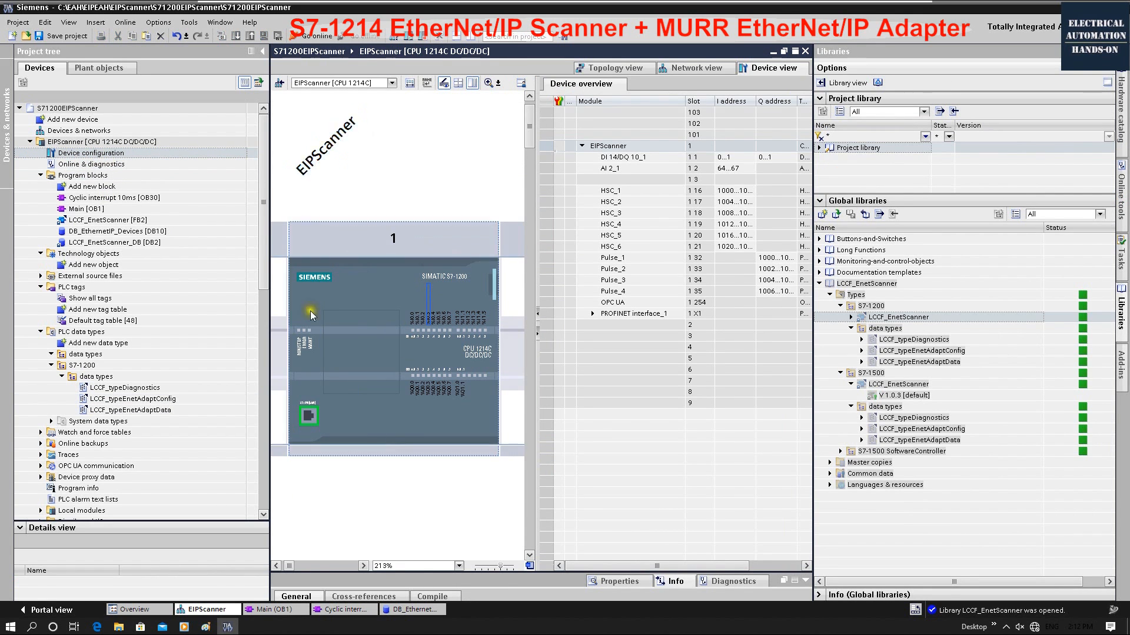
drag(417, 572, 411, 383)
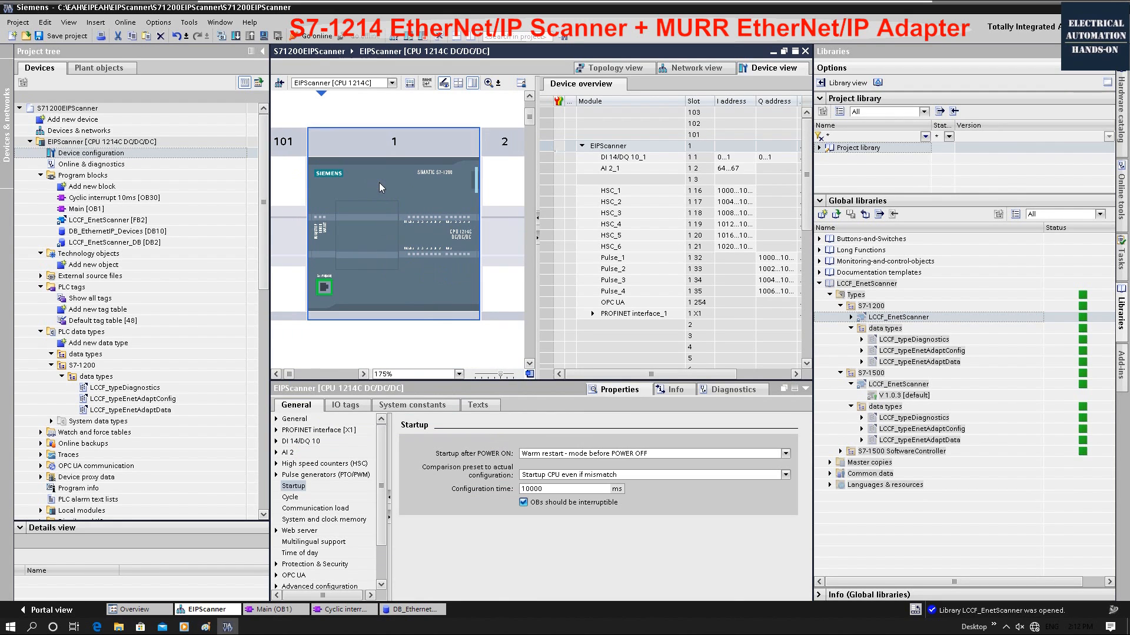
click(628, 408)
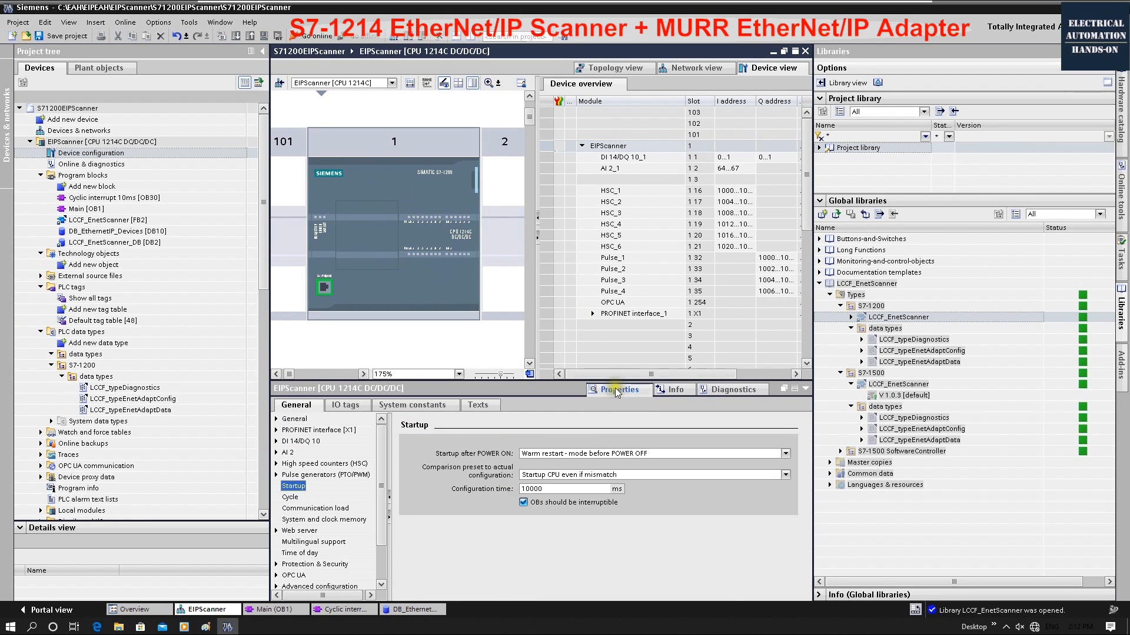
click(393, 407)
click(296, 405)
click(420, 406)
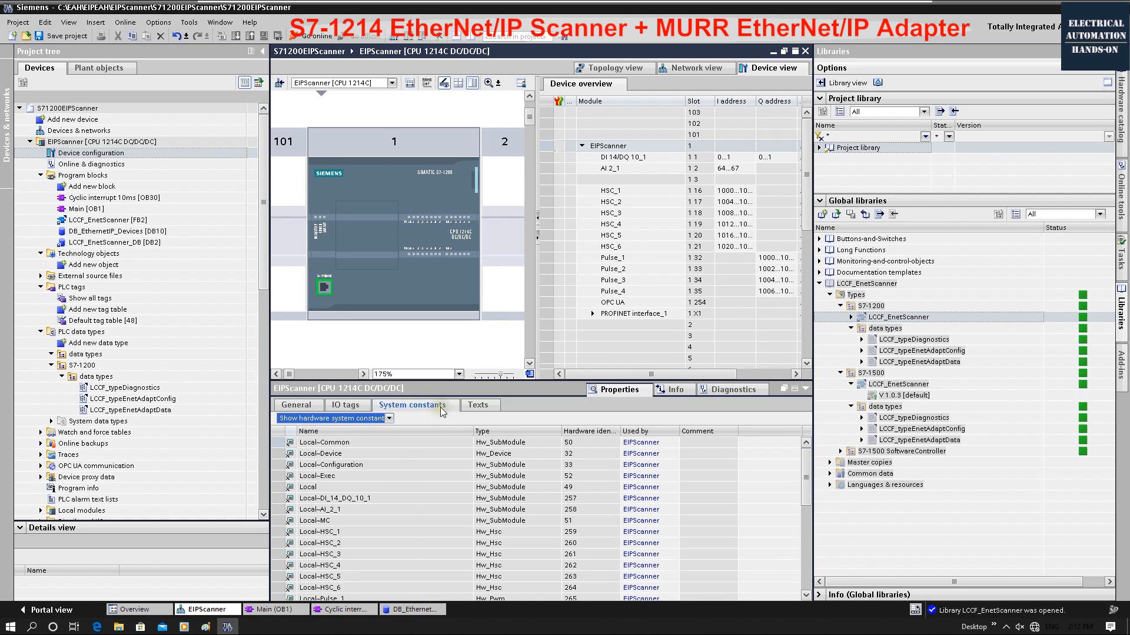
scroll(467, 488, down, 5)
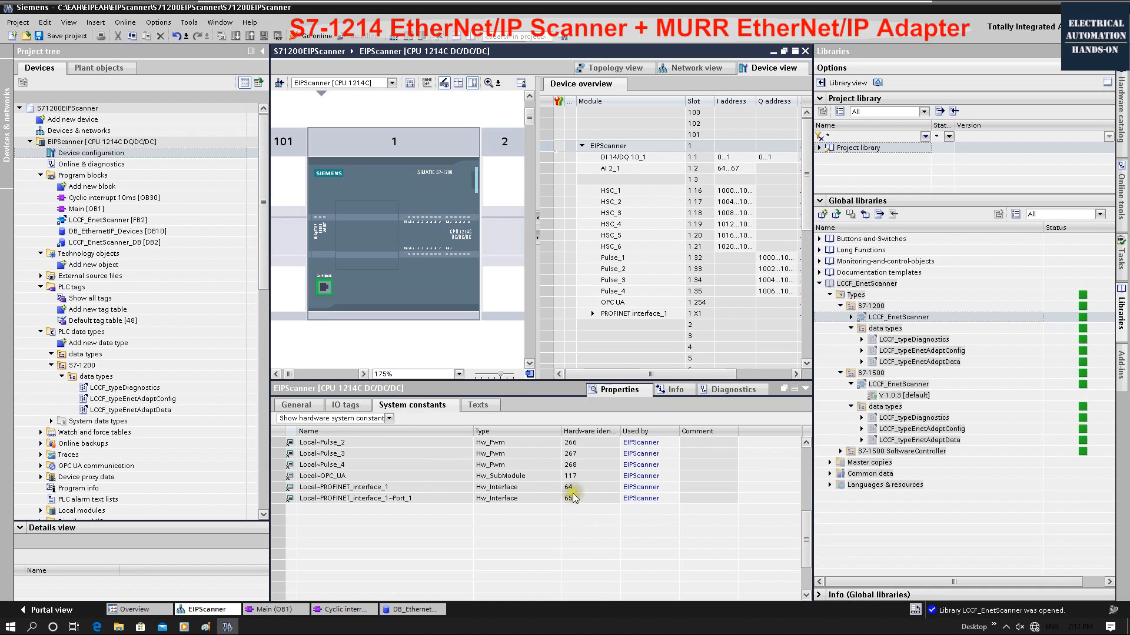
click(356, 487)
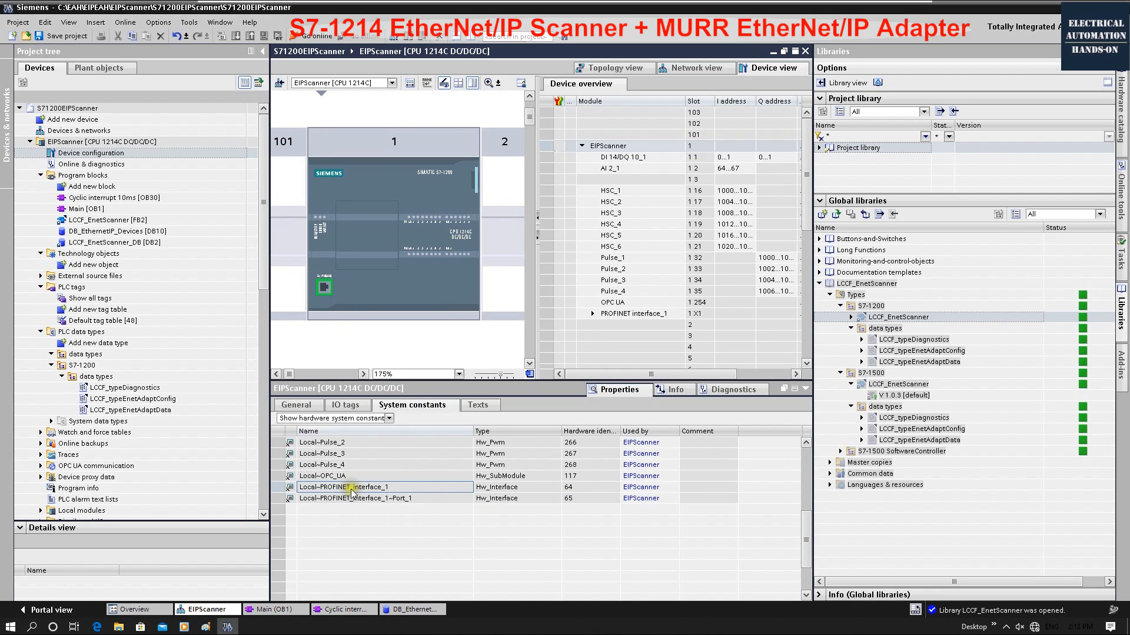
click(579, 489)
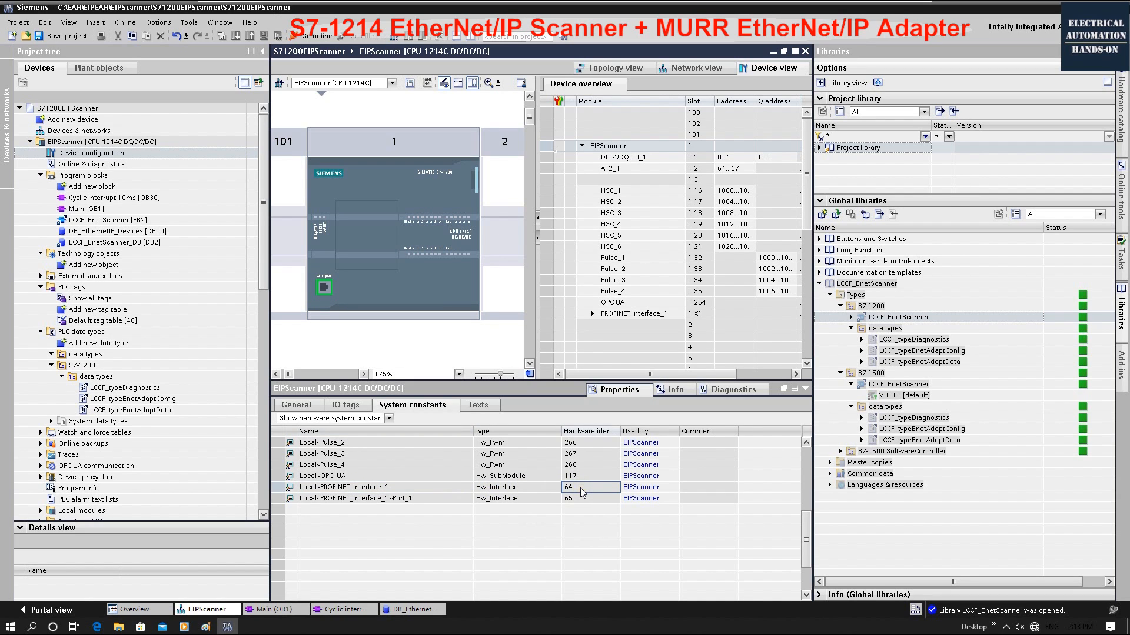
drag(620, 431, 677, 431)
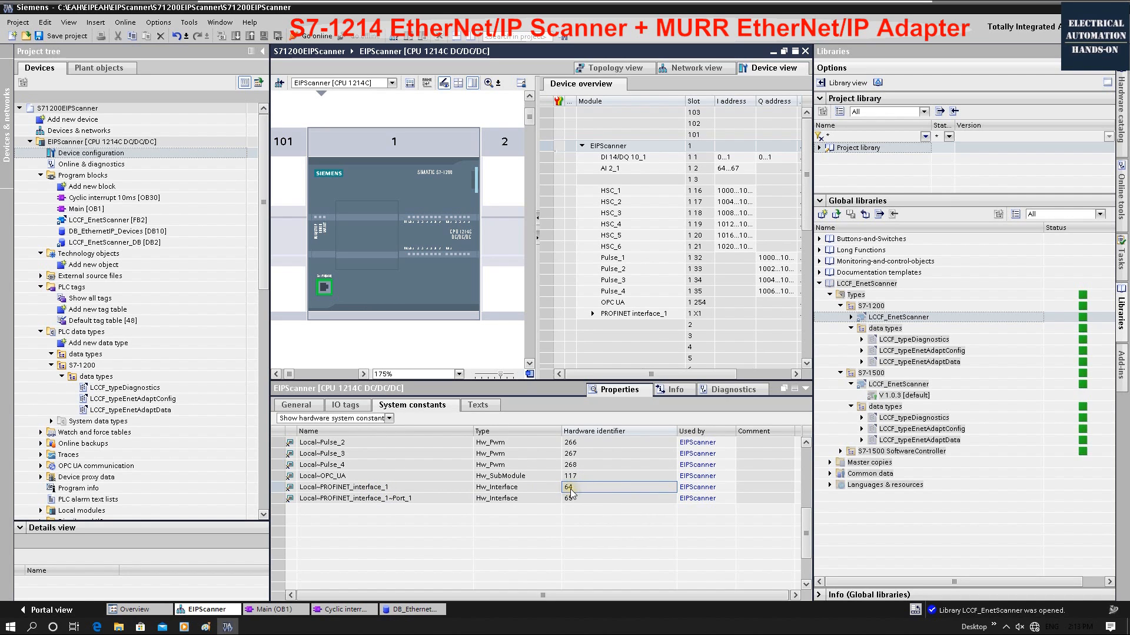
click(773, 51)
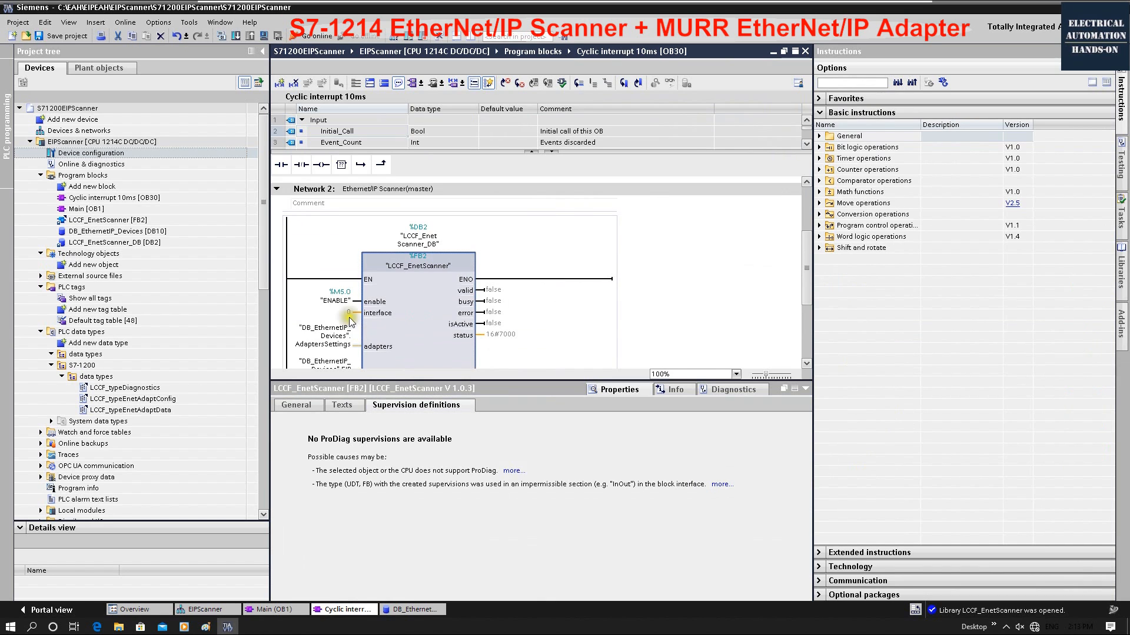
Step: Assign the system constant "Local~PROFINET_interface_1" to the interface input of LCCF_EnetScanner
double_click(341, 313)
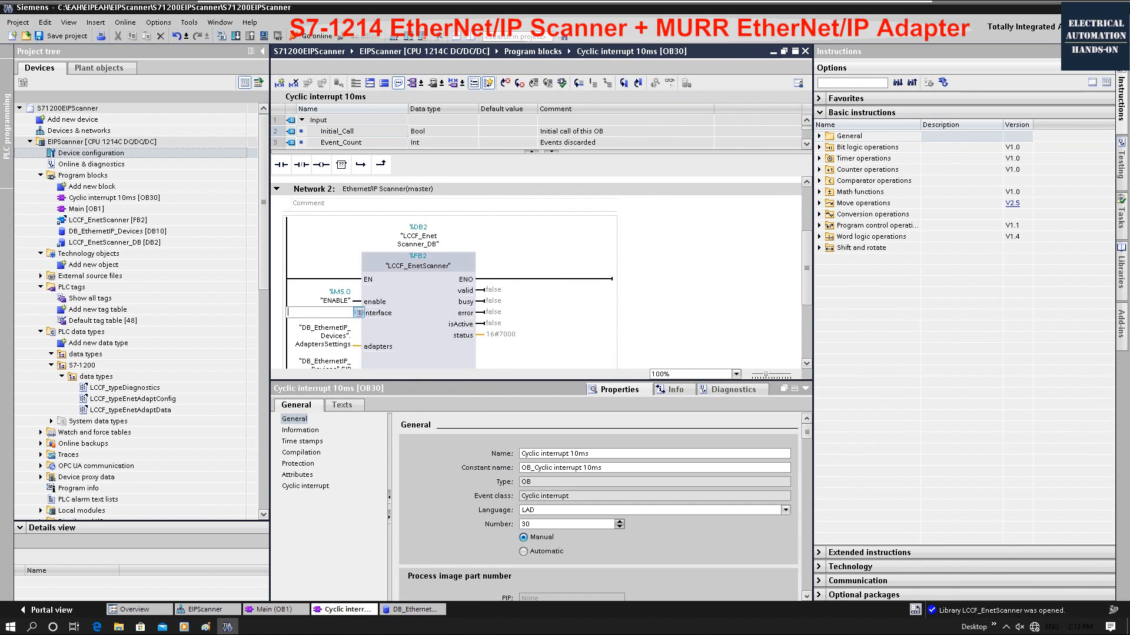
click(359, 313)
scroll(422, 380, down, 5)
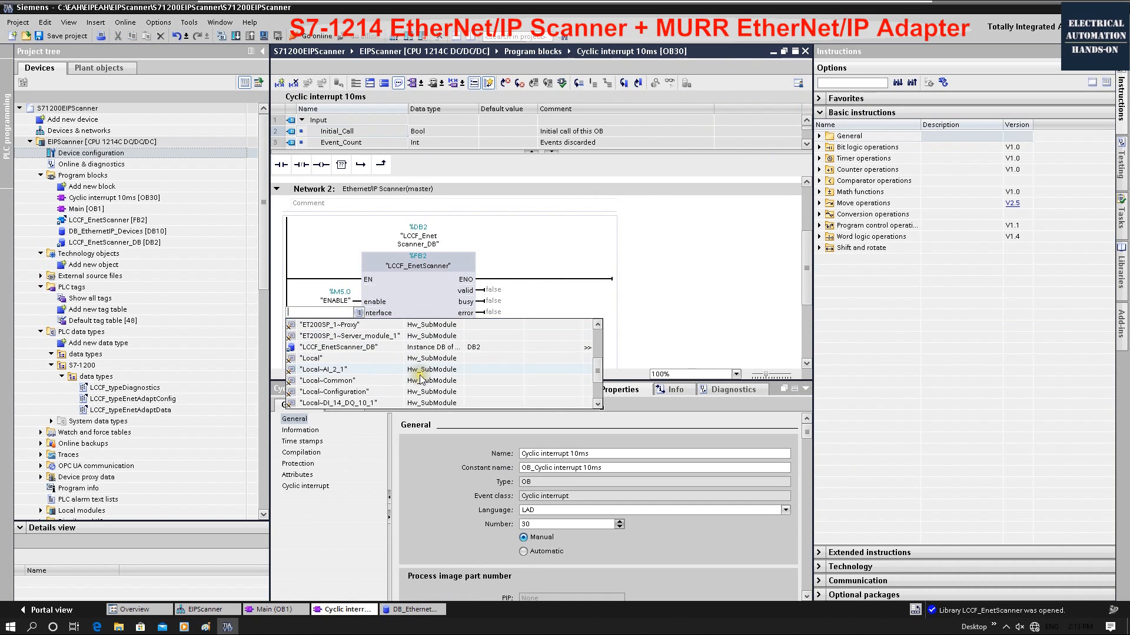
drag(405, 325, 426, 325)
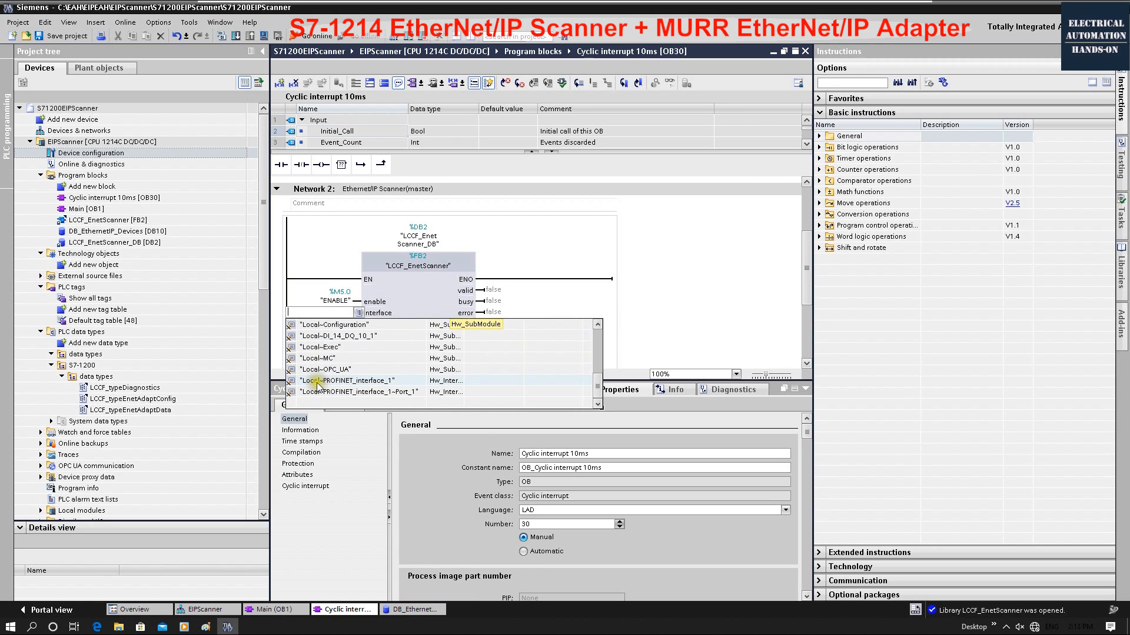
click(353, 381)
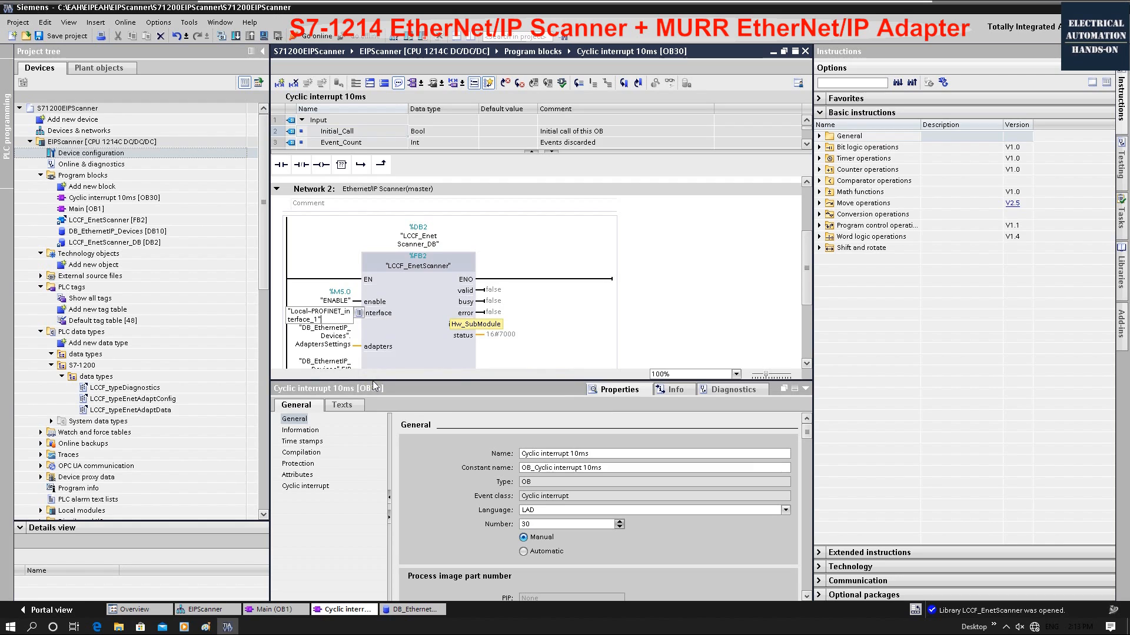
key(Return)
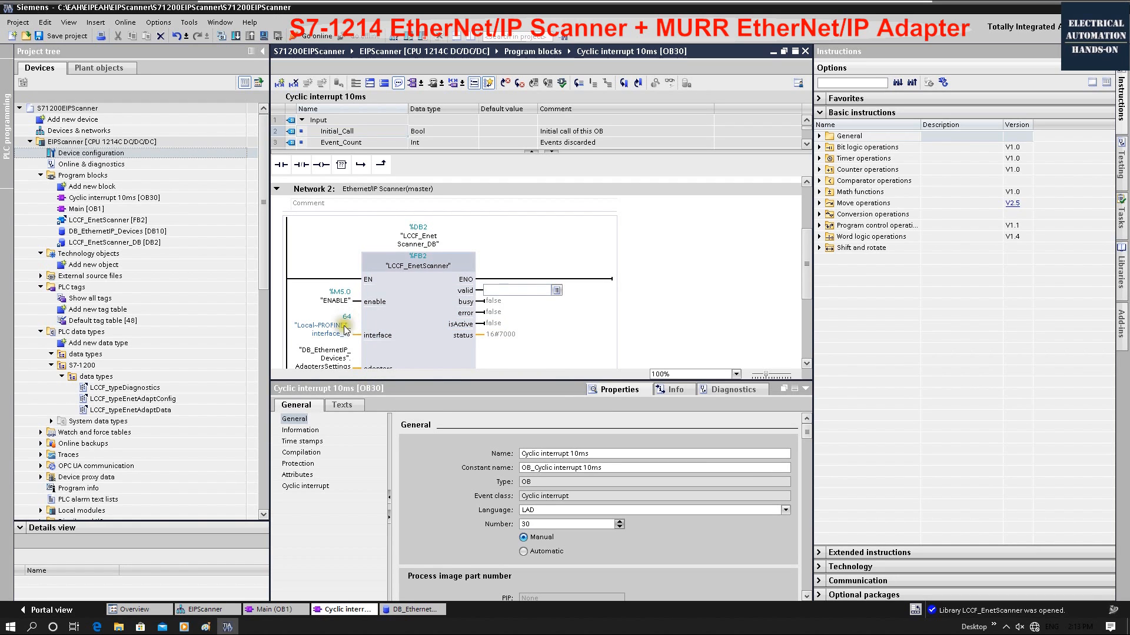
click(454, 351)
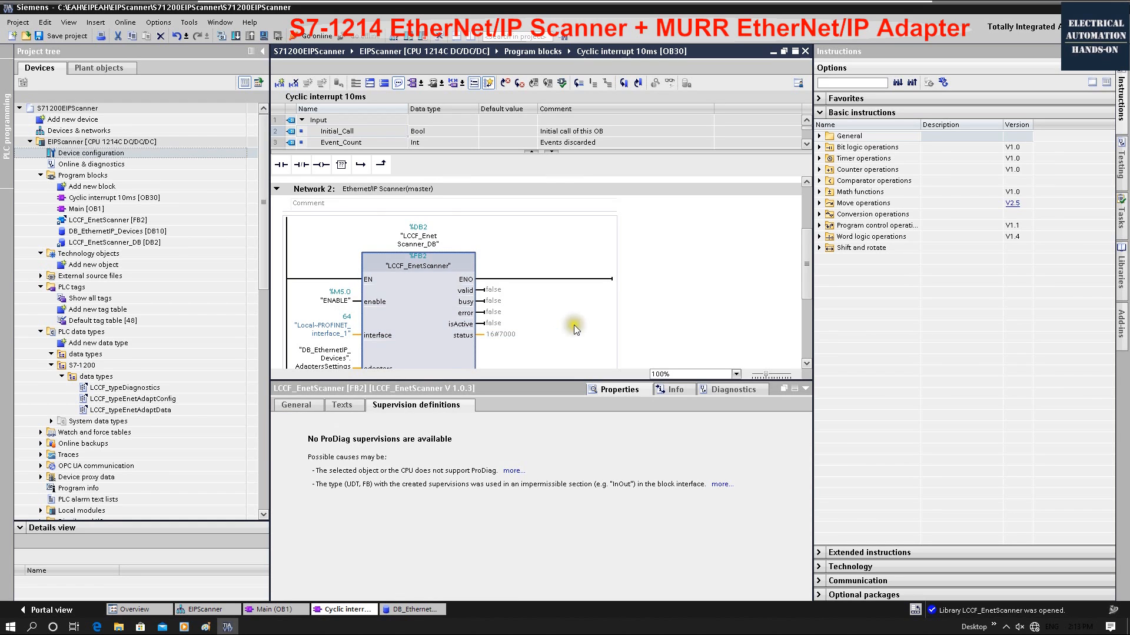
Step: Assign the tags "Valid", "Busy" and "Error" to the valid, busy and error outputs of LCCF_EnetScanner
click(489, 290)
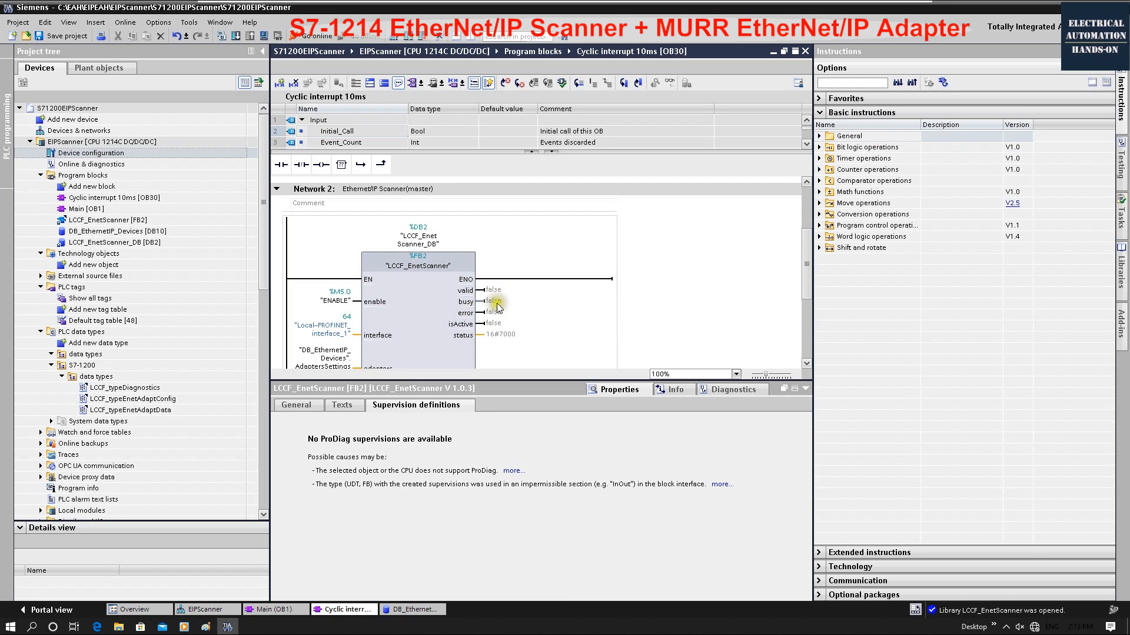
click(495, 293)
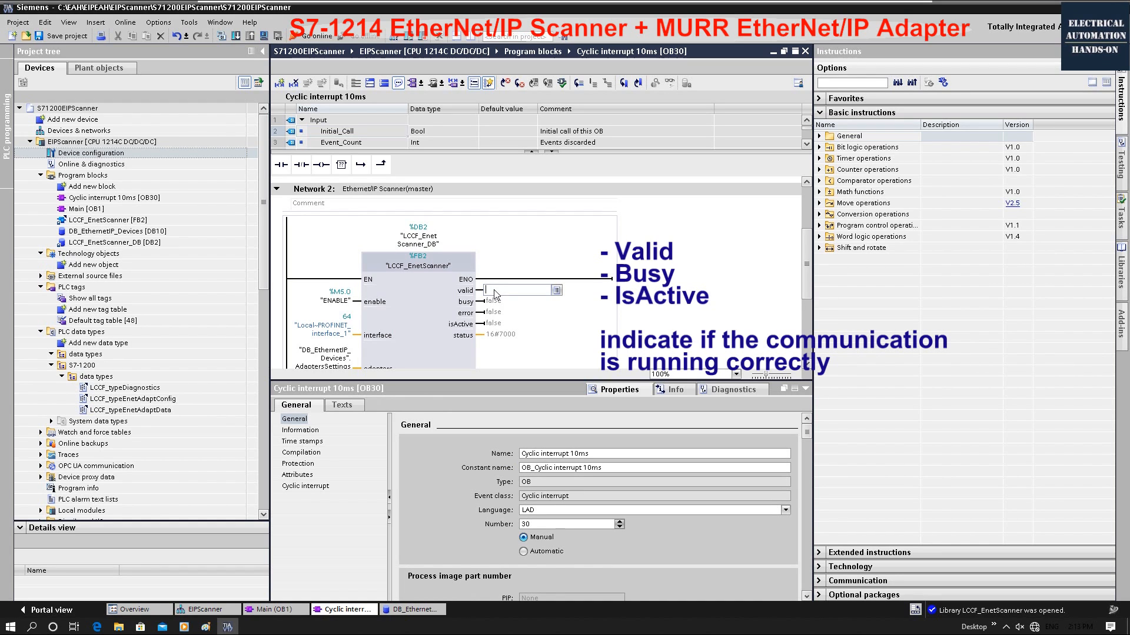
text(V)
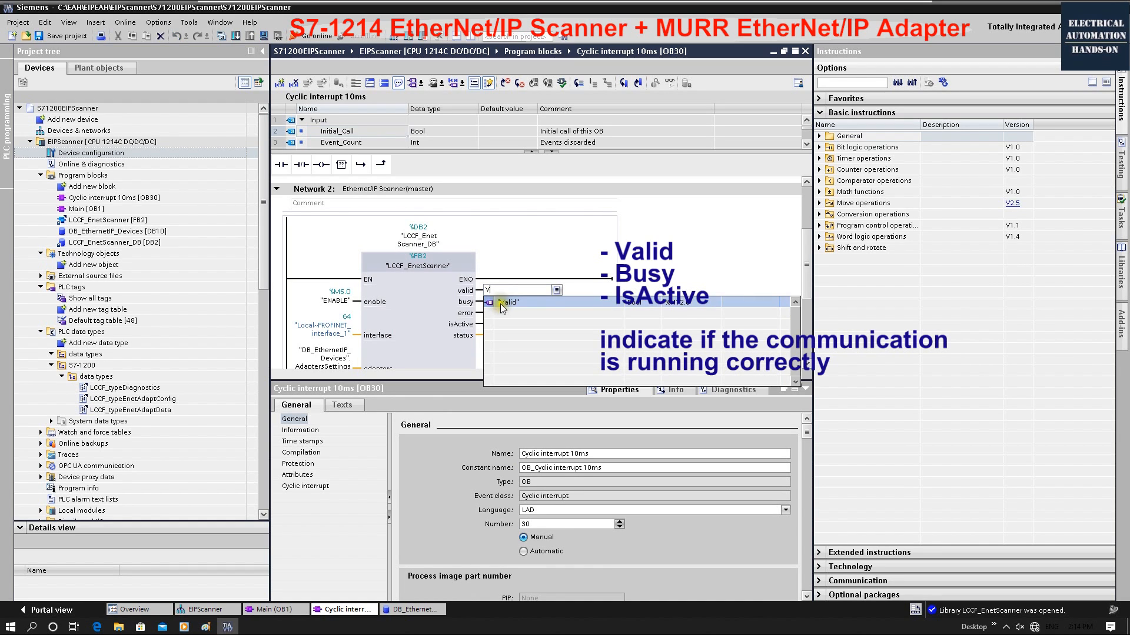
click(501, 302)
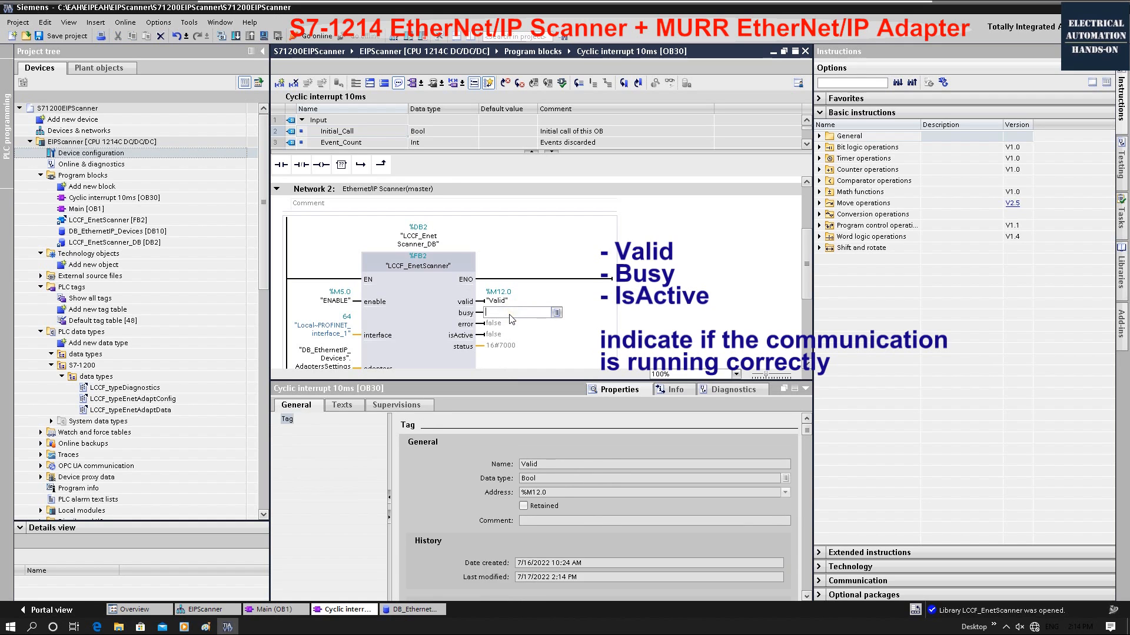
text(BU)
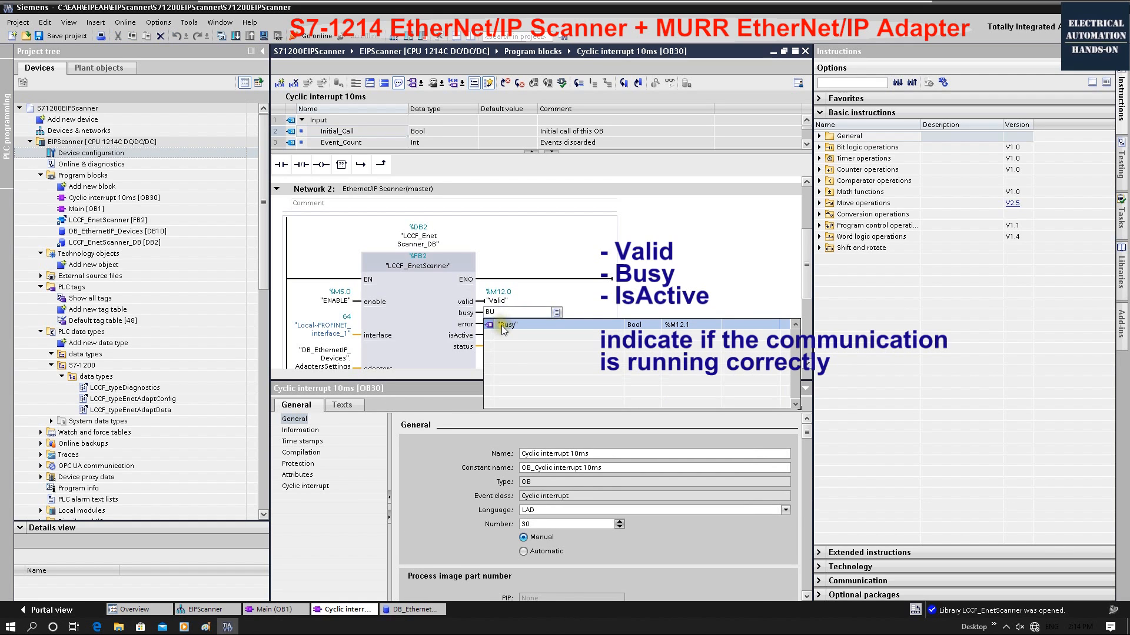
click(503, 325)
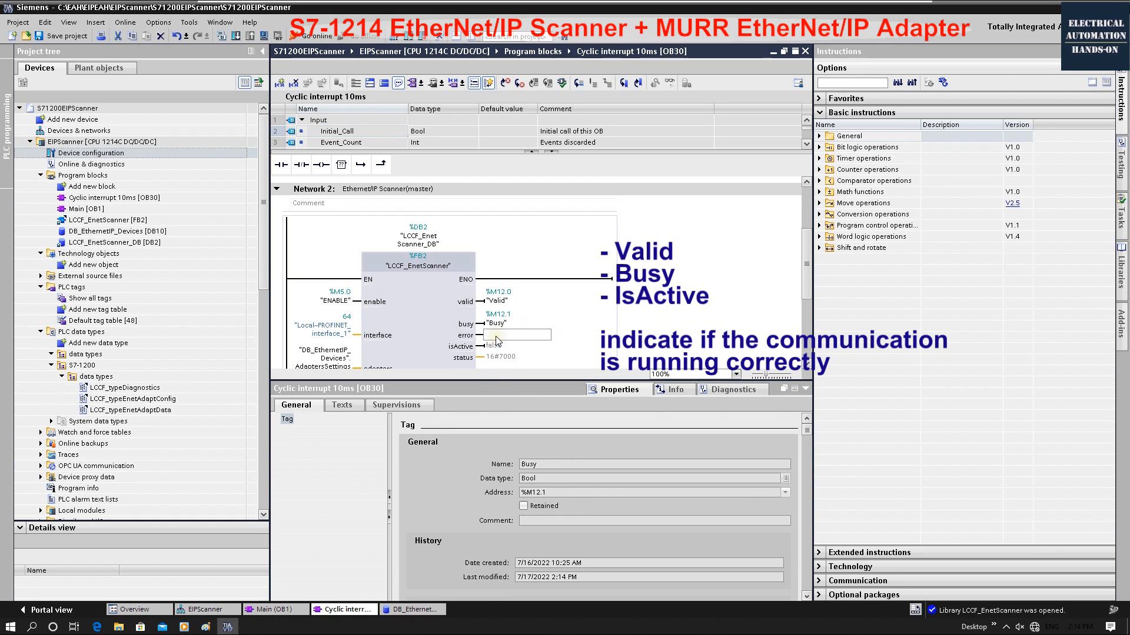
text(Error)
key(Return)
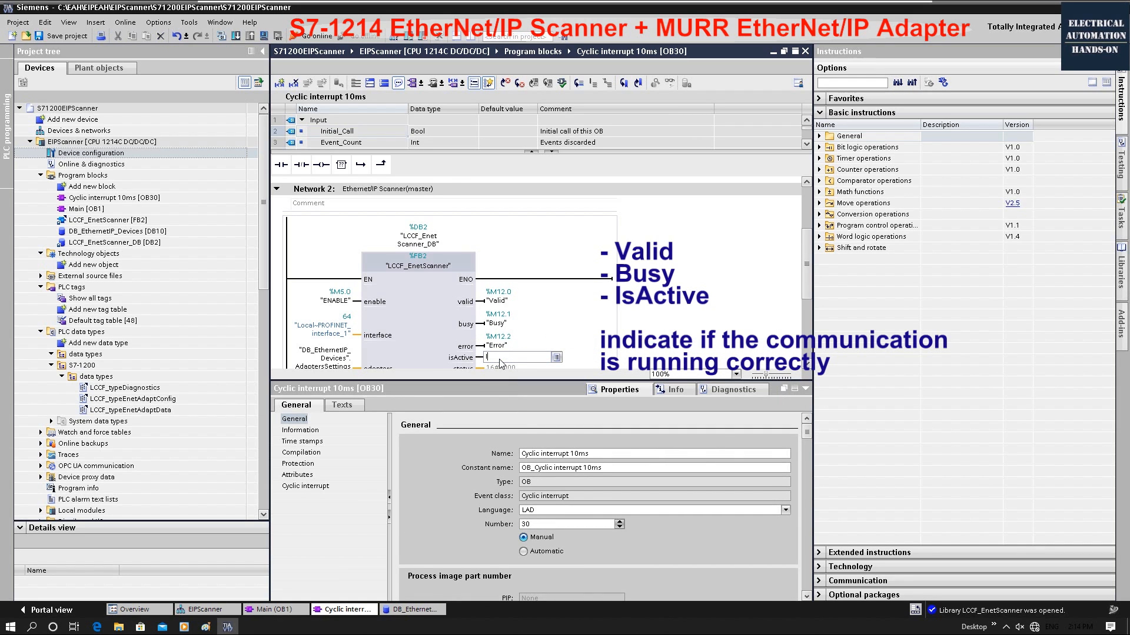
Step: Assign the tags "isActive" and "Status" to the isActive and status outputs of LCCF_EnetScanner
text(isActive)
scroll(609, 333, down, 2)
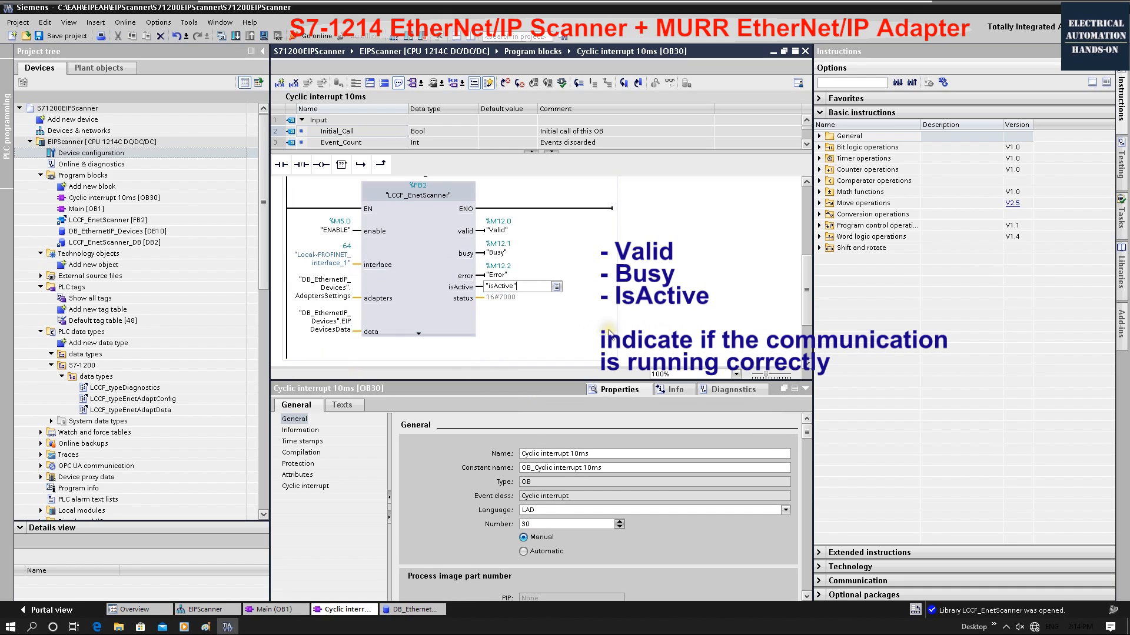
click(497, 297)
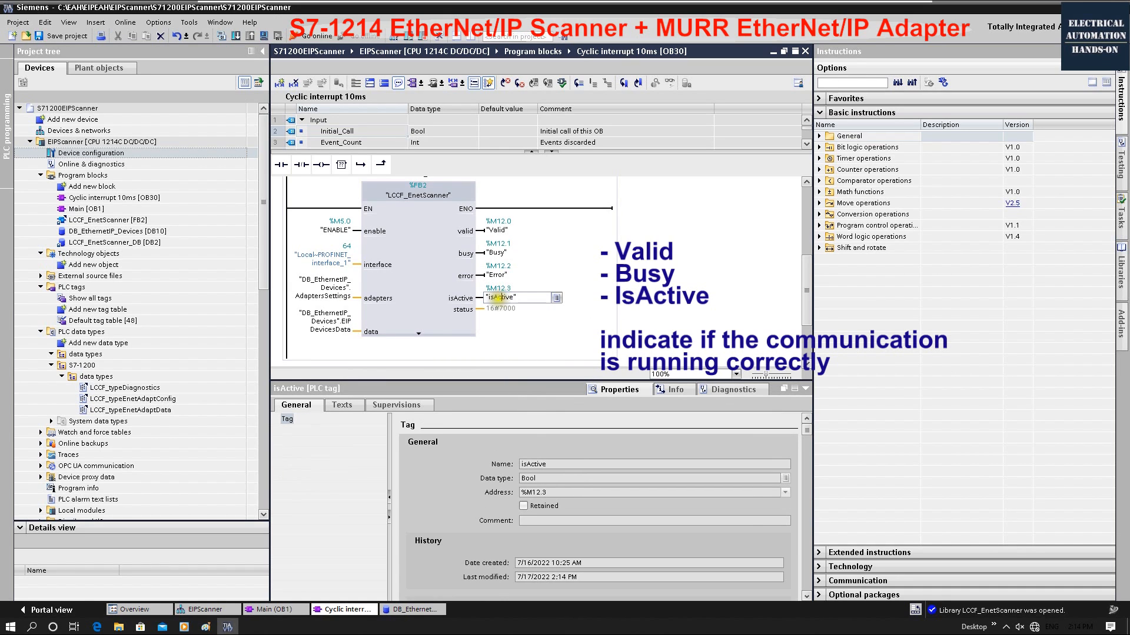
click(492, 310)
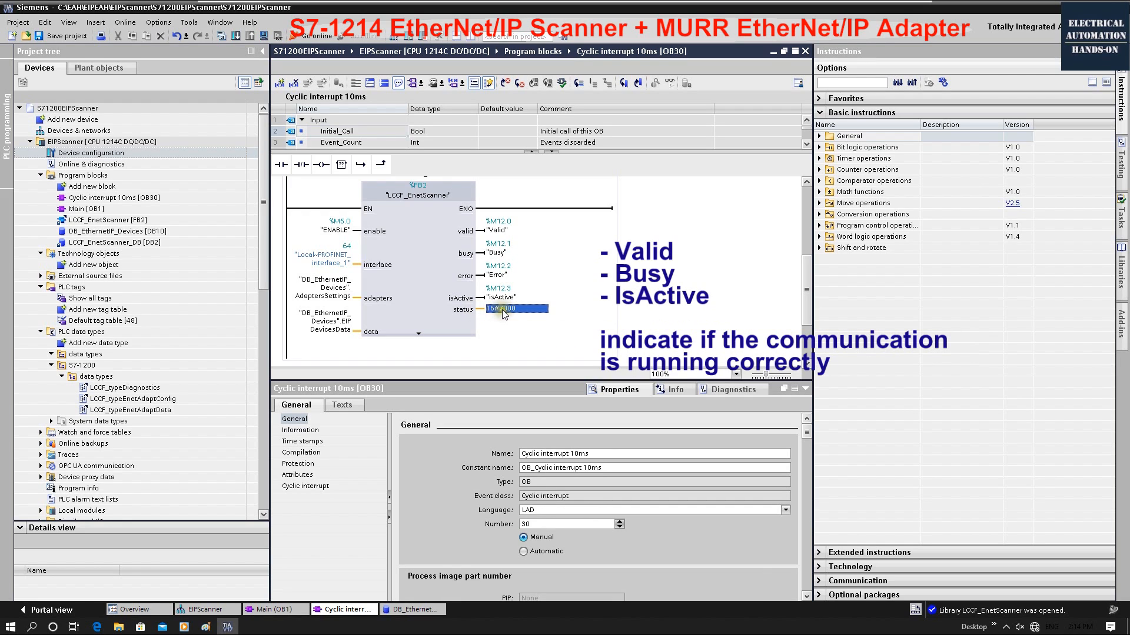
key(Delete)
text(ST)
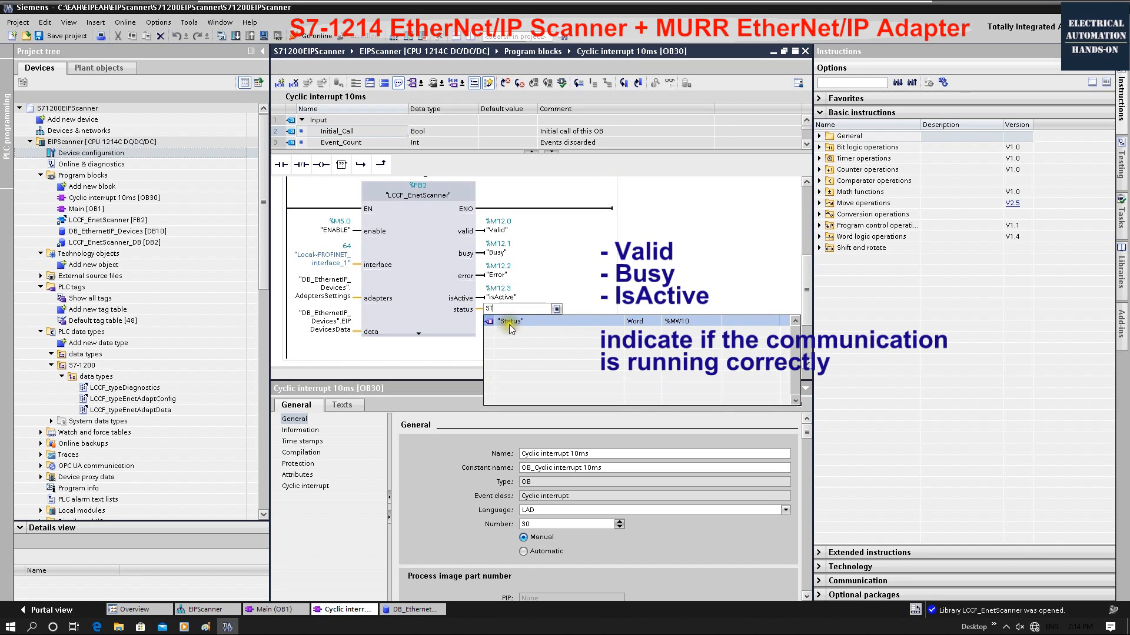
click(689, 326)
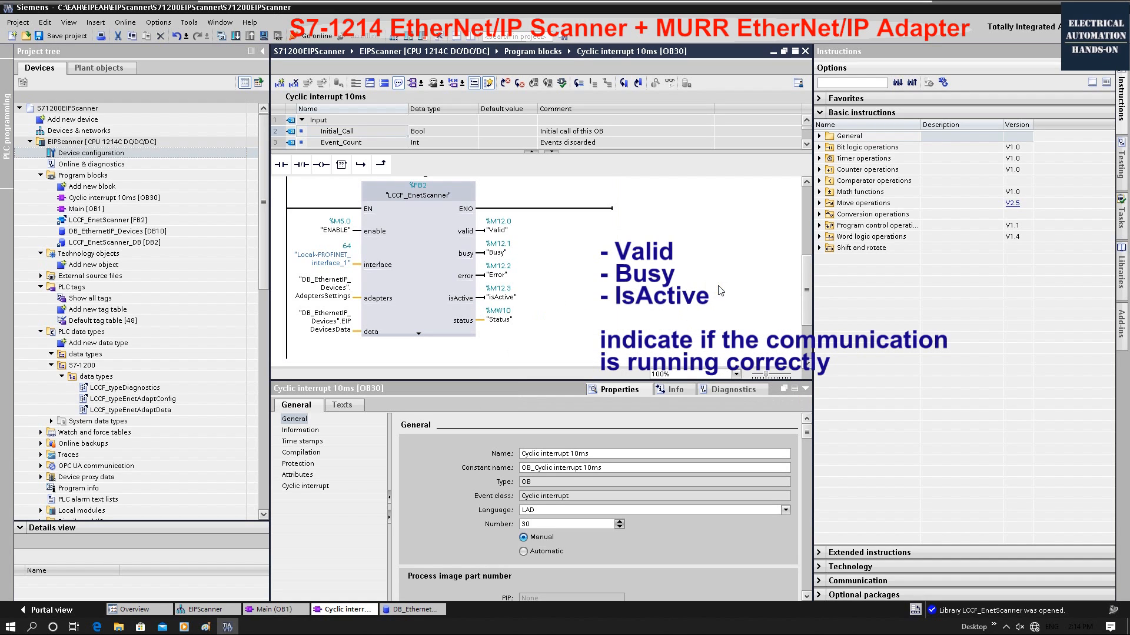
Step: Open DB_EthernetIP_Devices and expand AdaptersSettings[0] down to the individual bytes of its address array ADDR
click(388, 192)
scroll(372, 322, up, 3)
scroll(371, 320, down, 3)
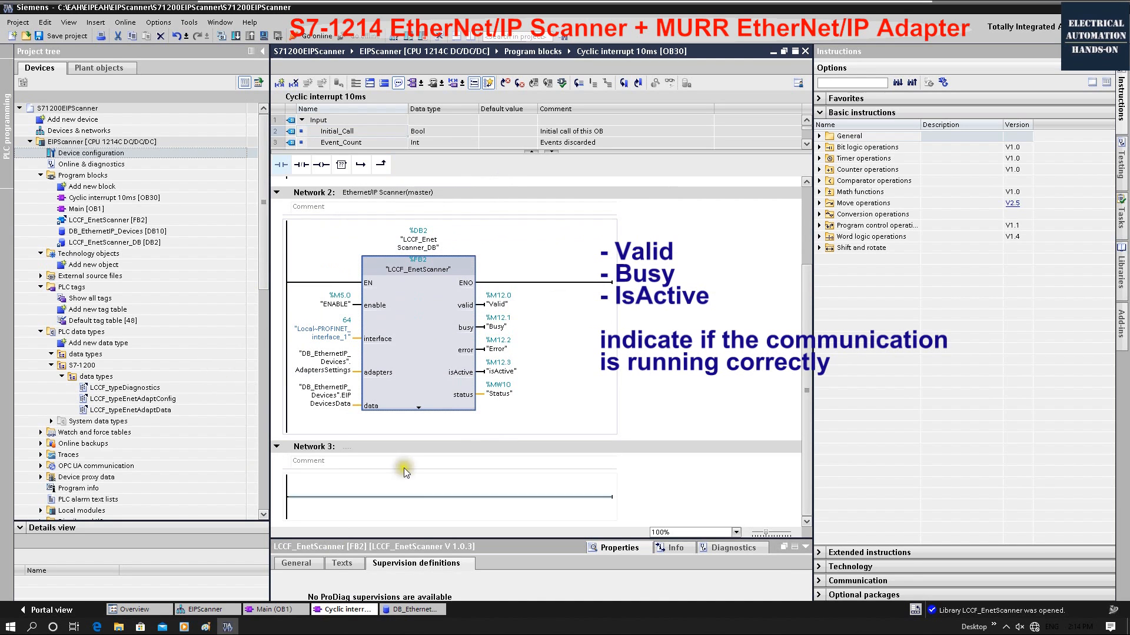
click(104, 143)
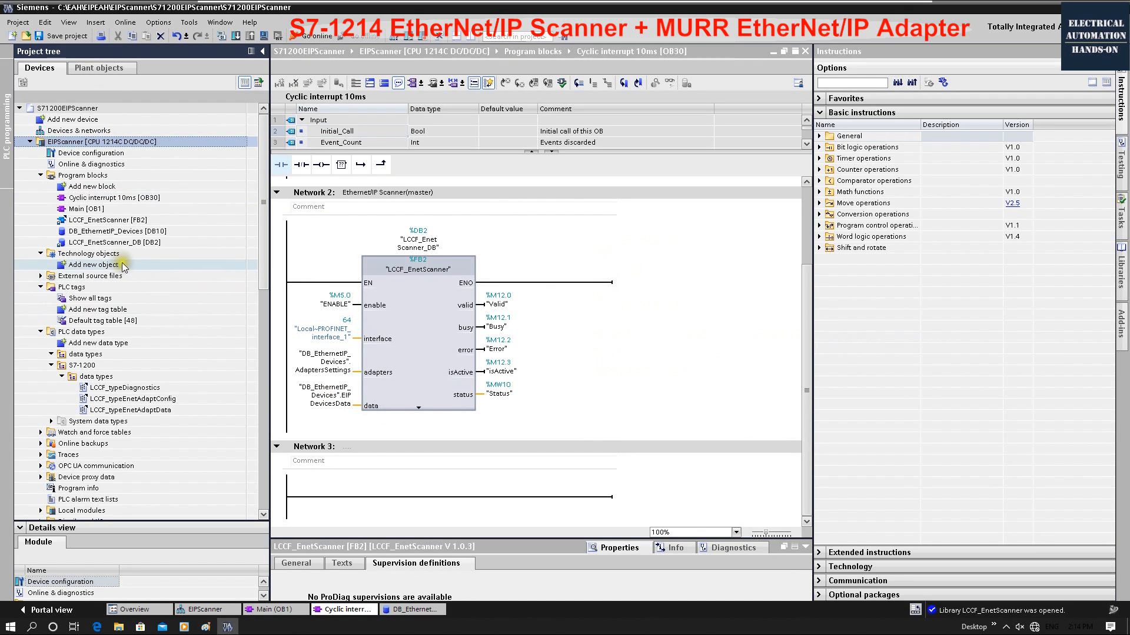
click(126, 232)
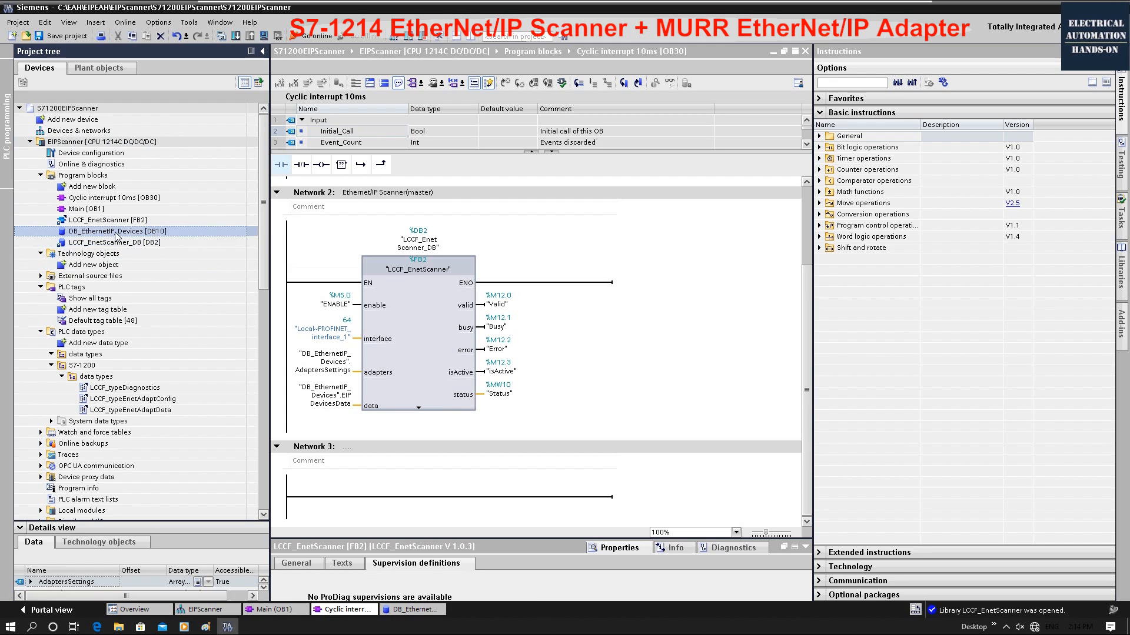
drag(471, 233, 534, 231)
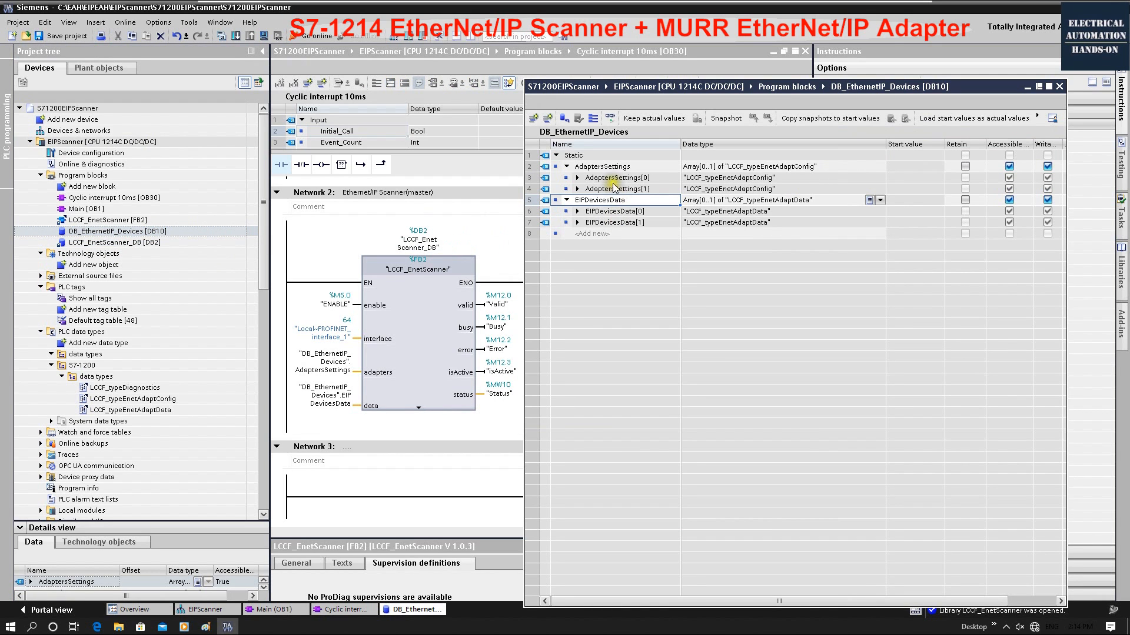
click(607, 168)
click(577, 178)
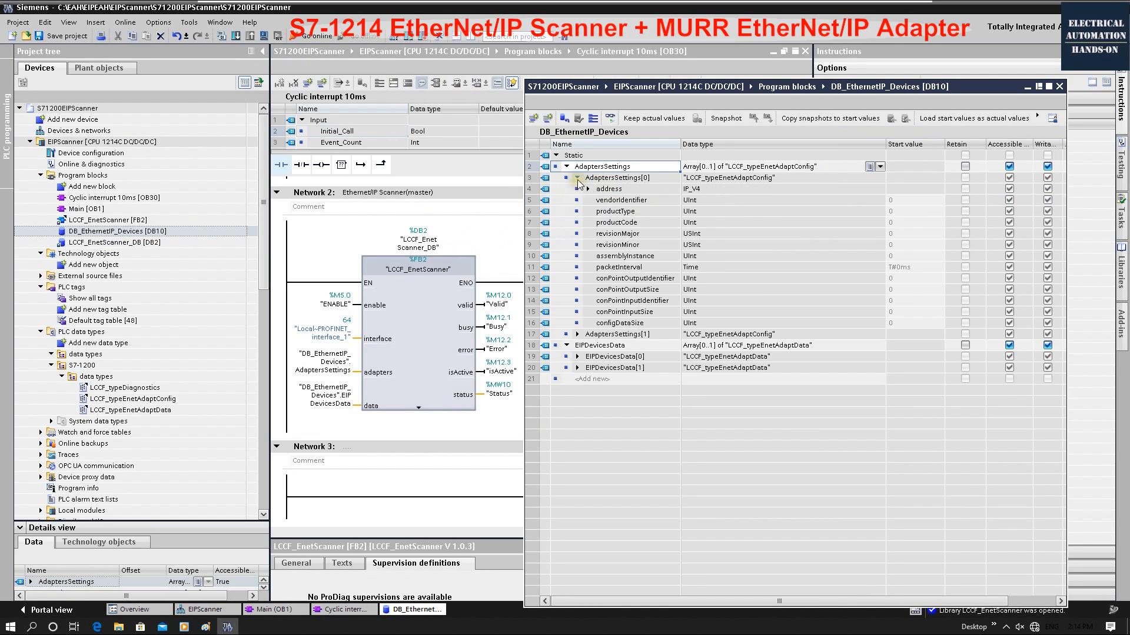
click(587, 189)
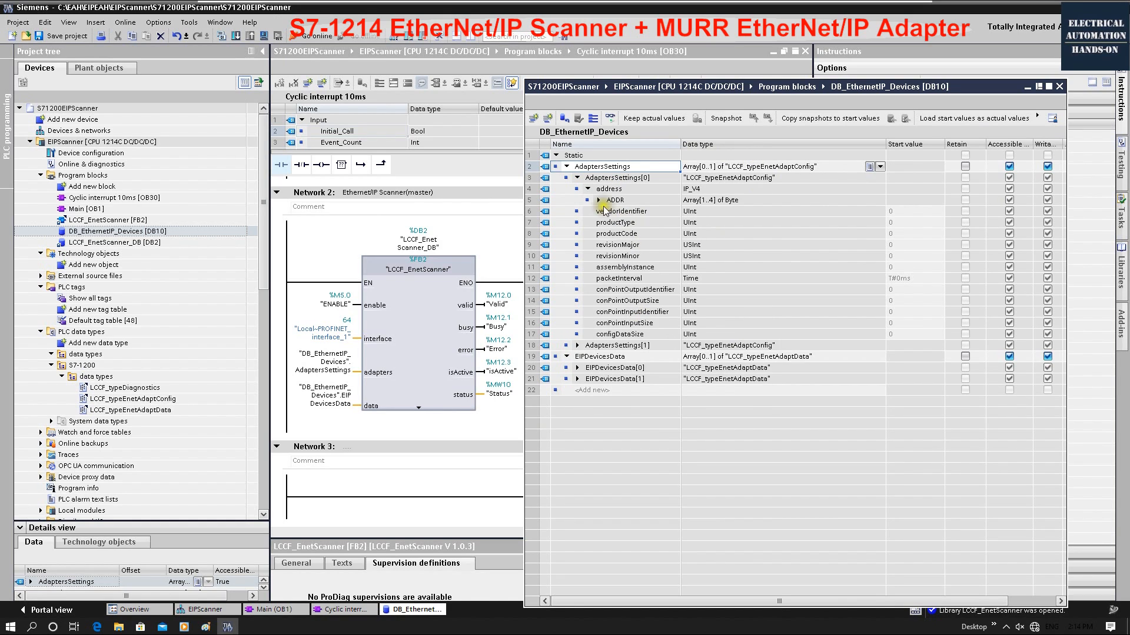
click(598, 200)
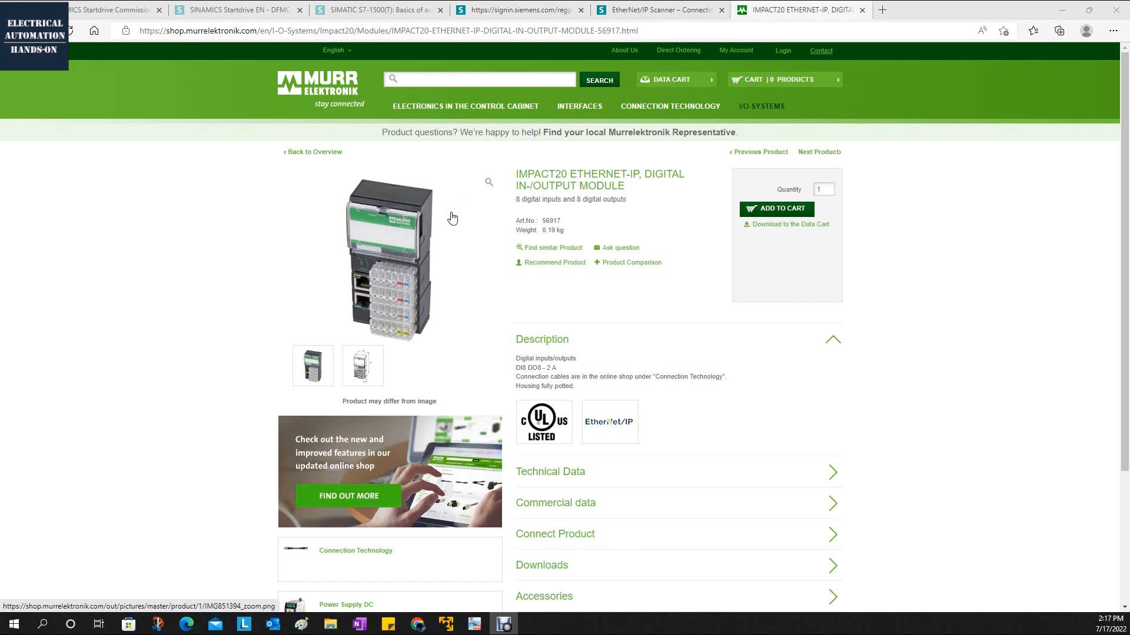
Step: Switch to the browser and find the EDS configuration file 56917_IMPACT20_KF5_13.zip in the downloads of the MURR IMPACT20 EtherNet-IP module
click(440, 308)
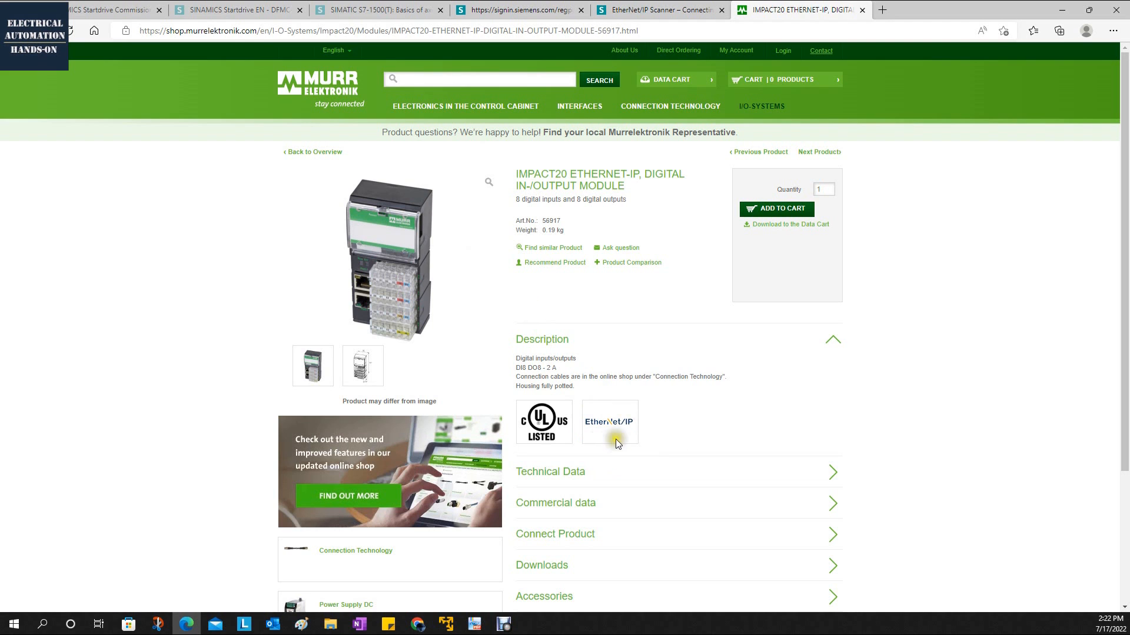
scroll(615, 439, down, 2)
click(558, 419)
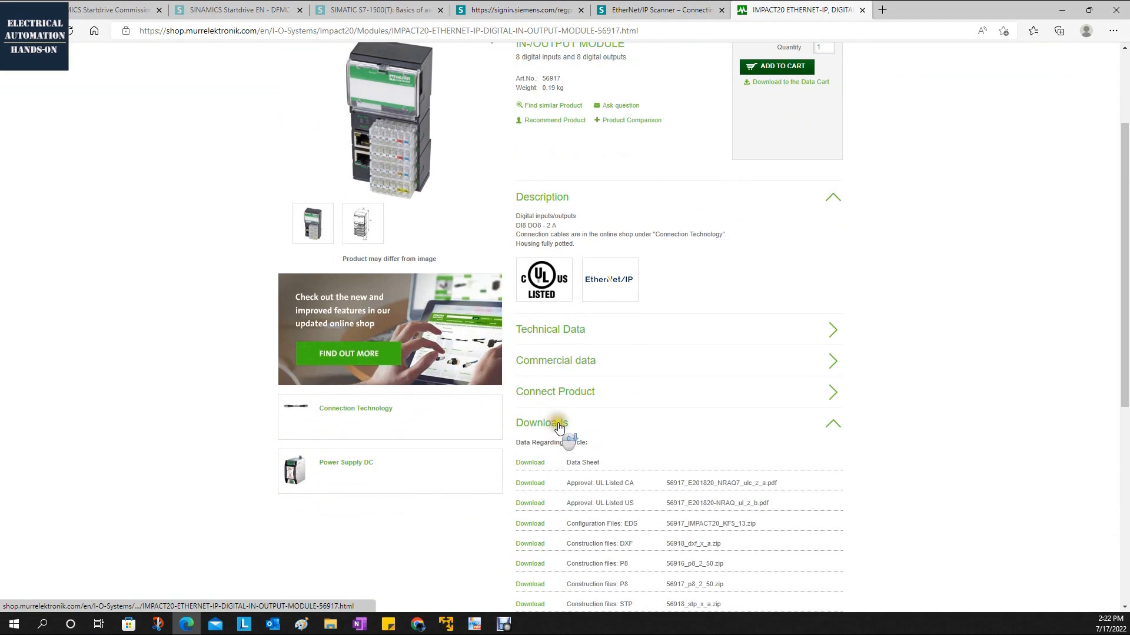
scroll(591, 334, down, 4)
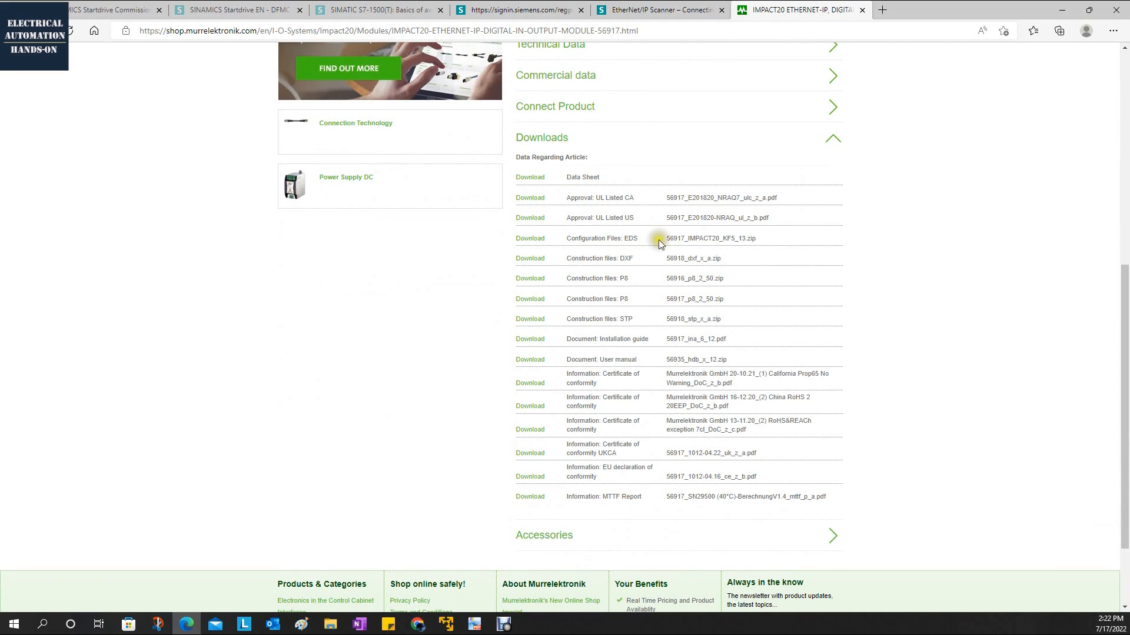
drag(666, 238, 753, 239)
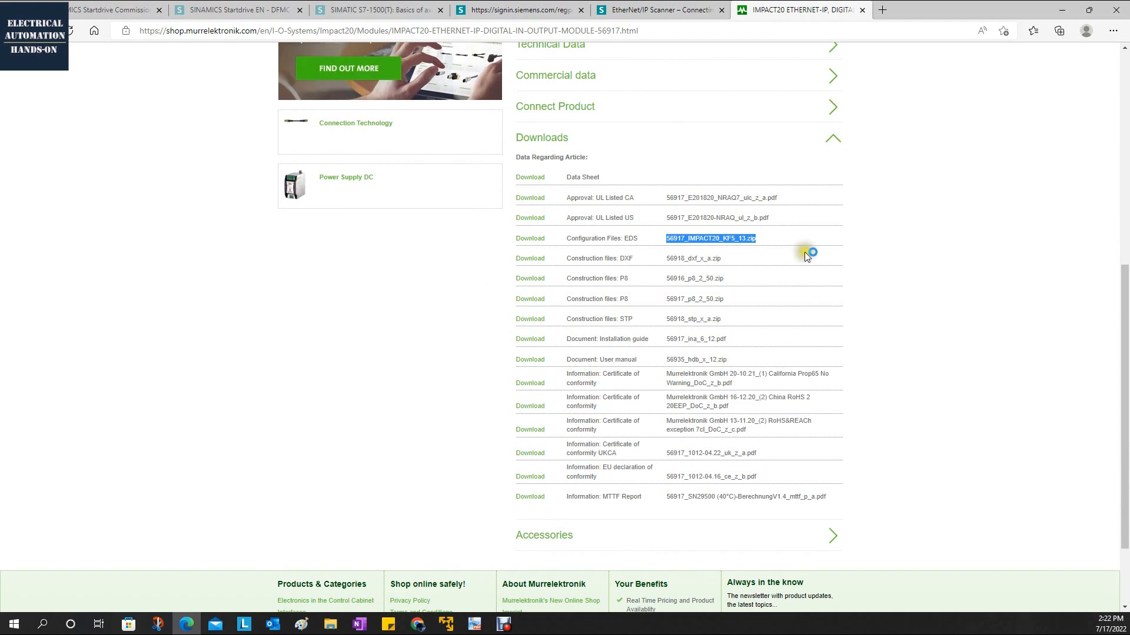
scroll(805, 253, up, 5)
scroll(809, 258, up, 3)
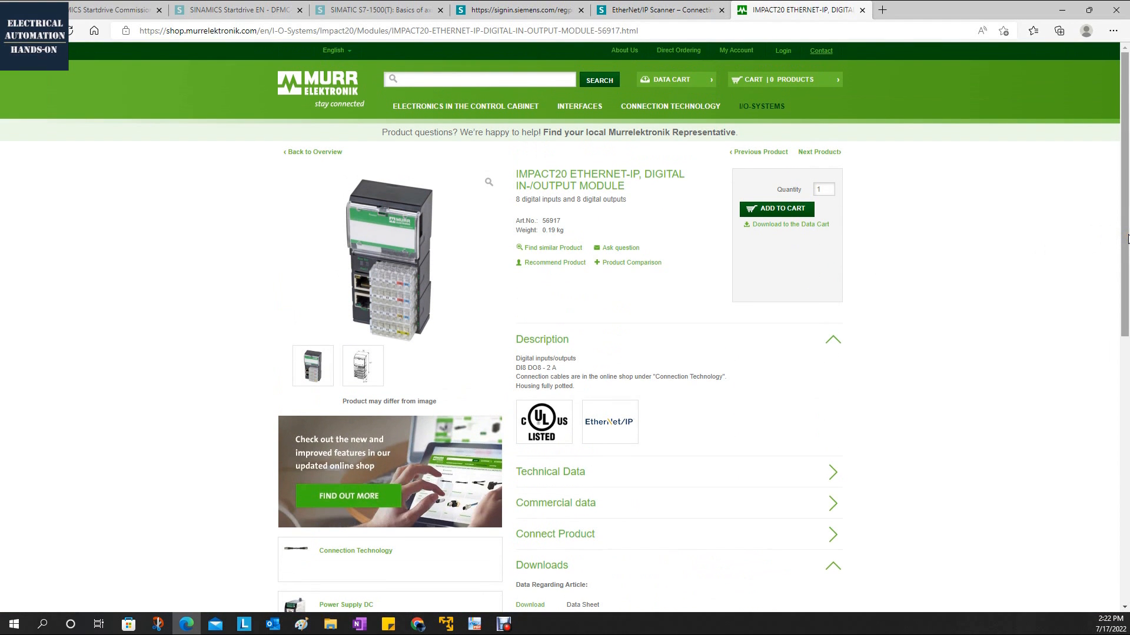
scroll(1127, 238, down, 2)
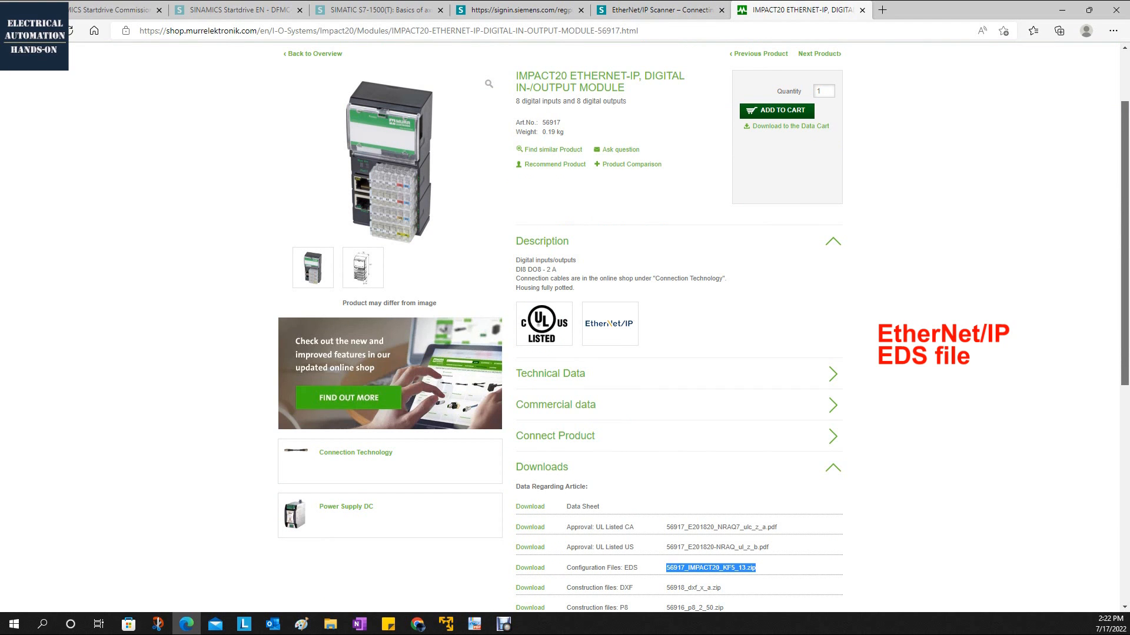
scroll(732, 412, down, 3)
click(636, 426)
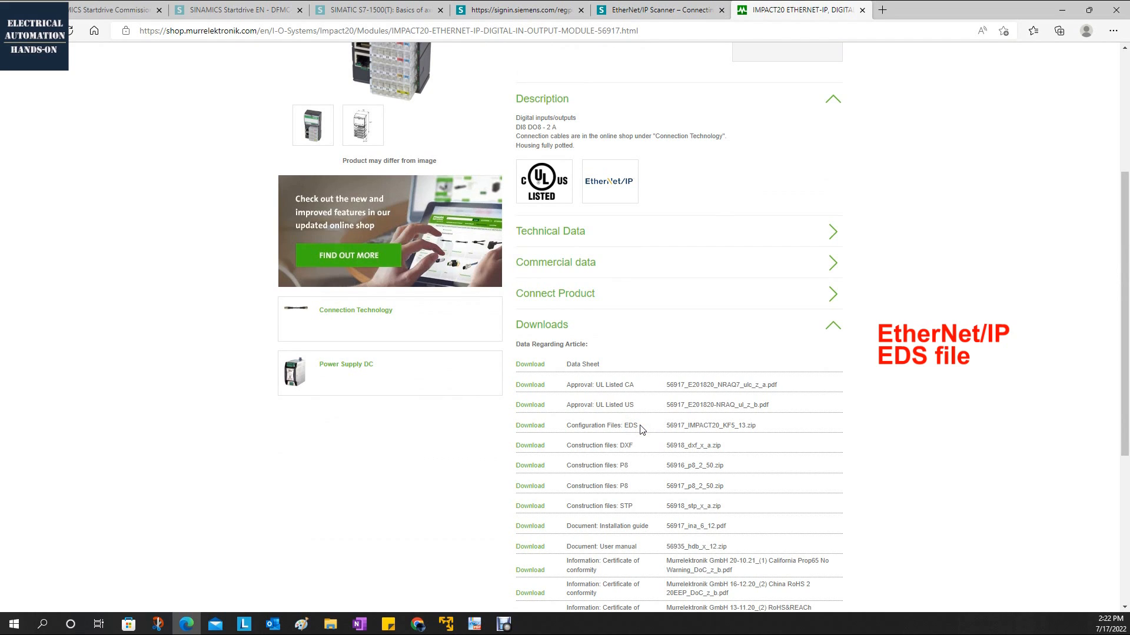
drag(638, 425, 624, 426)
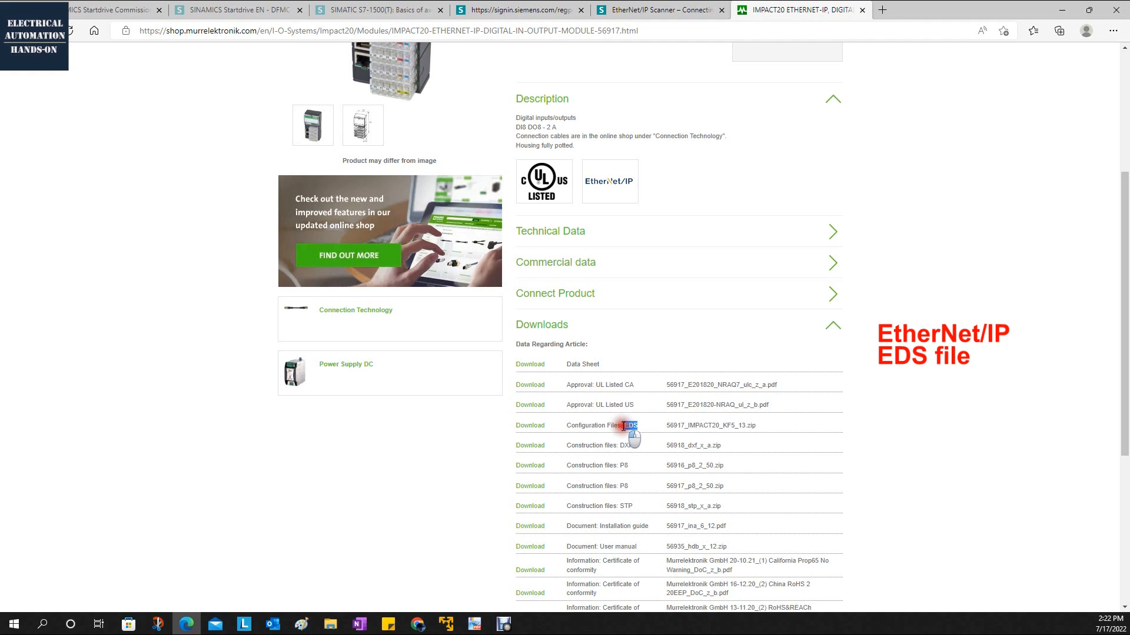
drag(623, 426, 624, 426)
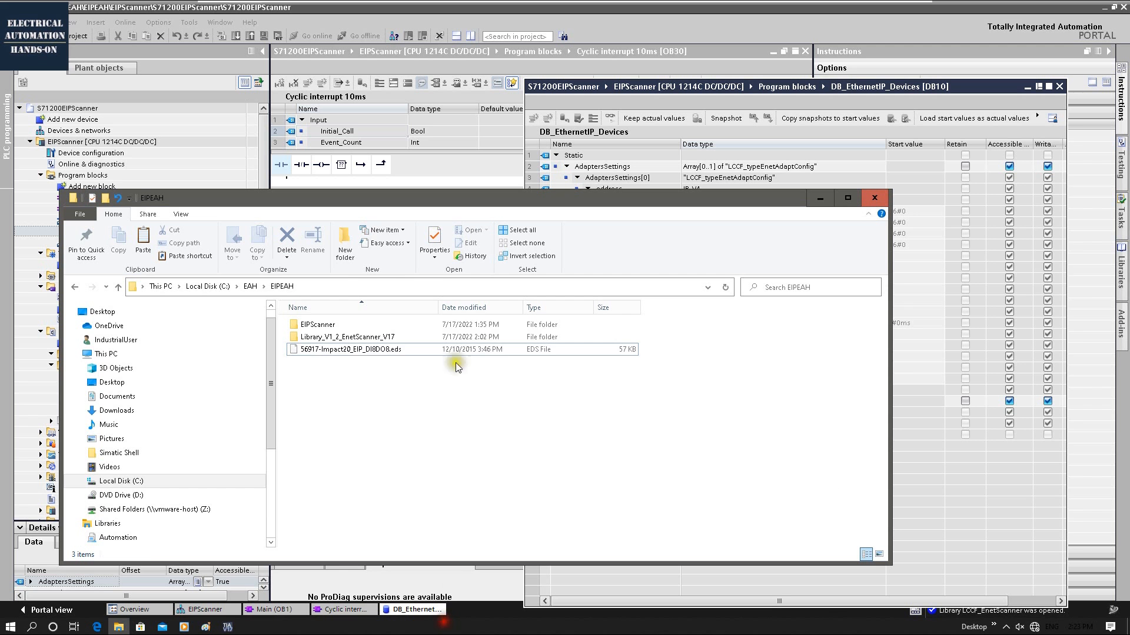
Step: Open the file 56917-Impact20_EIP_DI8DO8.eds from the EIPEAH folder in Notepad
click(365, 350)
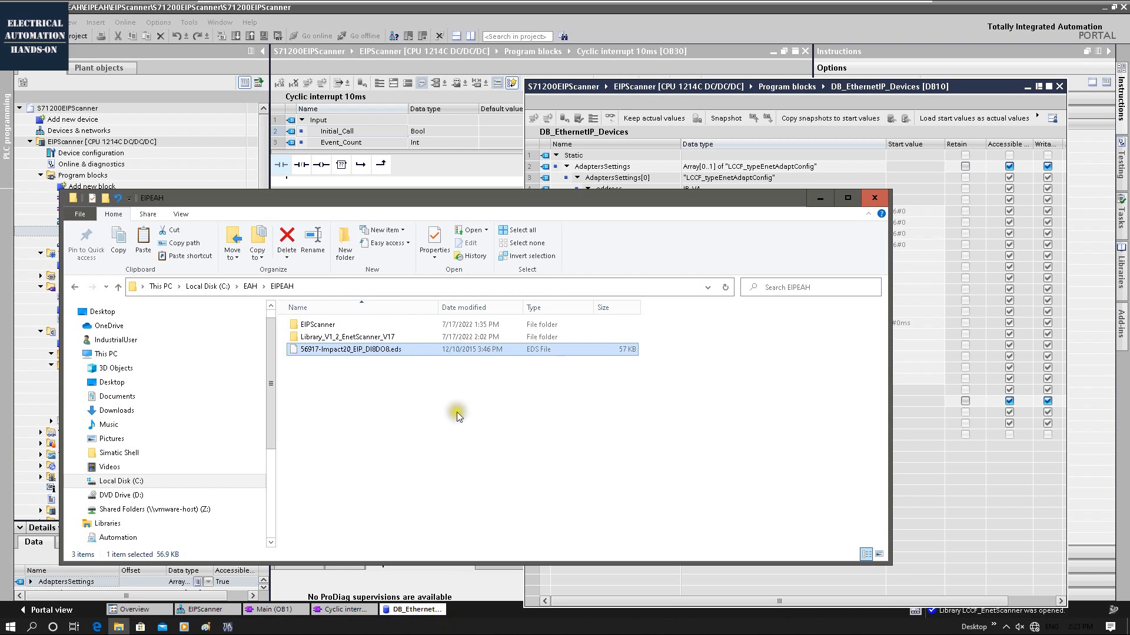
right_click(371, 353)
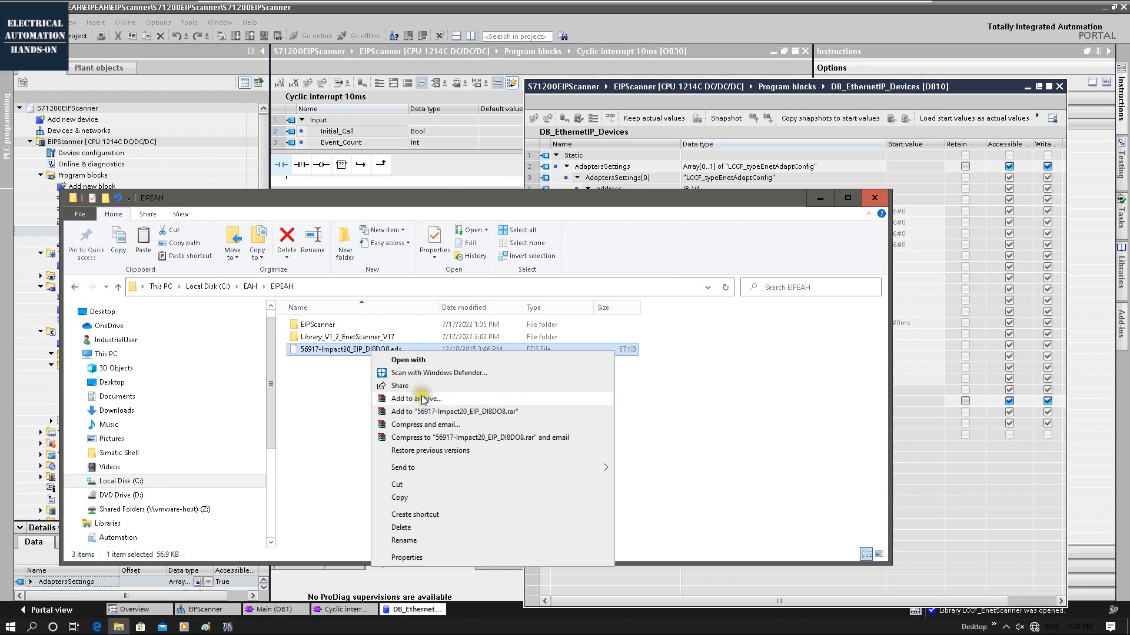
click(383, 360)
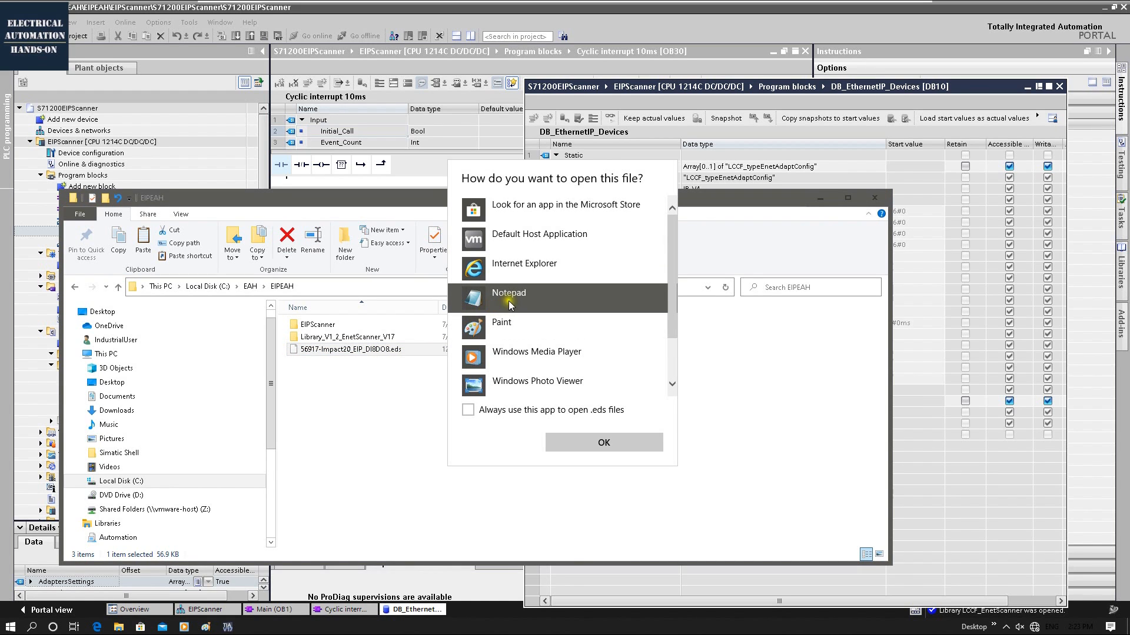
click(597, 442)
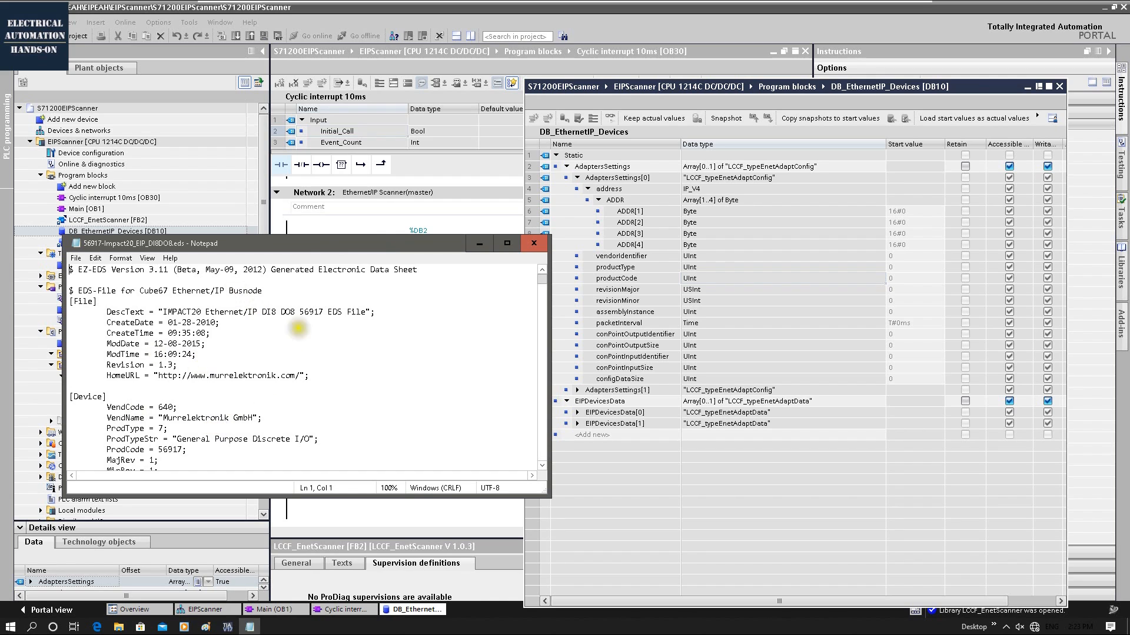
drag(312, 246, 313, 78)
Step: Compare the EDS file's device data with the AdaptersSettings[0] configuration fields in DB_EthernetIP_Devices
click(601, 214)
click(645, 182)
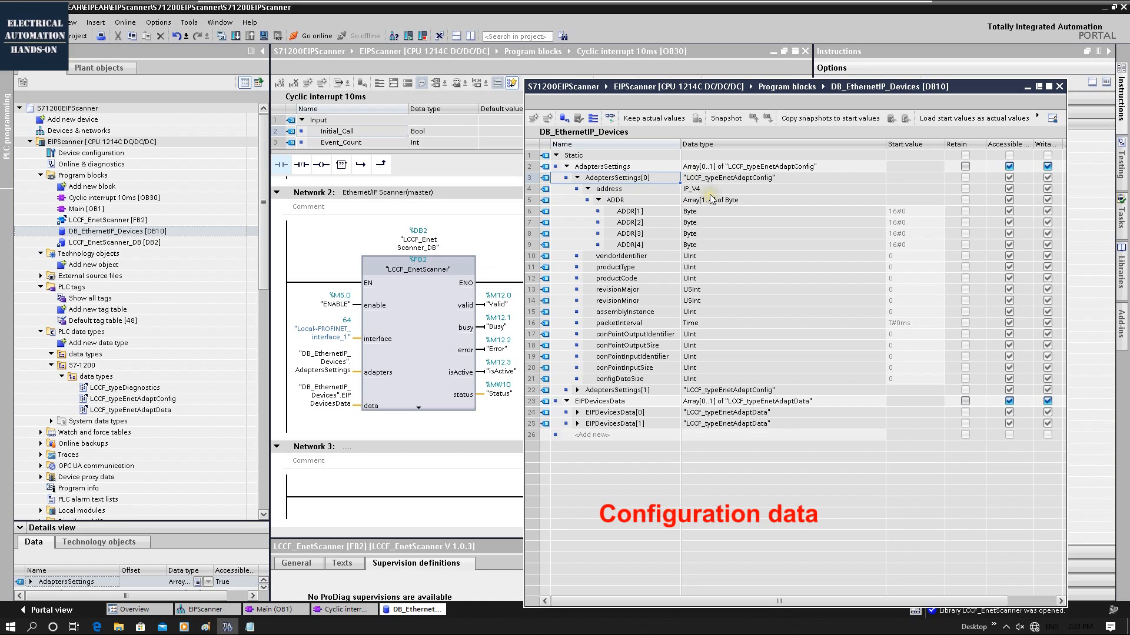
click(250, 627)
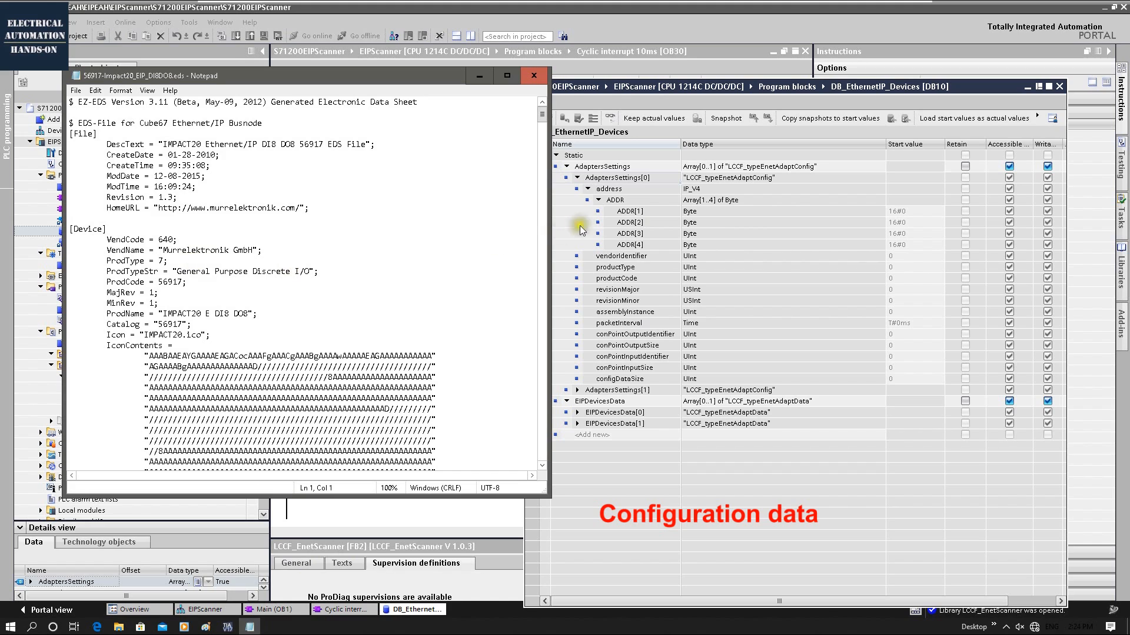
click(646, 211)
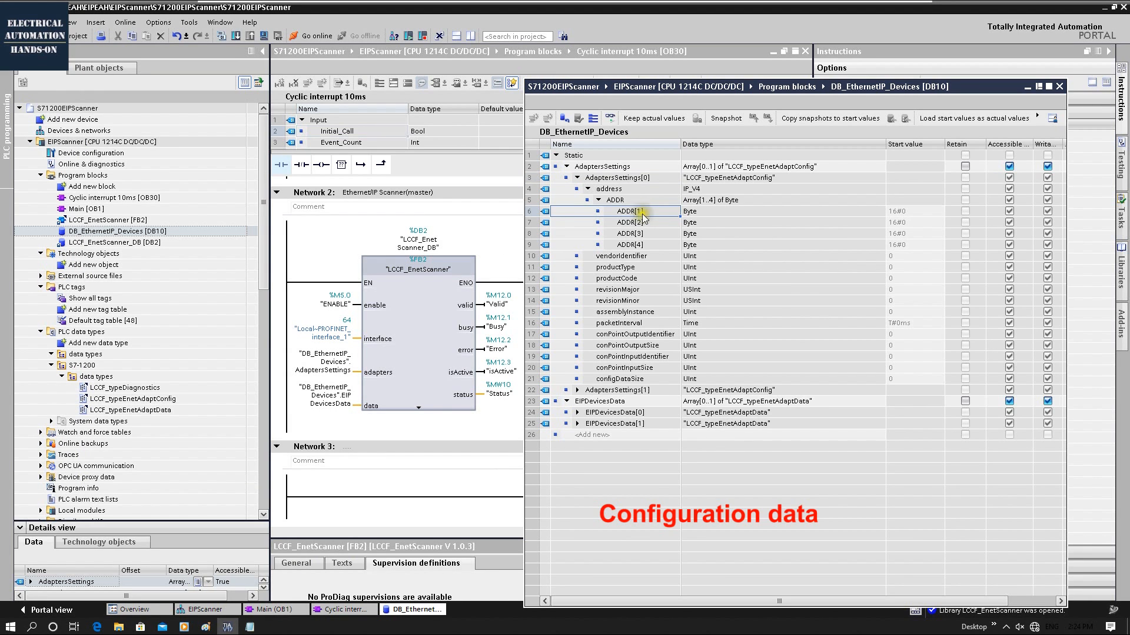
Step: Insert a MOVE instruction in Network 1 of Cyclic interrupt 10ms and assign AdaptersSettings[0].address.ADDR[1] to its OUT1
click(432, 408)
scroll(432, 408, up, 3)
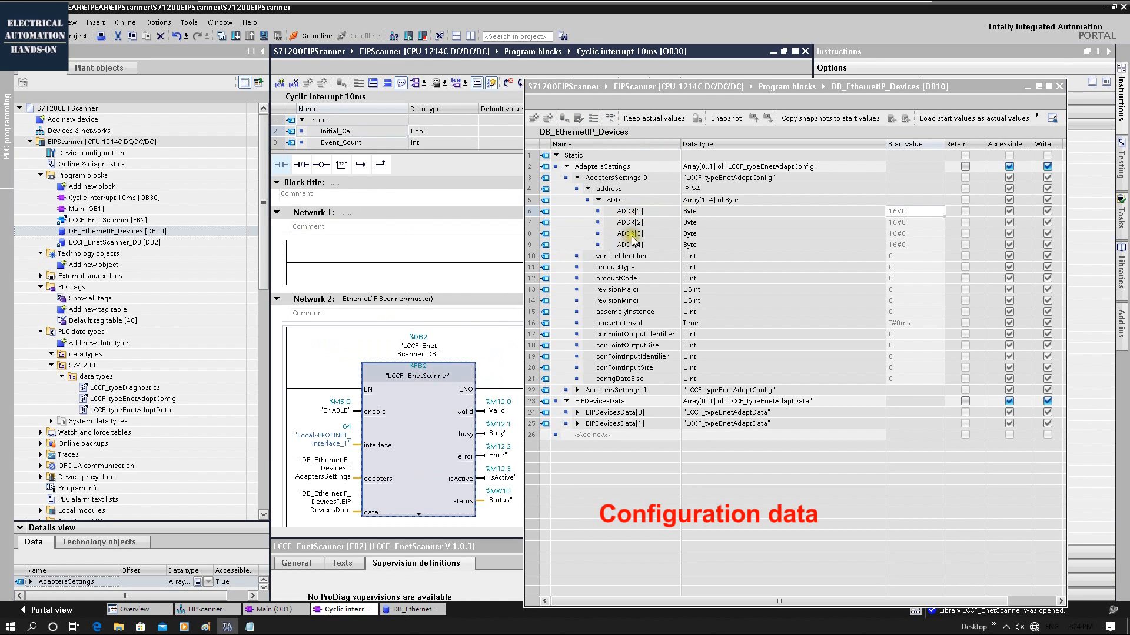
click(393, 268)
click(361, 262)
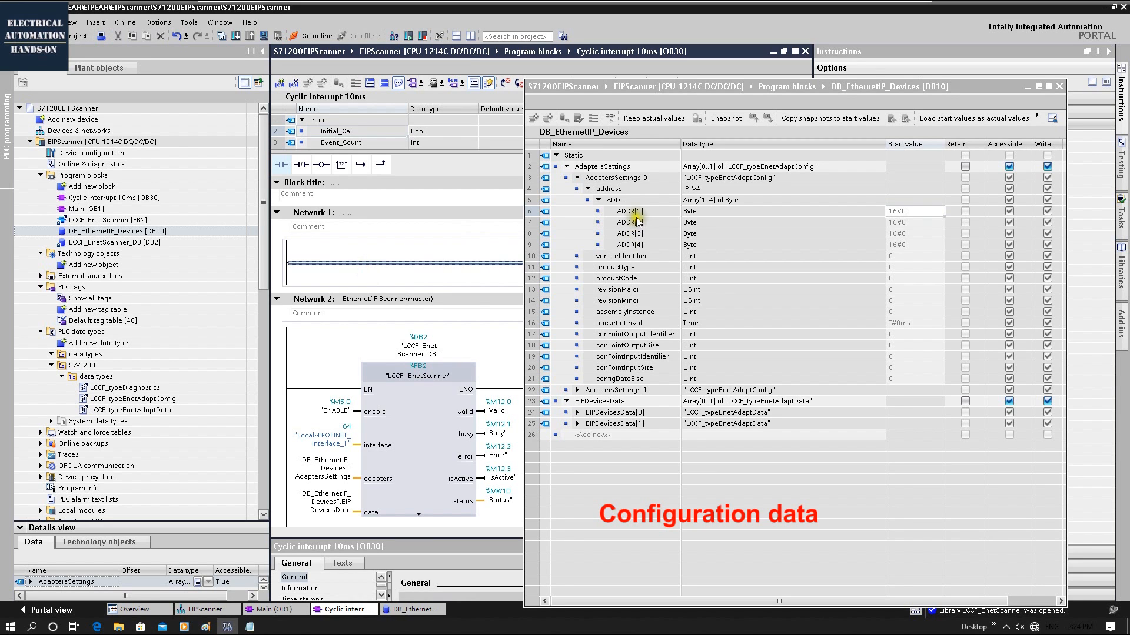
drag(659, 87, 710, 301)
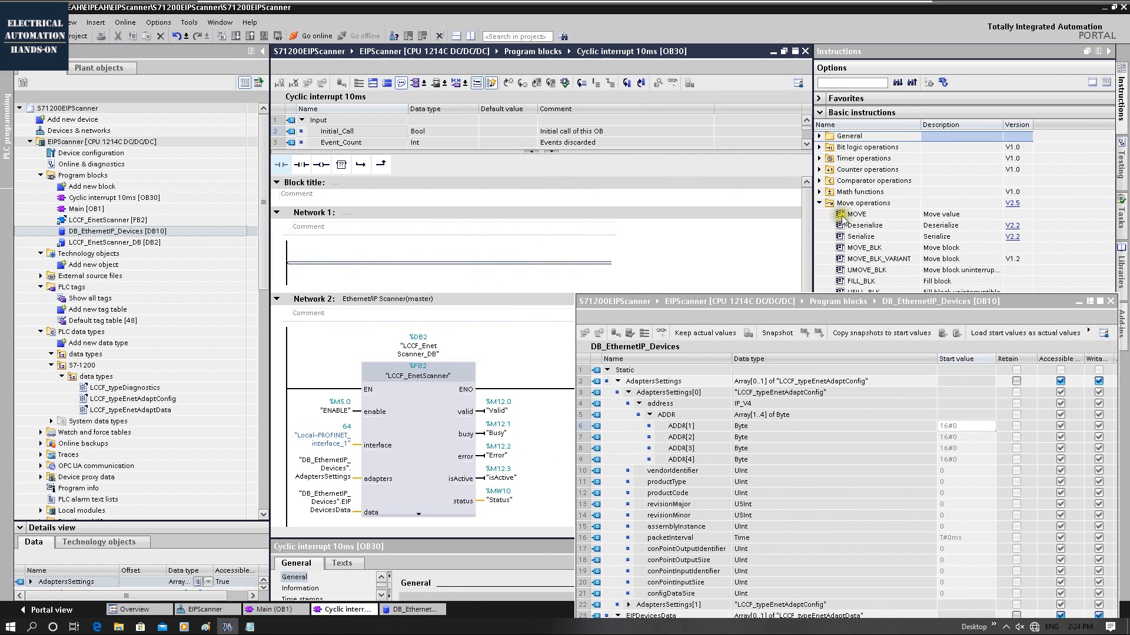
click(860, 215)
drag(477, 276, 358, 265)
click(343, 274)
drag(725, 306, 768, 226)
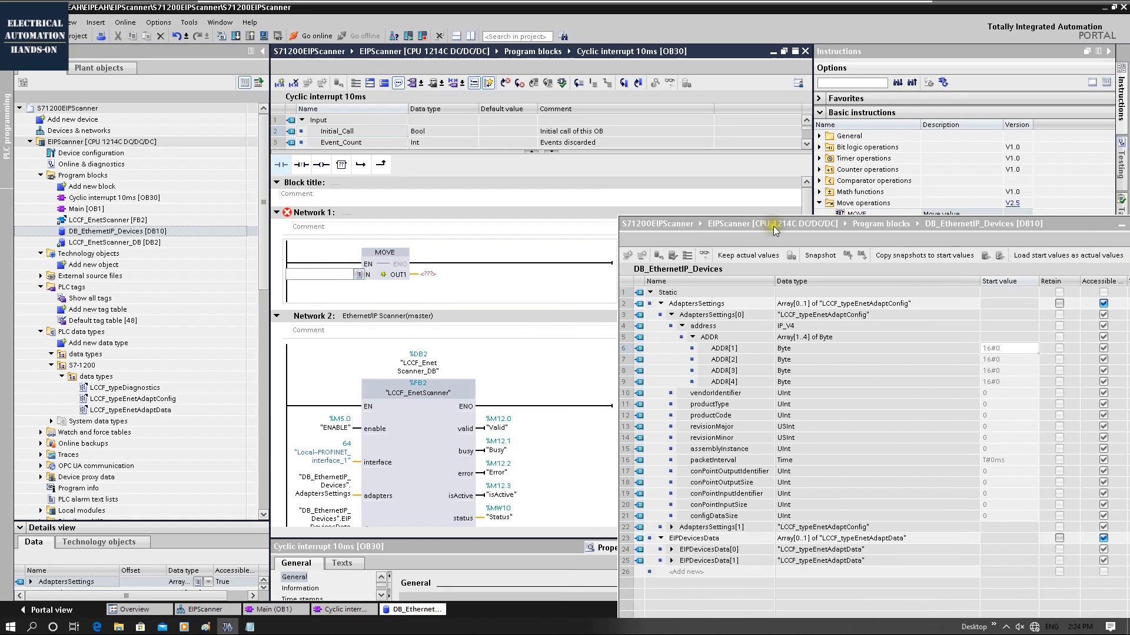
drag(724, 348, 385, 267)
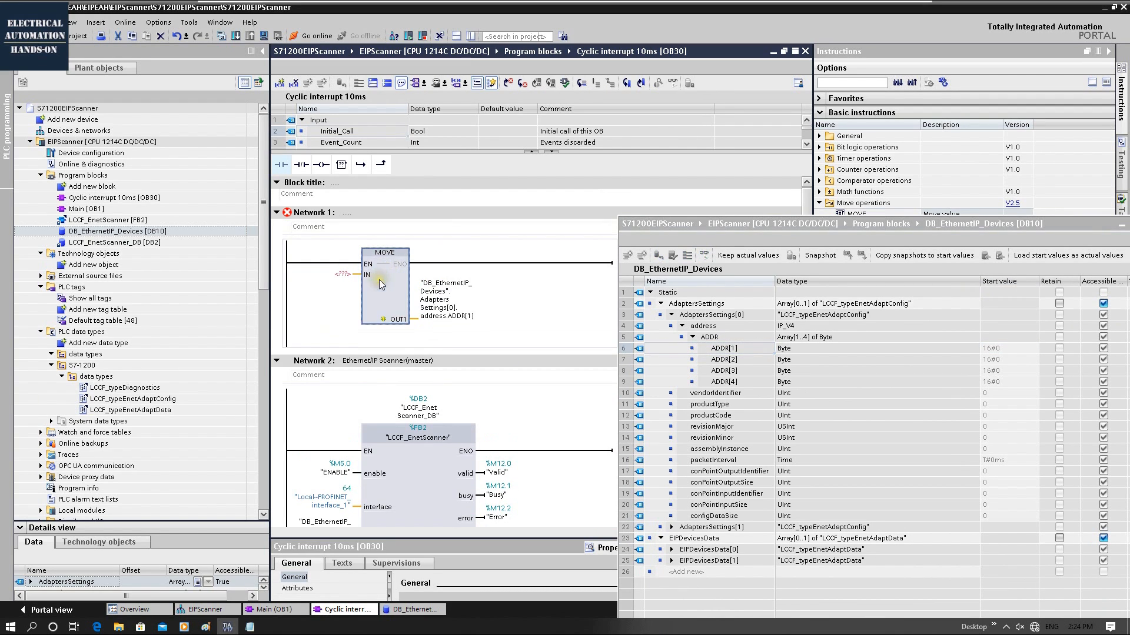
Step: Add a second MOVE to Network 1 and assign AdaptersSettings[0].address.ADDR[2] to its OUT1
drag(503, 271, 503, 273)
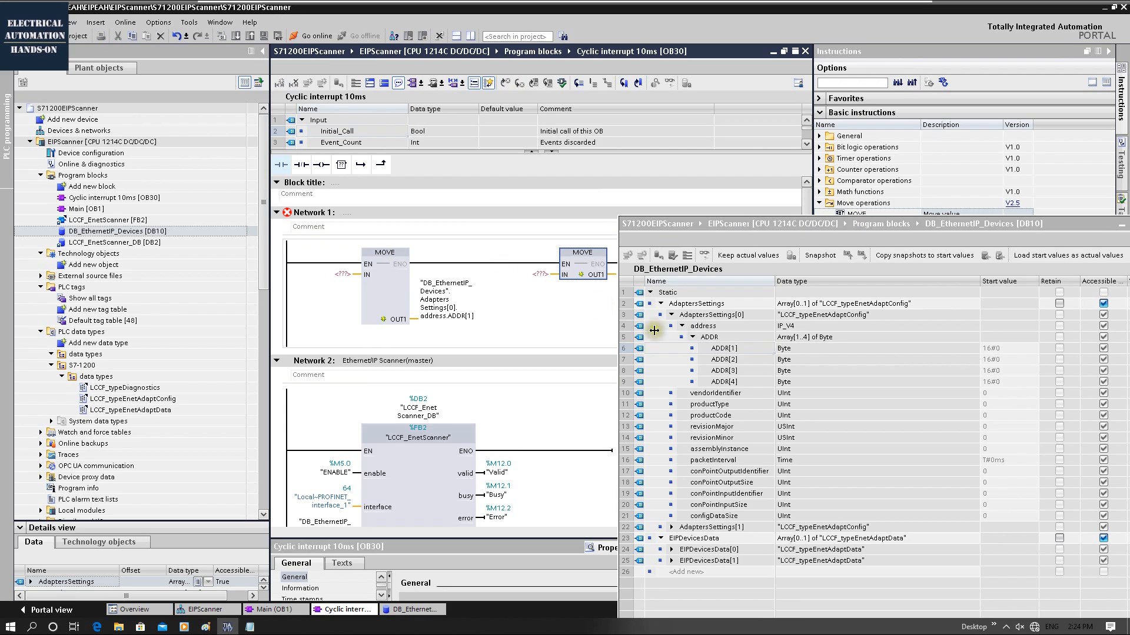
drag(725, 224, 905, 175)
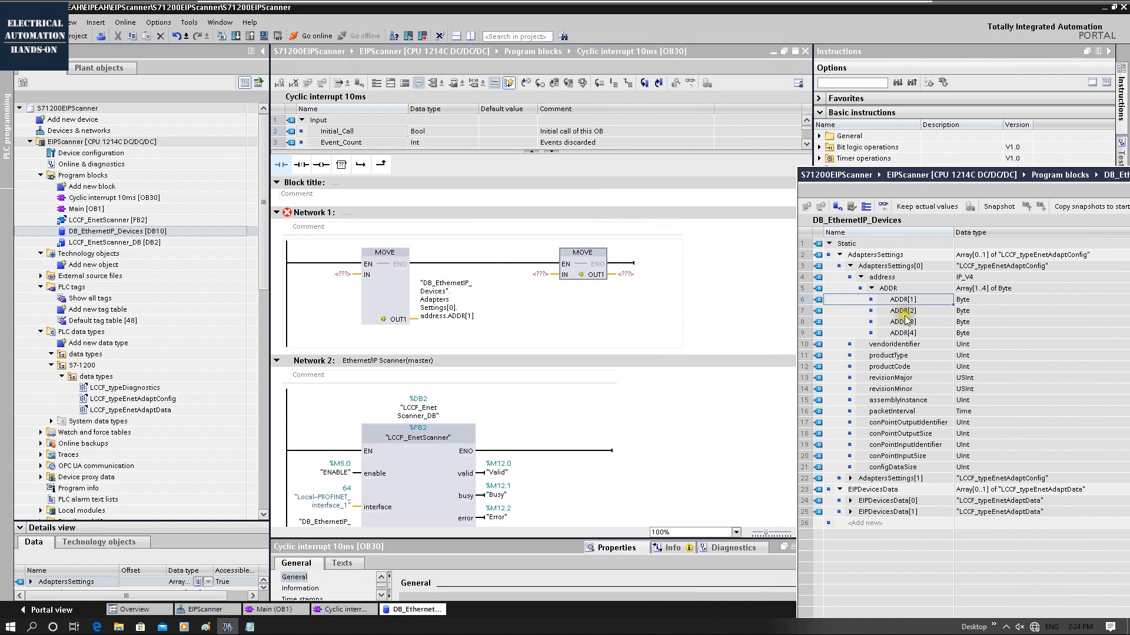
drag(903, 311, 625, 277)
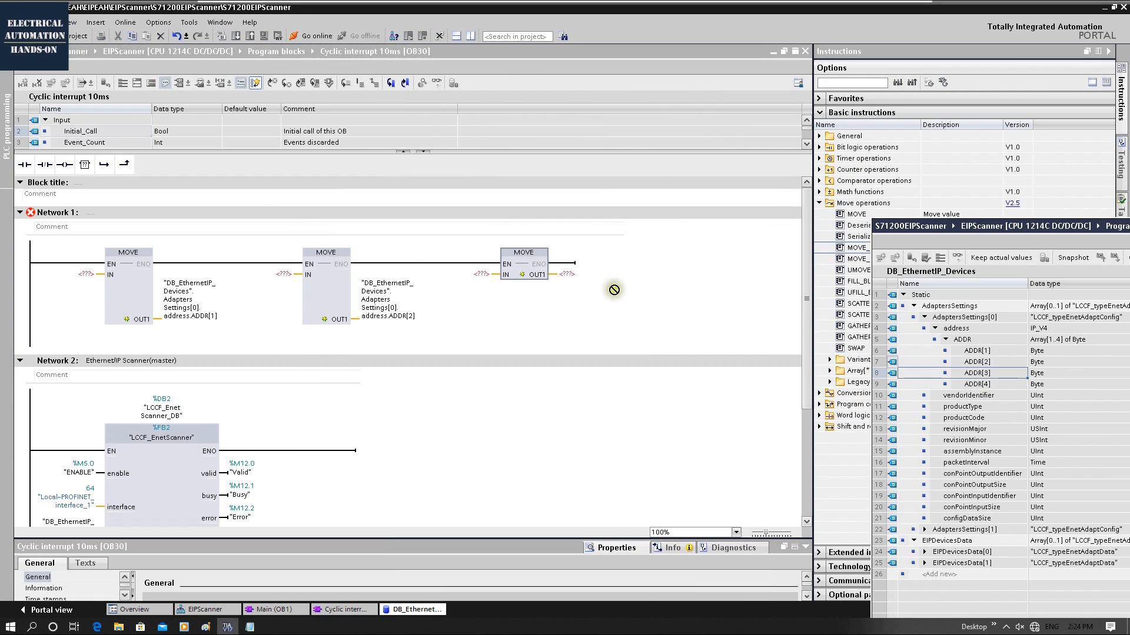
Step: Assign ADDR[3] to the third MOVE's OUT1 and add a fourth MOVE in Network 1 with ADDR[4] as its OUT1
drag(608, 291, 630, 274)
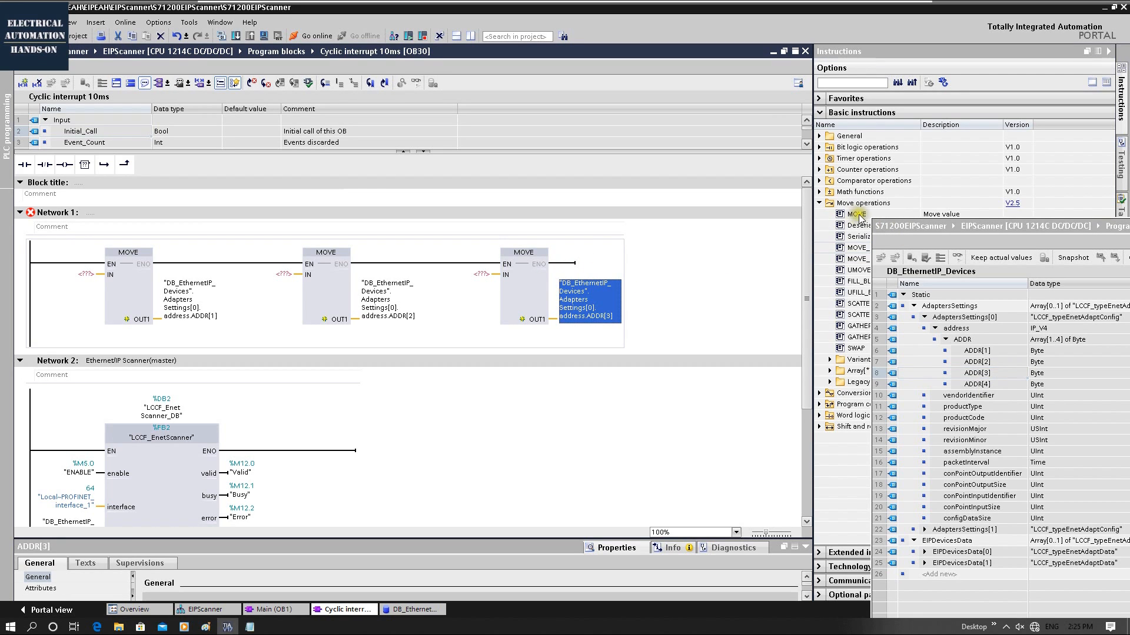
drag(860, 213, 569, 268)
mouse_move(978, 384)
mouse_down()
mouse_move(769, 280)
mouse_move(478, 357)
mouse_up()
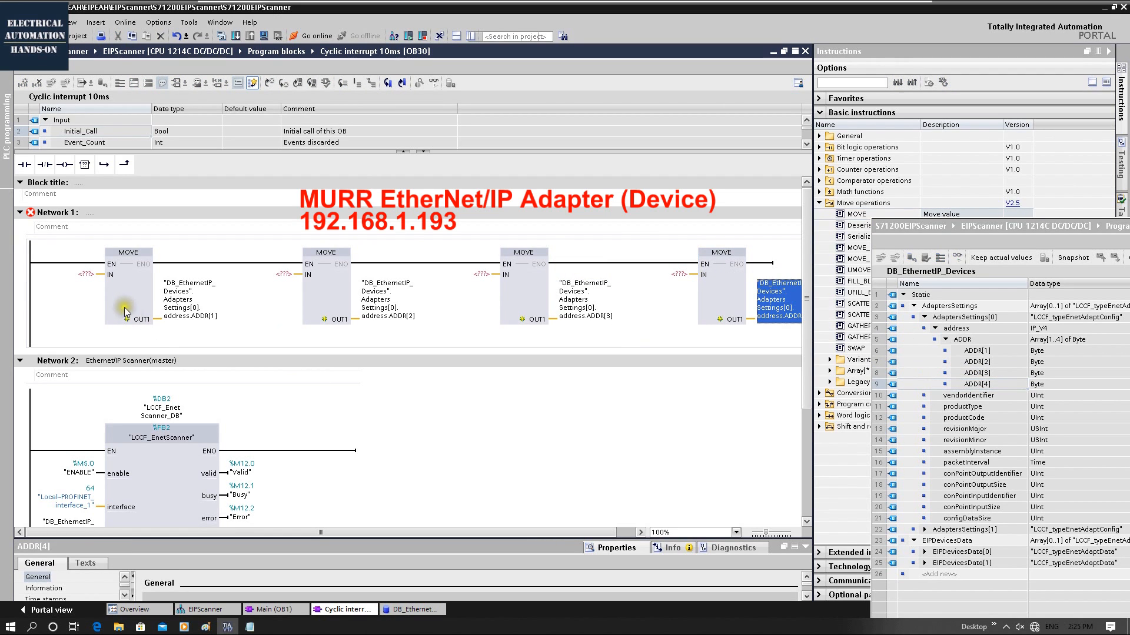
Step: Set the IN value of the first MOVE, which writes ADDR[1], to 192
click(86, 274)
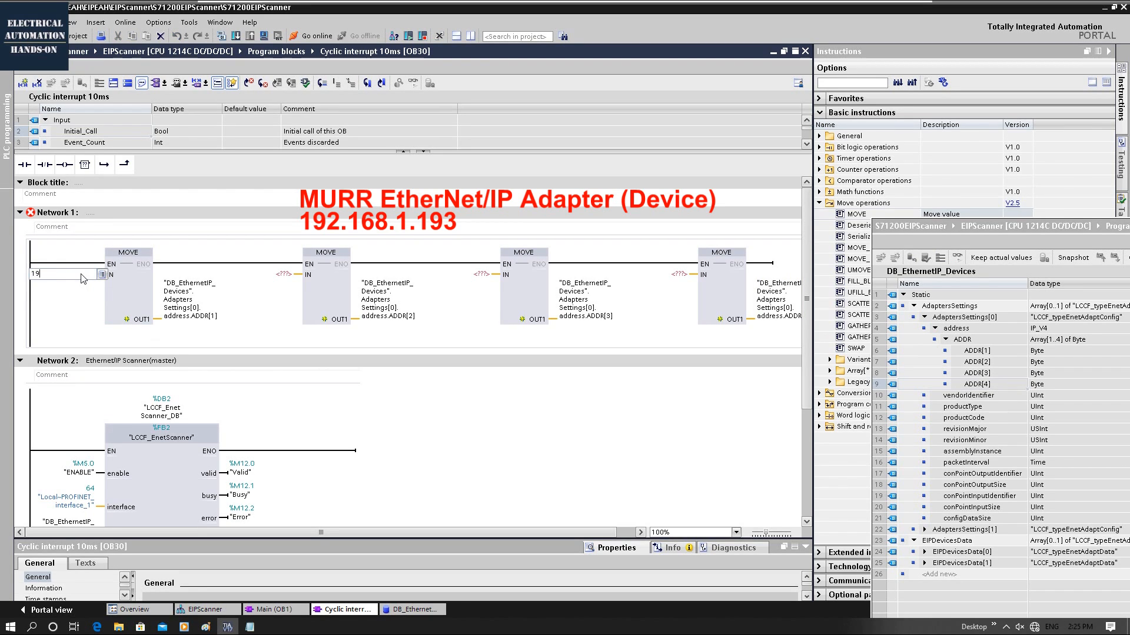
text(192)
key(Return)
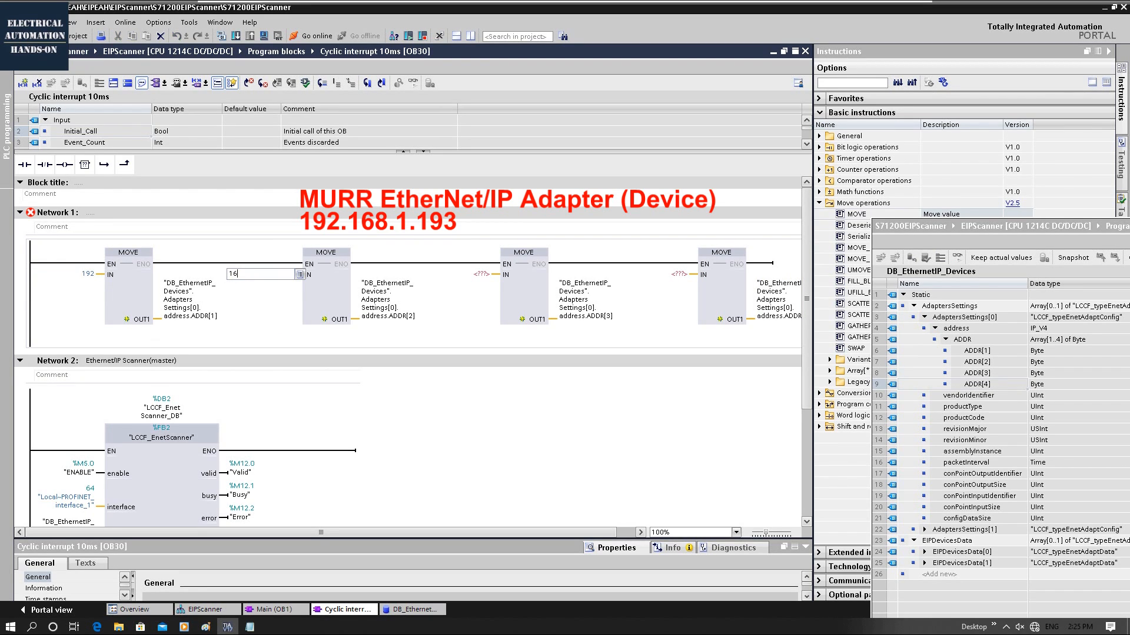
Step: Set the IN values of the second, third and fourth MOVE in Network 1 to 168, 1 and 193
text(168)
key(Return)
text(1)
key(Return)
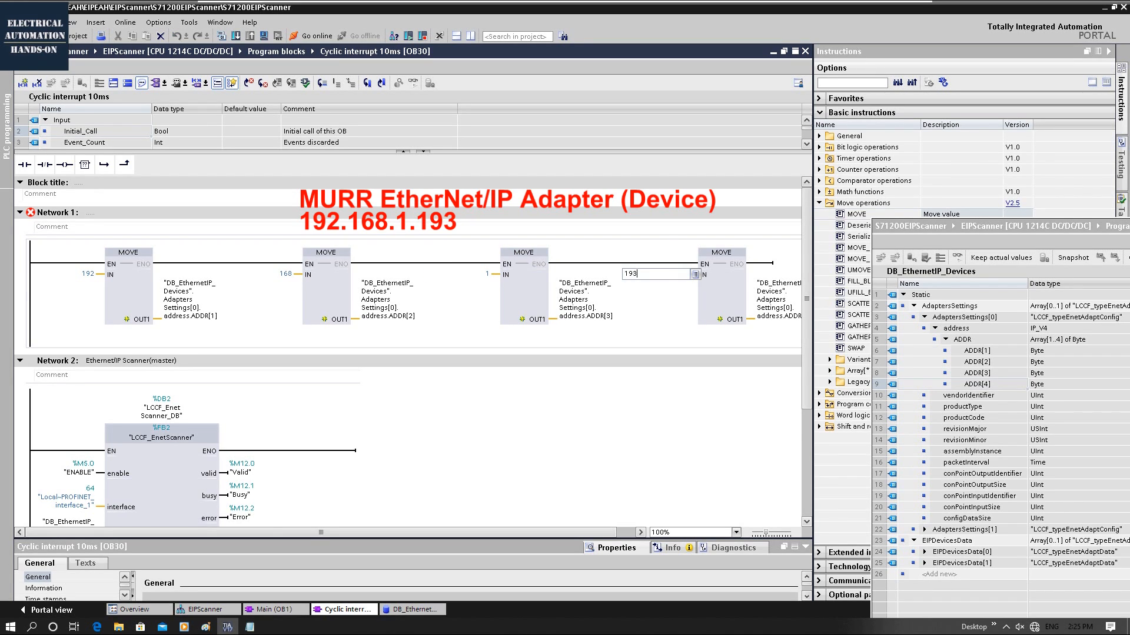
text(193)
key(Return)
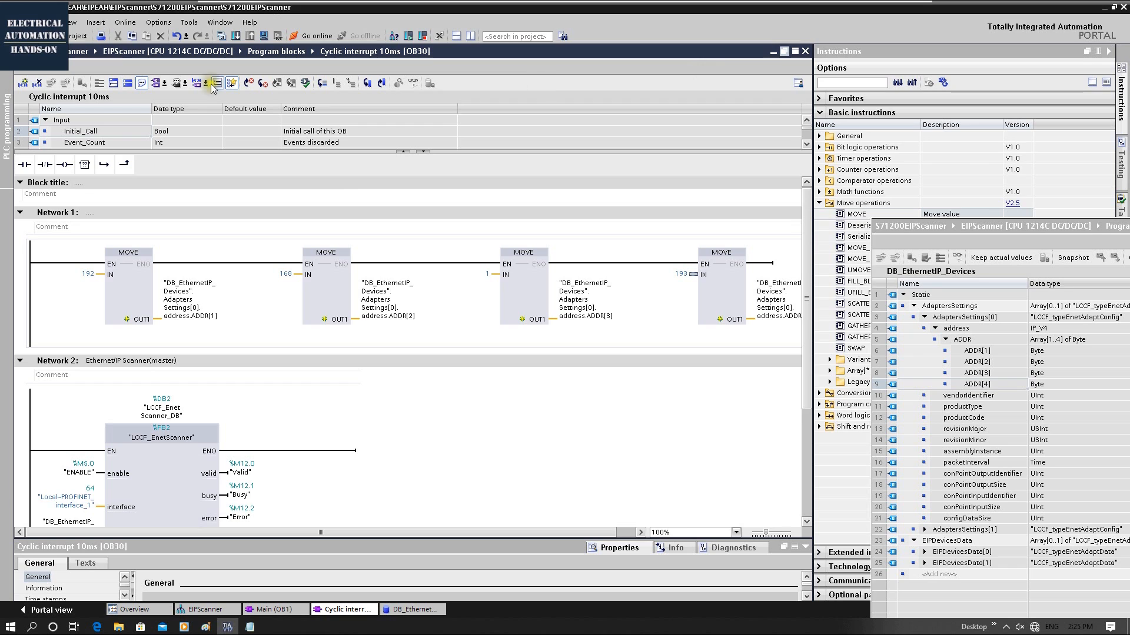
Step: Float the Cyclic interrupt 10ms editor and check the IP addresses of EIPScanner and ET200SP_1 in the network view
click(783, 52)
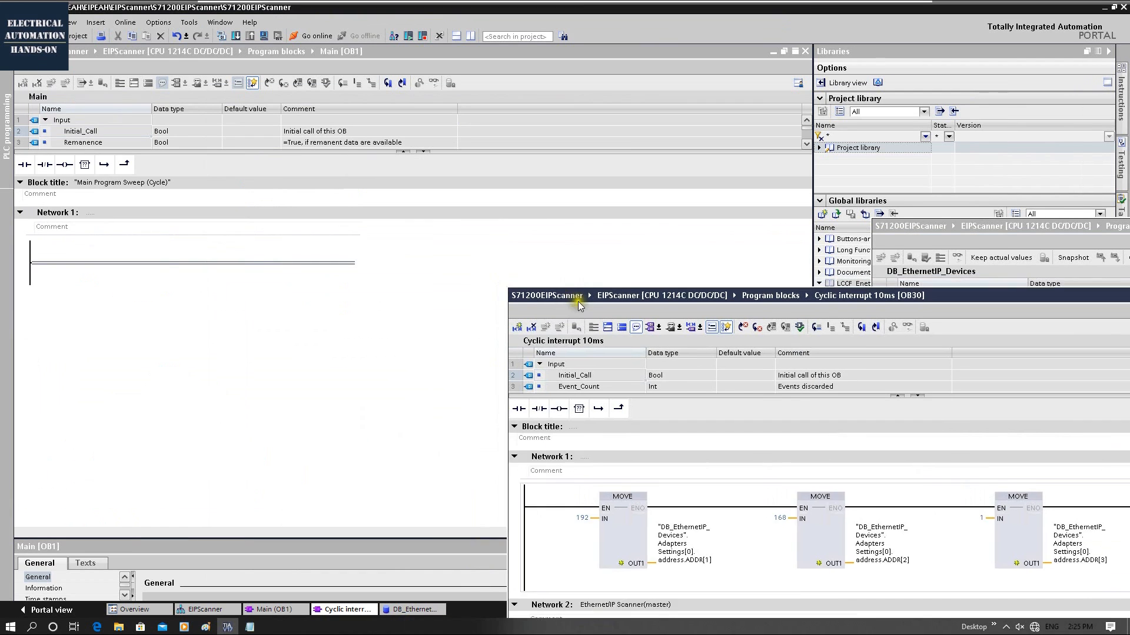
drag(578, 301, 608, 319)
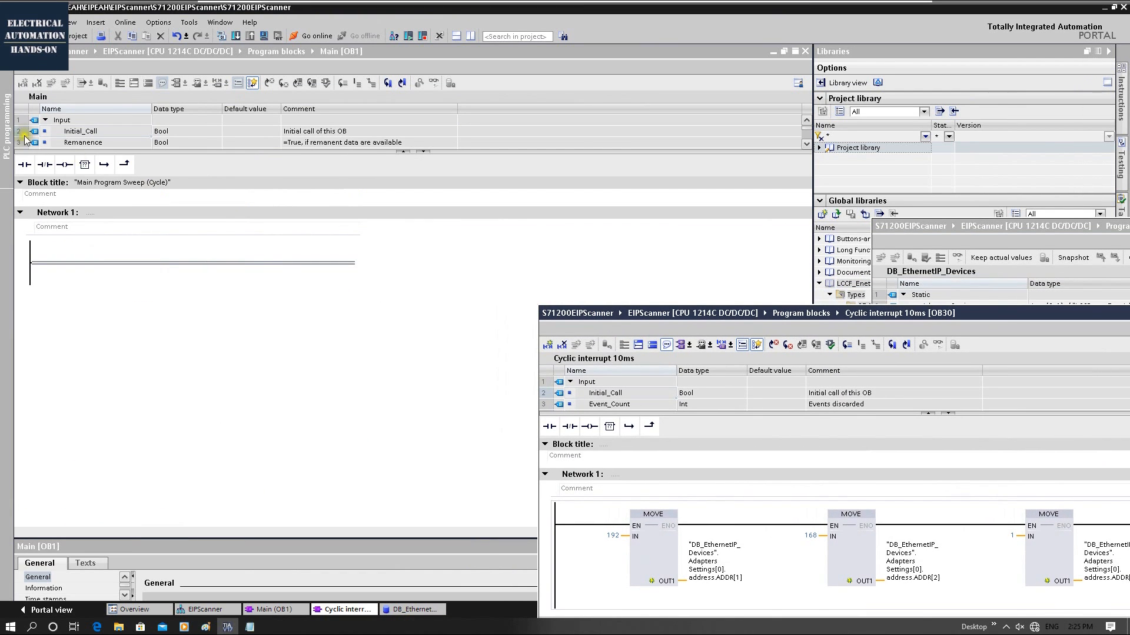
click(7, 52)
double_click(91, 153)
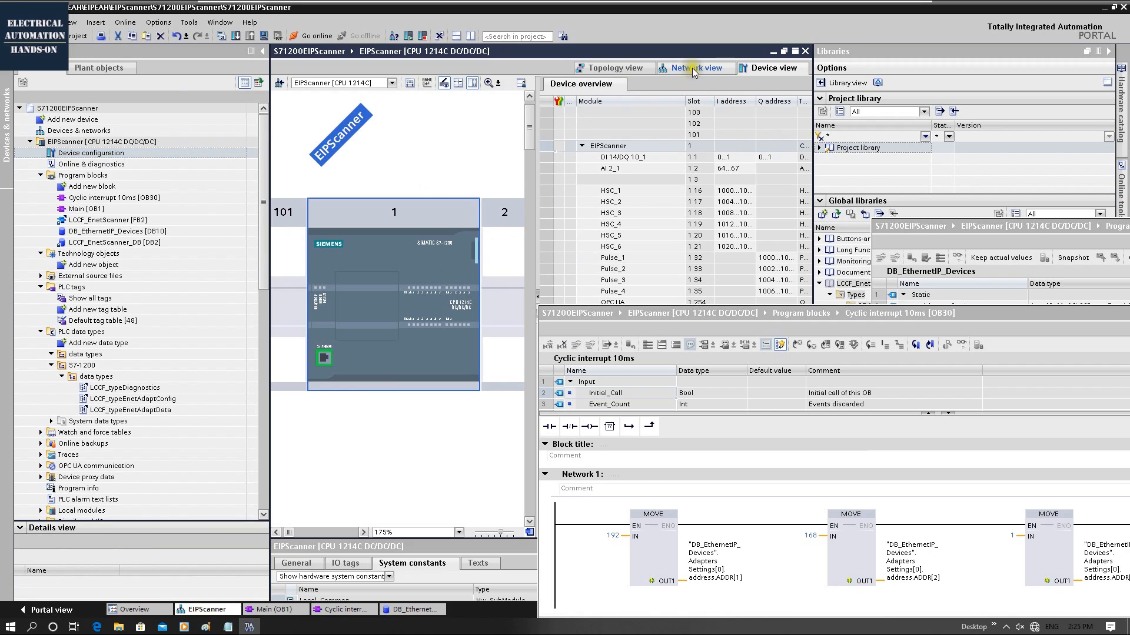
click(691, 68)
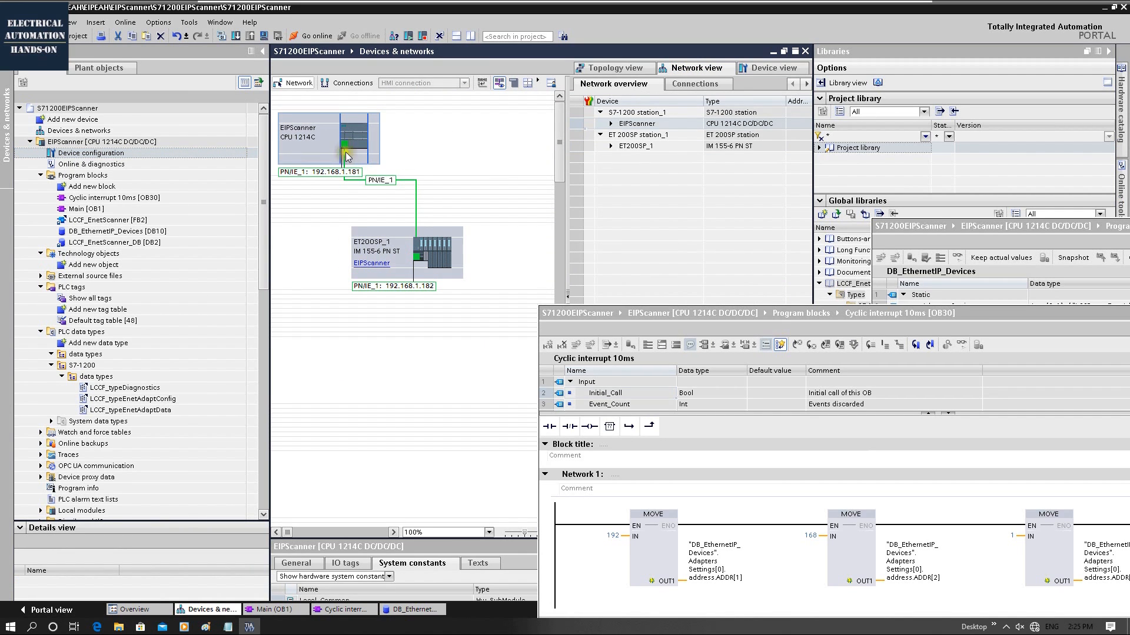
click(341, 176)
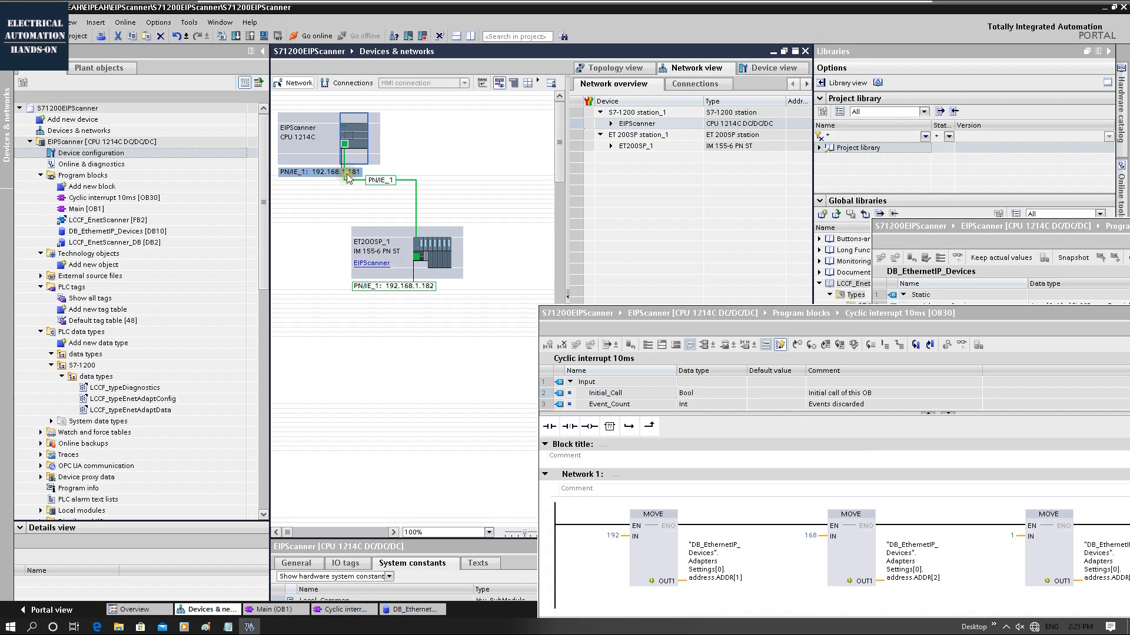
click(445, 271)
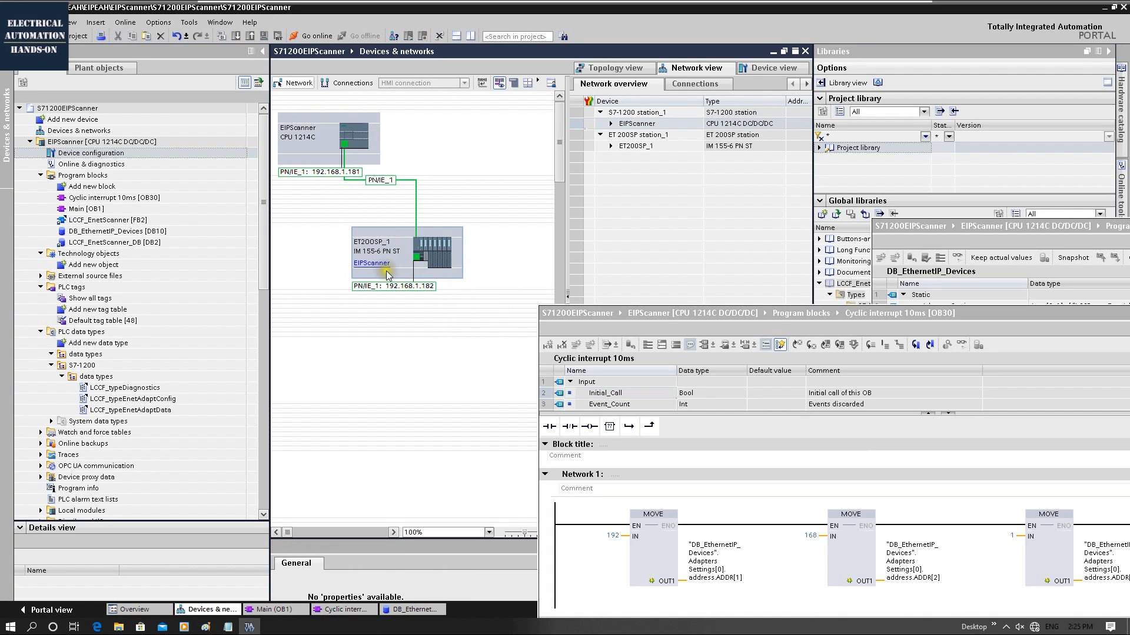
click(423, 289)
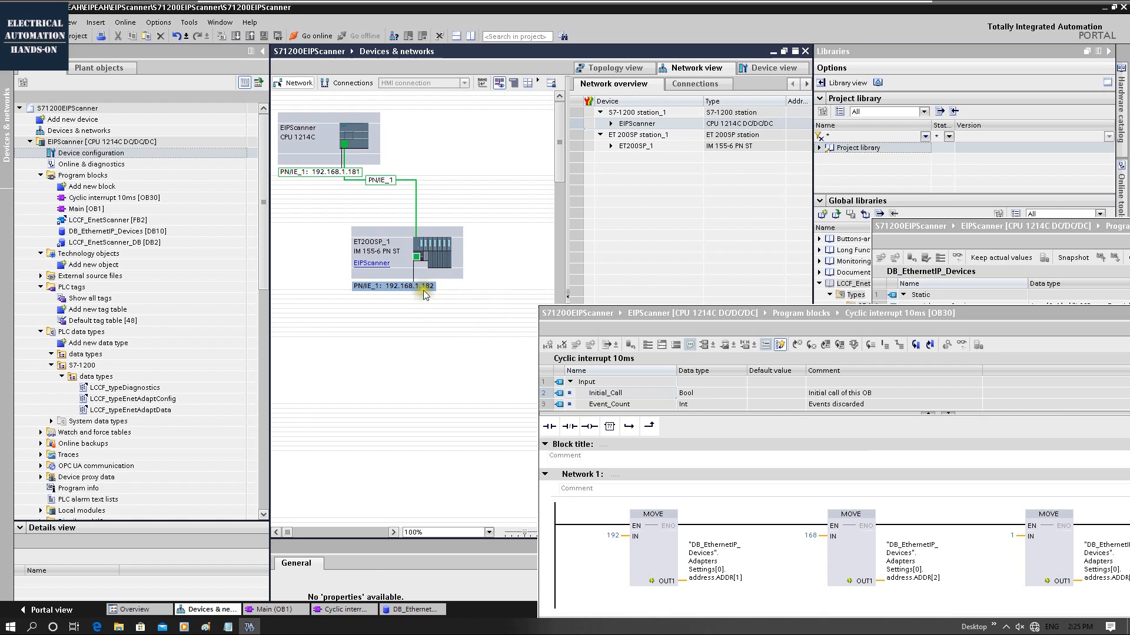
drag(757, 314, 443, 211)
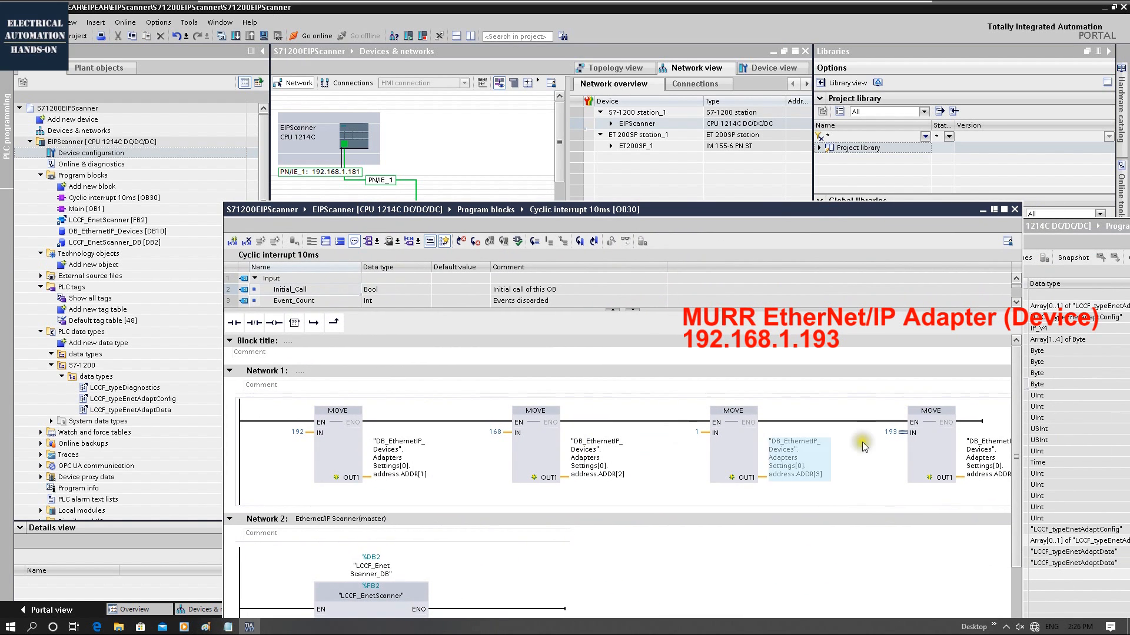
drag(865, 219, 693, 317)
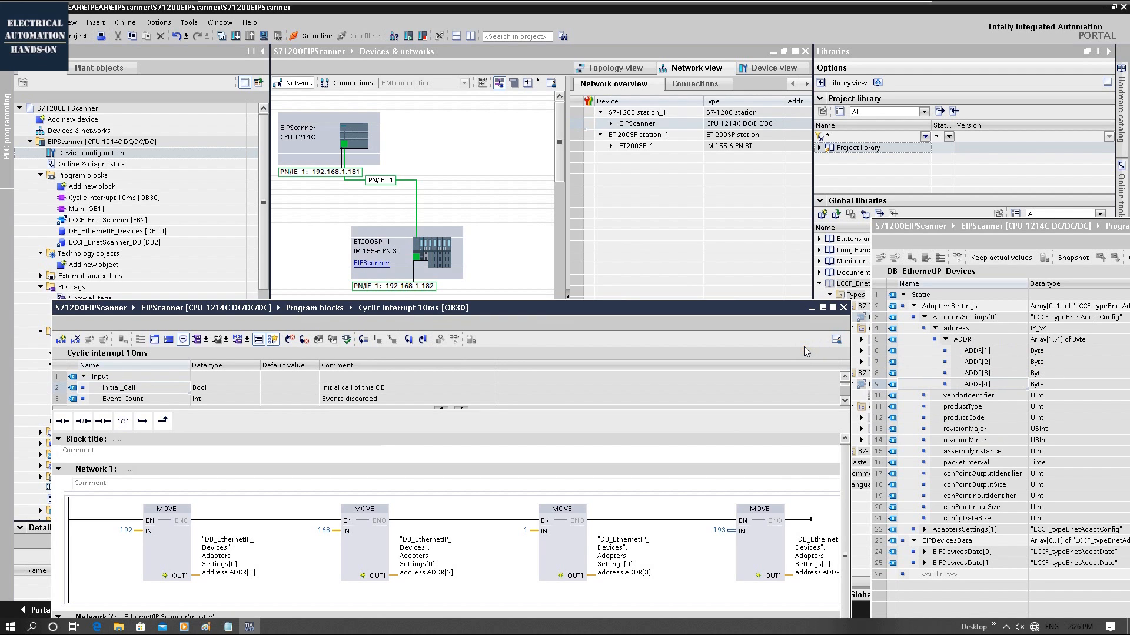
Step: Dock the Cyclic interrupt 10ms editor again and place the floating DB_EthernetIP_Devices window so its full AdaptersSettings[0] structure shows
click(350, 139)
drag(694, 315, 726, 246)
click(845, 240)
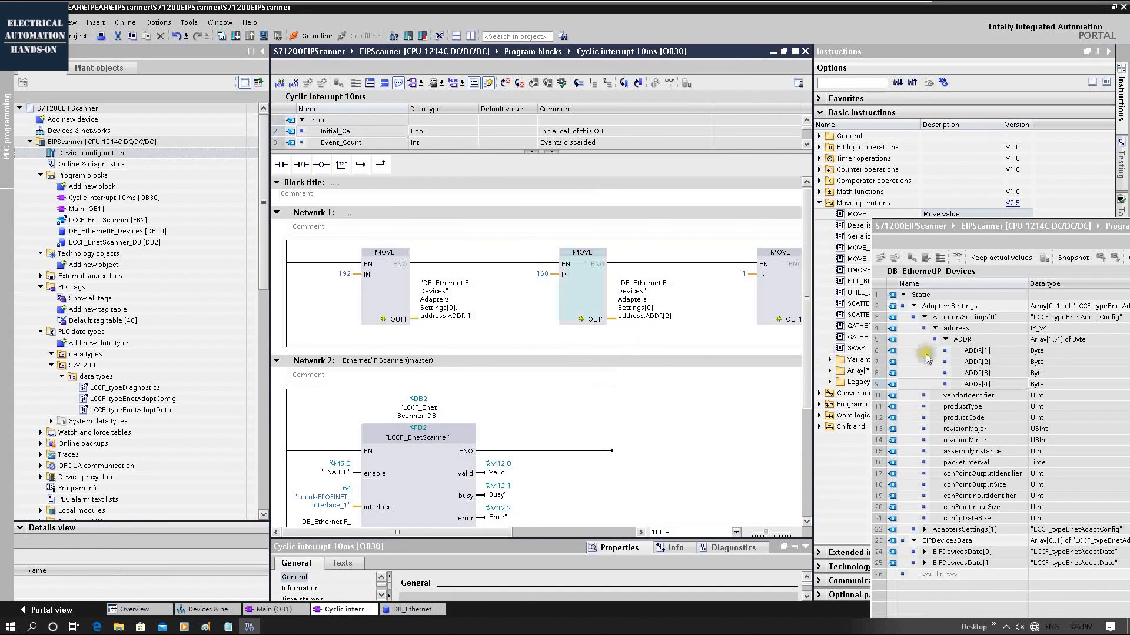
drag(976, 226, 594, 180)
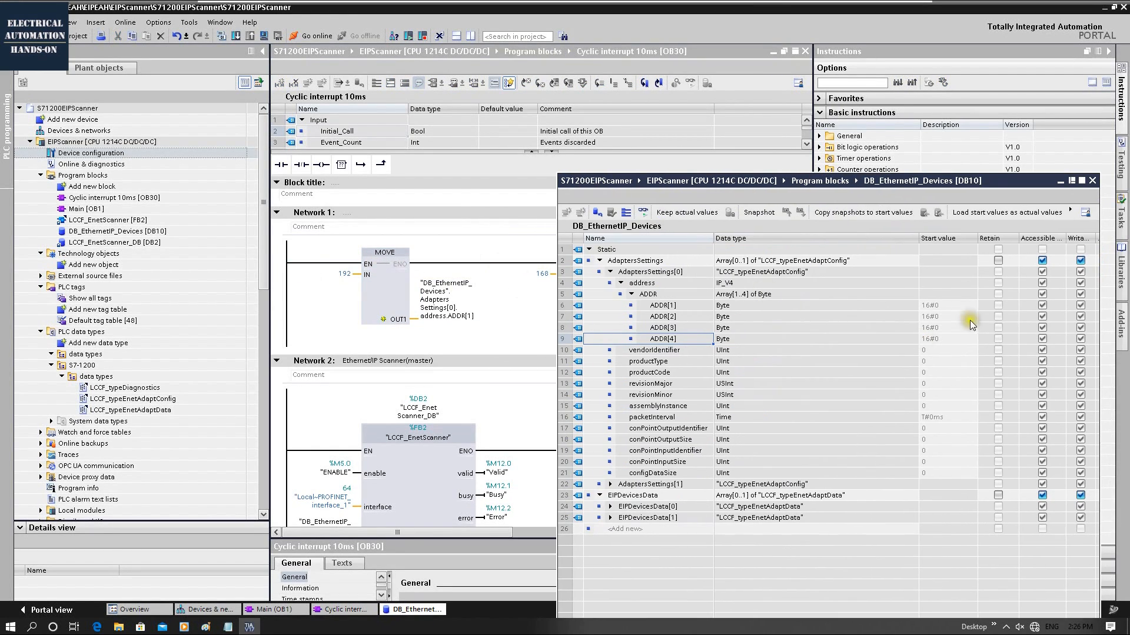
Step: Compare the vendorIdentifier, productType and productCode entries of AdaptersSettings[0] with the [Device] section of the 56917-Impact20_EIP_DI8DO8.eds file in Notepad
click(874, 348)
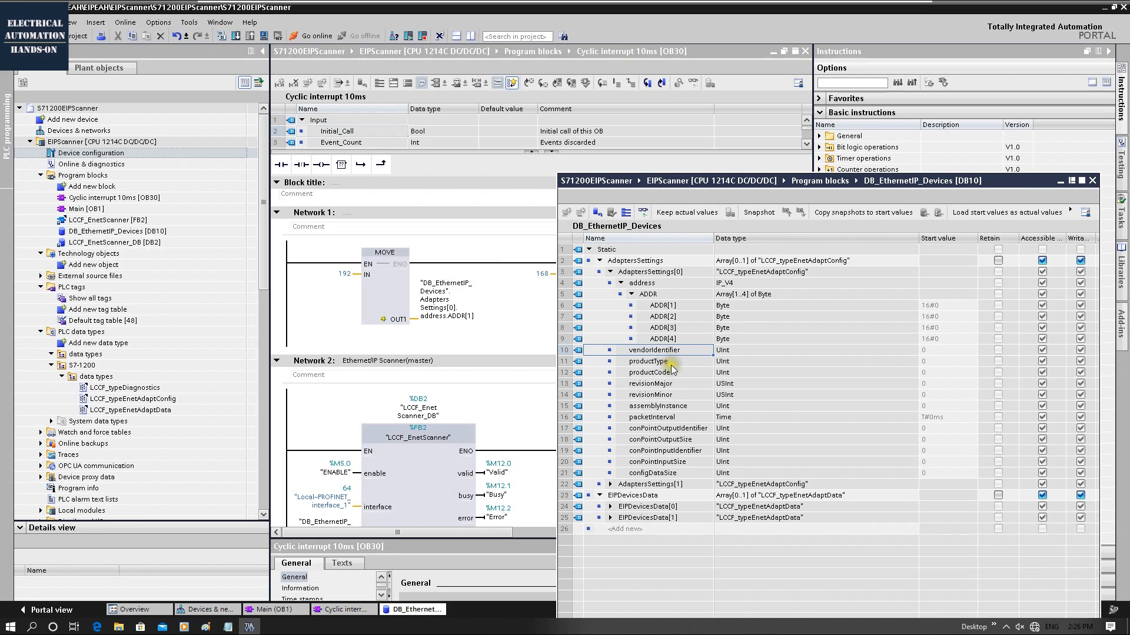
click(661, 362)
click(659, 375)
click(228, 627)
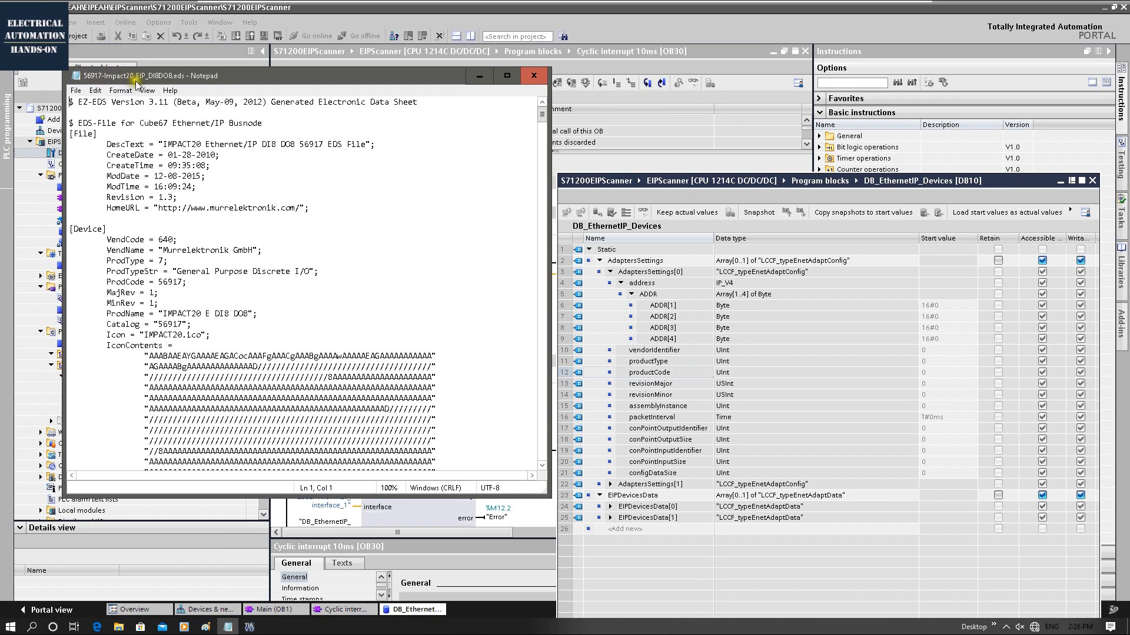
drag(154, 82, 151, 67)
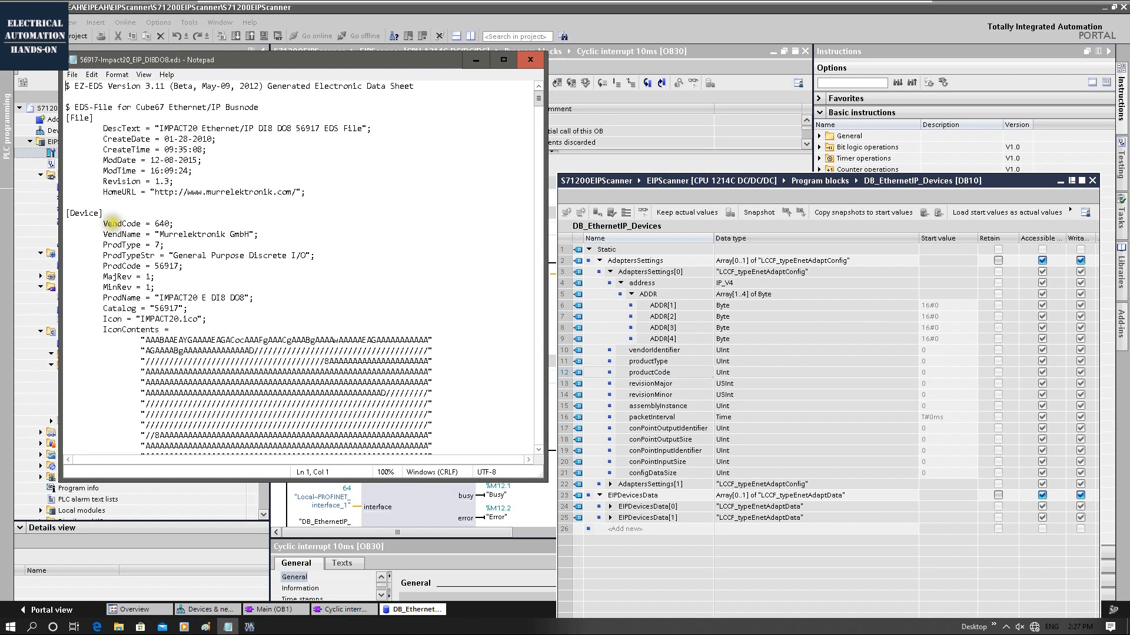
drag(103, 266, 178, 266)
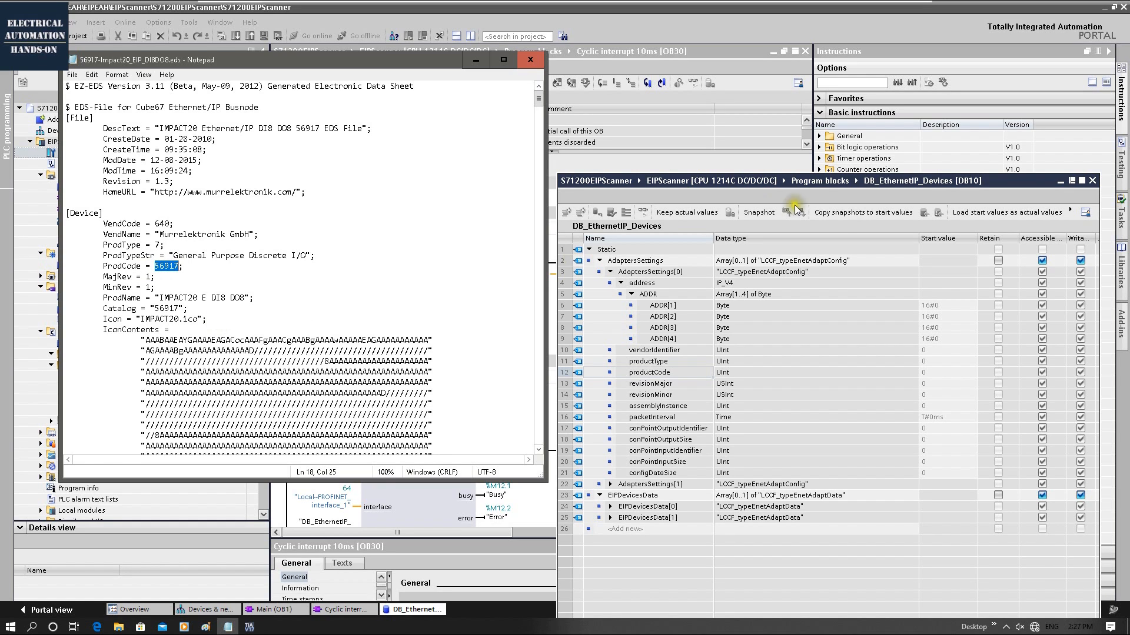
click(942, 353)
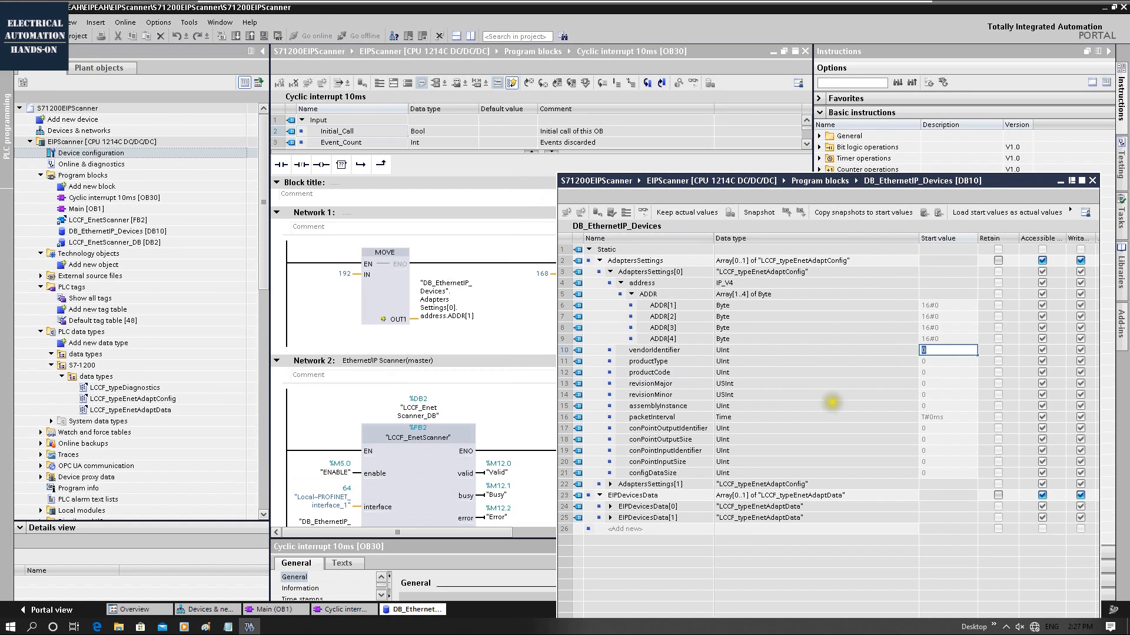
key(alt+Tab)
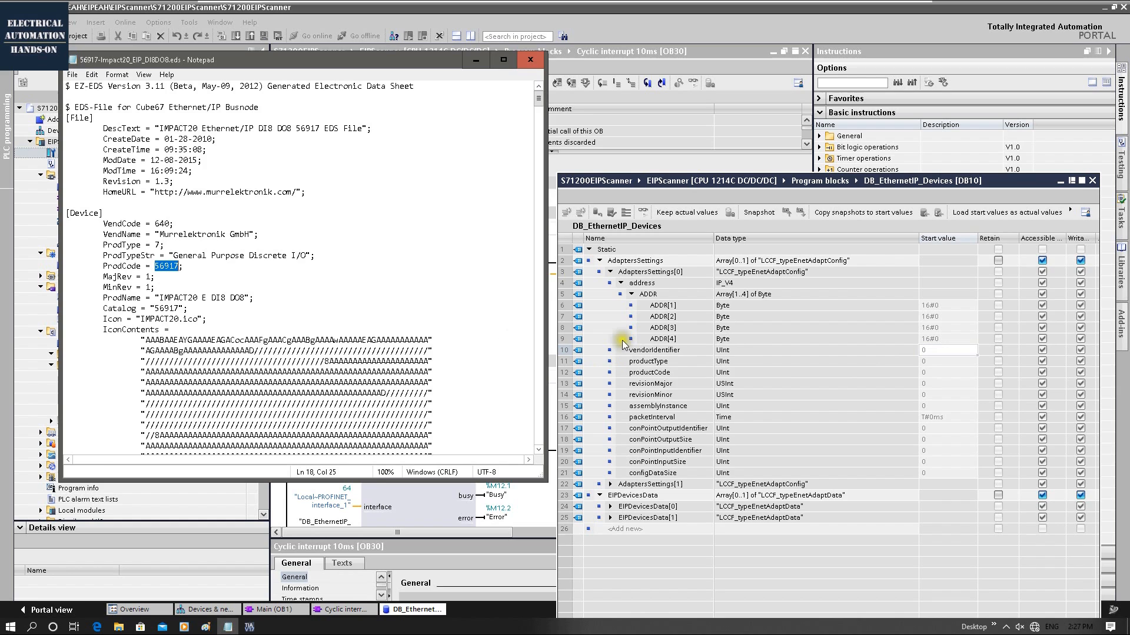
click(526, 60)
Step: Open a parallel branch at the start of Network 1 and move the DB_EthernetIP_Devices window clear of the ladder and the Move operations
click(313, 262)
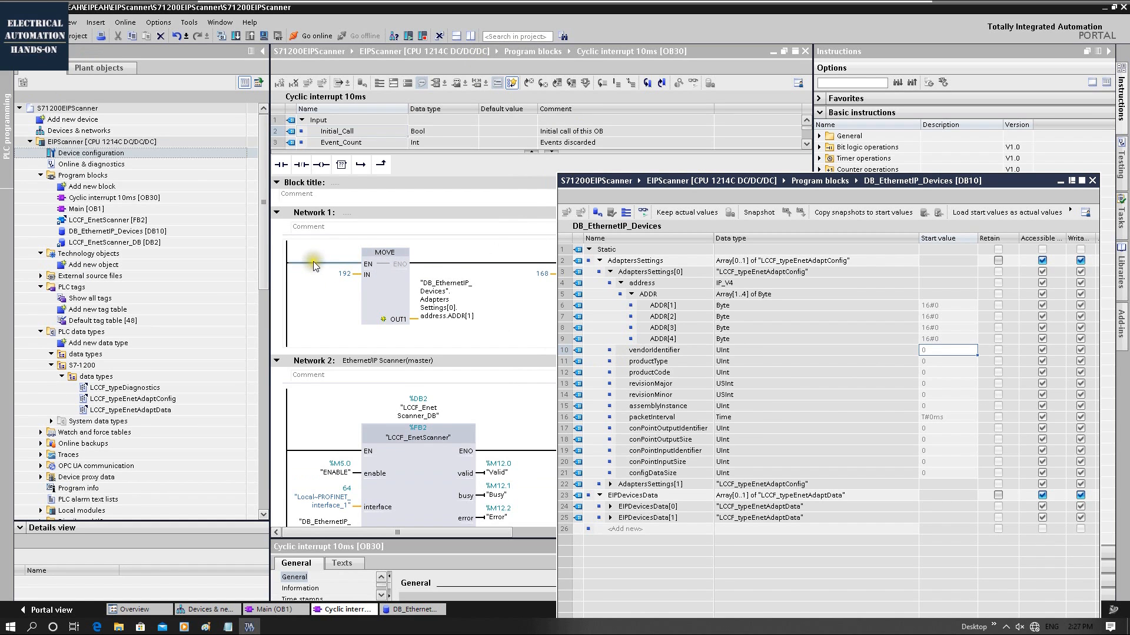
drag(652, 194, 505, 157)
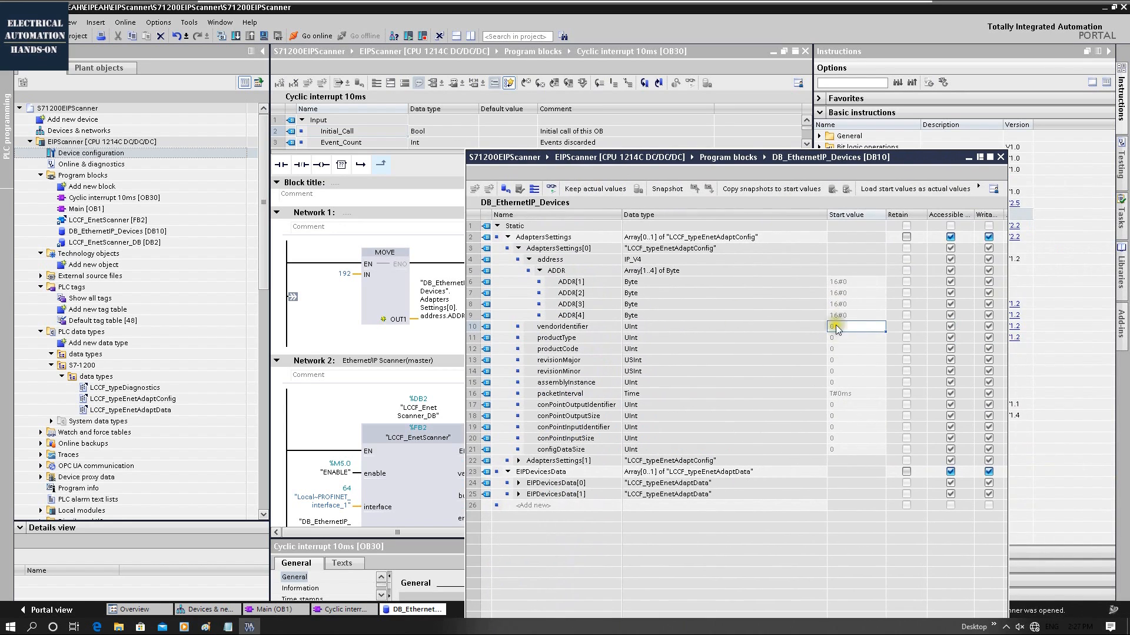
drag(650, 161, 813, 260)
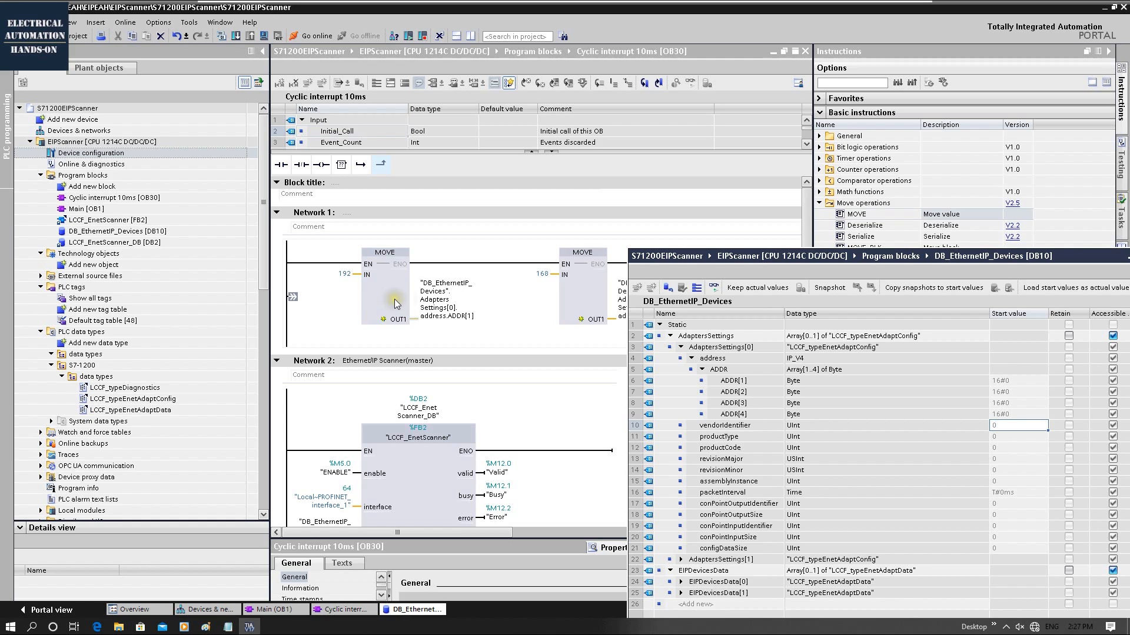
drag(805, 256, 668, 150)
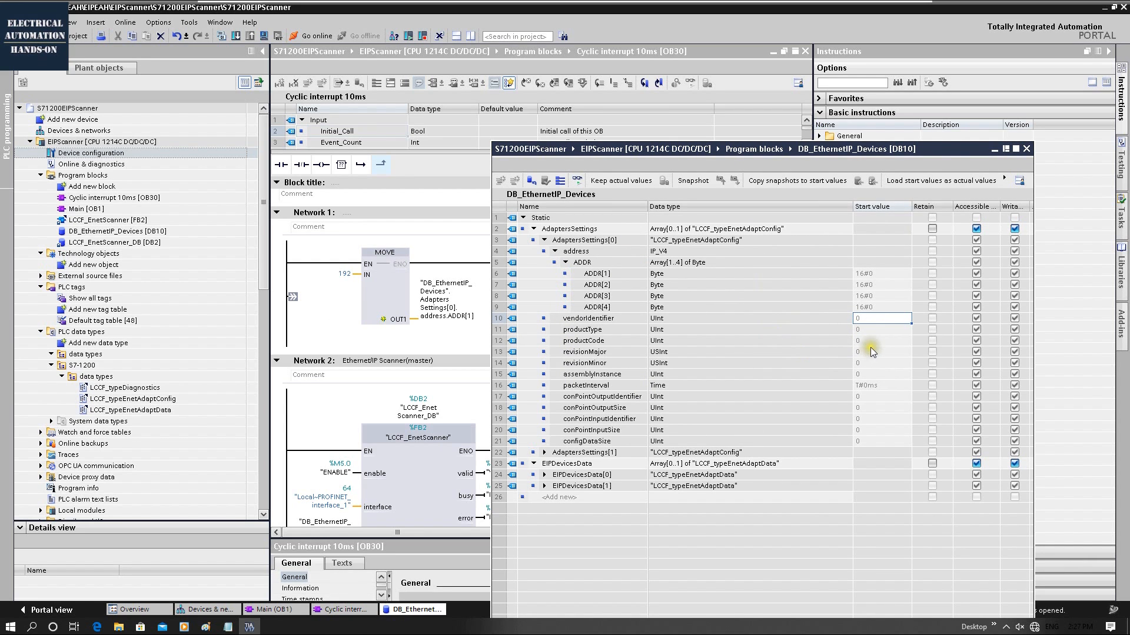
drag(677, 151, 876, 305)
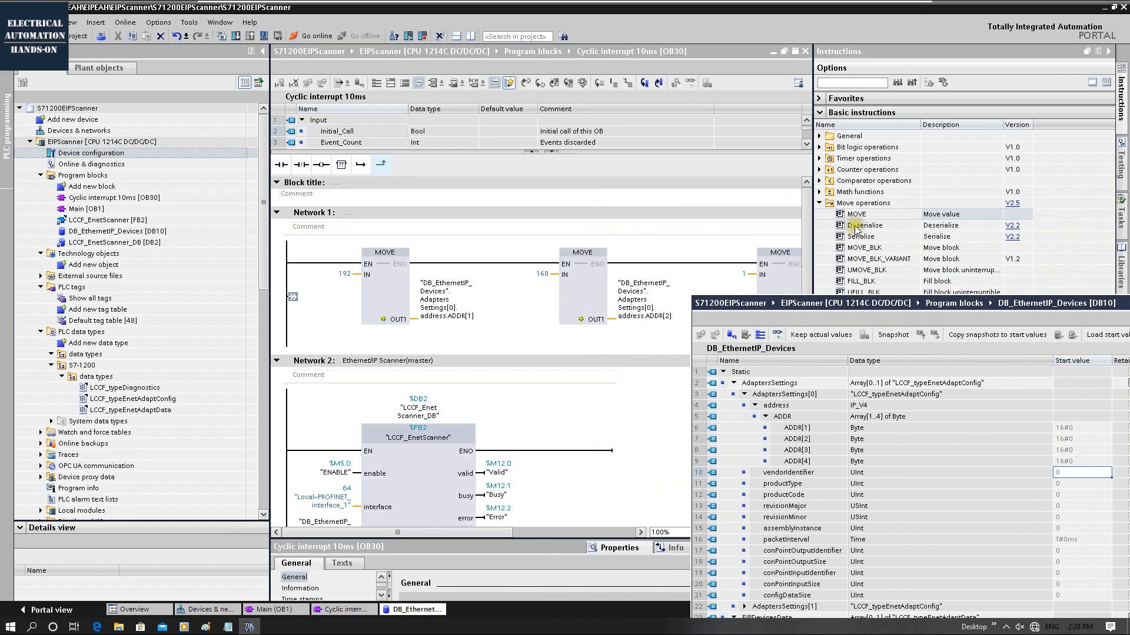
Step: Insert three MOVE instructions in series on the new branch in Network 1
click(673, 244)
drag(671, 241, 296, 298)
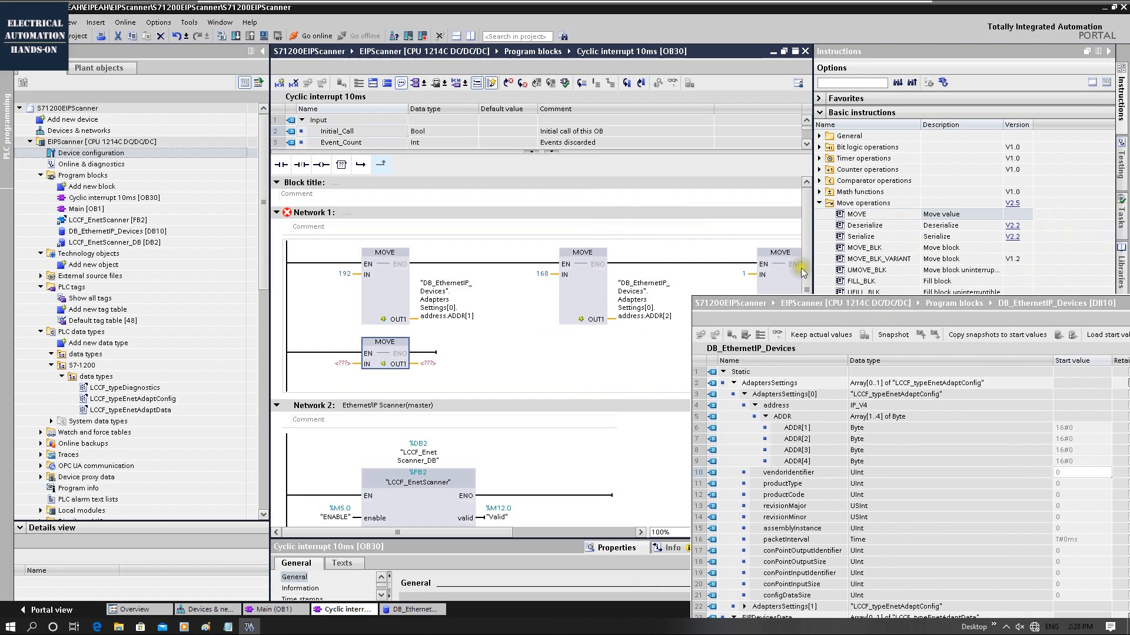
drag(866, 217, 445, 361)
drag(870, 215, 624, 355)
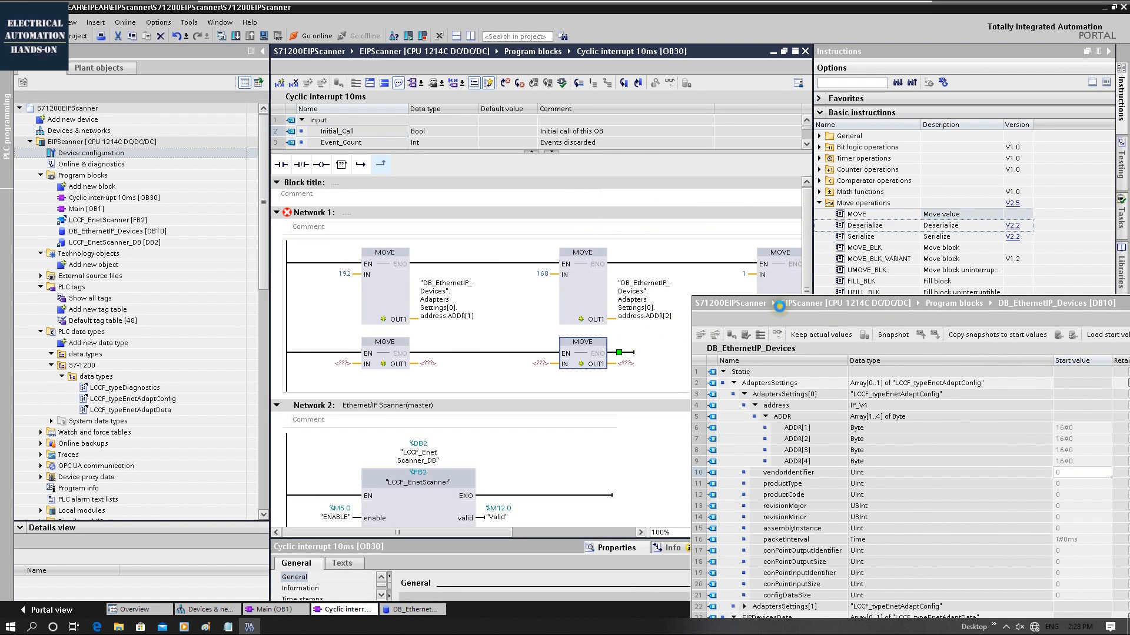
Step: Assign AdaptersSettings[0].vendorIdentifier to OUT1 of the branch's first MOVE and set its IN to the EDS file's VendCode, 640
drag(792, 309, 803, 235)
click(799, 401)
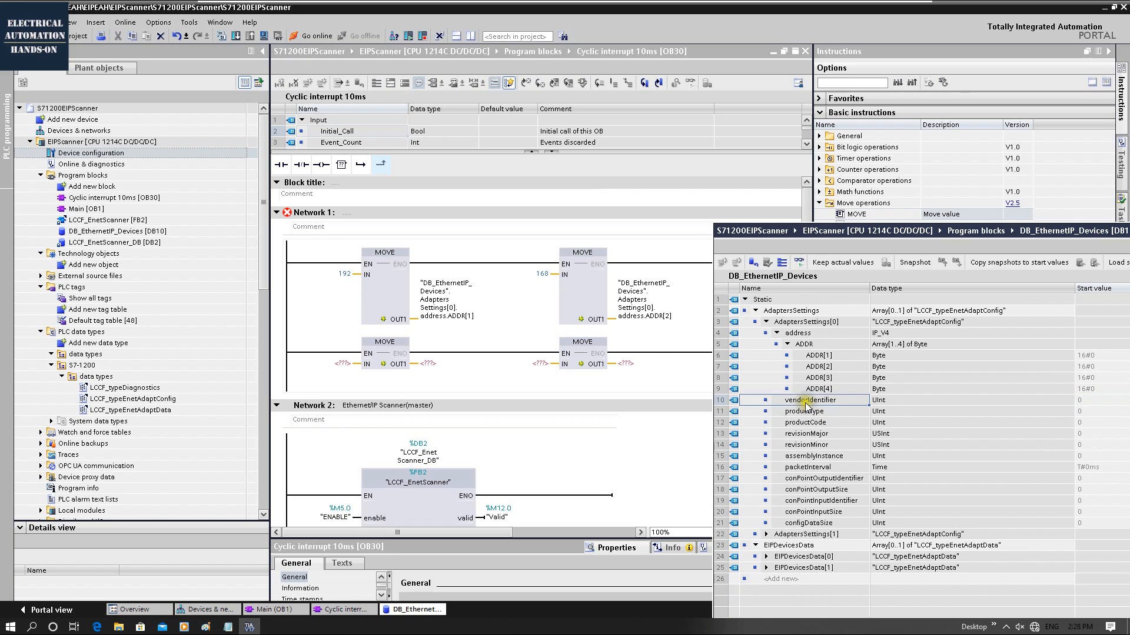
click(433, 364)
key(alt+Tab)
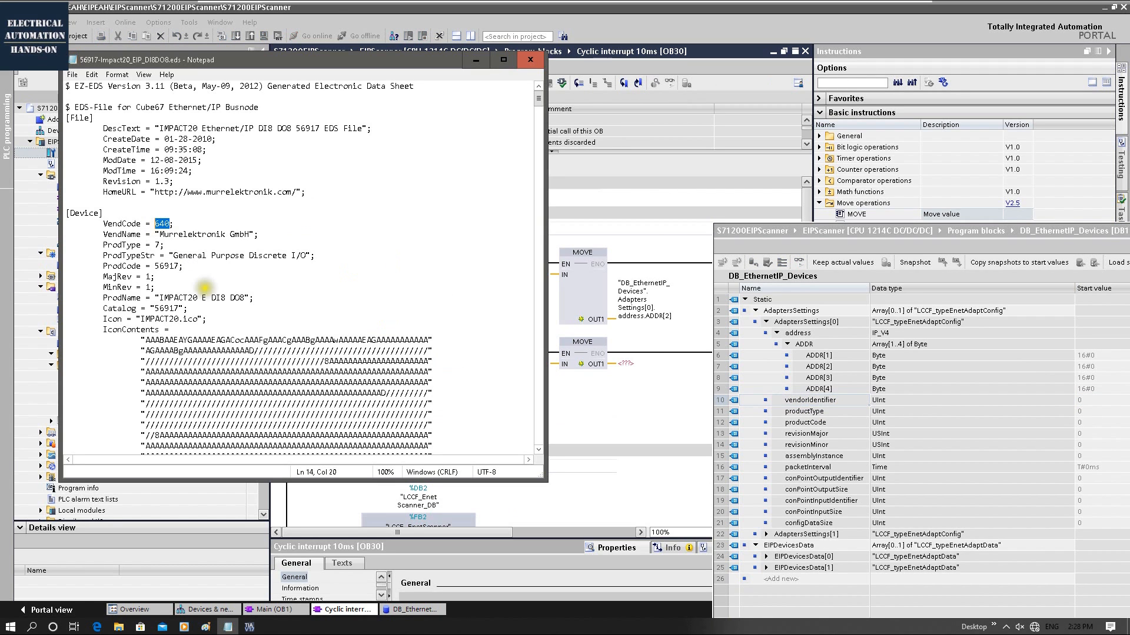
key(alt+Tab)
click(328, 364)
text(640)
key(Return)
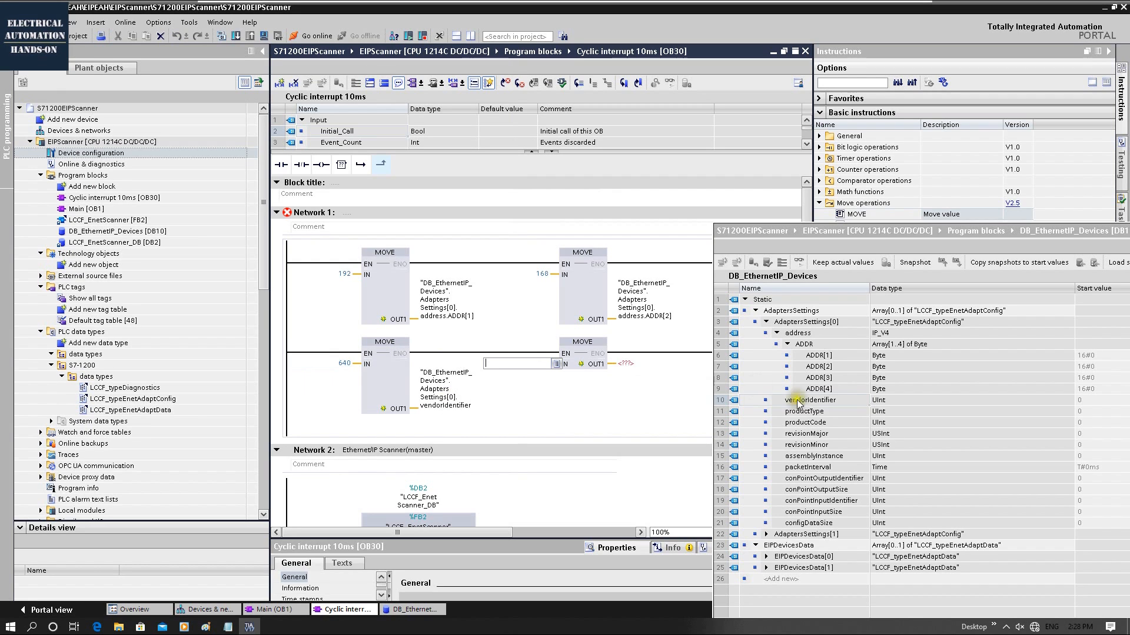
Step: Assign AdaptersSettings[0].productType to OUT1 of the branch's second MOVE and set its IN to the EDS file's ProdType, 7
double_click(803, 411)
click(815, 422)
drag(811, 412, 627, 363)
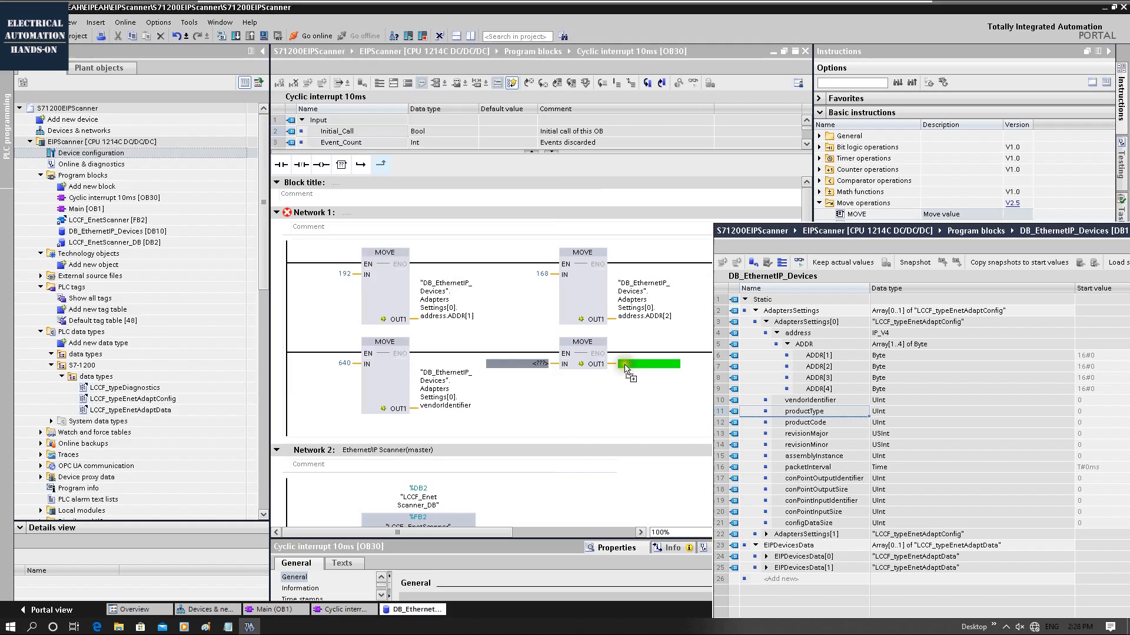
key(alt+Tab)
double_click(157, 244)
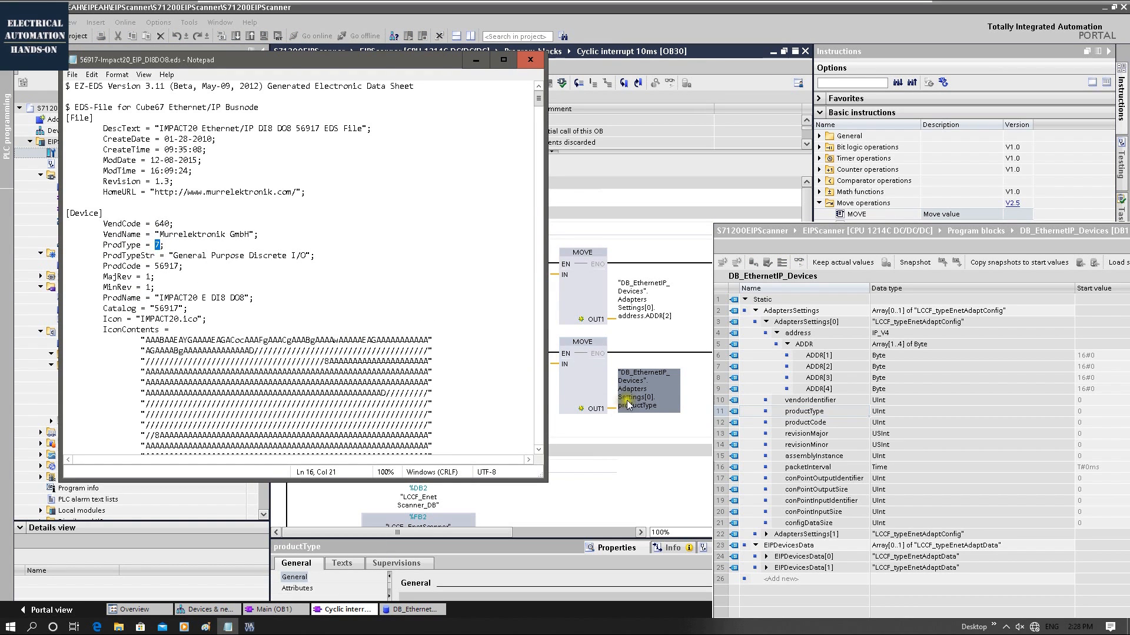
click(656, 338)
click(536, 365)
text(7)
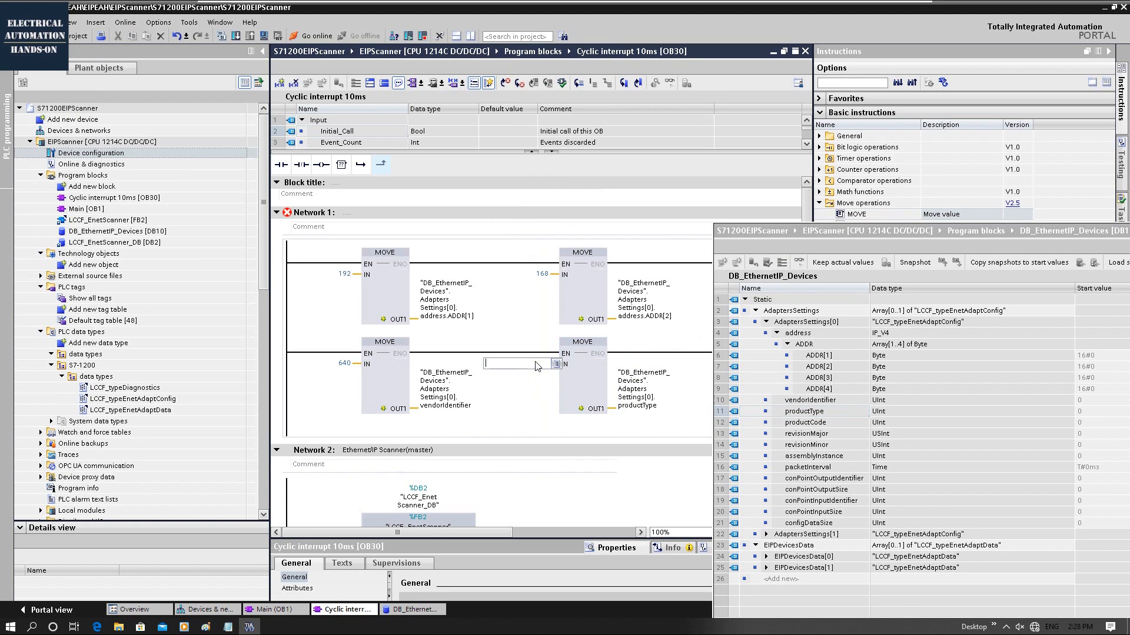
key(Return)
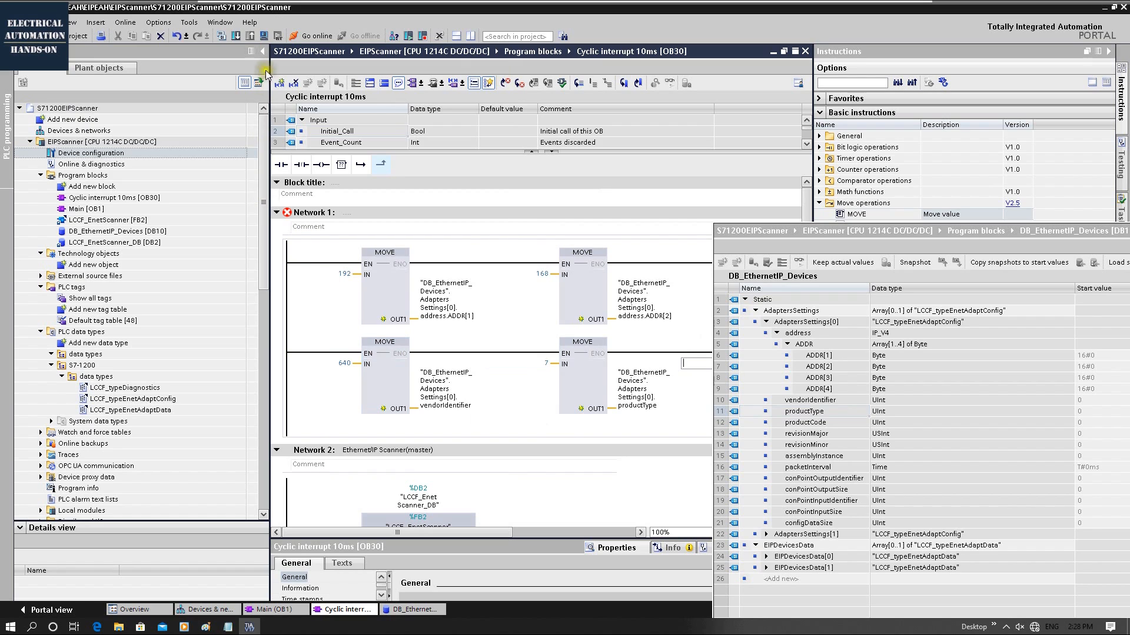
Step: Hide the project tree and assign AdaptersSettings[0].productCode to OUT1 of the second branch's third MOVE in Network 1
click(262, 52)
click(804, 422)
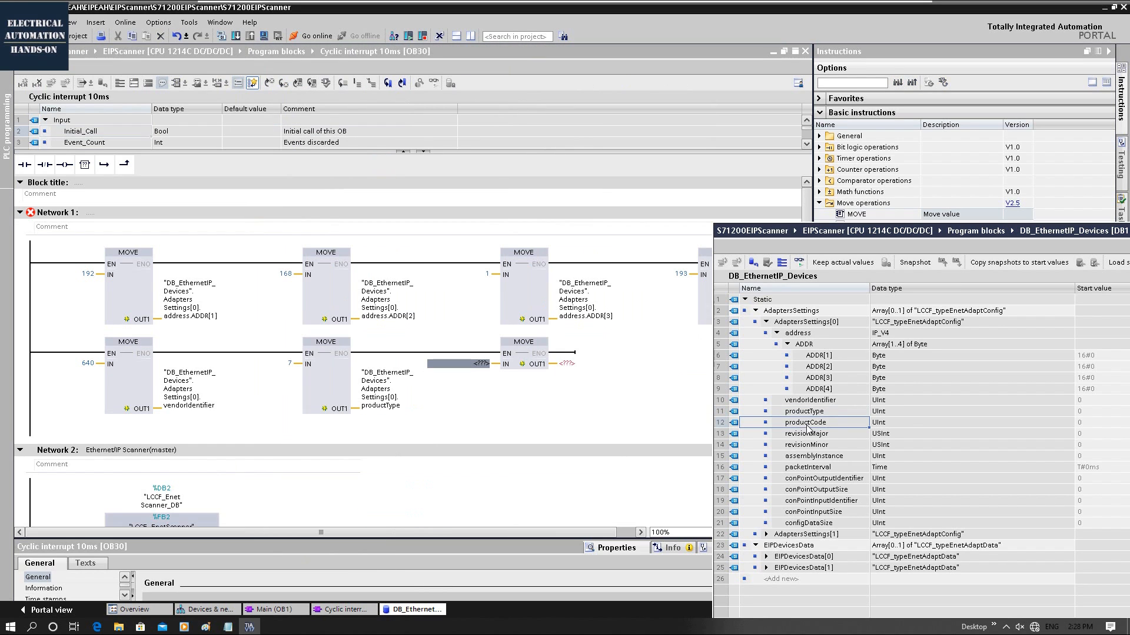
drag(805, 423, 575, 363)
drag(575, 363, 575, 363)
Step: Copy the ProdCode value 56917 from the EDS file into IN of the productCode MOVE
double_click(167, 267)
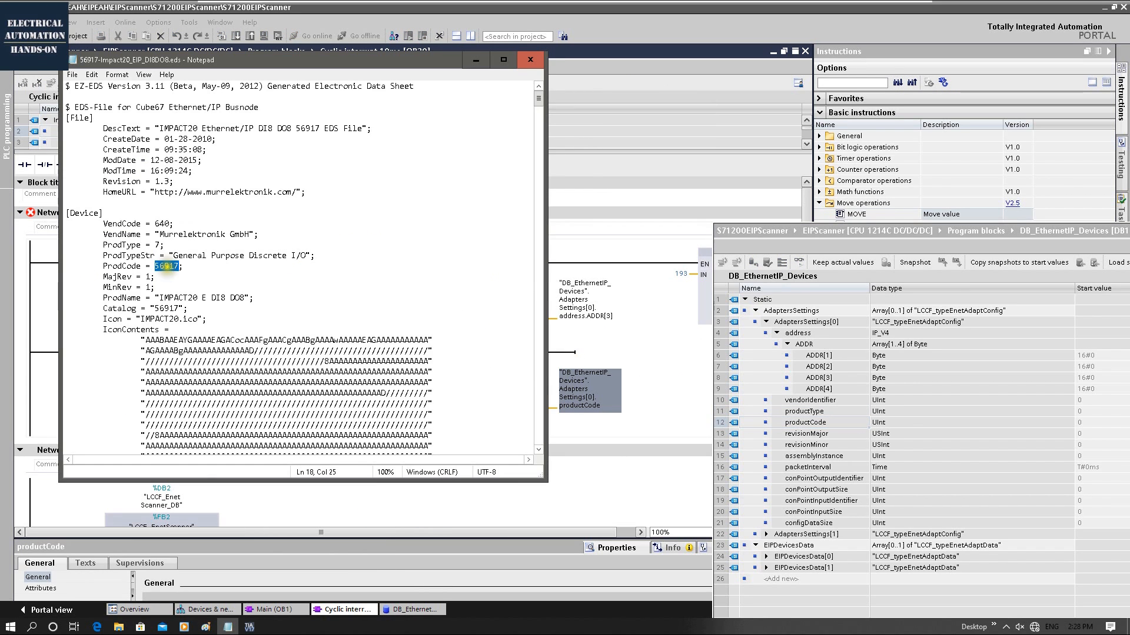
right_click(174, 266)
click(209, 304)
click(498, 259)
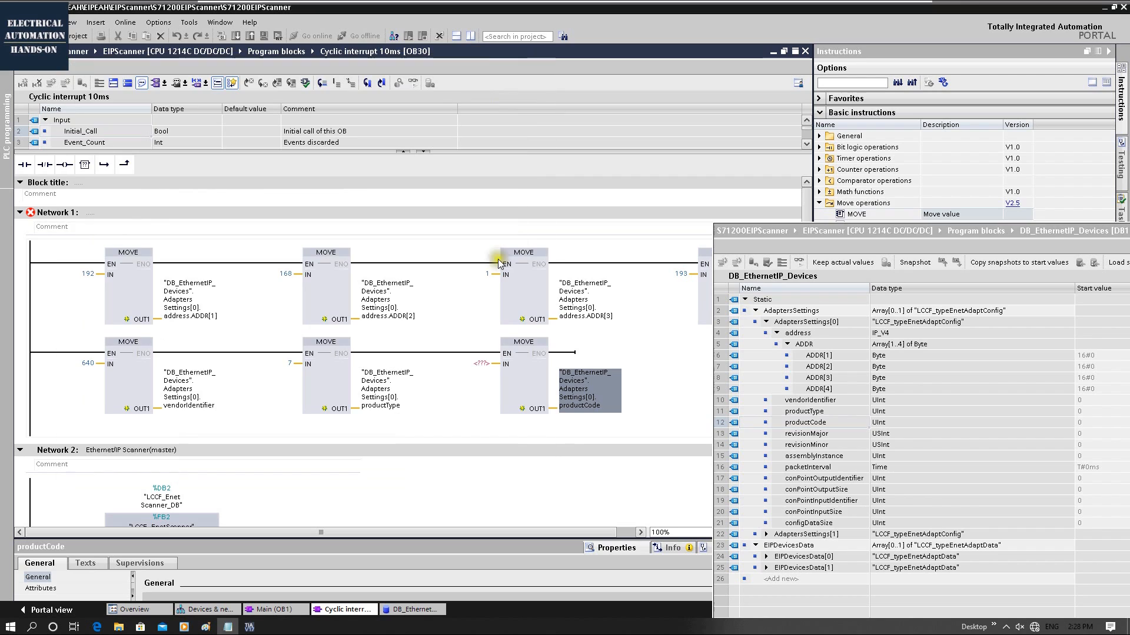
click(481, 363)
right_click(474, 364)
click(486, 392)
click(531, 458)
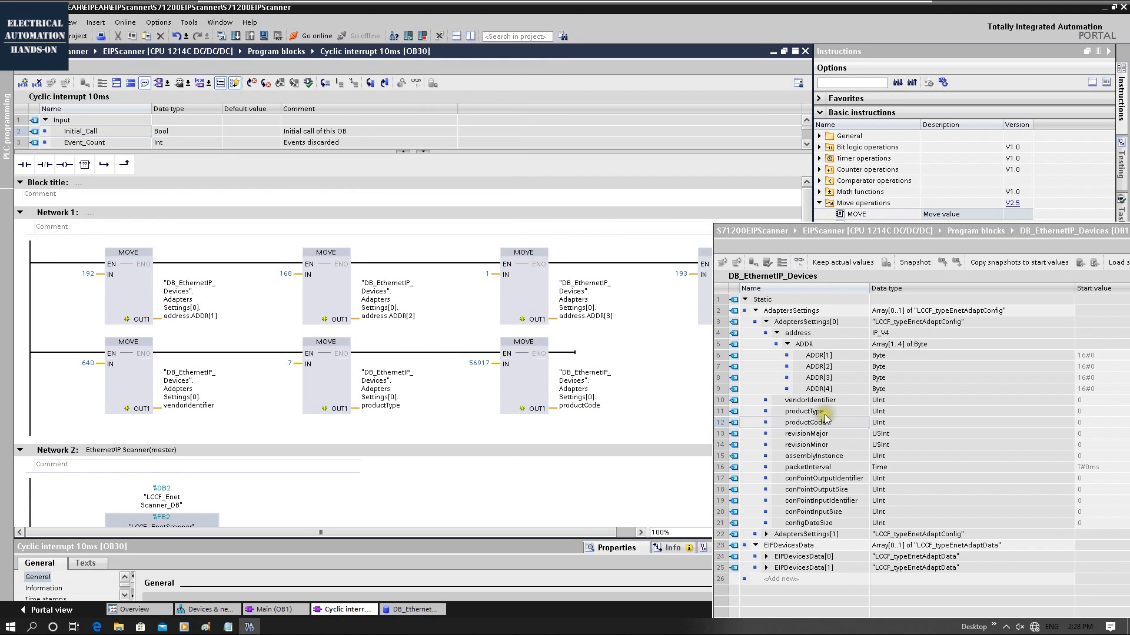
Step: Compare the revisionMajor and revisionMinor members of the data block with MajRev and MinRev in the EDS file
click(810, 401)
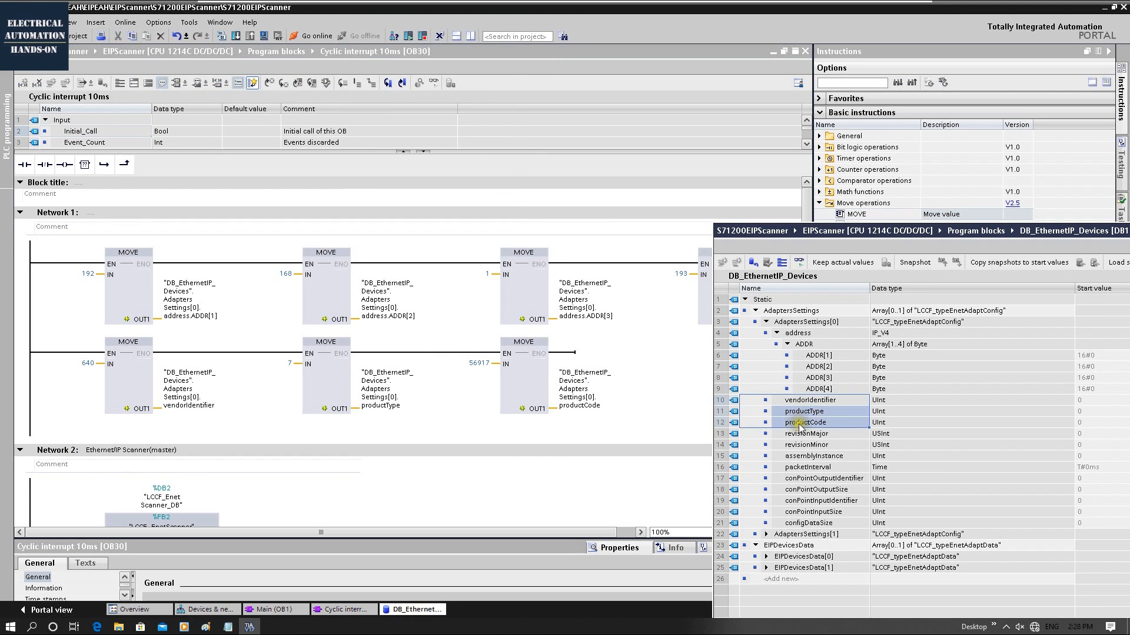
drag(816, 437, 818, 446)
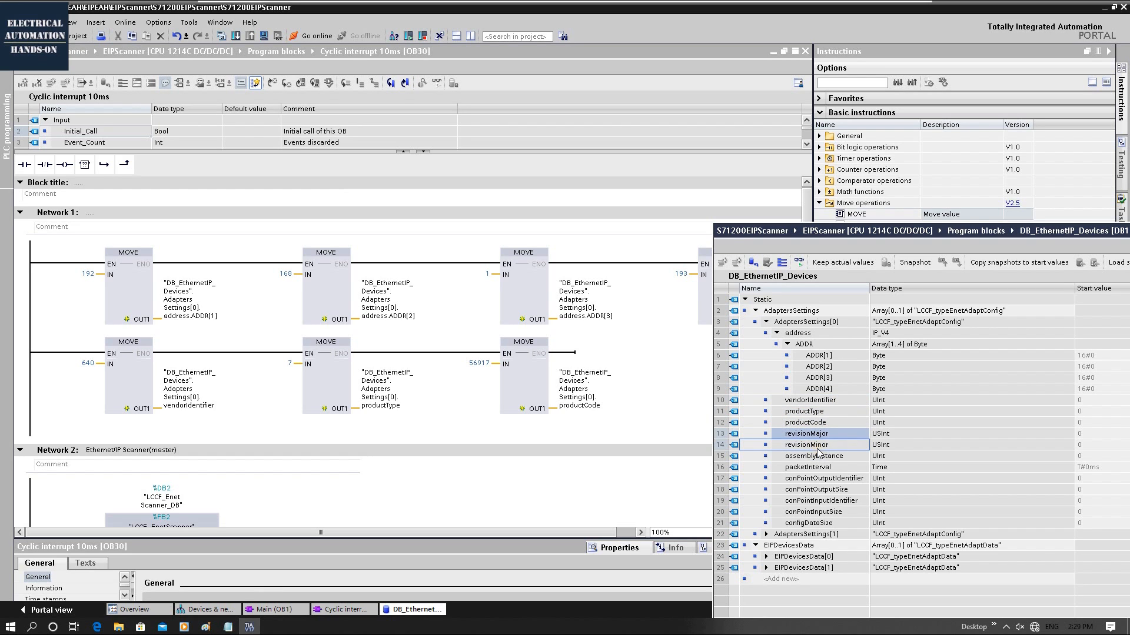
click(225, 628)
drag(103, 276, 149, 287)
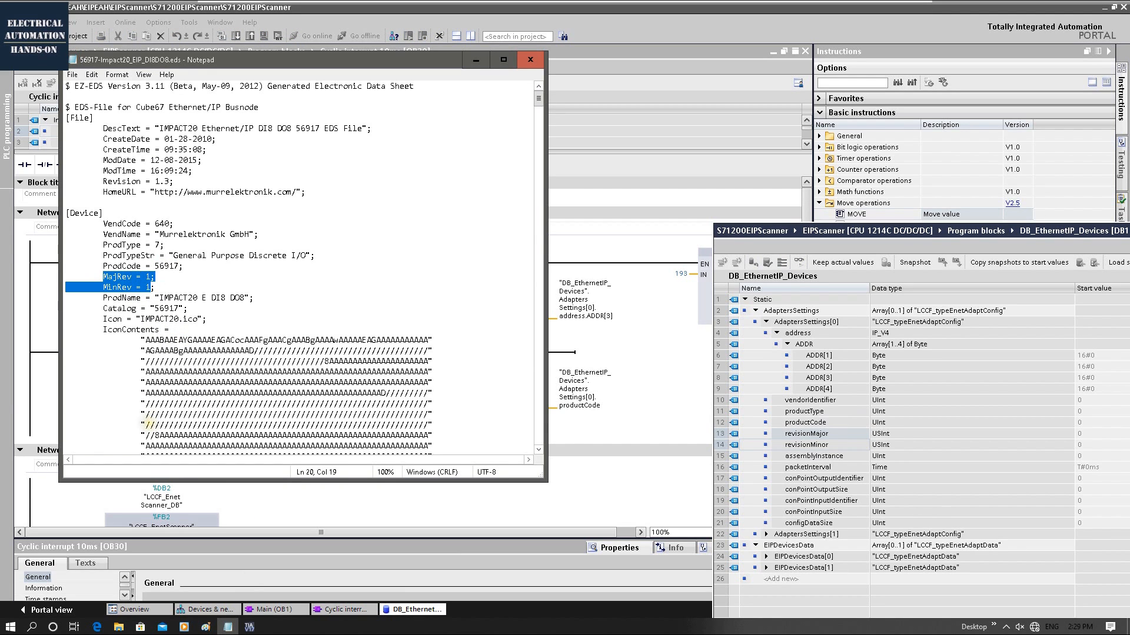
click(642, 423)
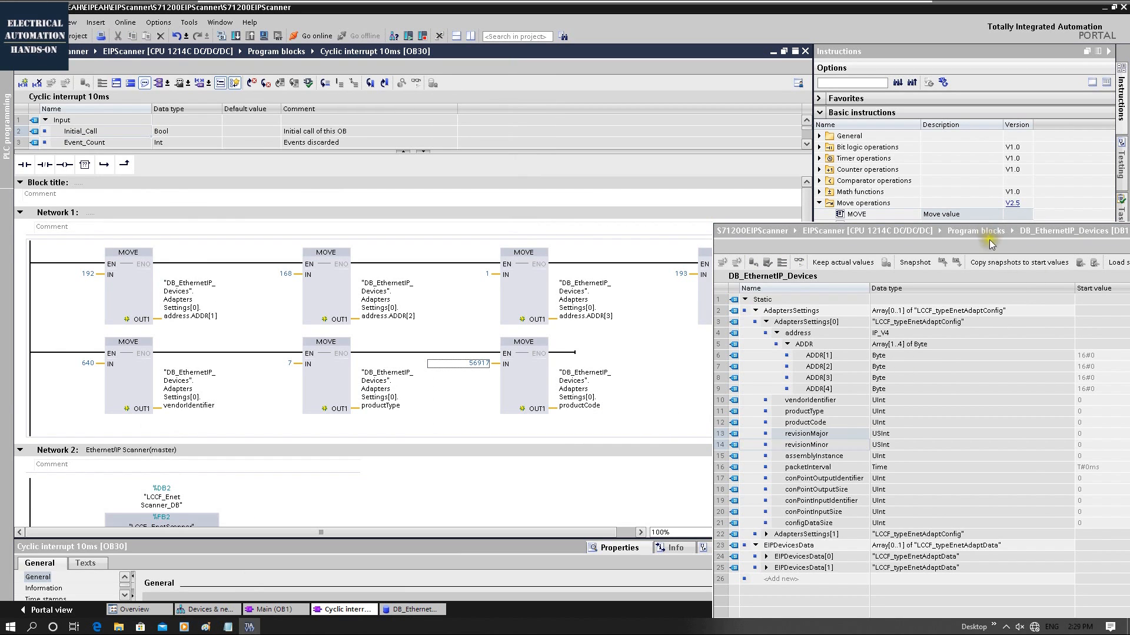
Step: Append a MOVE to the end of the second branch in Network 1 that writes 1 to AdaptersSettings[0].revisionMajor
drag(996, 244, 1059, 293)
click(609, 336)
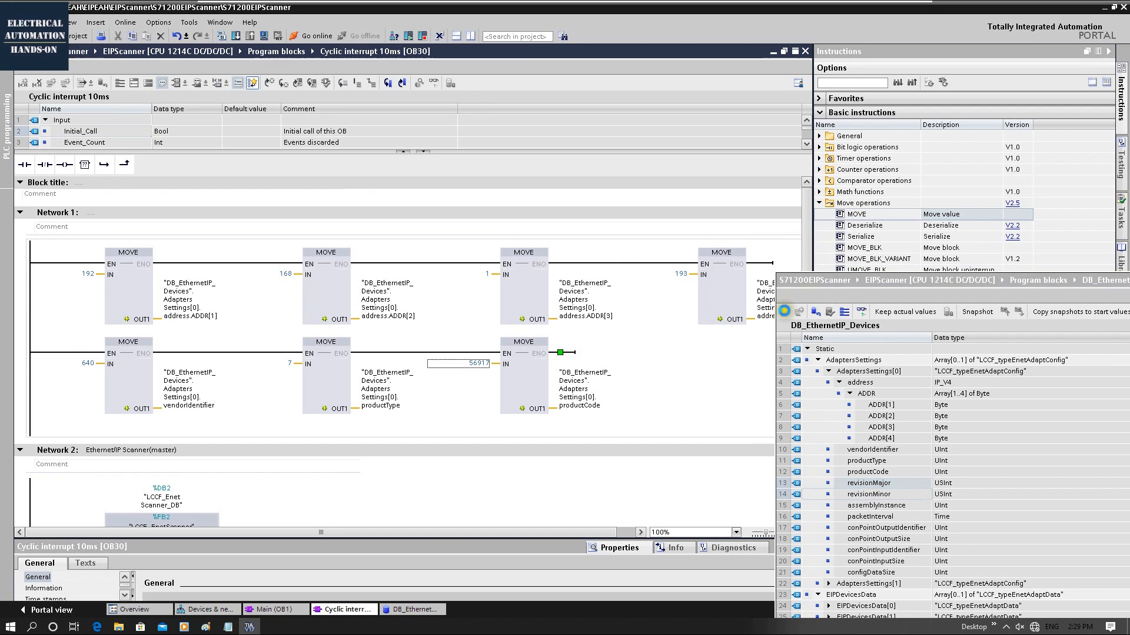
drag(856, 215, 761, 353)
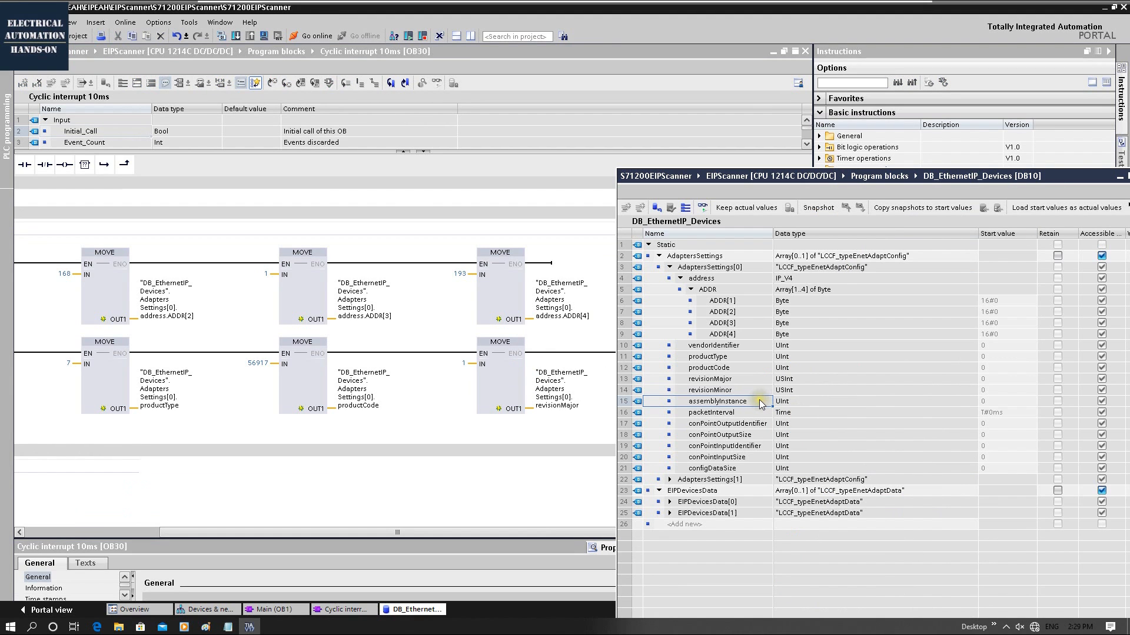
Step: Review the assemblyInstance and the input and output connection point members of AdaptersSettings[0] in the data block
double_click(710, 402)
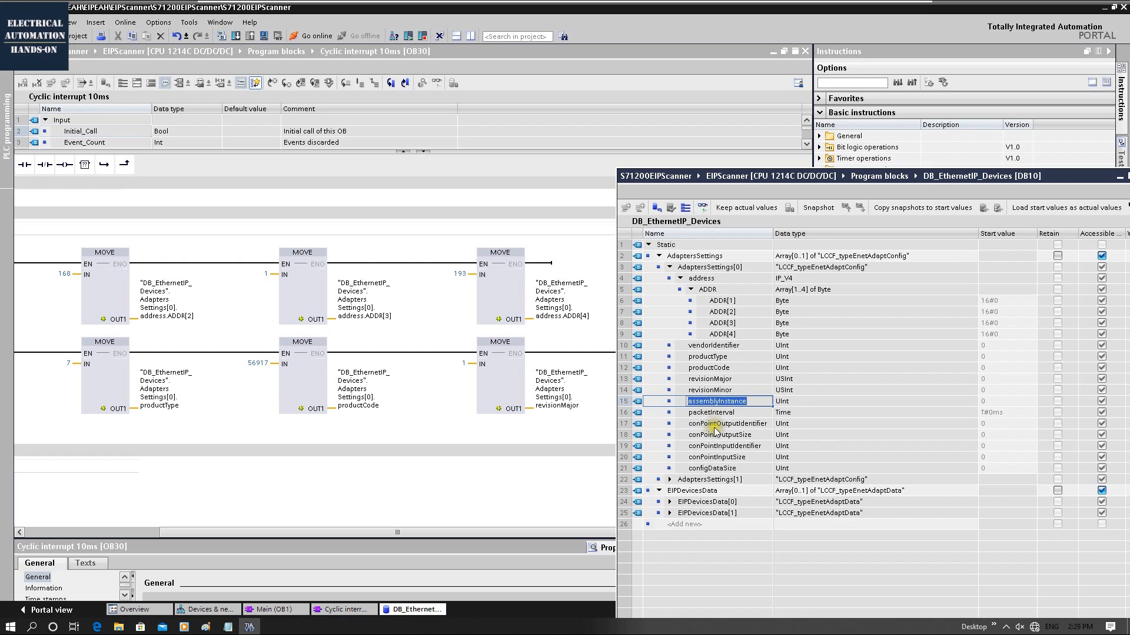
double_click(712, 426)
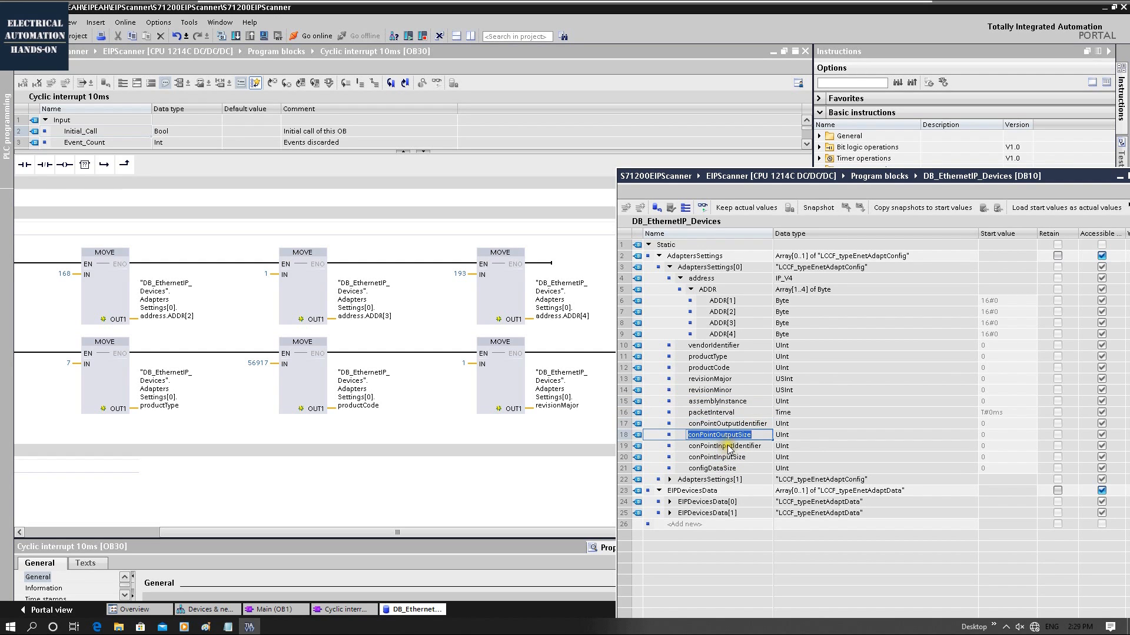
double_click(724, 447)
double_click(735, 459)
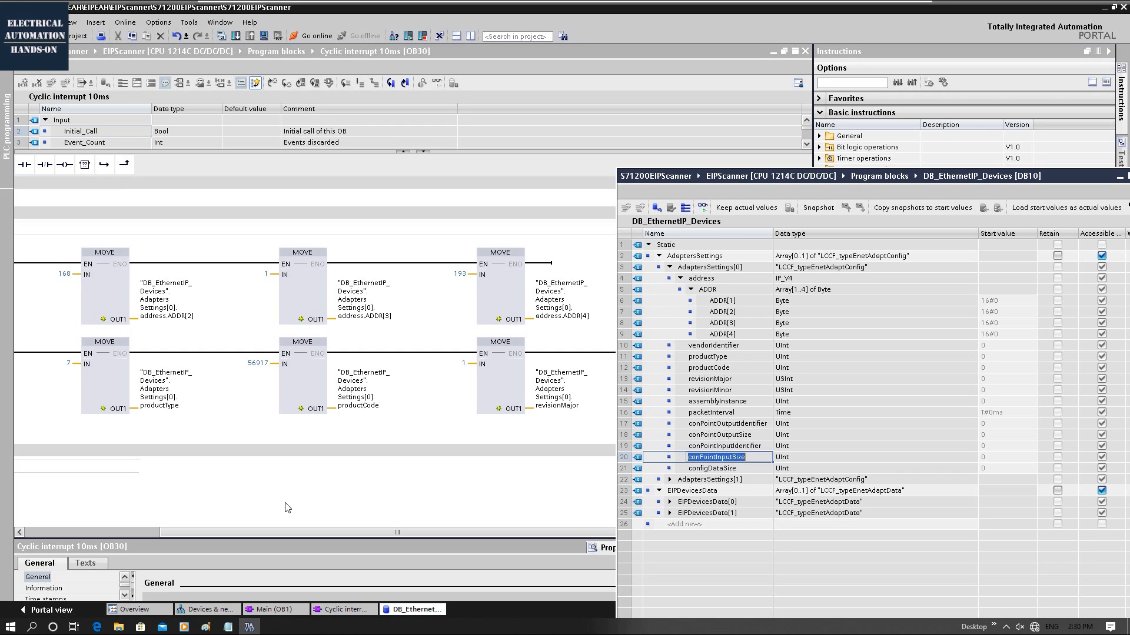
click(513, 428)
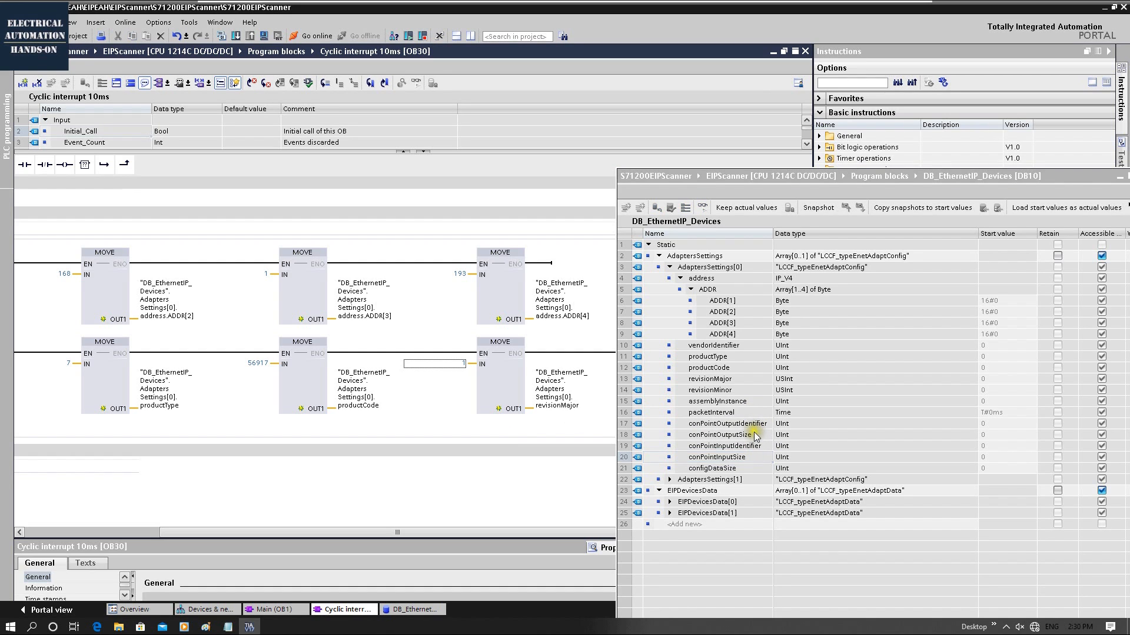
Step: Bring up the EDS file, enlarge its window and go to the Connection1 entry at the end of the file
click(230, 627)
drag(375, 65, 382, 35)
drag(499, 484, 500, 579)
scroll(461, 416, down, 15)
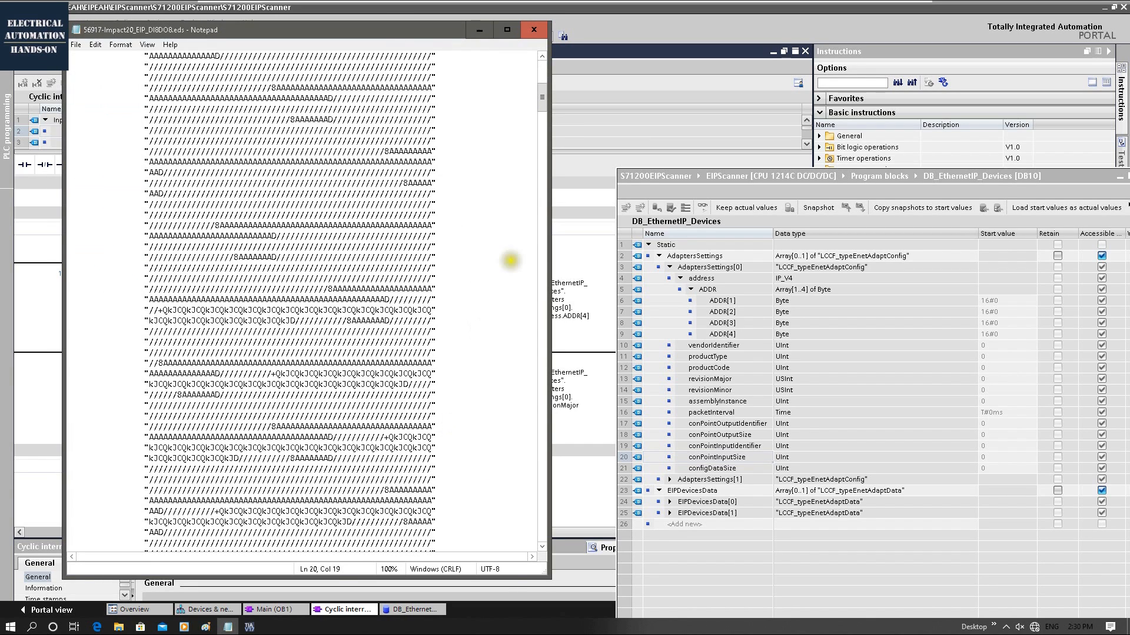
drag(542, 107, 521, 538)
Step: Examine the connection path "20 04 24 80 2C 70 2C 64" of Connection1 in the EDS file, including its 80 byte
click(320, 521)
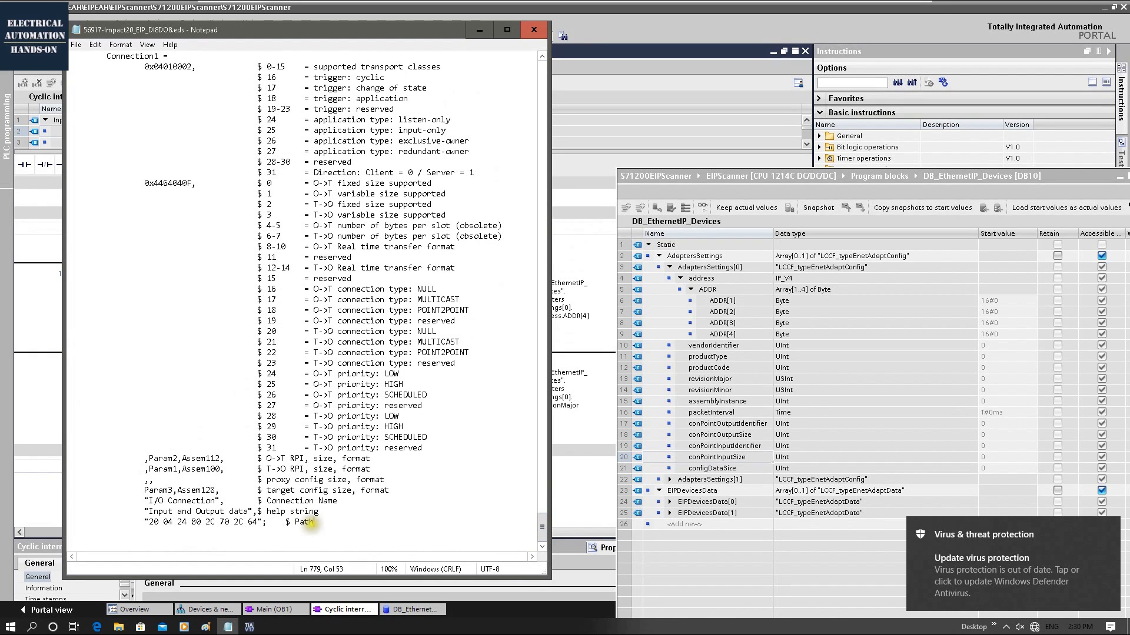
shift+click(137, 522)
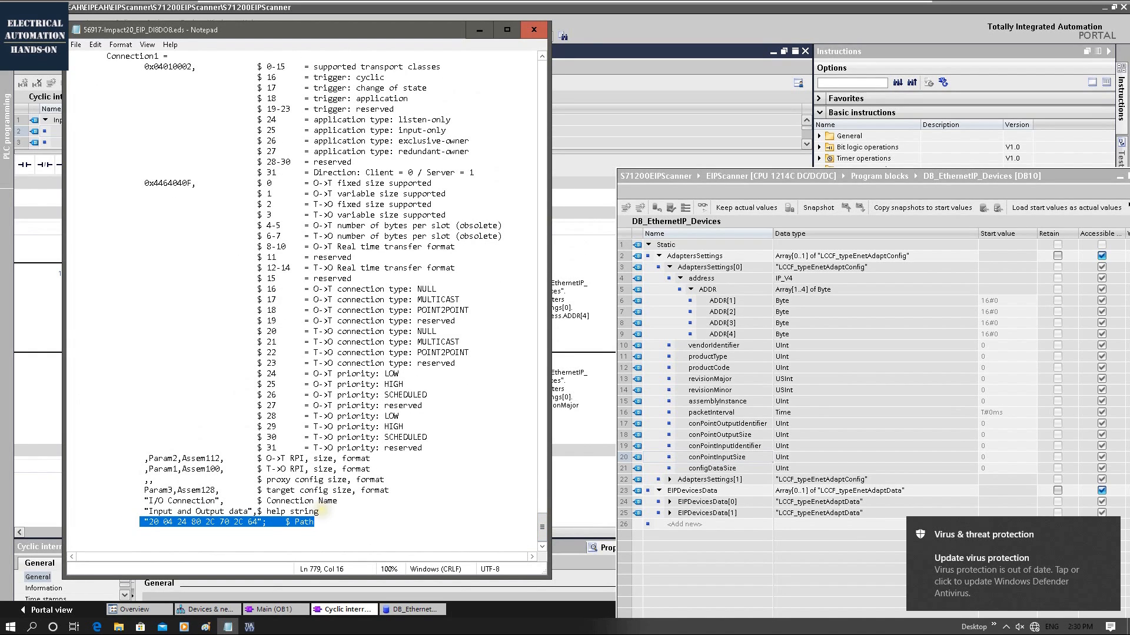
click(218, 525)
drag(140, 522, 318, 513)
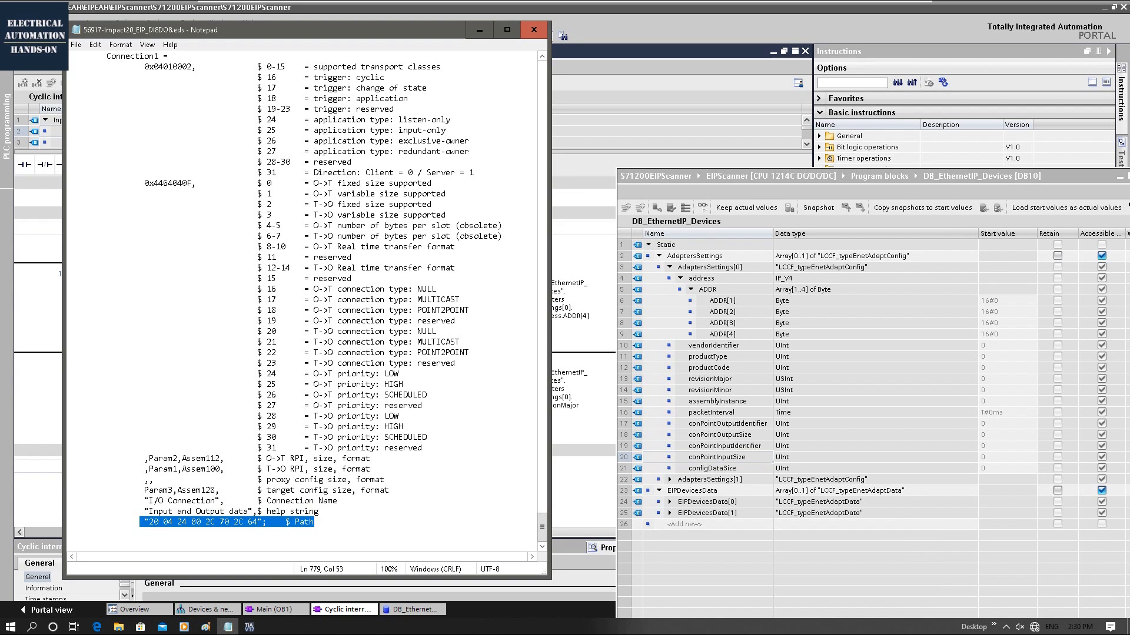
click(326, 529)
double_click(167, 522)
double_click(195, 522)
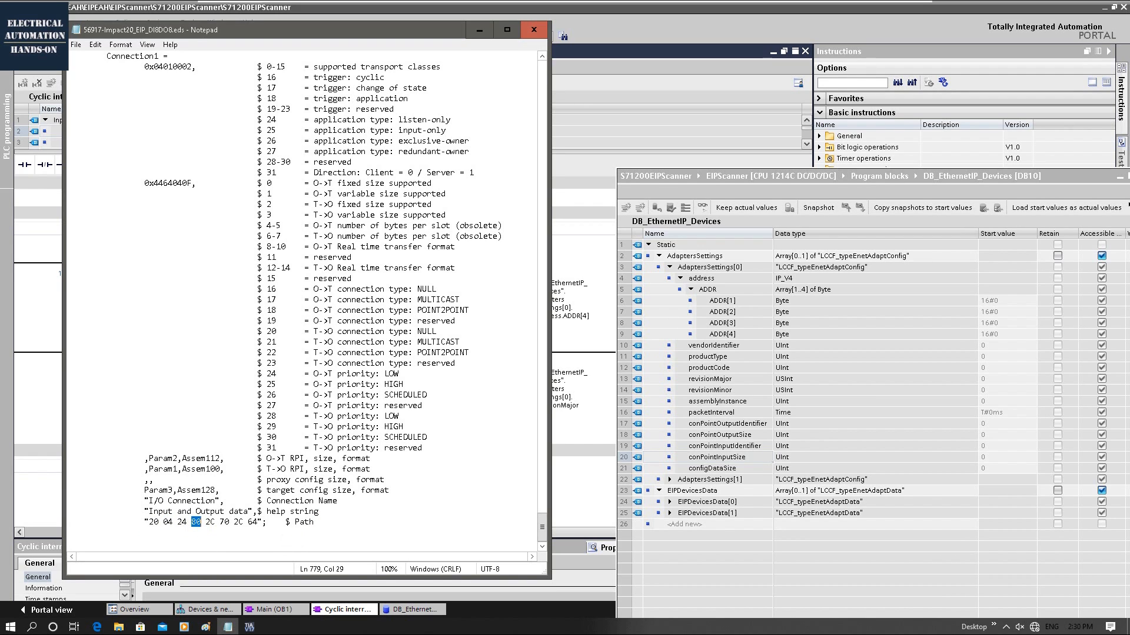
click(414, 523)
drag(310, 509, 64, 194)
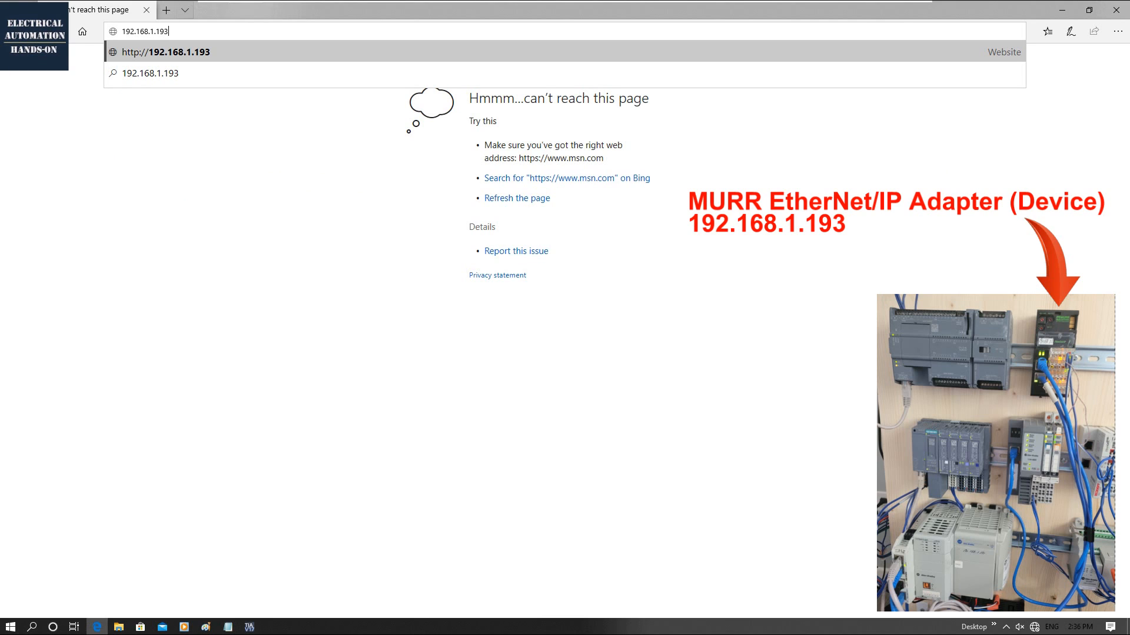
Step: Open the MURR adapter's web page at 192.168.1.193, view the Edit IMPACT20 settings and return to the home page
key(Return)
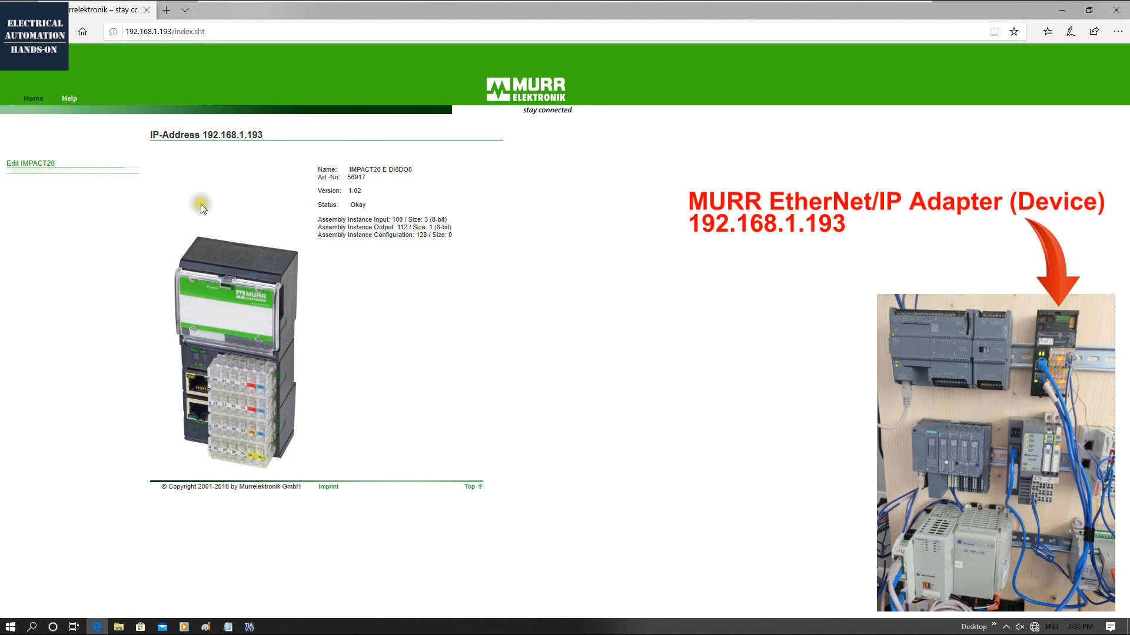
click(35, 168)
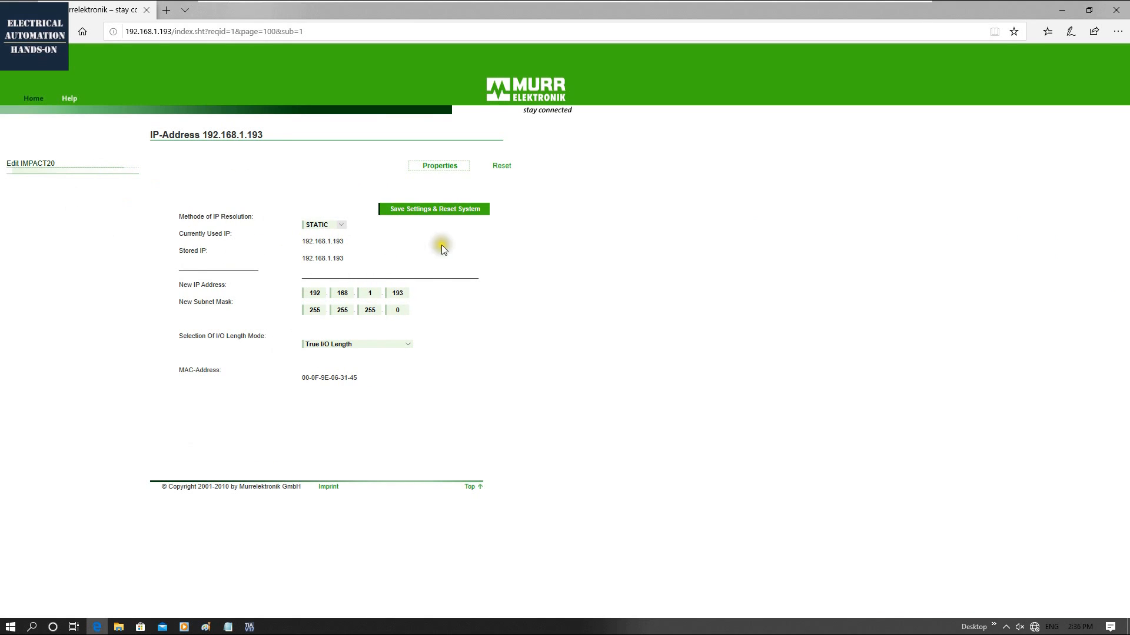
click(32, 101)
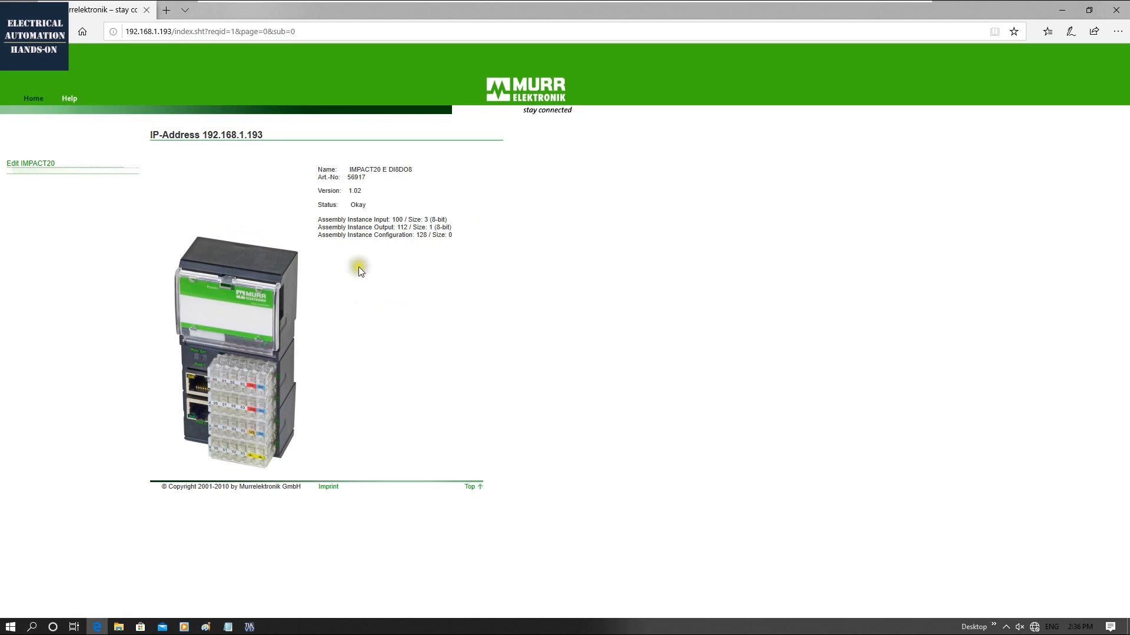
Step: Read the adapter's name and the instance numbers and sizes of its input, output and configuration assemblies
drag(357, 169, 416, 181)
click(428, 197)
drag(317, 222, 384, 222)
click(380, 259)
drag(407, 219, 450, 223)
click(452, 305)
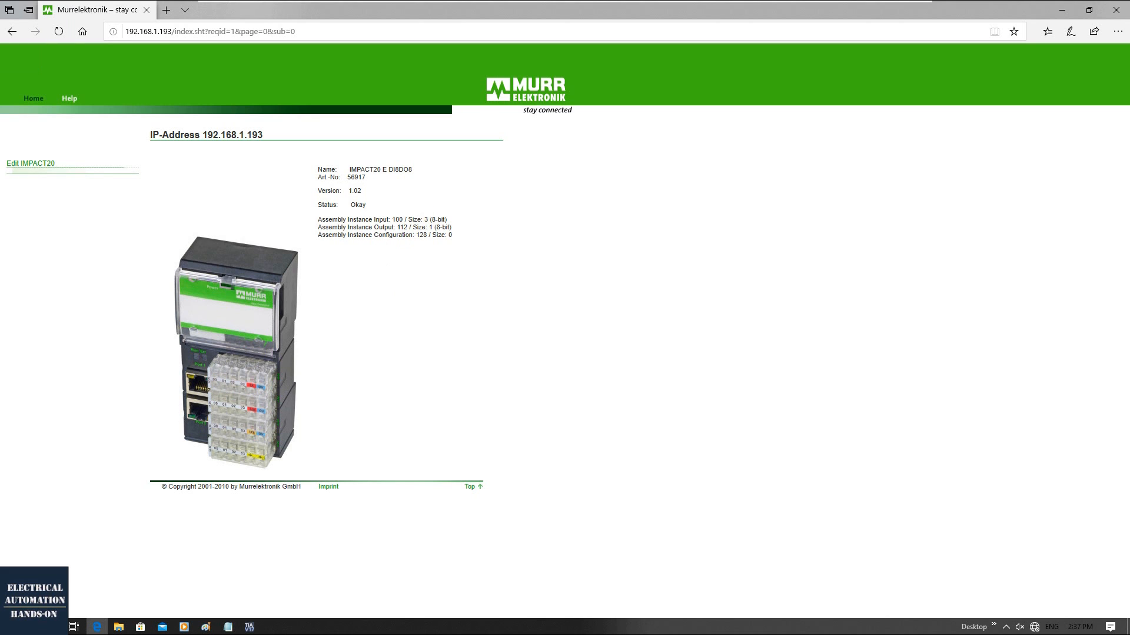
drag(410, 227, 452, 228)
click(502, 270)
drag(371, 235, 318, 168)
drag(446, 242, 453, 235)
click(453, 236)
Step: Minimise the browser, check the Assembly and Connection Manager sections of the EDS file, and minimise the file
click(1061, 11)
scroll(274, 369, down, 7)
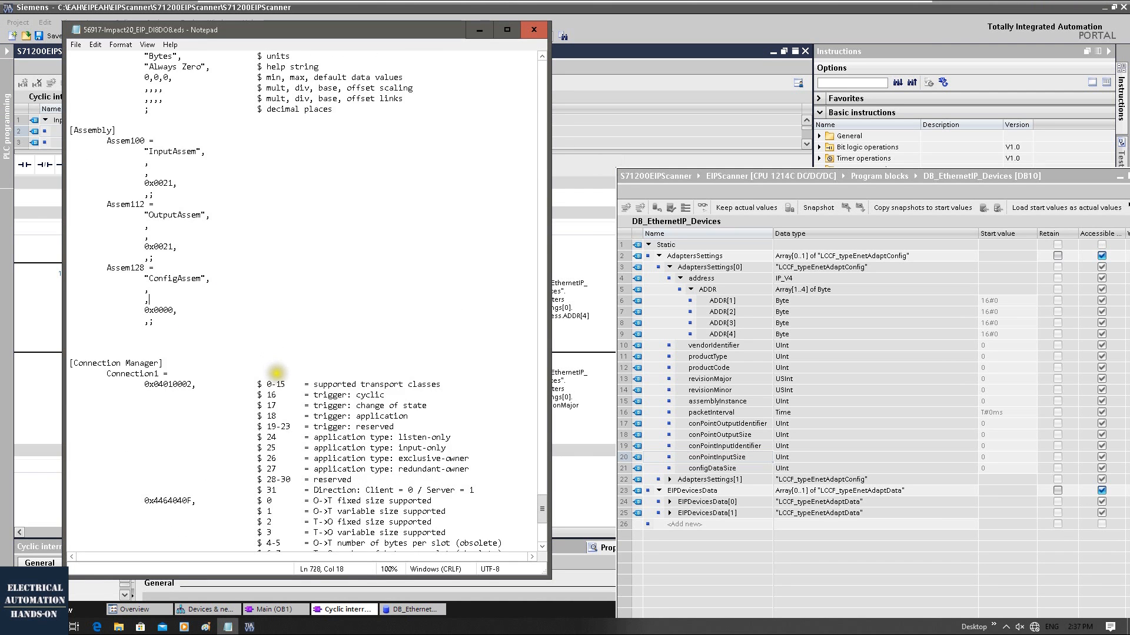
scroll(167, 345, down, 6)
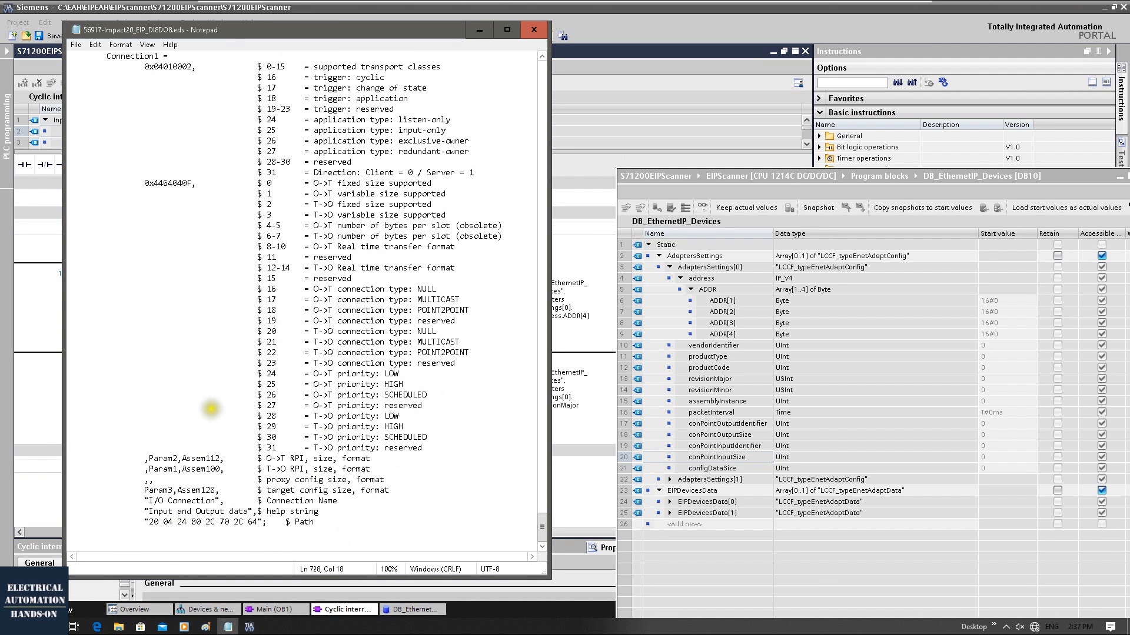
scroll(236, 470, up, 12)
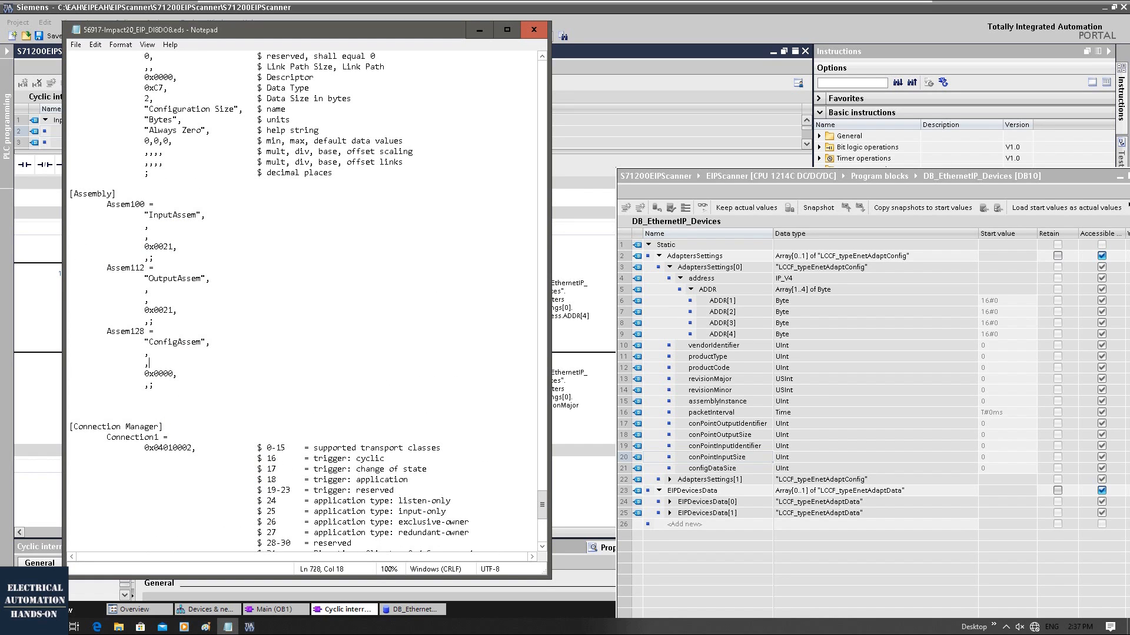
click(477, 31)
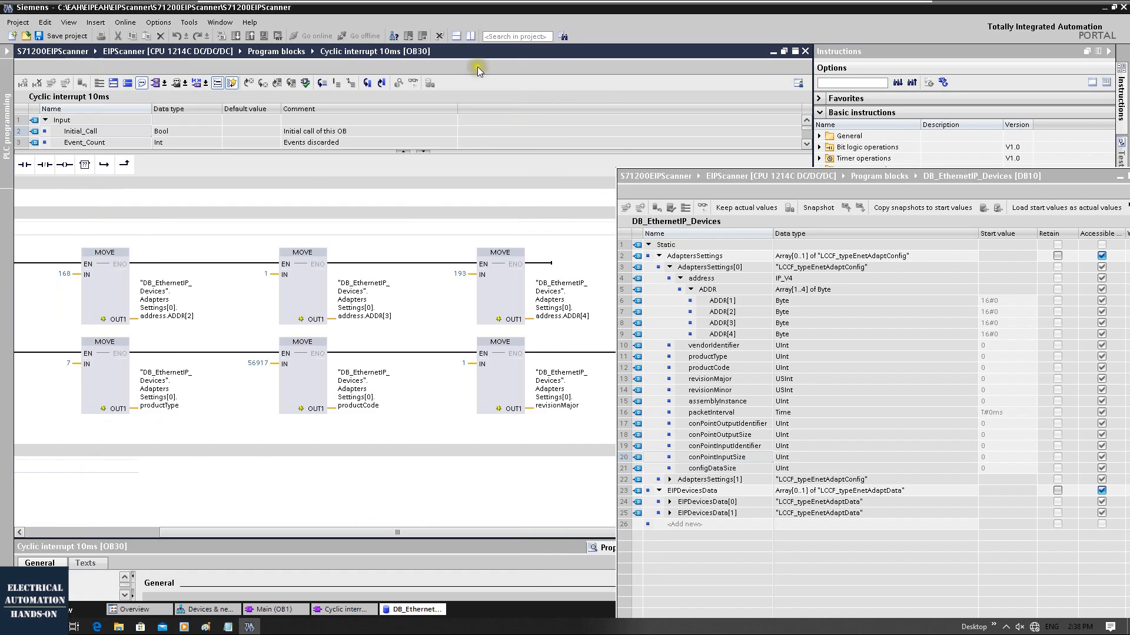
Step: Open a third parallel branch at the start of Network 1 and insert two MOVE instructions in series on it
drag(260, 532, 235, 531)
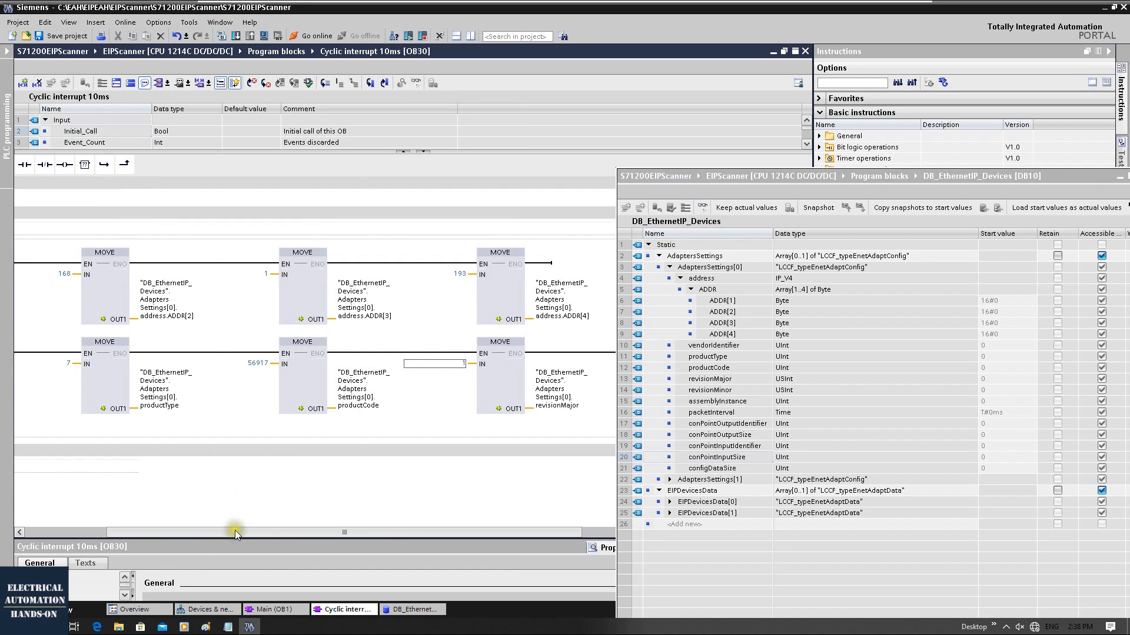
click(80, 386)
drag(199, 532, 118, 532)
click(122, 410)
click(61, 353)
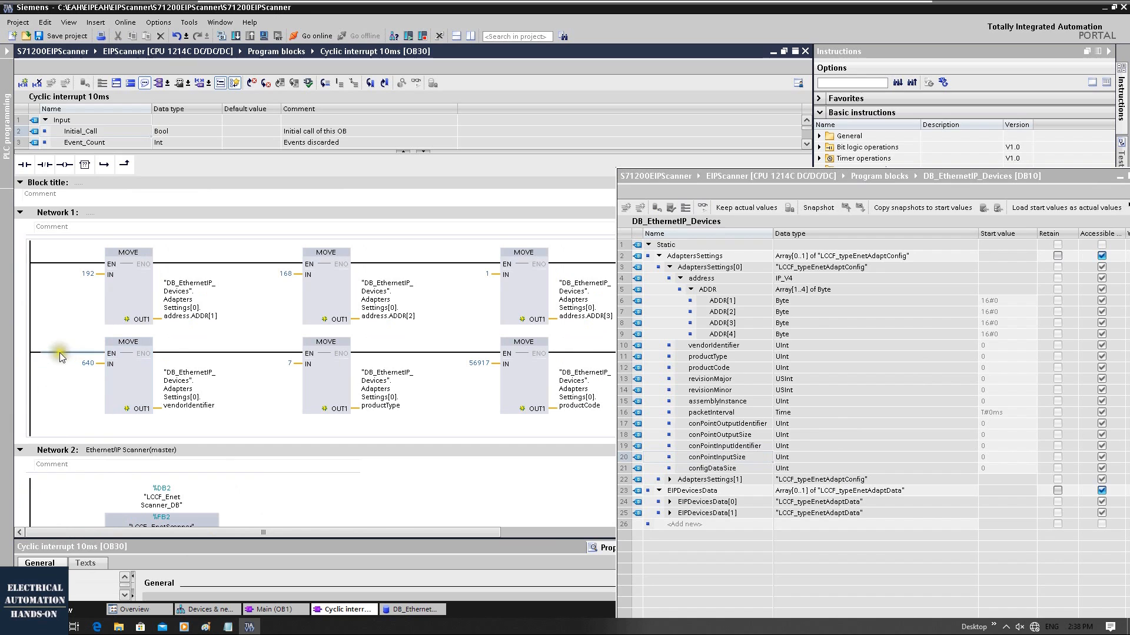
click(105, 168)
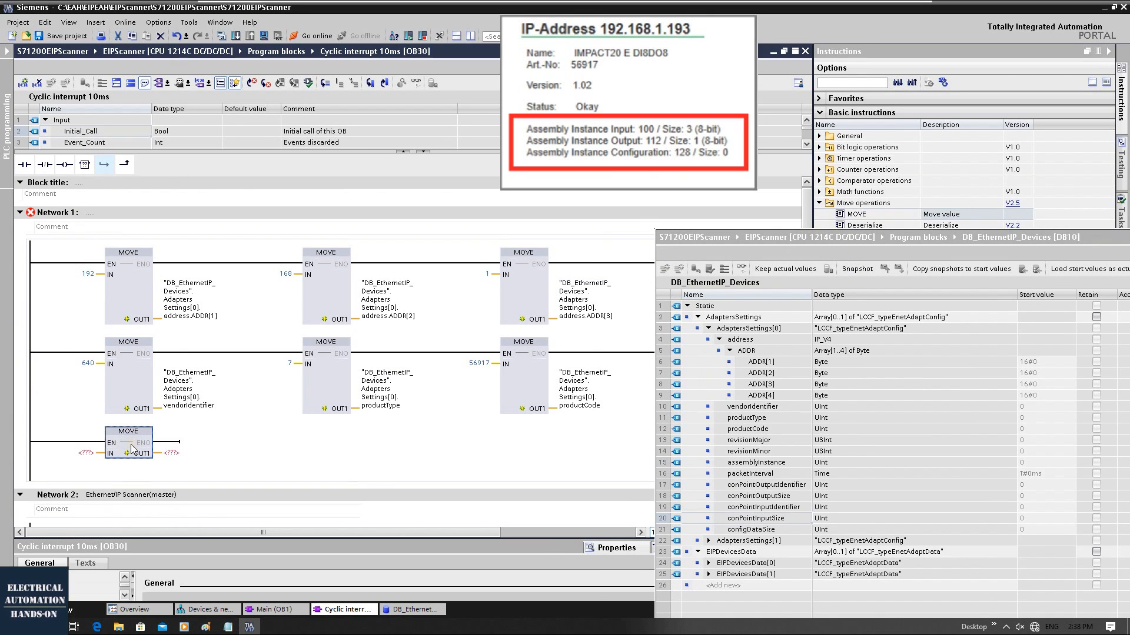
click(179, 442)
key(ctrl+v)
scroll(283, 464, down, 2)
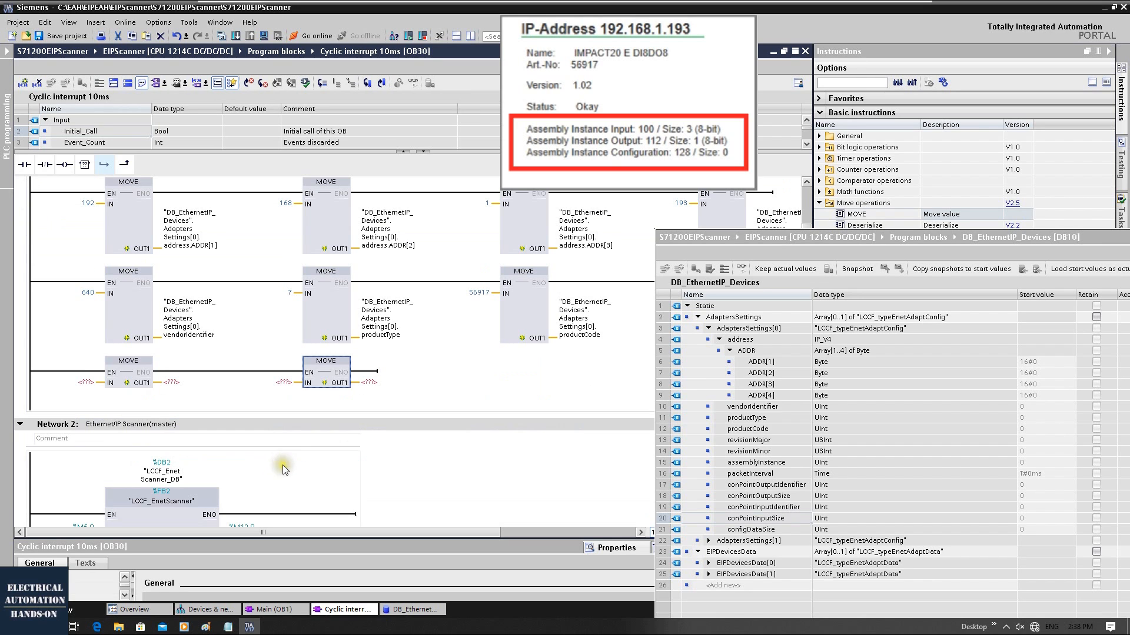
Step: Move the DB_EthernetIP_Devices window up and assign AdaptersSettings[0].conPointInputIdentifier to OUT1 of the third branch's first MOVE
drag(808, 239, 746, 148)
click(746, 359)
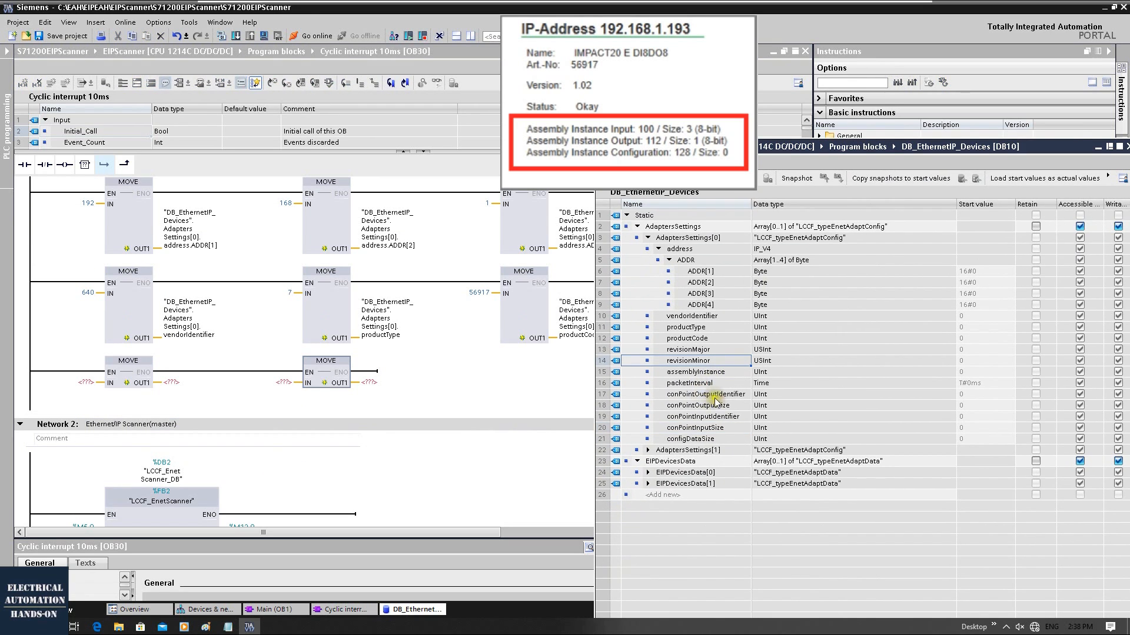
click(712, 418)
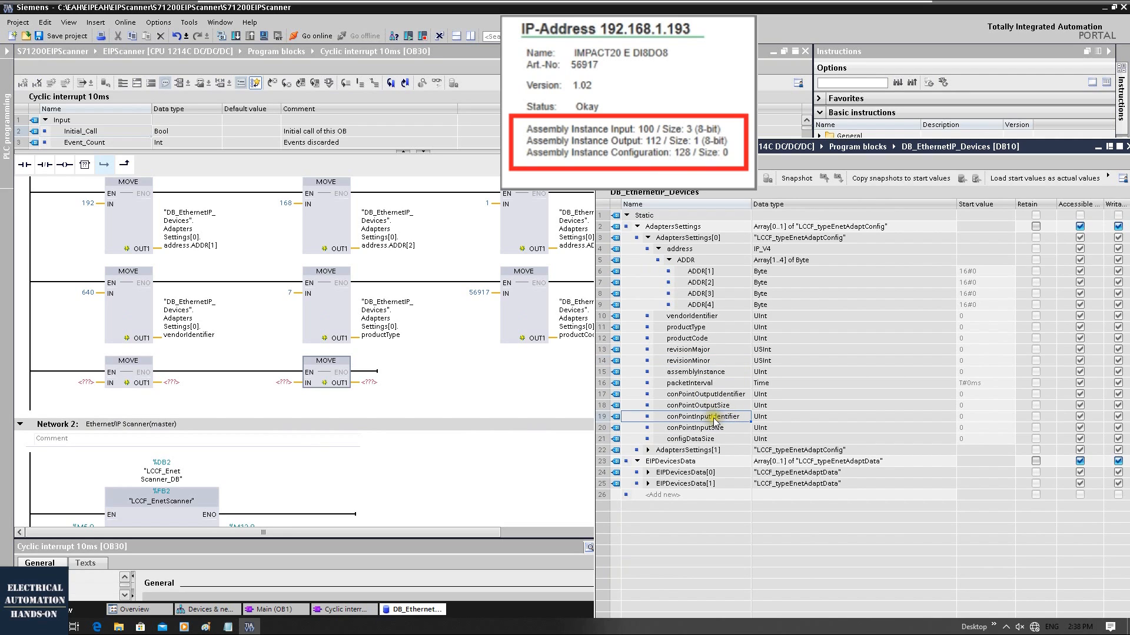
drag(709, 419, 171, 386)
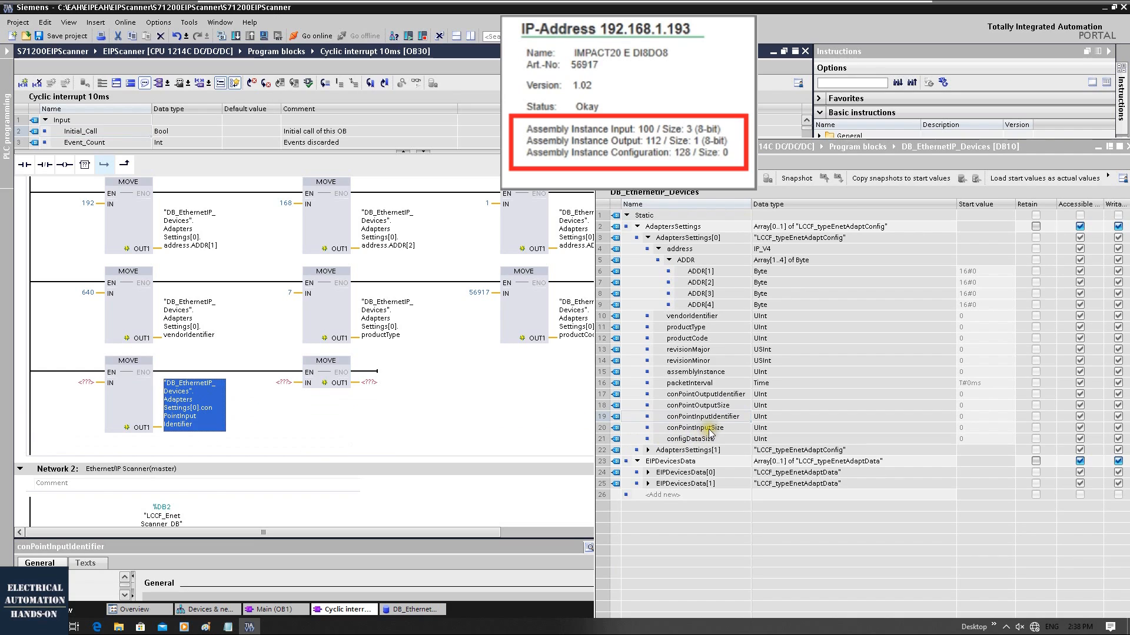
Step: Assign AdaptersSettings[0].conPointInputSize to the third branch's second MOVE and set the branch's IN values to 100 and 3
drag(700, 432, 270, 389)
click(87, 383)
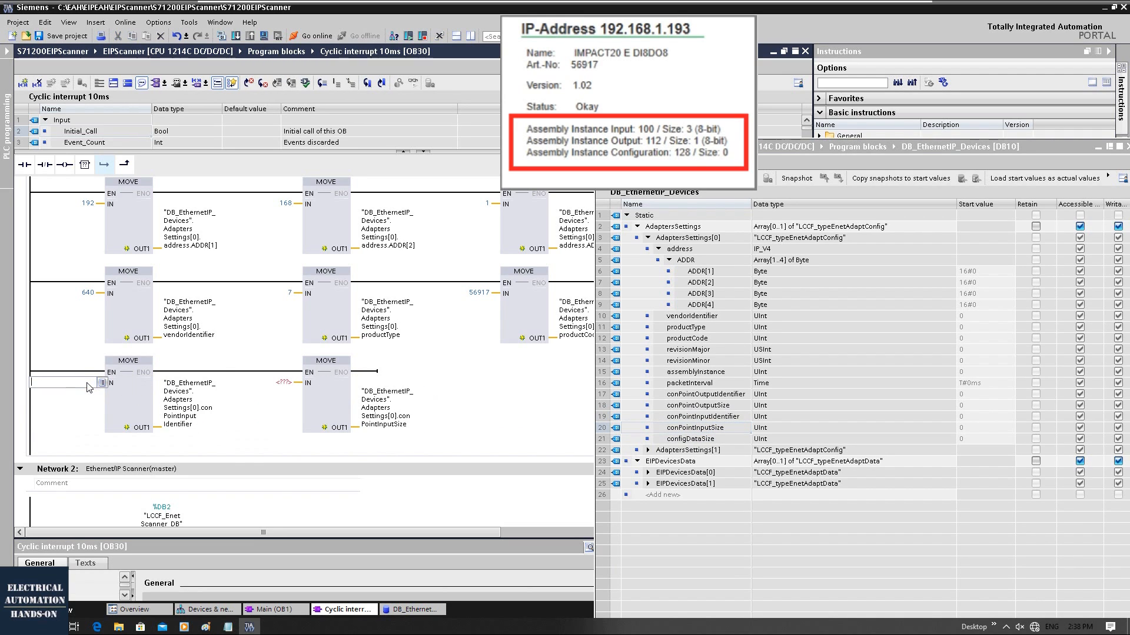
text(100)
key(Return)
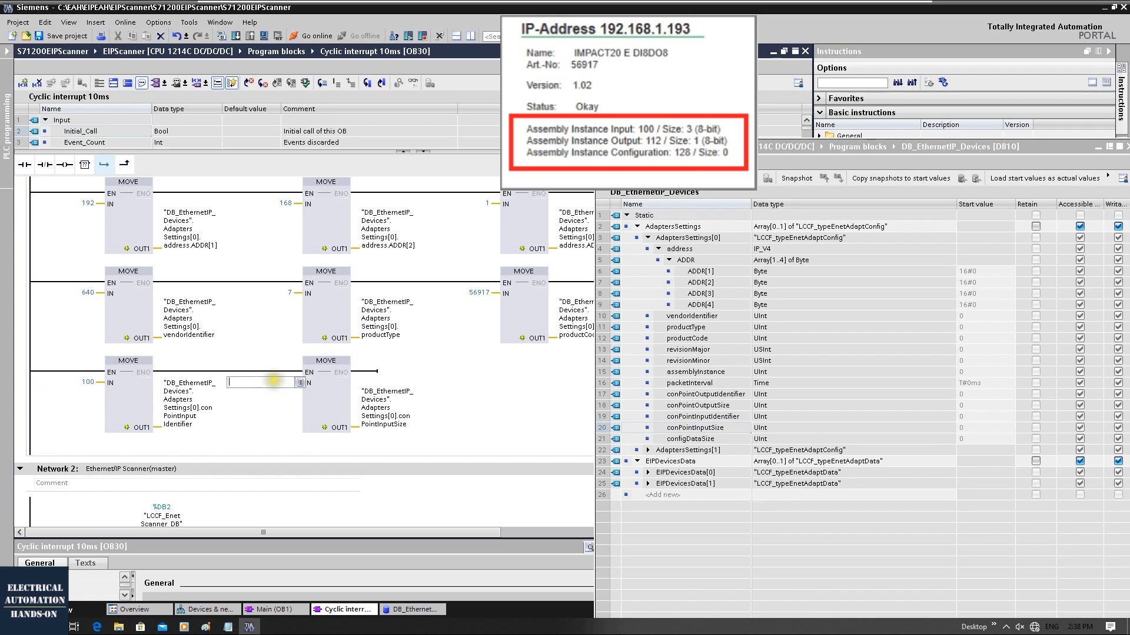
key(Return)
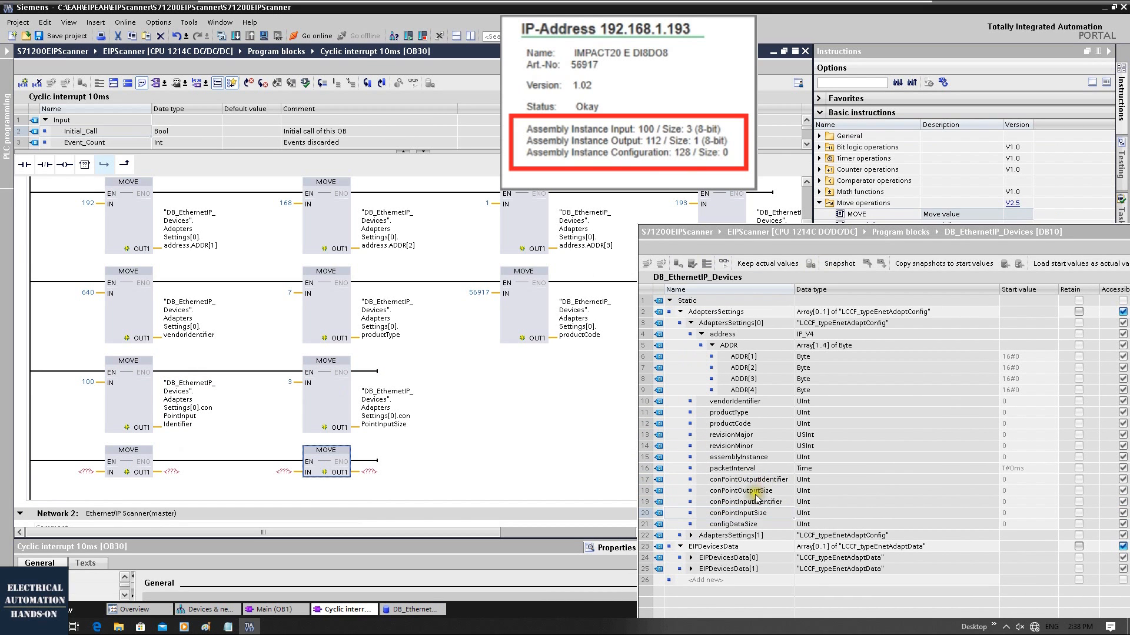
Step: On the fourth branch's first MOVE, transfer 112 to AdaptersSettings[0].conPointOutputIdentifier
click(756, 480)
drag(762, 481, 176, 472)
click(88, 474)
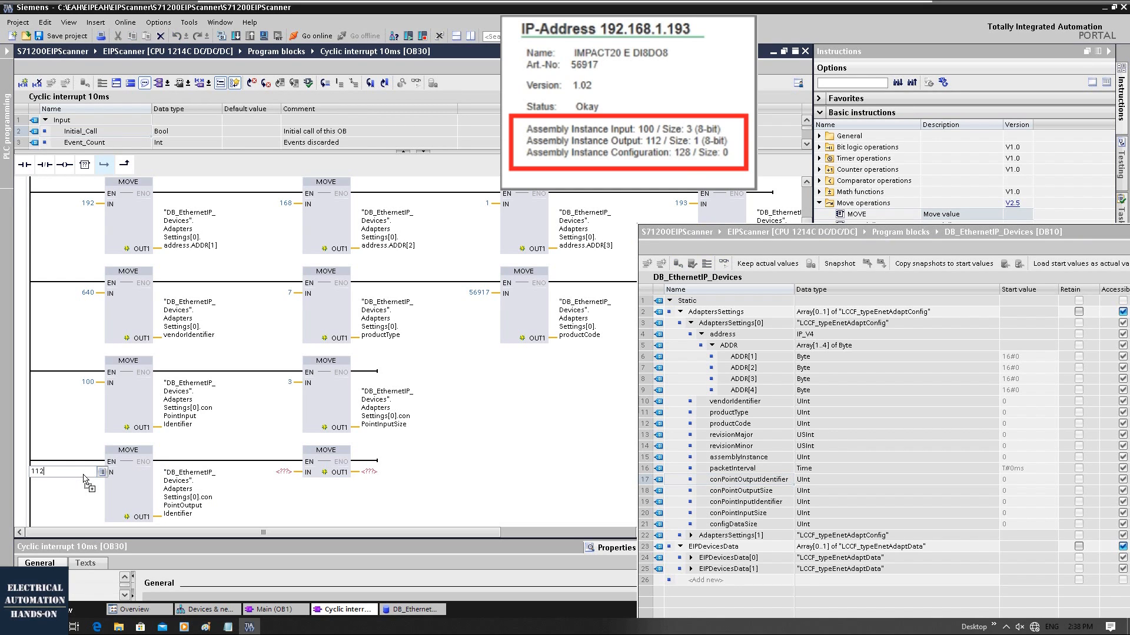
text(112)
key(Return)
Step: On the fourth branch's second MOVE, transfer 1 to AdaptersSettings[0].conPointOutputSize
click(281, 473)
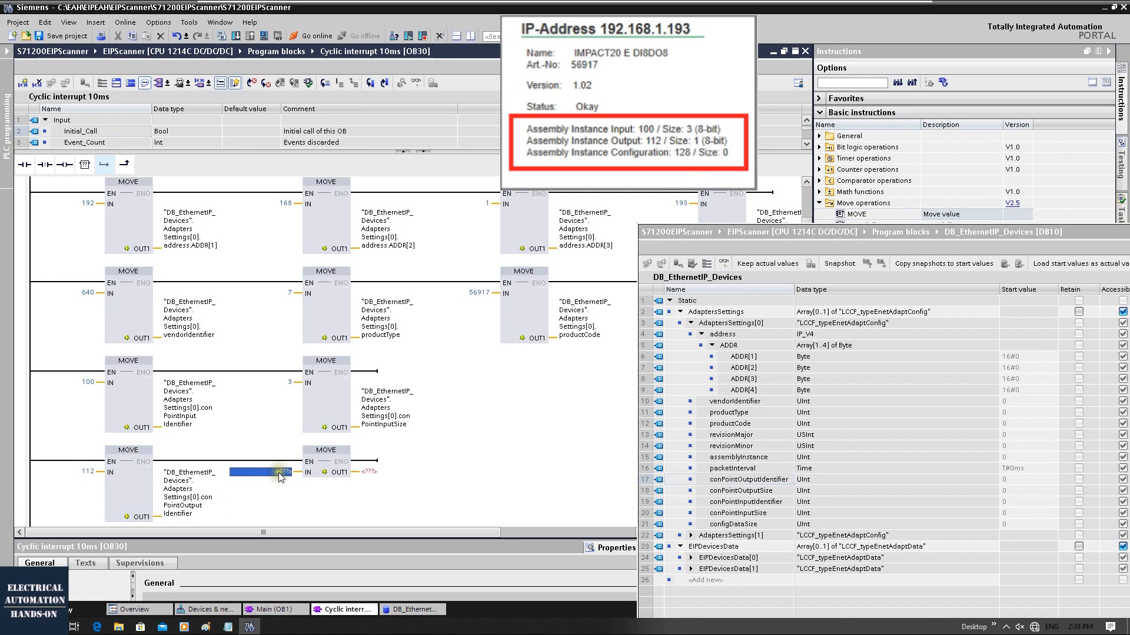
text(1)
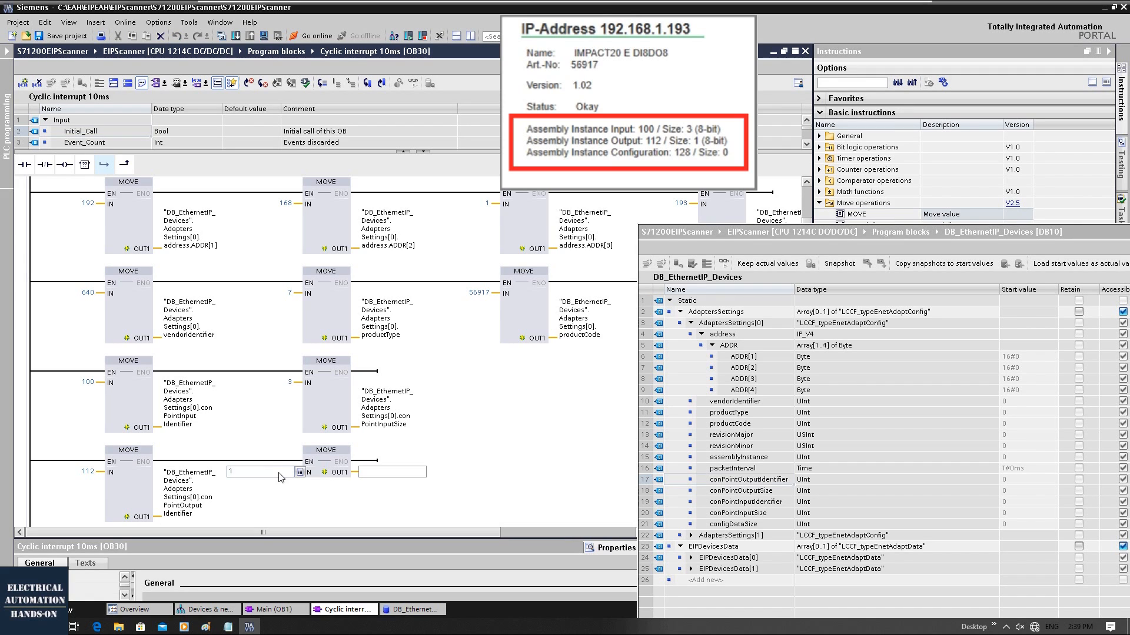
key(Return)
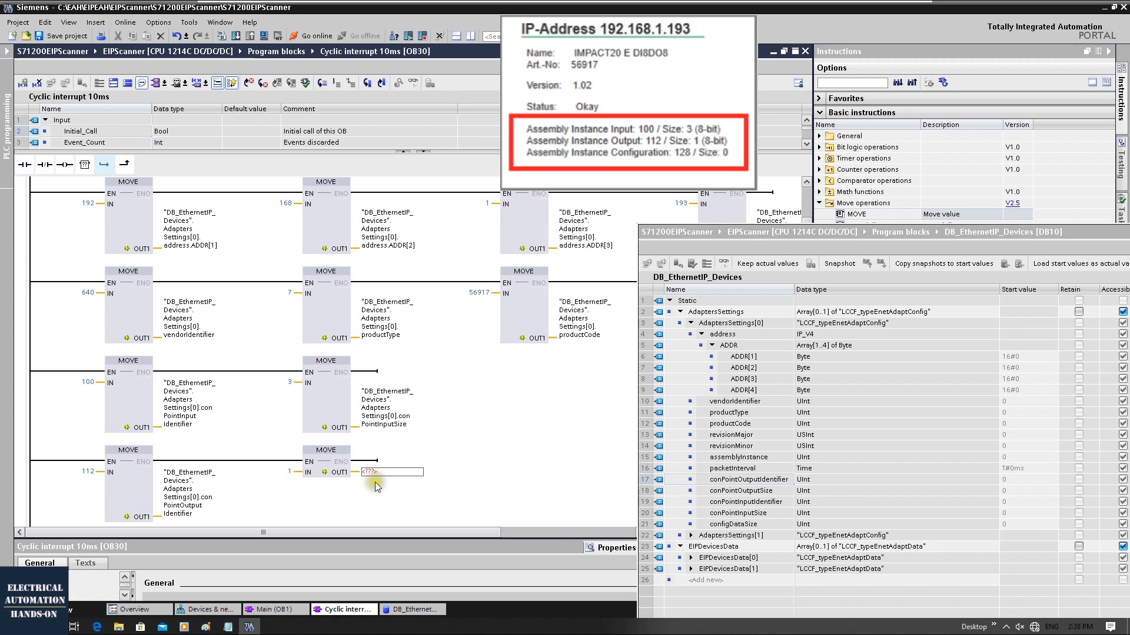
drag(748, 493, 369, 475)
mouse_move(370, 474)
mouse_down()
mouse_move(454, 454)
mouse_move(389, 474)
mouse_up()
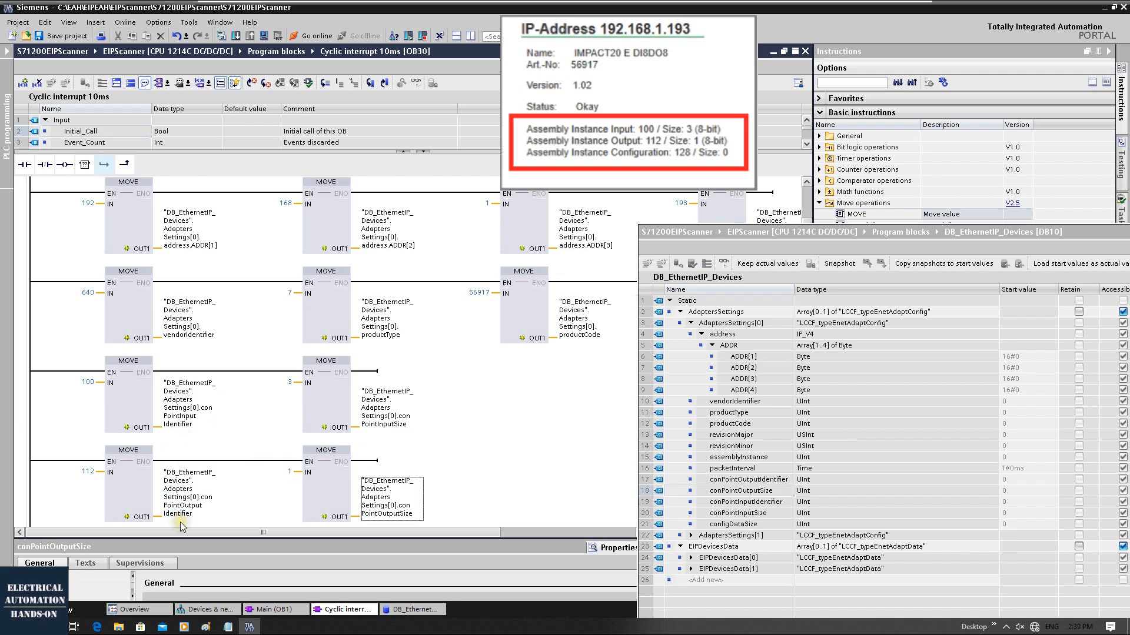
Step: Open a fifth parallel branch in Network 1 and add a MOVE that transfers 128 to AdaptersSettings[0].assemblyInstance
scroll(141, 447, down, 3)
click(104, 166)
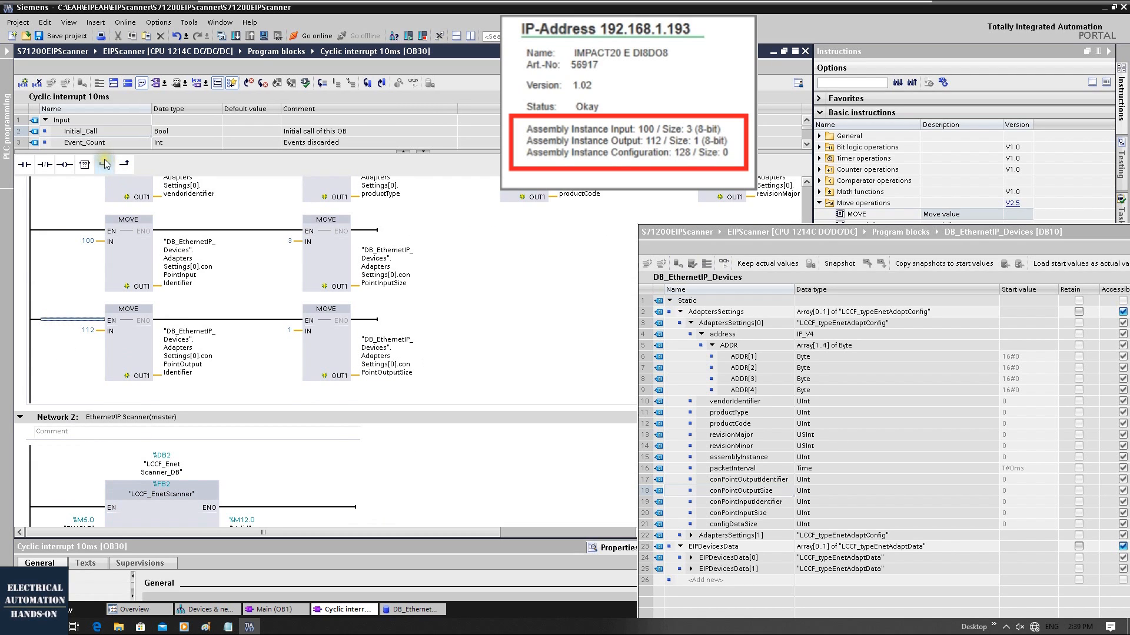
drag(856, 216, 37, 354)
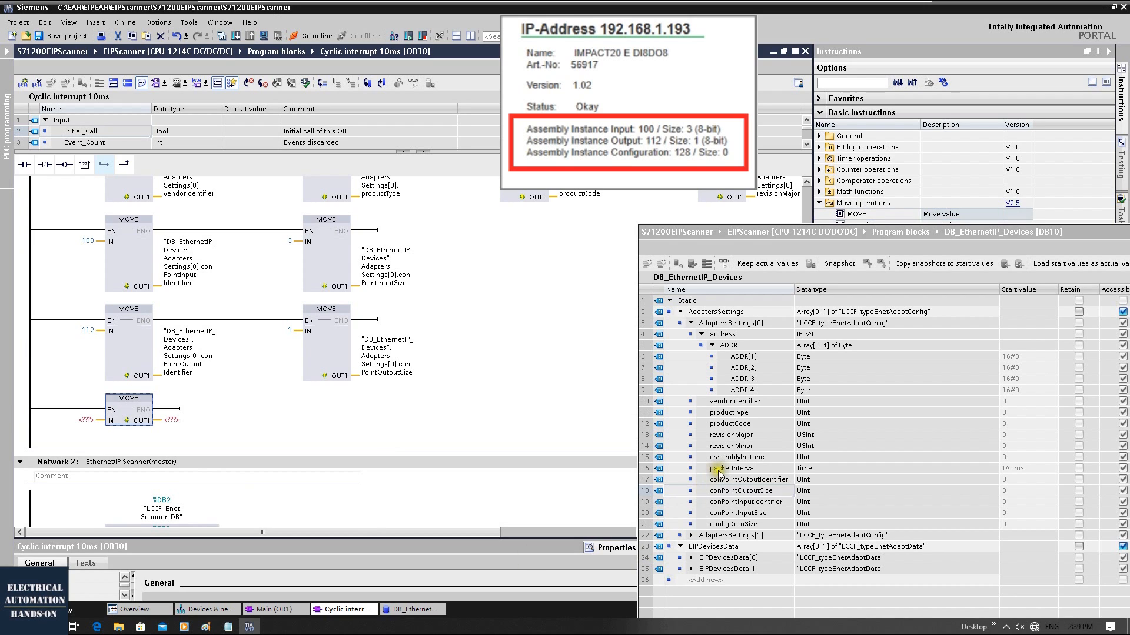
click(738, 458)
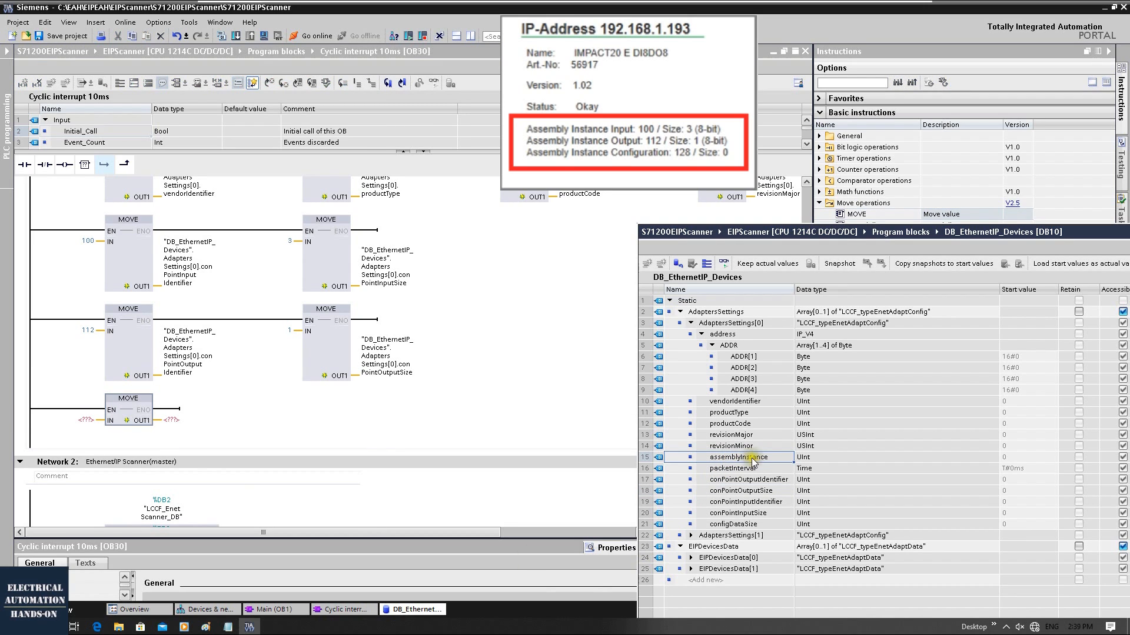
drag(758, 463, 172, 420)
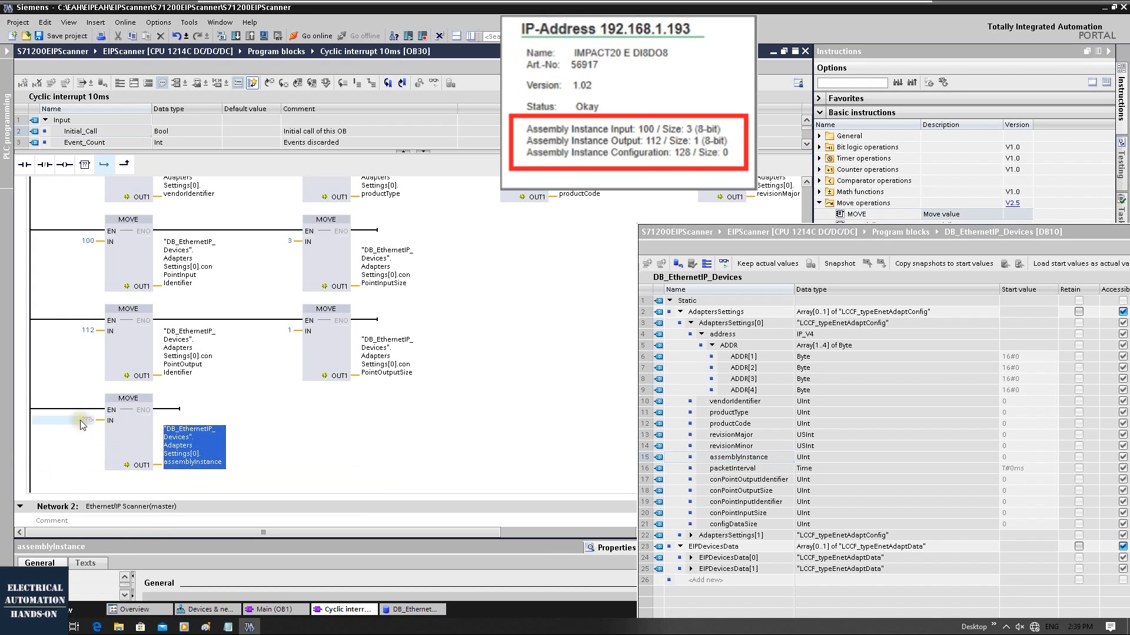
click(83, 420)
key(Return)
Step: Add a second MOVE in series on the fifth branch that transfers 0 to AdaptersSettings[0].configDataSize
drag(856, 214, 180, 409)
drag(752, 525, 379, 425)
click(277, 420)
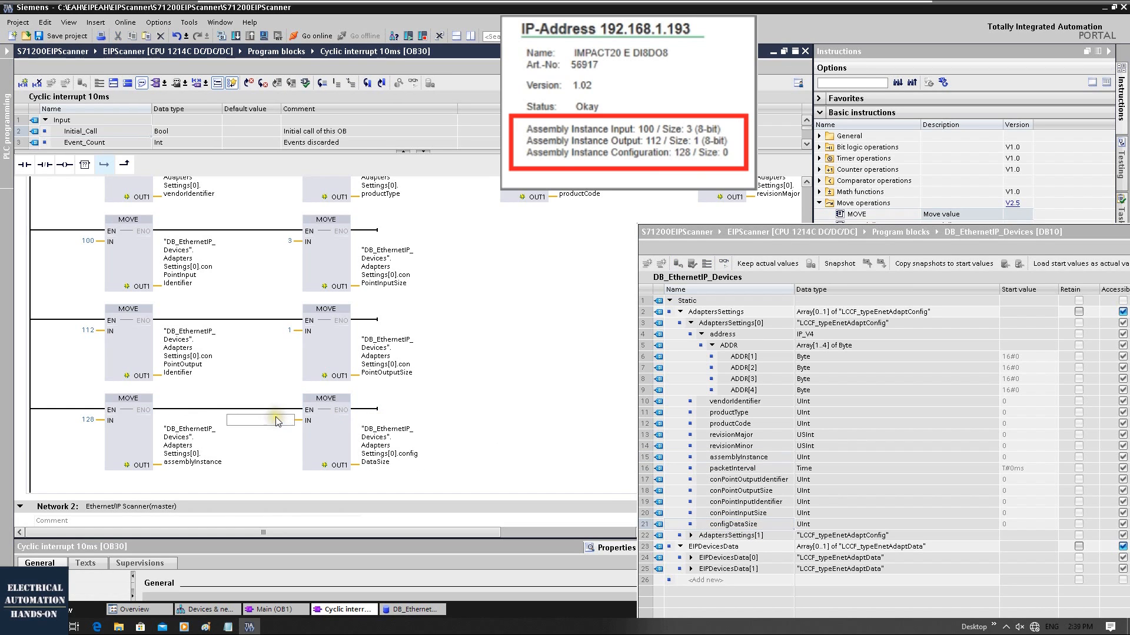
text(0)
key(Return)
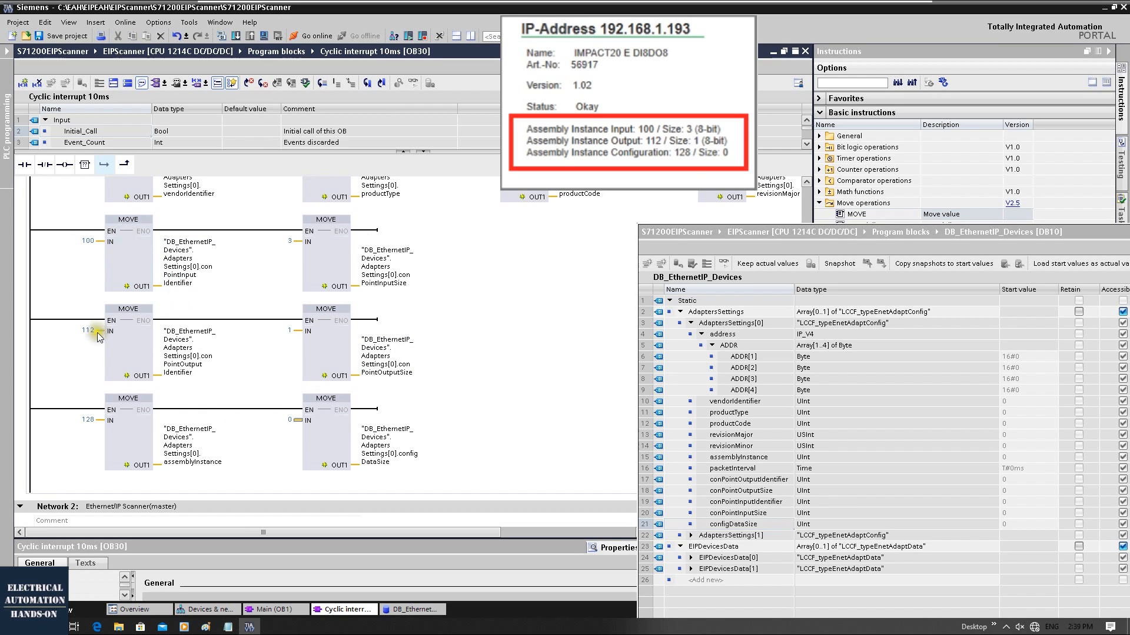
Step: Check the MOVE values against the assembly instances and sizes on the adapter's web page in the browser, and minimise the browser
click(86, 421)
click(289, 234)
click(289, 240)
text(3)
key(Return)
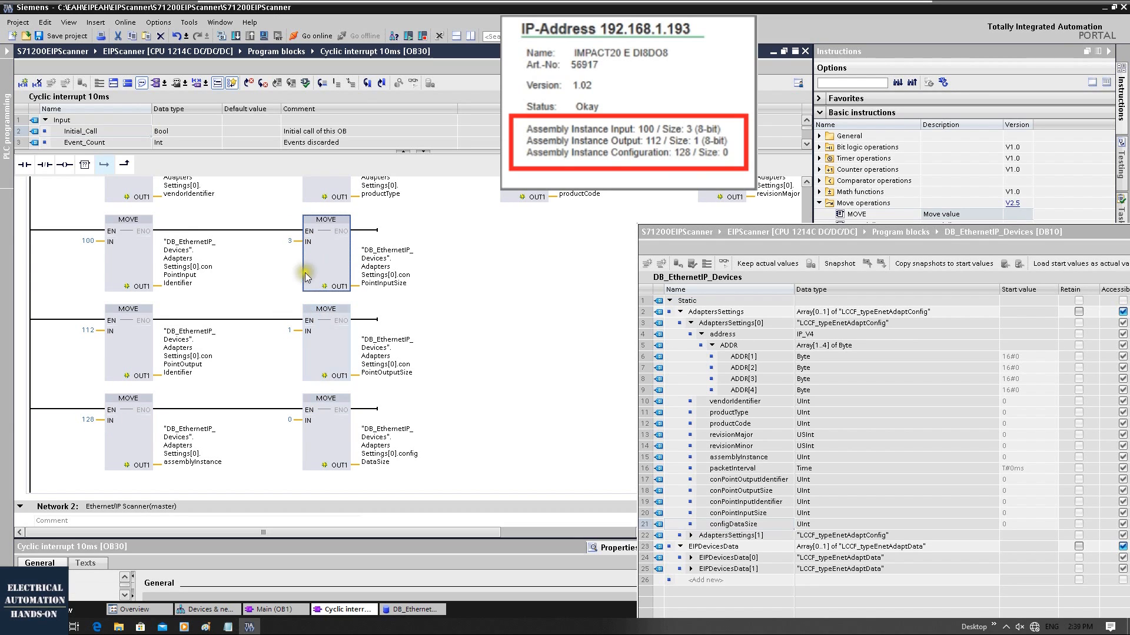
click(301, 421)
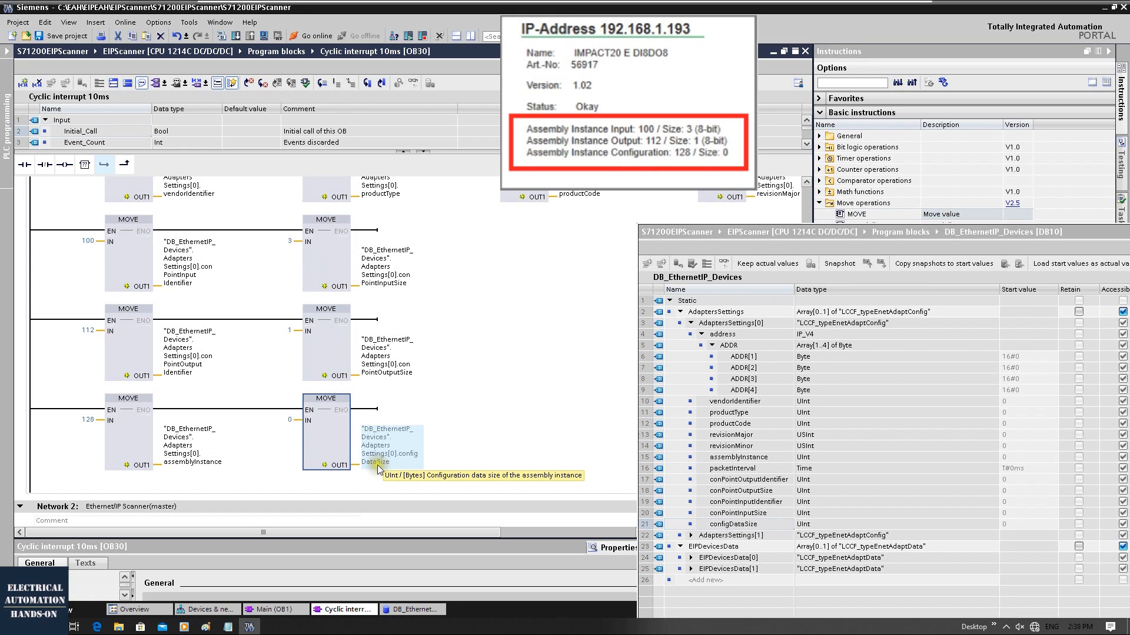
click(97, 627)
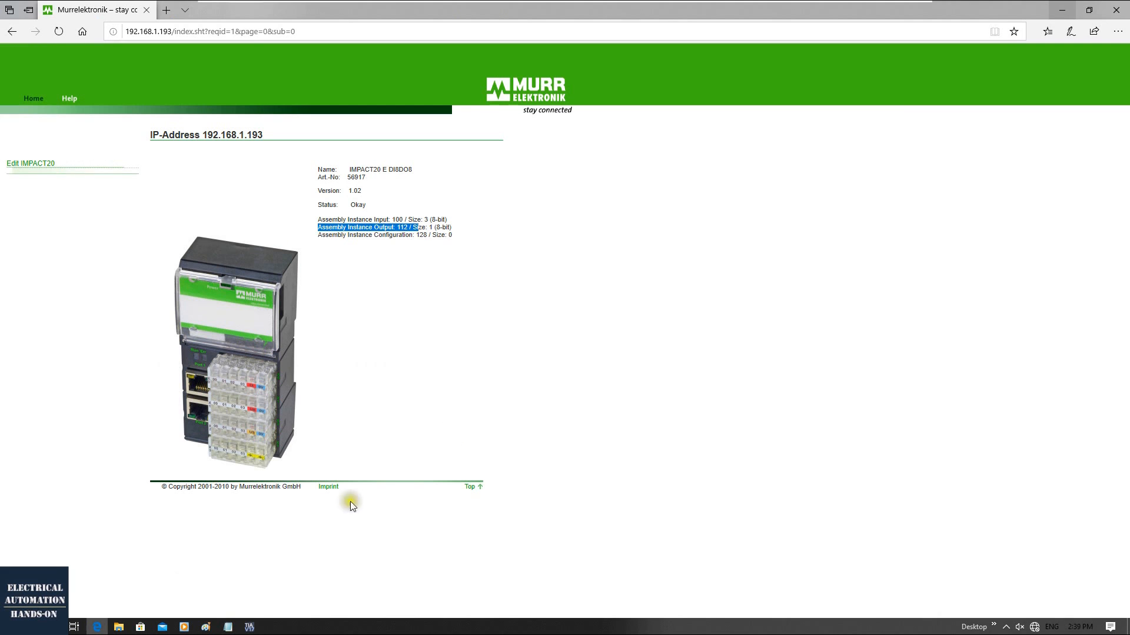
click(428, 294)
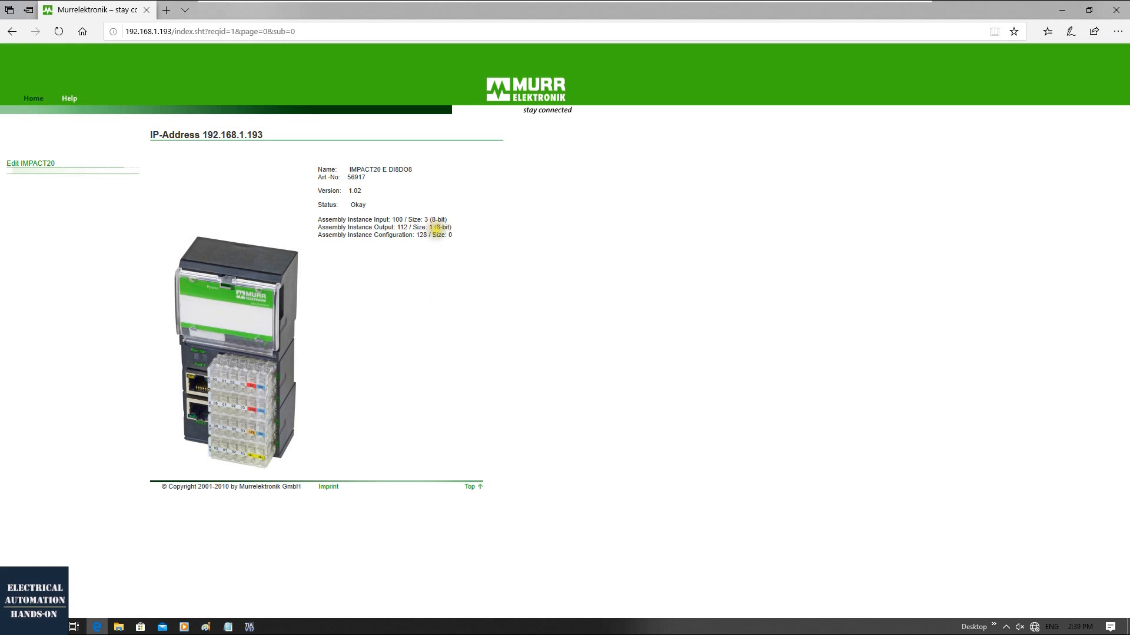
drag(442, 235, 448, 236)
click(523, 302)
click(1062, 10)
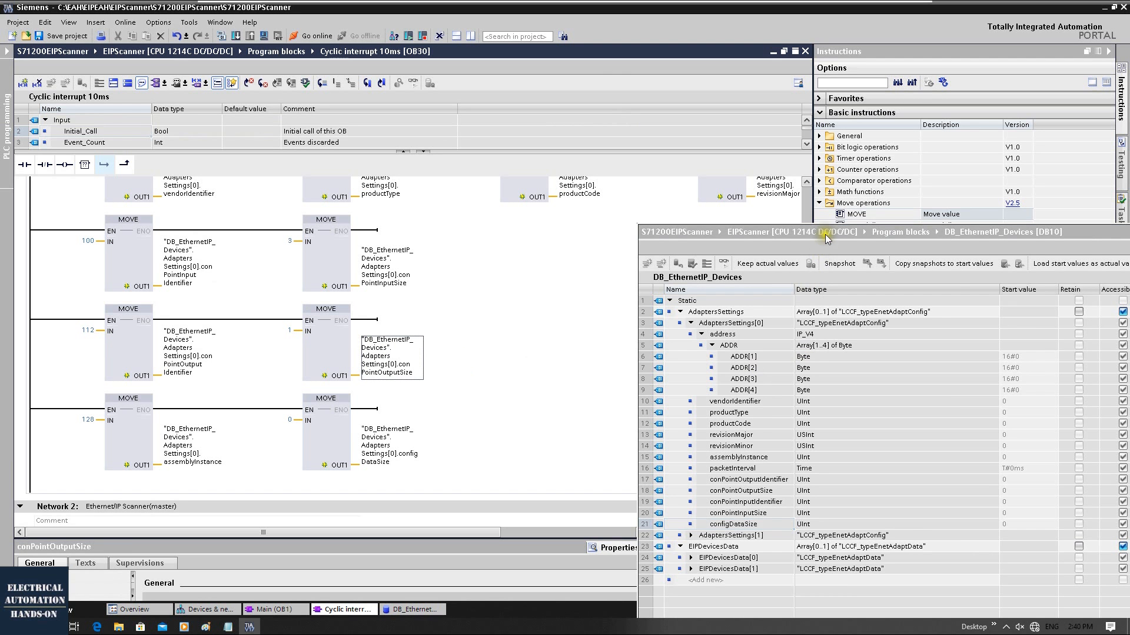
Step: Open a sixth parallel branch in Network 1 and insert a MOVE instruction on it, repositioning the DB_EthernetIP_Devices window as needed
drag(821, 232, 729, 154)
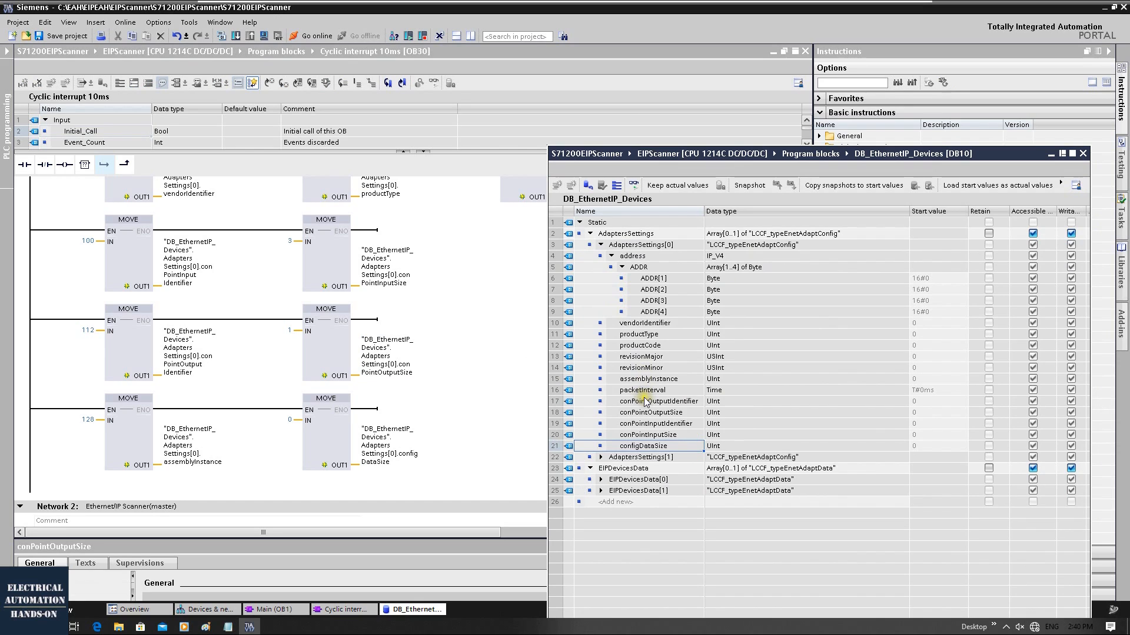
click(630, 391)
drag(629, 391, 38, 448)
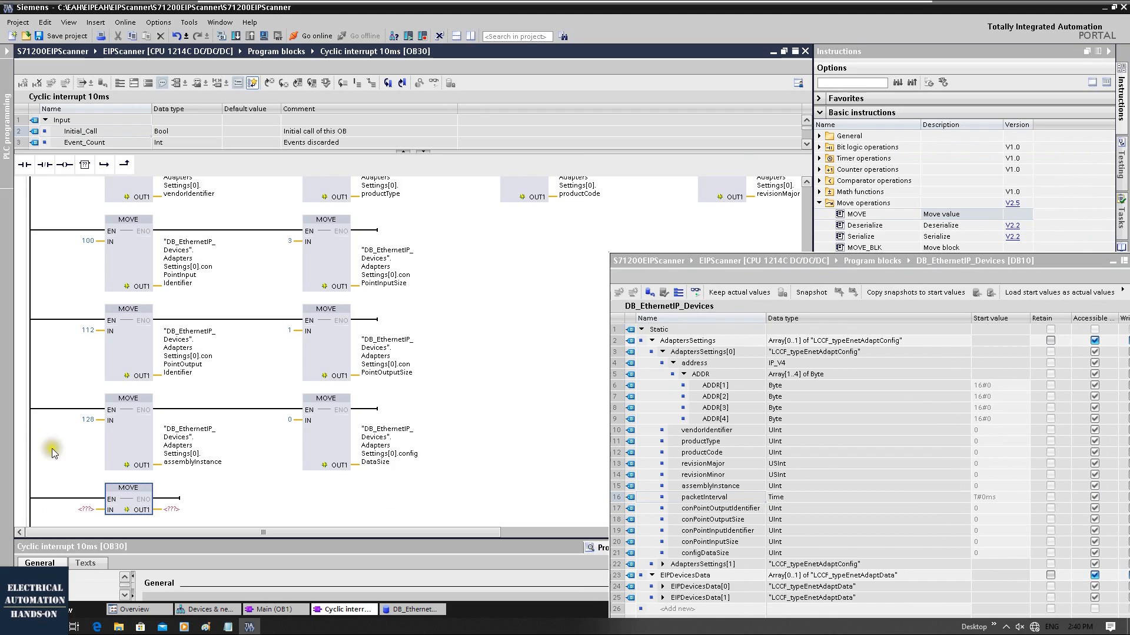
click(253, 503)
scroll(253, 504, down, 1)
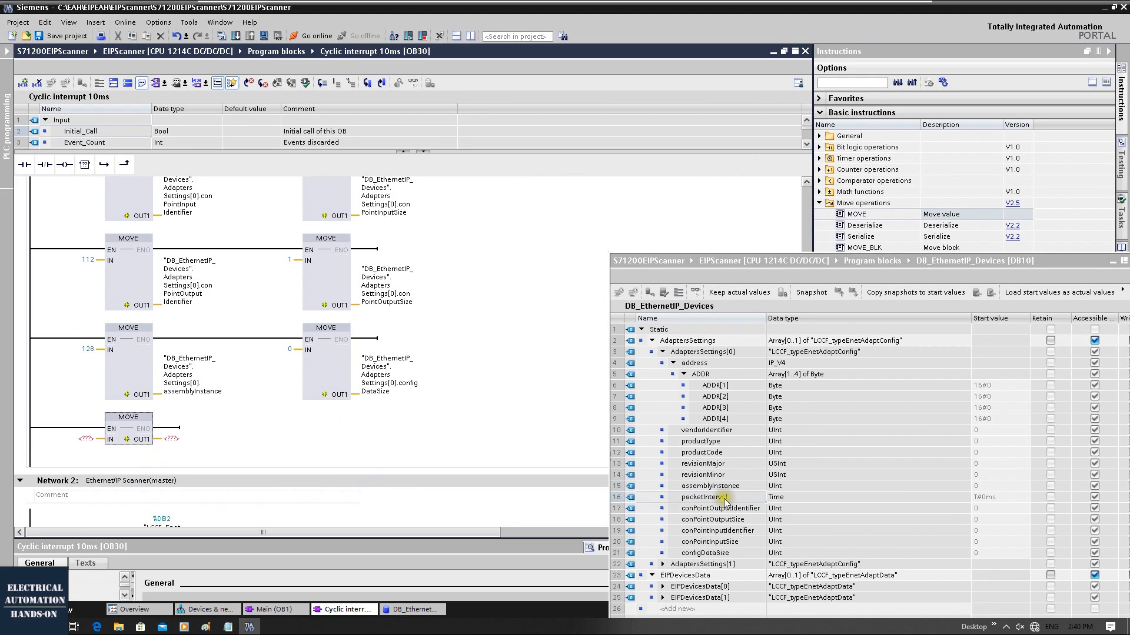
Step: On the sixth branch's MOVE, transfer T#10ms to AdaptersSettings[0].packetInterval and check that element's data type
drag(719, 500, 175, 440)
click(77, 443)
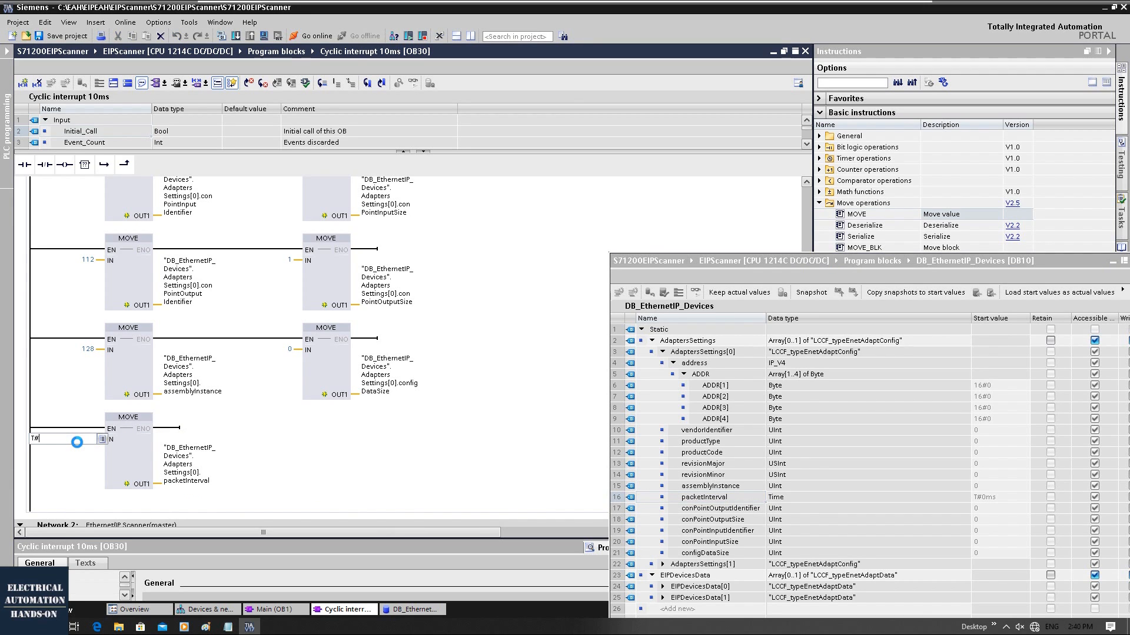
text(T#10ms)
key(Return)
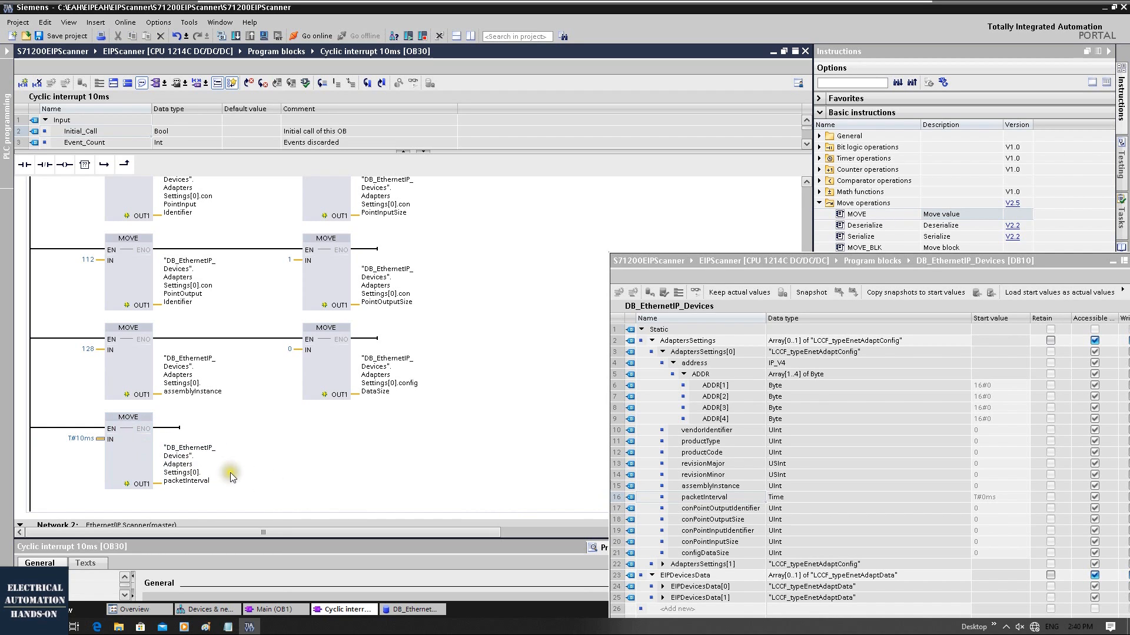
click(706, 496)
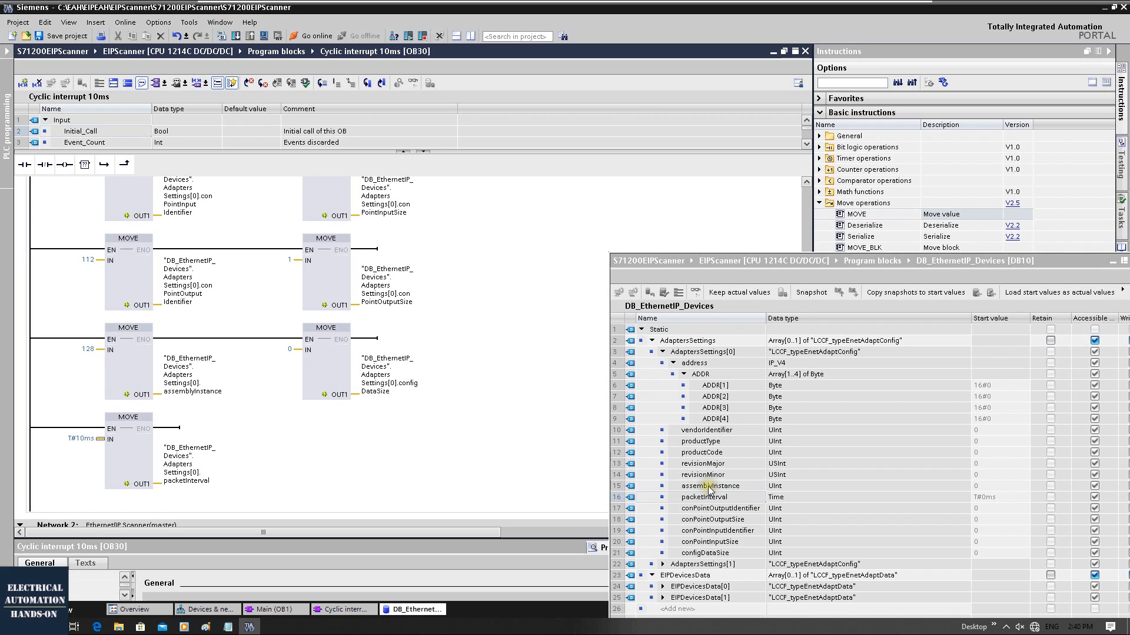
click(778, 498)
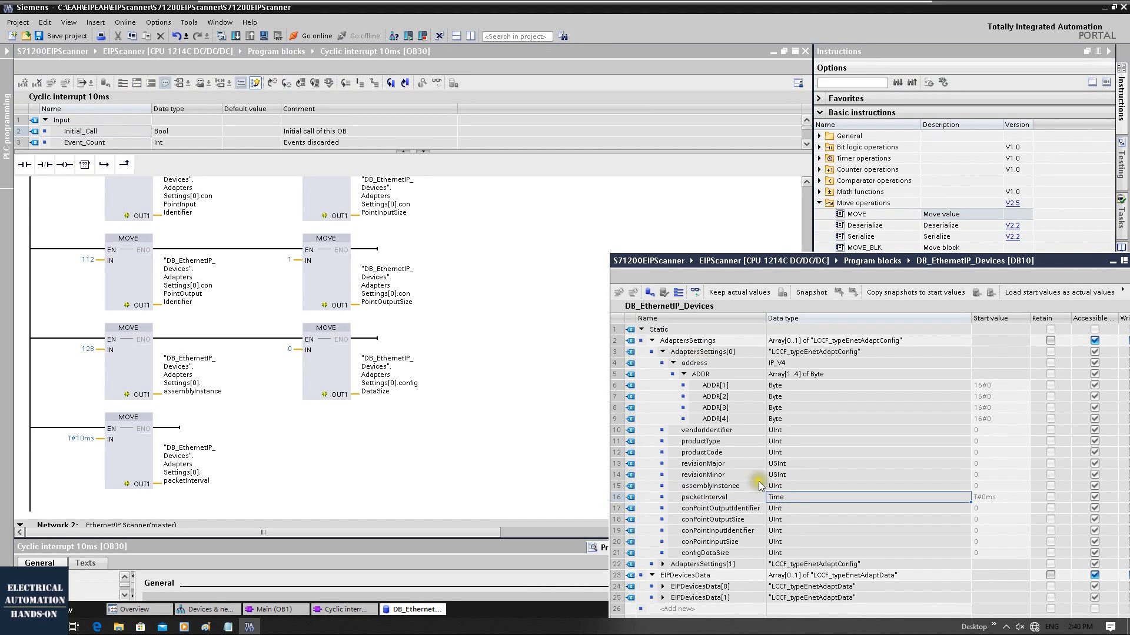
Step: Collapse the block interface table to enlarge the network view and review all MOVE instructions of Network 1
click(500, 322)
drag(522, 152, 523, 108)
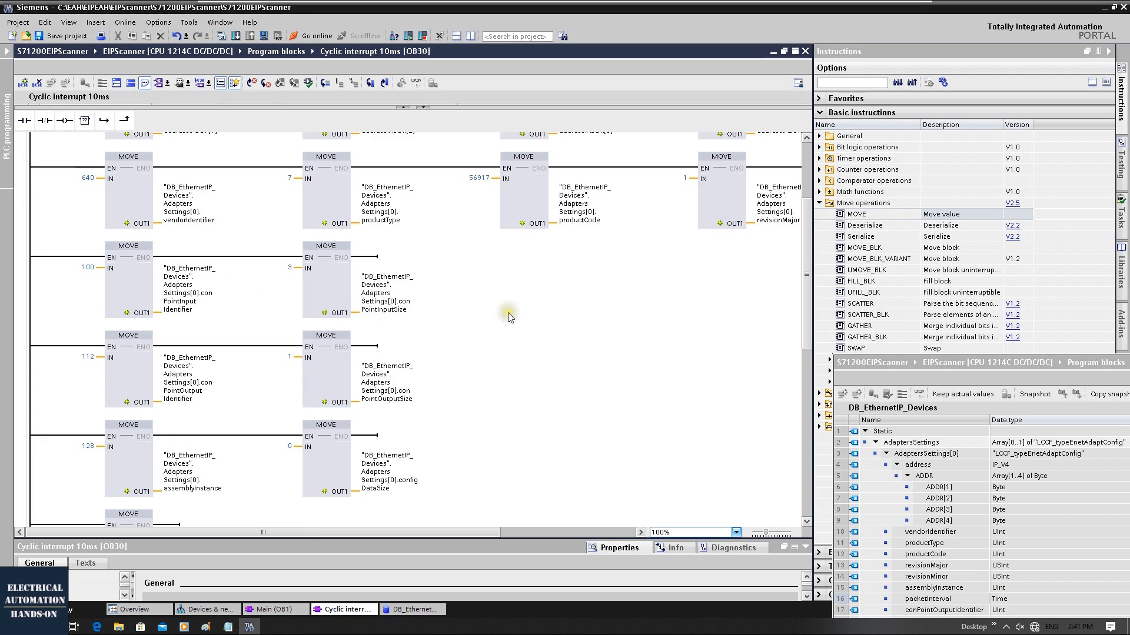
scroll(511, 313, up, 1)
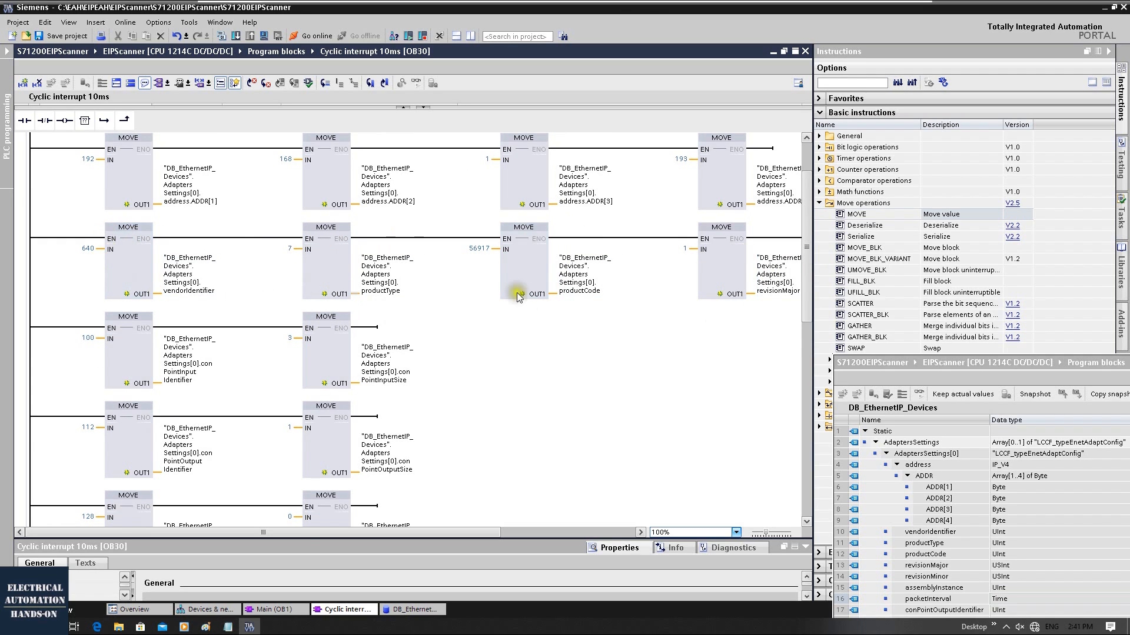
scroll(503, 432, down, 2)
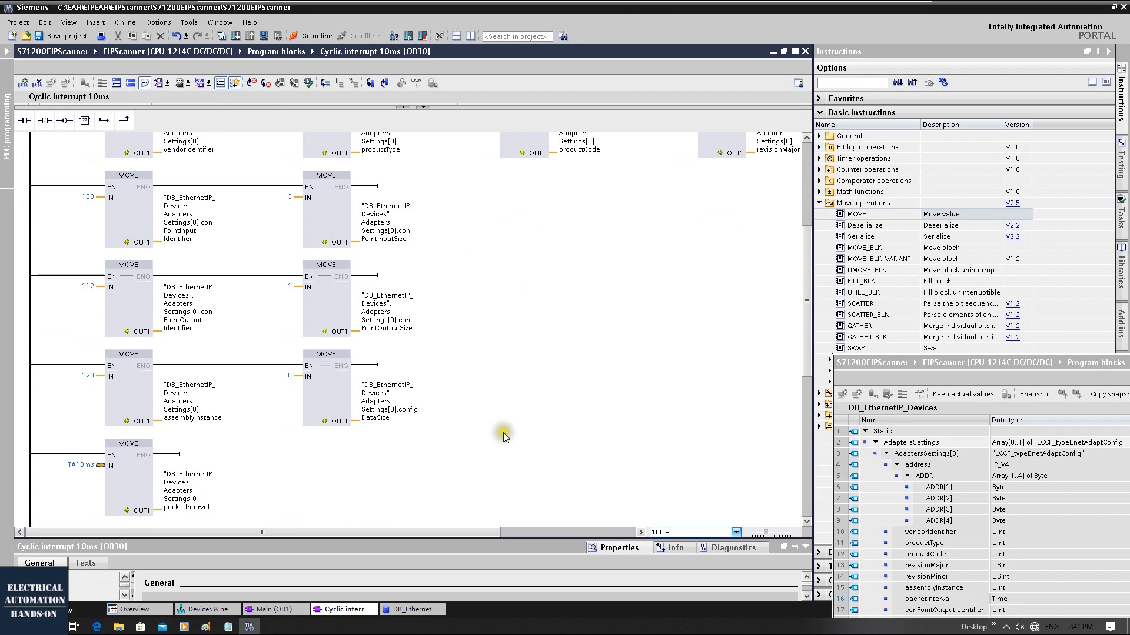
click(115, 491)
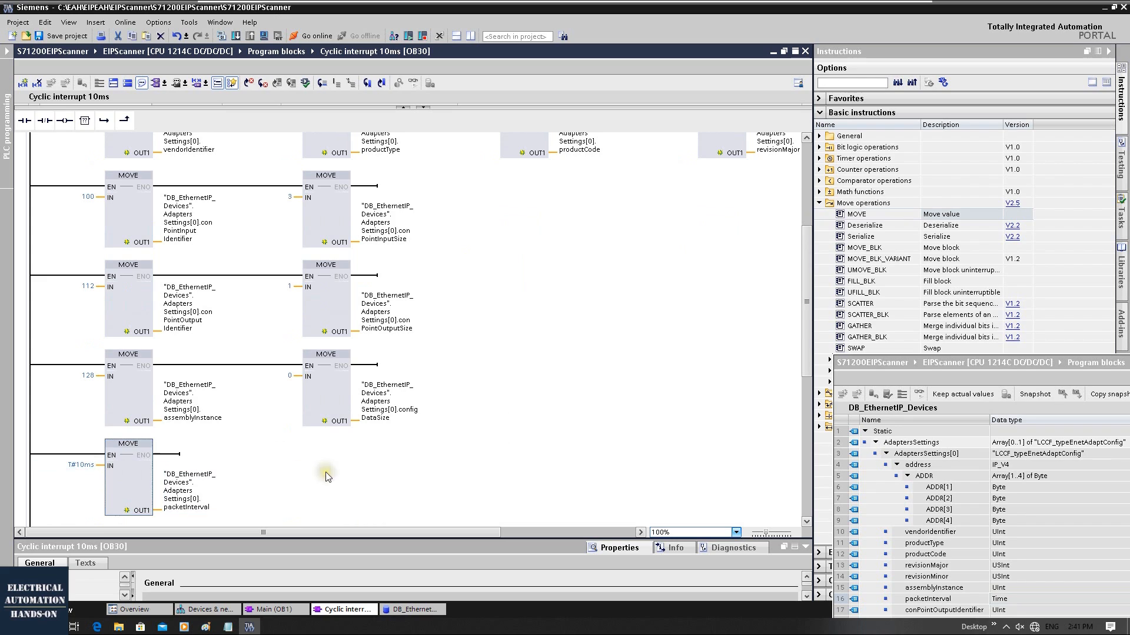
scroll(467, 377, down, 2)
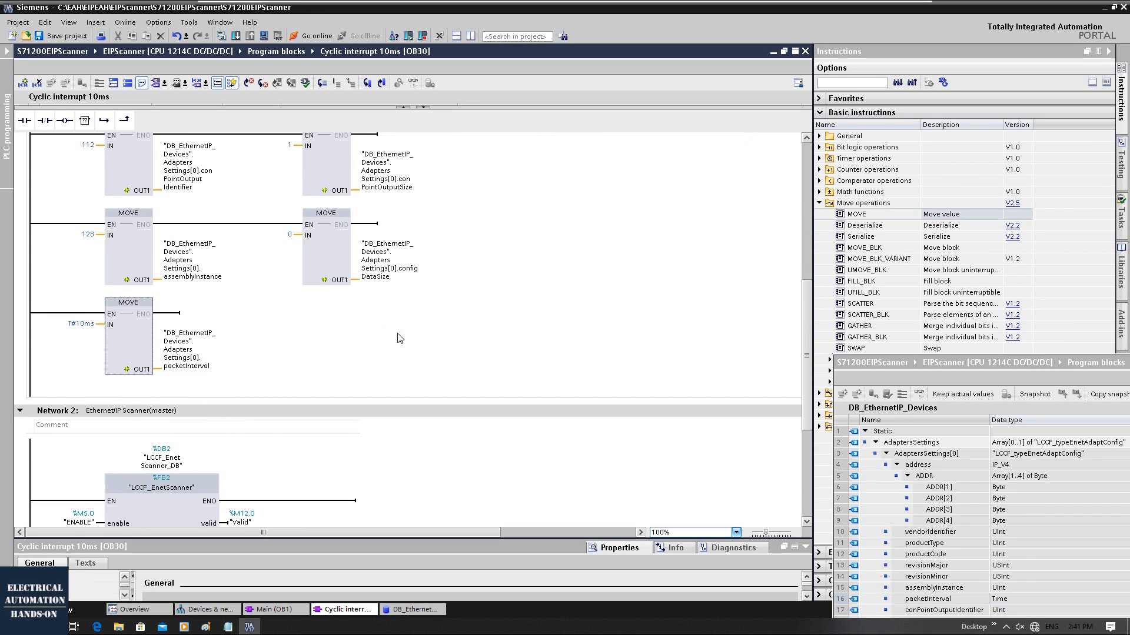
Step: Expand AdaptersSettings[1] in DB_EthernetIP_Devices and try extending the AdaptersSettings array range to 0..5
double_click(912, 363)
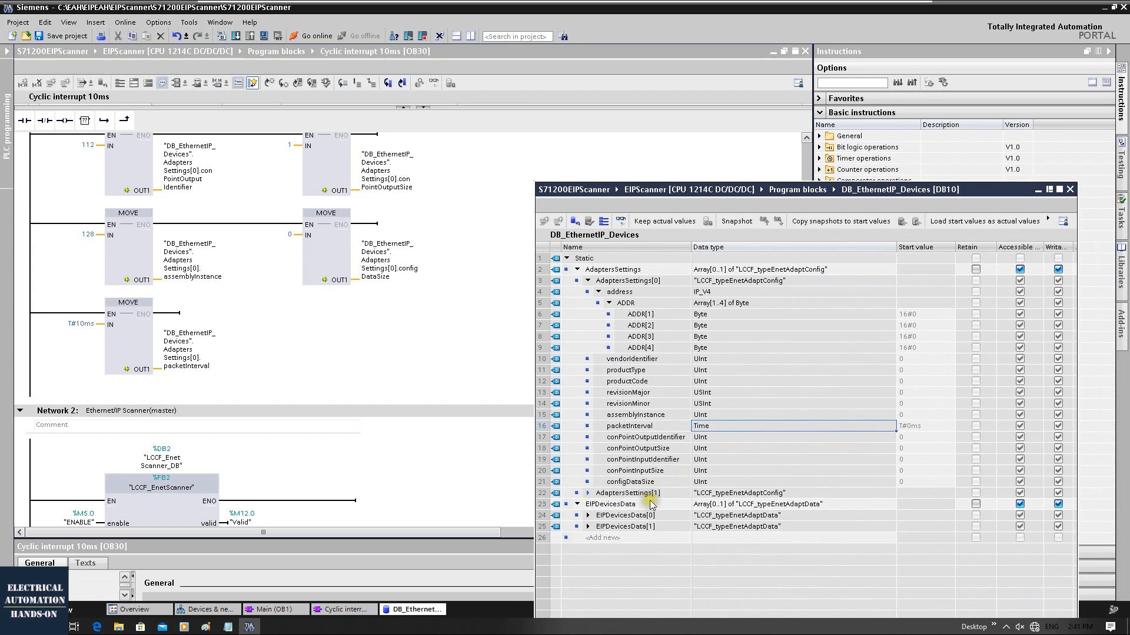
click(587, 493)
click(659, 494)
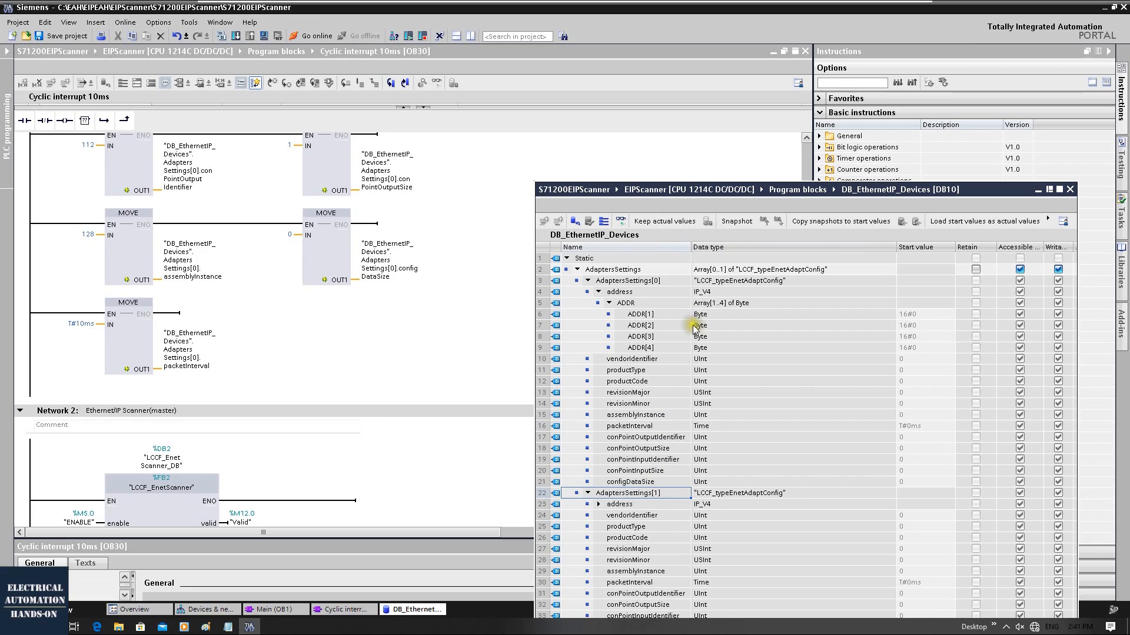
double_click(722, 271)
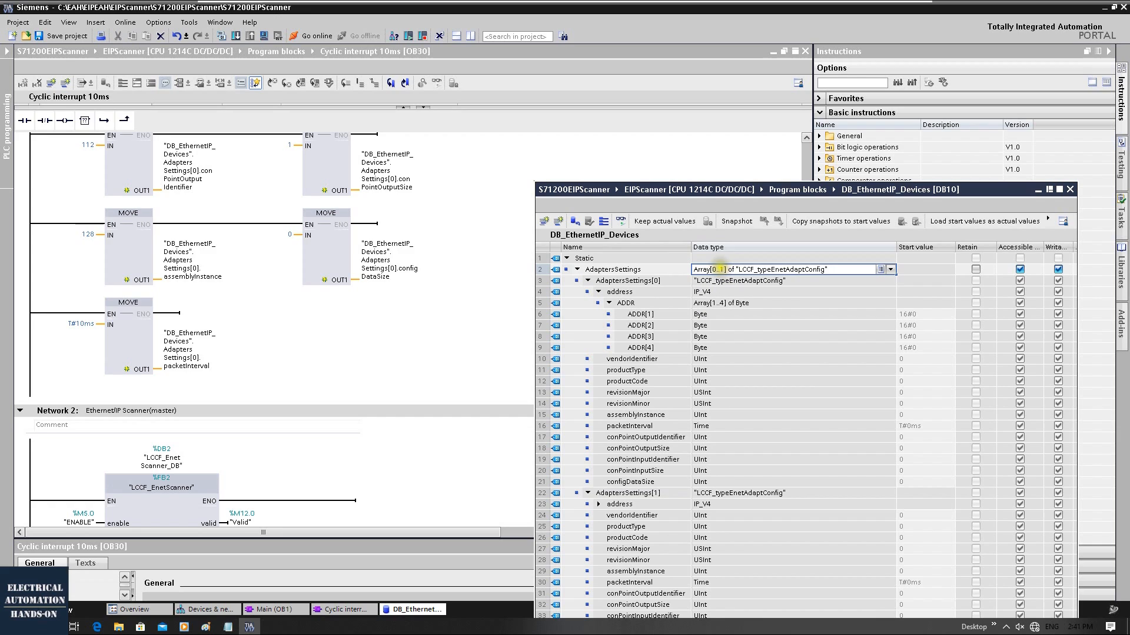
text(5)
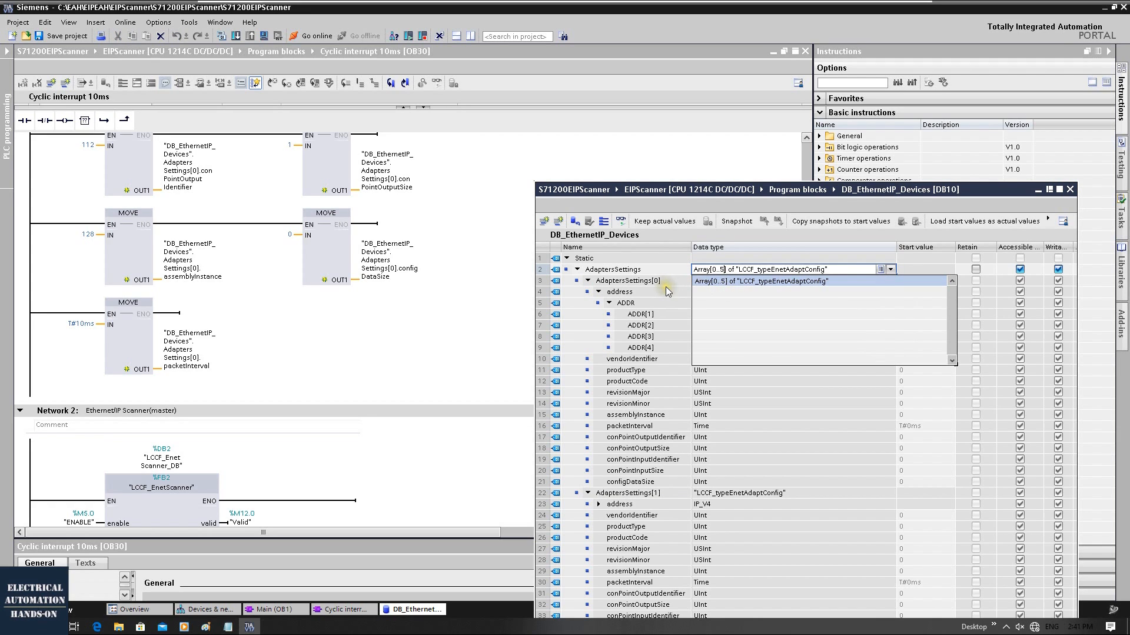
click(706, 269)
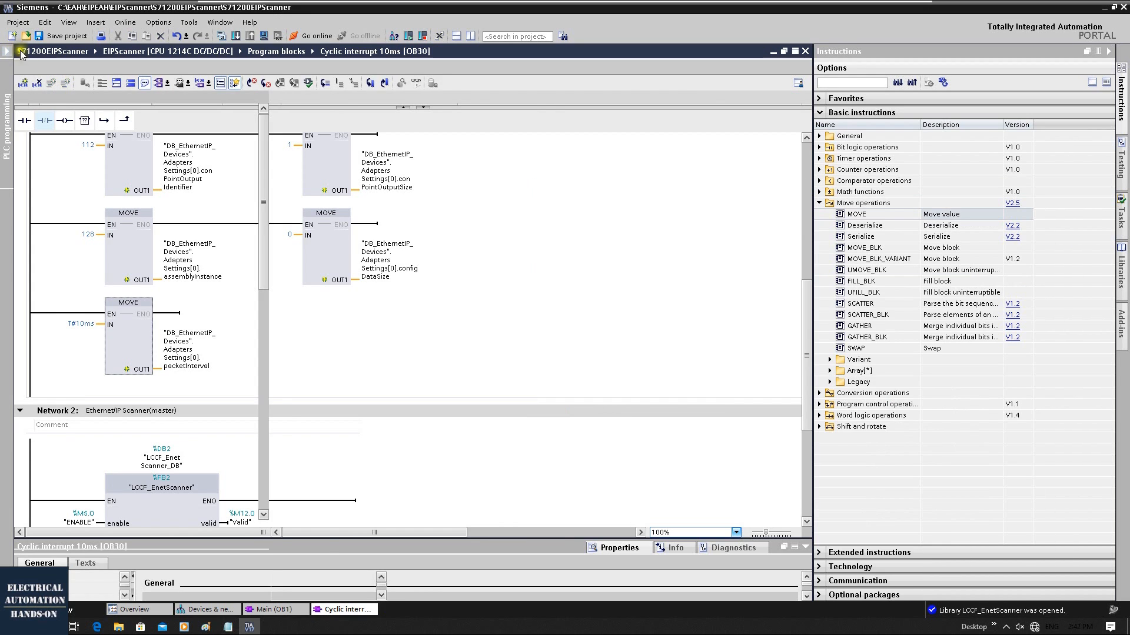
Step: Expand the project tree, save the project and return to the Cyclic interrupt 10ms [OB30] block
click(6, 52)
click(63, 36)
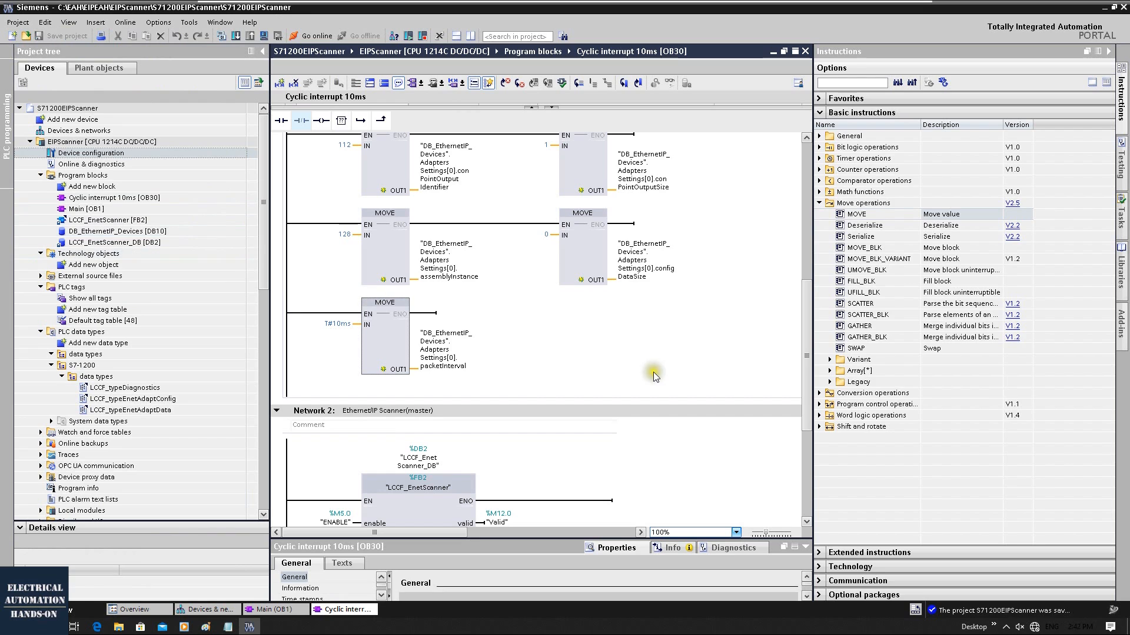
click(93, 210)
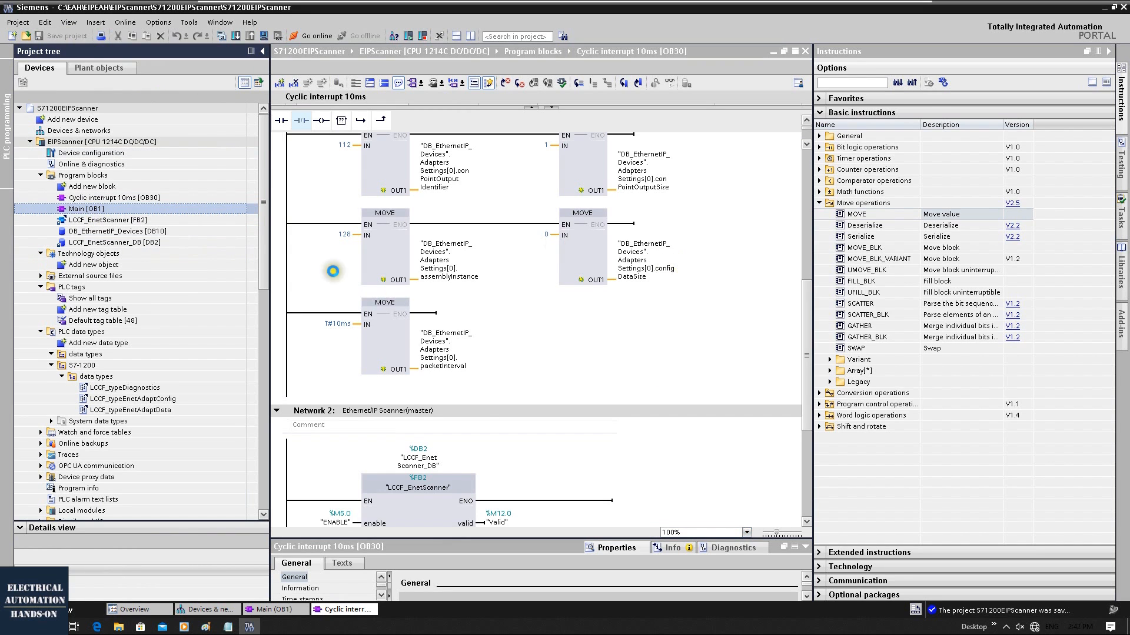
double_click(93, 210)
double_click(103, 198)
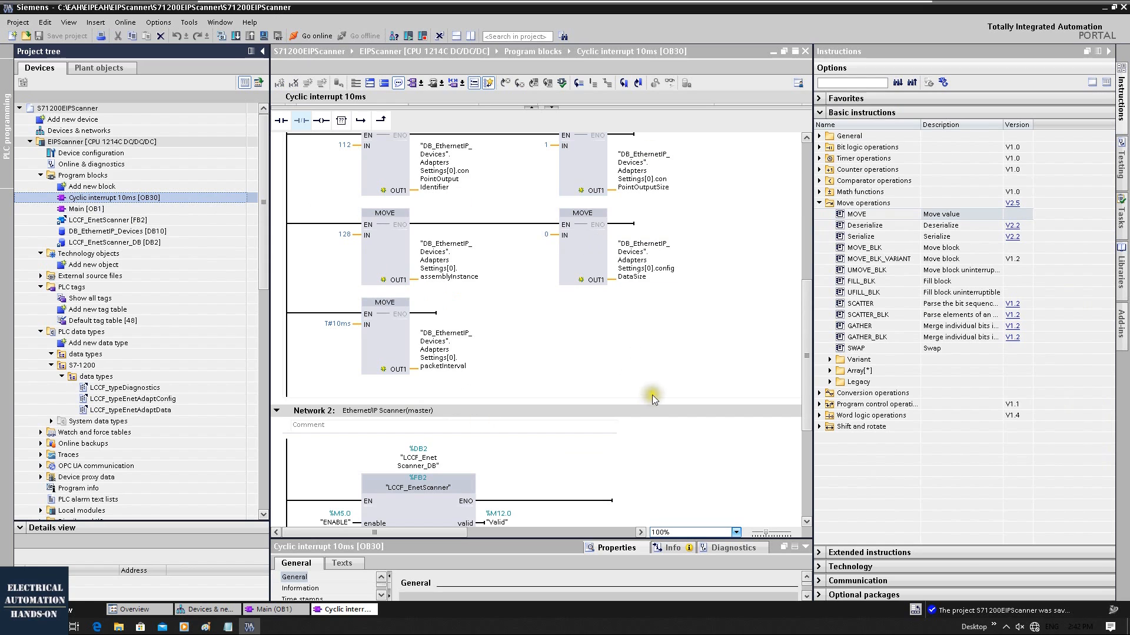
Step: Title Network 1 of the cyclic interrupt block "Para: Device[0] MURR 192.168.1.193 MURR 56917 8DI/8DO"
scroll(667, 369, down, 5)
click(412, 337)
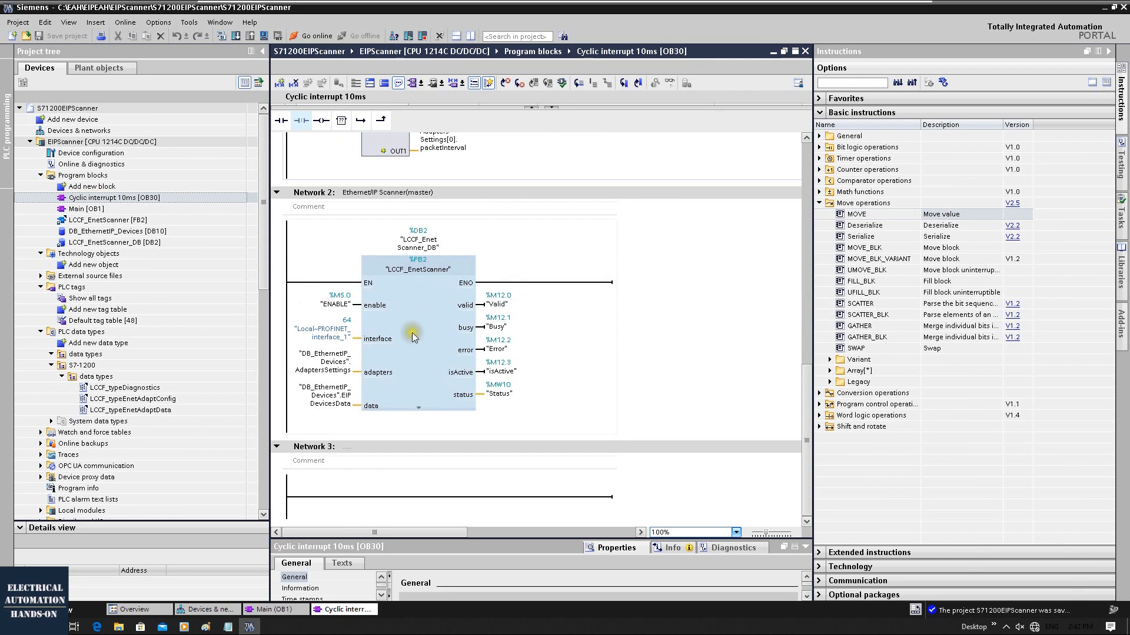
scroll(433, 353, up, 10)
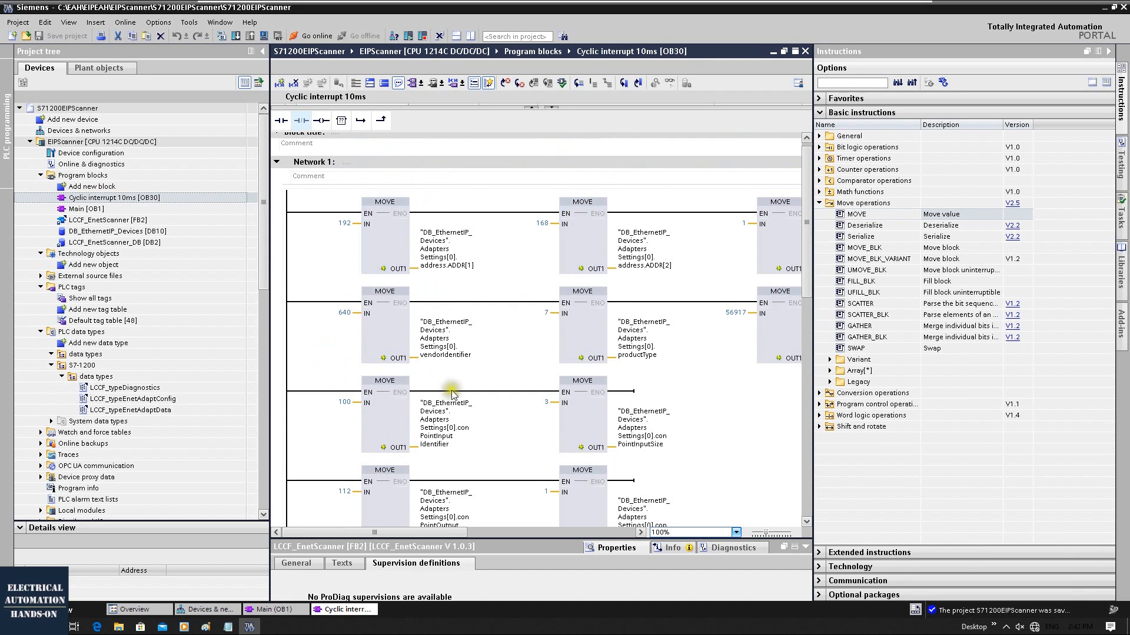
click(370, 164)
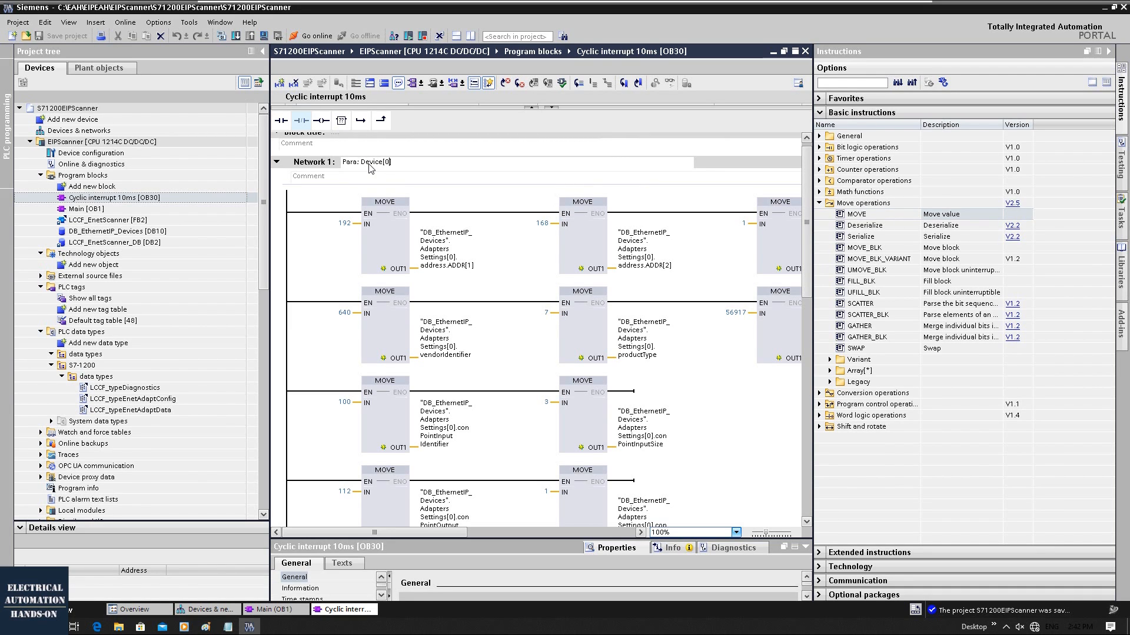
text(R 192.168.1.193  MURR 56917 8)
text(DI/8DO)
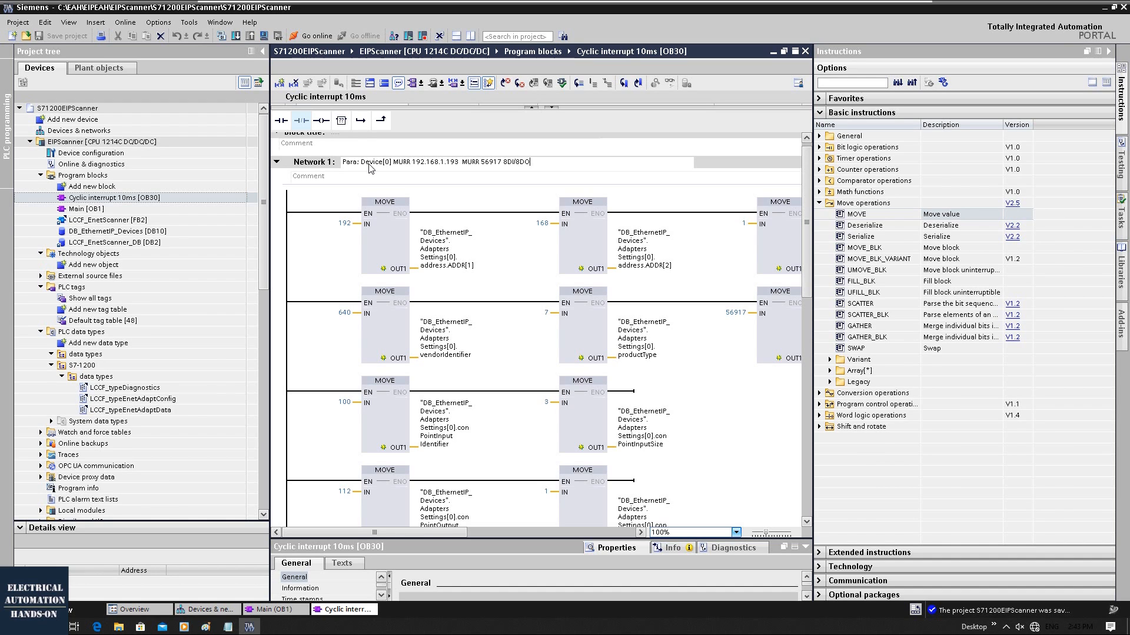
click(514, 283)
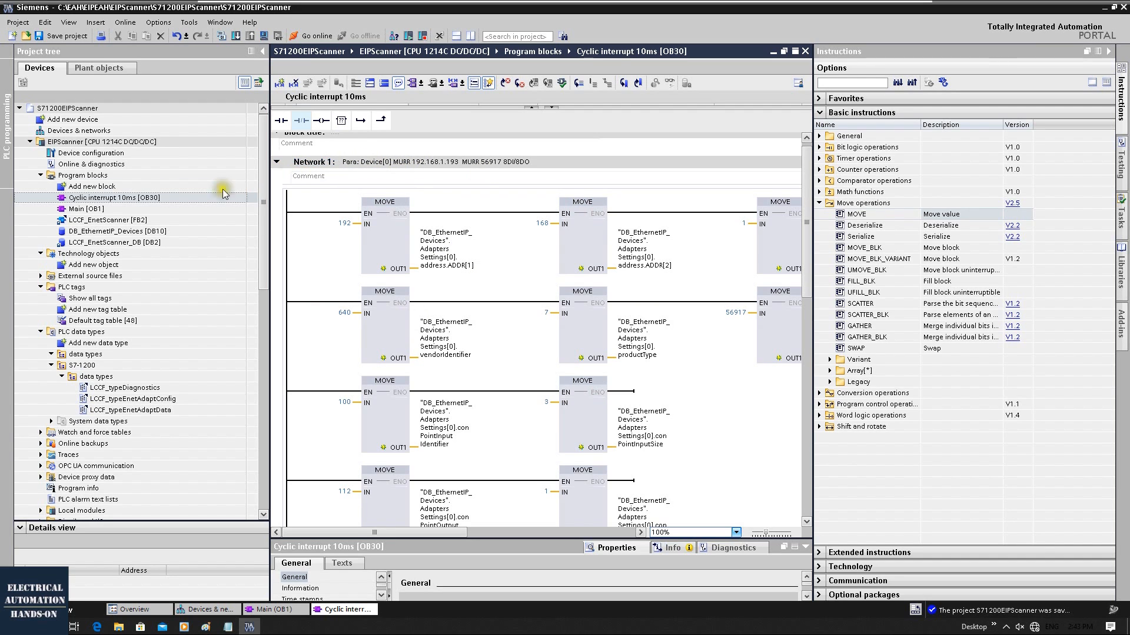
Step: Download the EIPScanner CPU to the device and turn on online monitoring of the Cyclic interrupt 10ms block
click(109, 142)
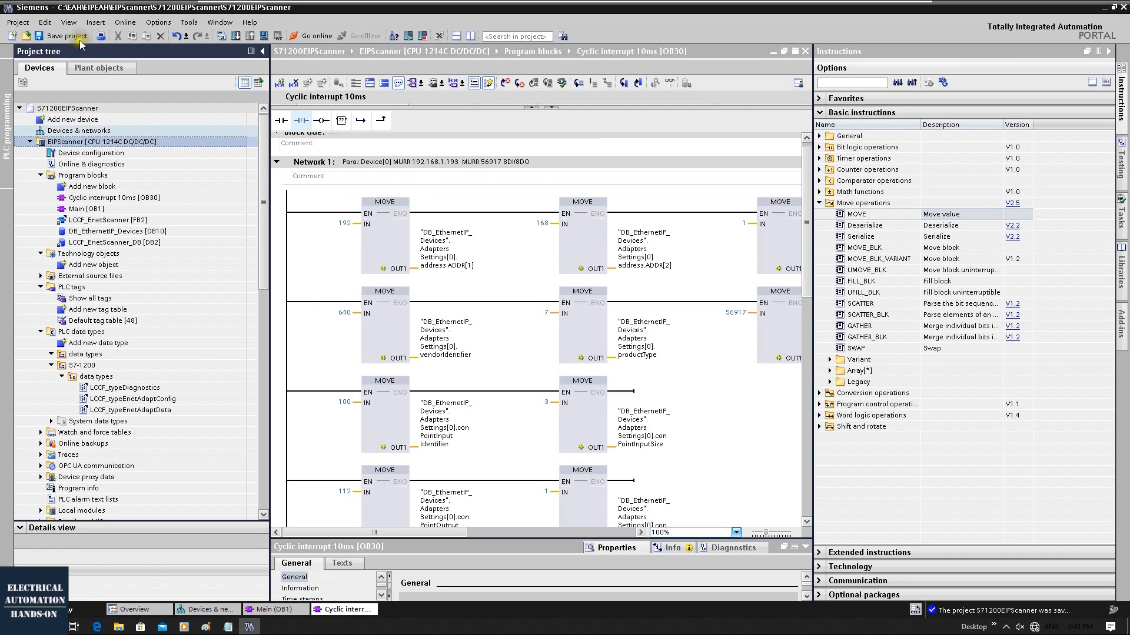
click(235, 35)
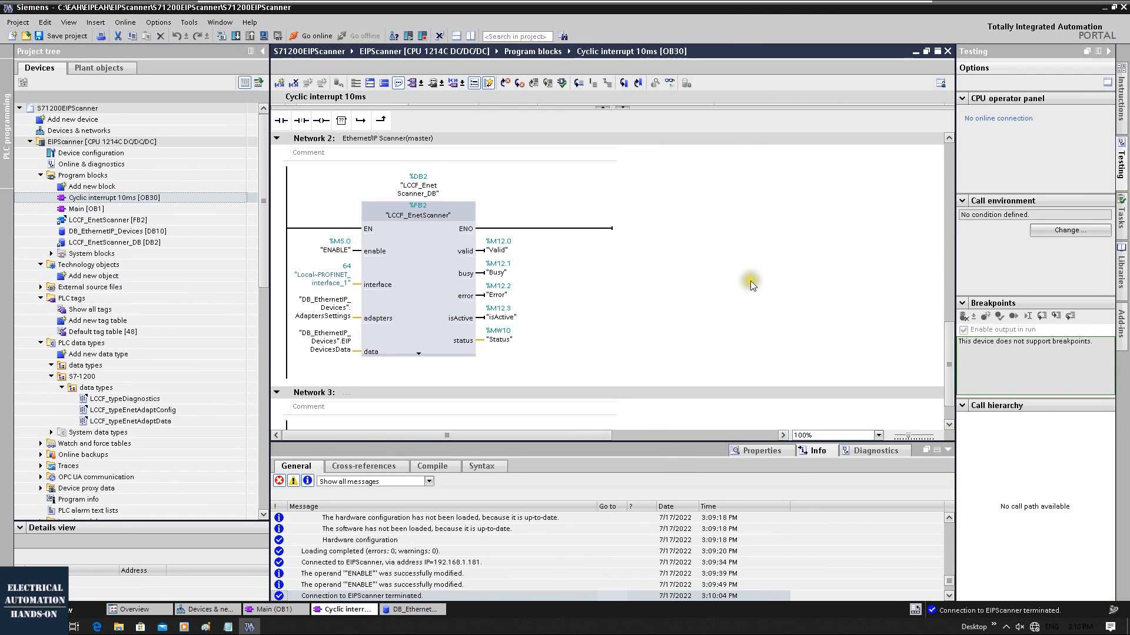
click(669, 83)
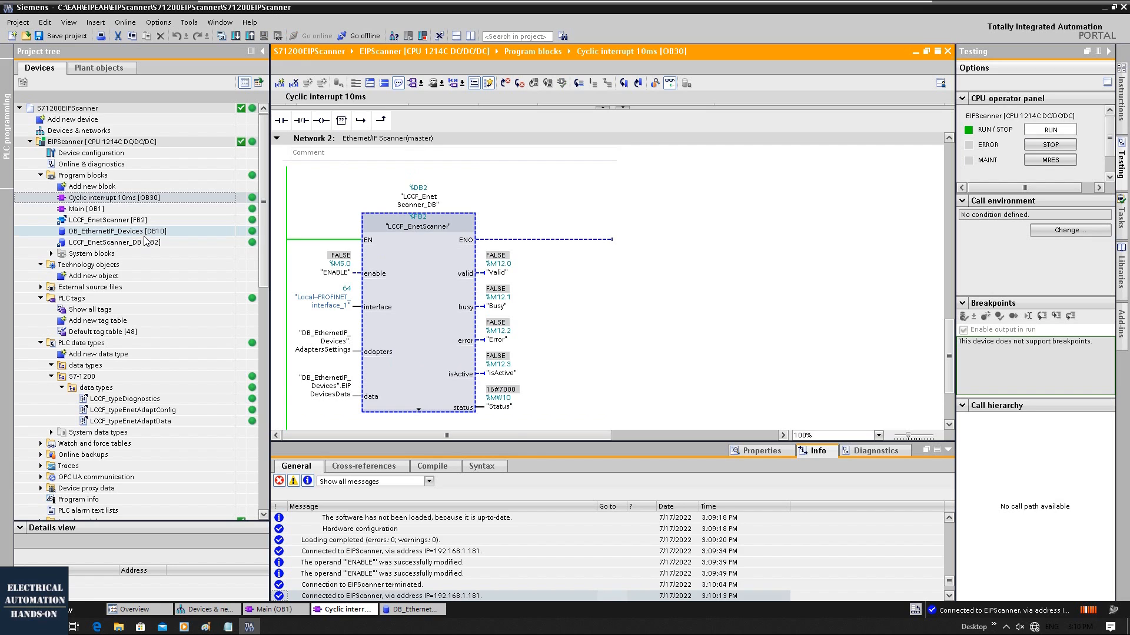
Step: Open DB_EthernetIP_Devices, expand AdaptersSettings[0] down to its ADDR bytes and monitor the values online
double_click(145, 232)
click(556, 265)
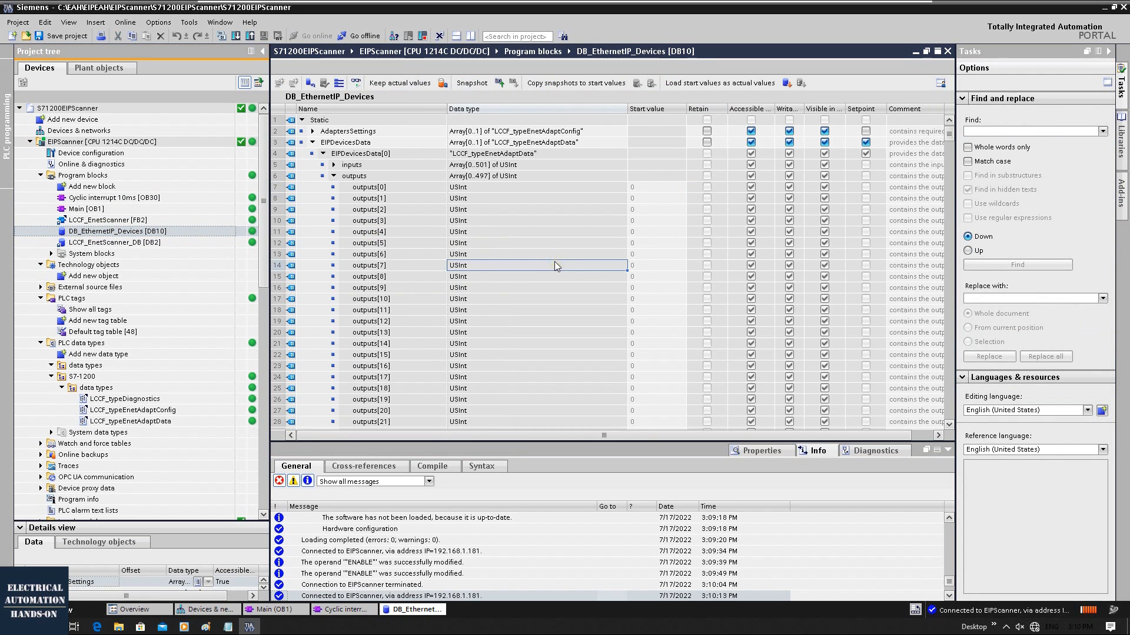
click(335, 176)
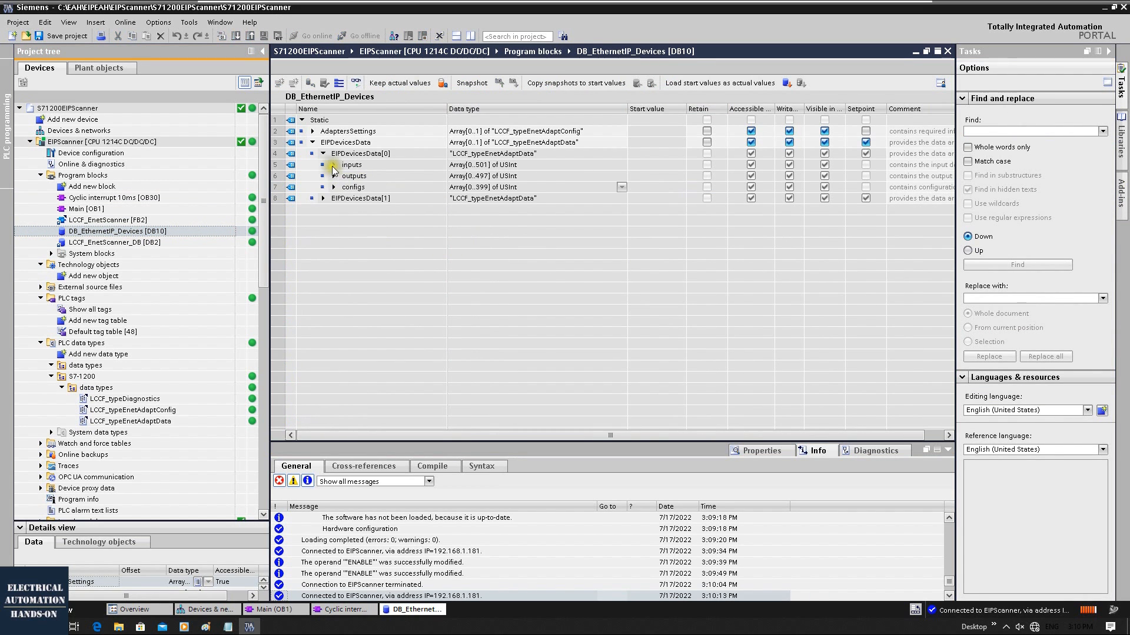
click(313, 142)
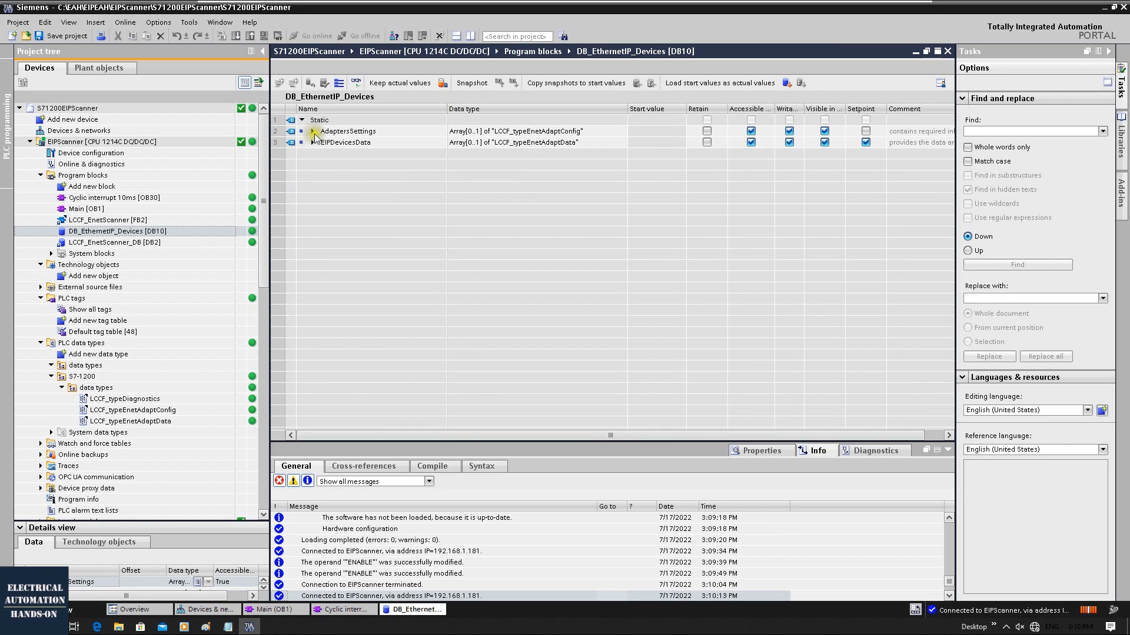
click(312, 131)
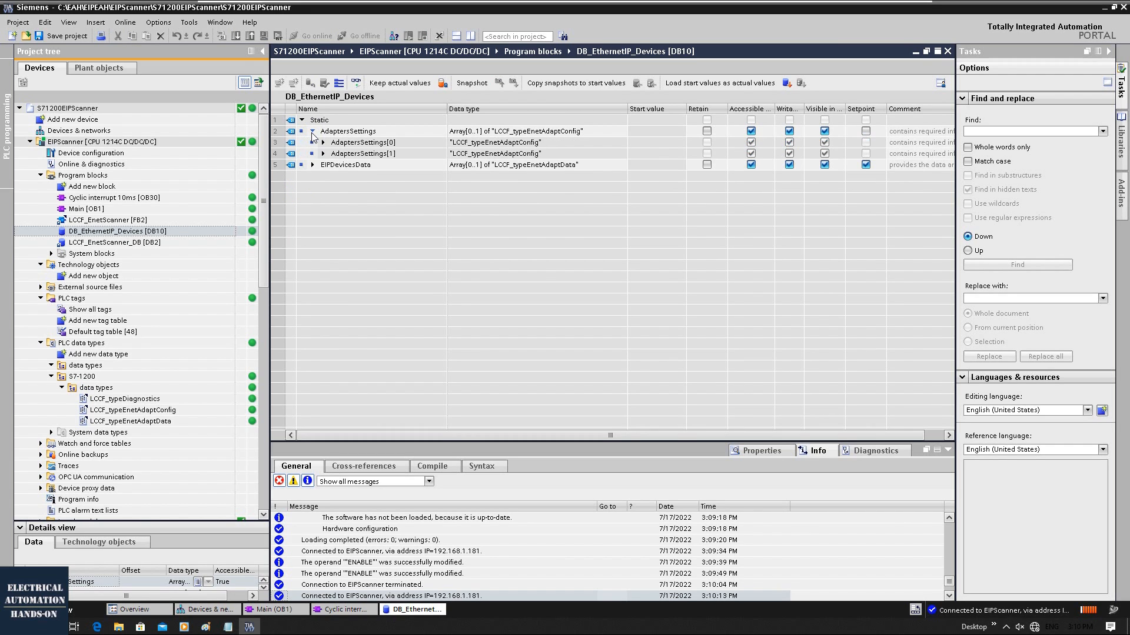
click(323, 142)
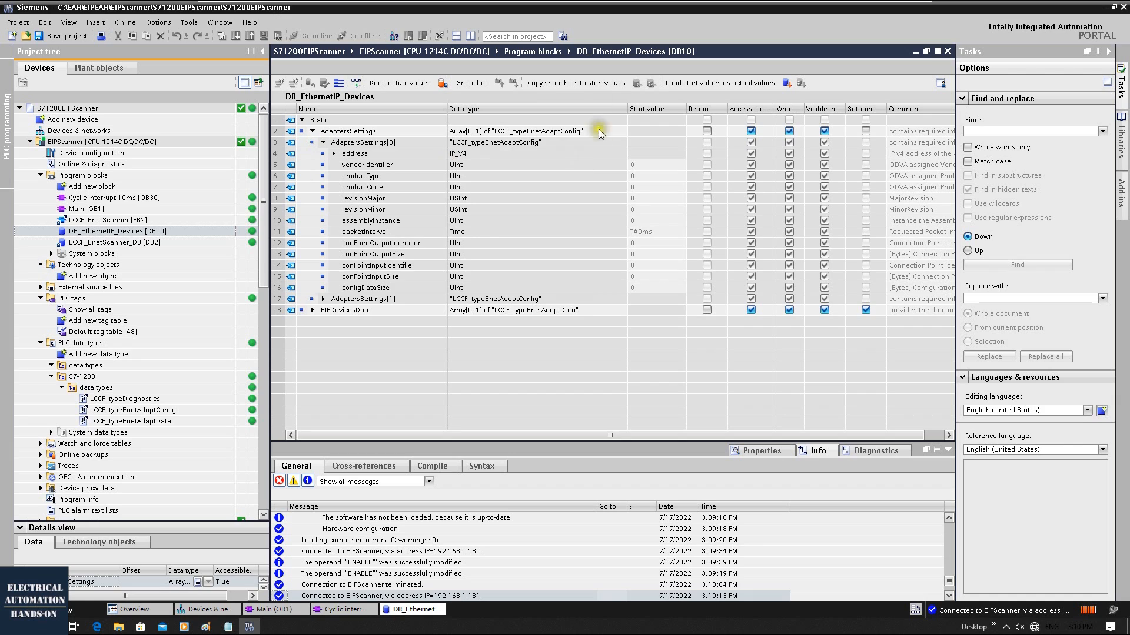
click(356, 84)
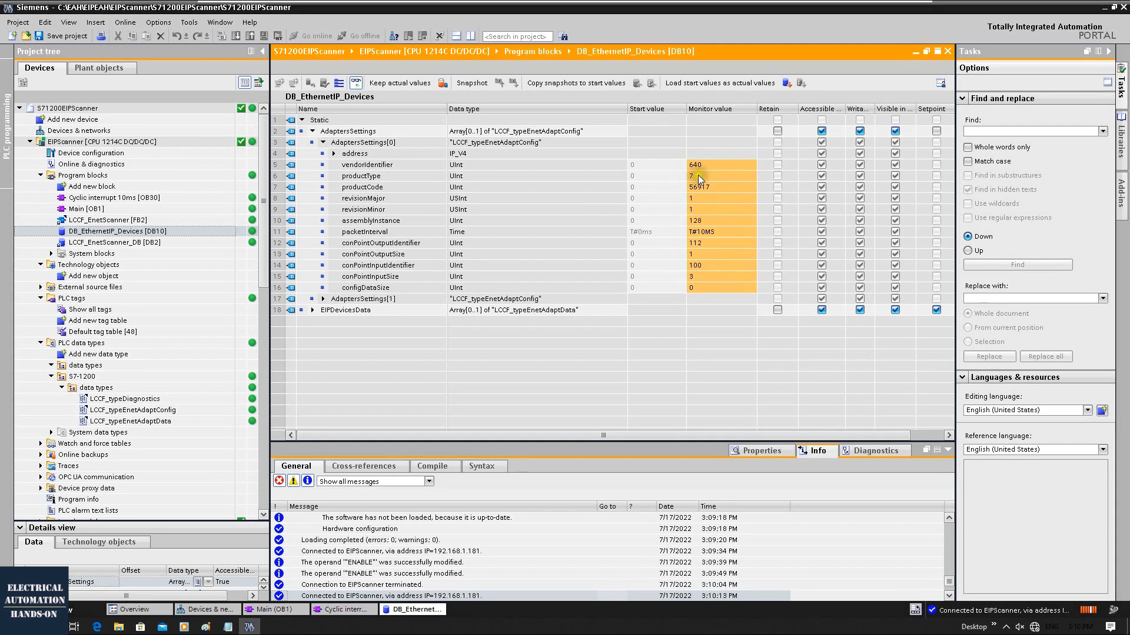
click(333, 154)
click(345, 166)
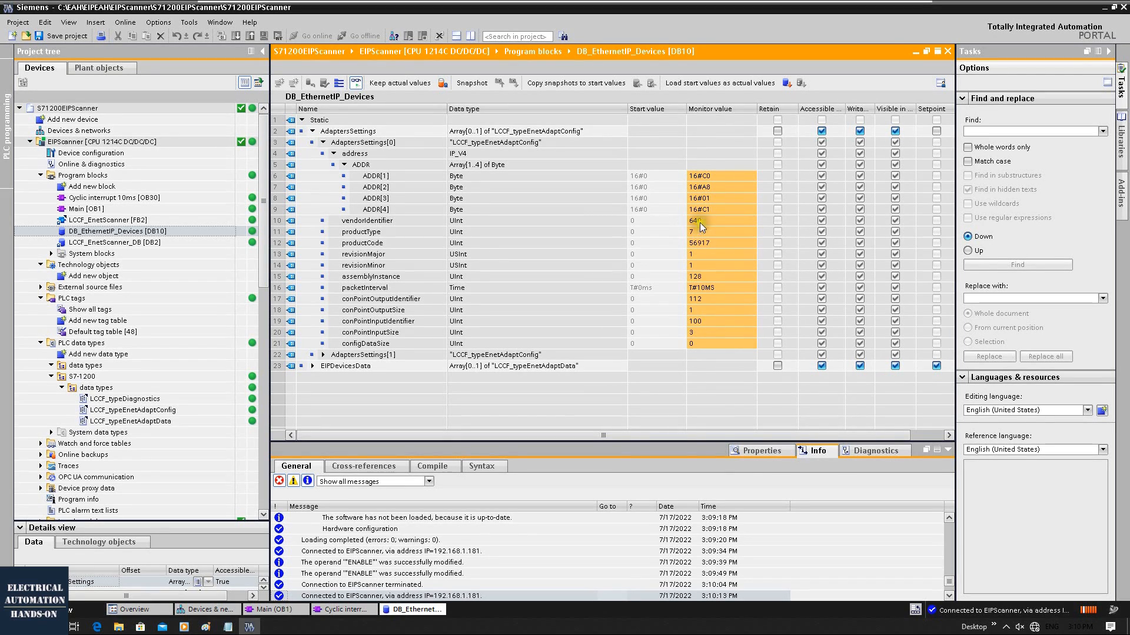
Step: Close DB_EthernetIP_Devices and check the monitored outputs of the MOVE instructions in Network 1 of the cyclic interrupt block
click(947, 52)
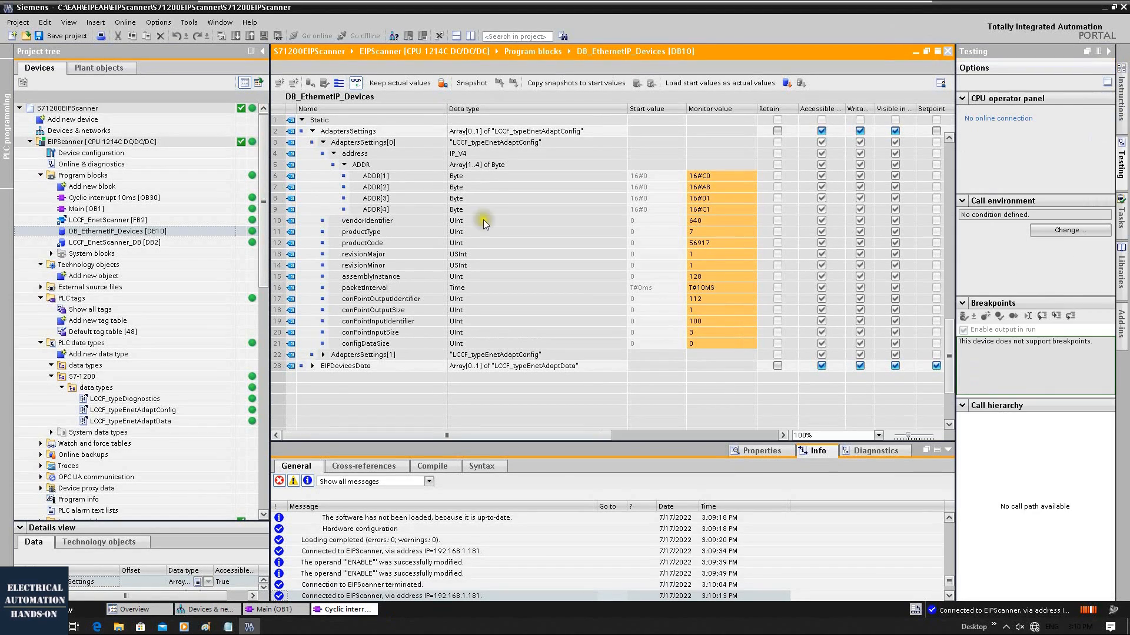
scroll(445, 359, up, 10)
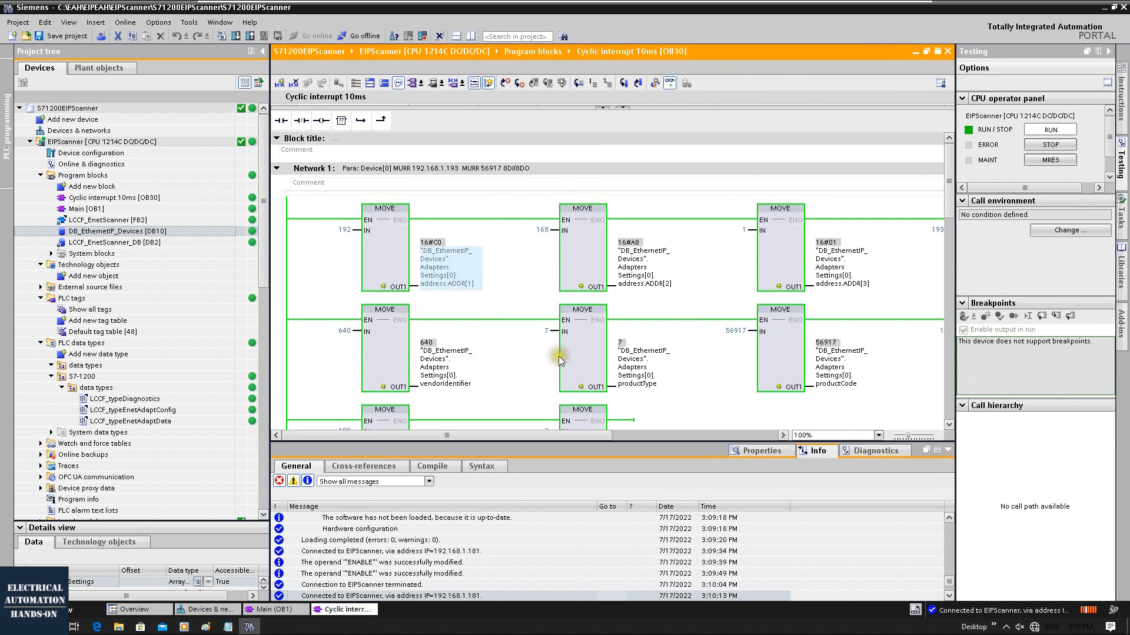
scroll(559, 312, down, 5)
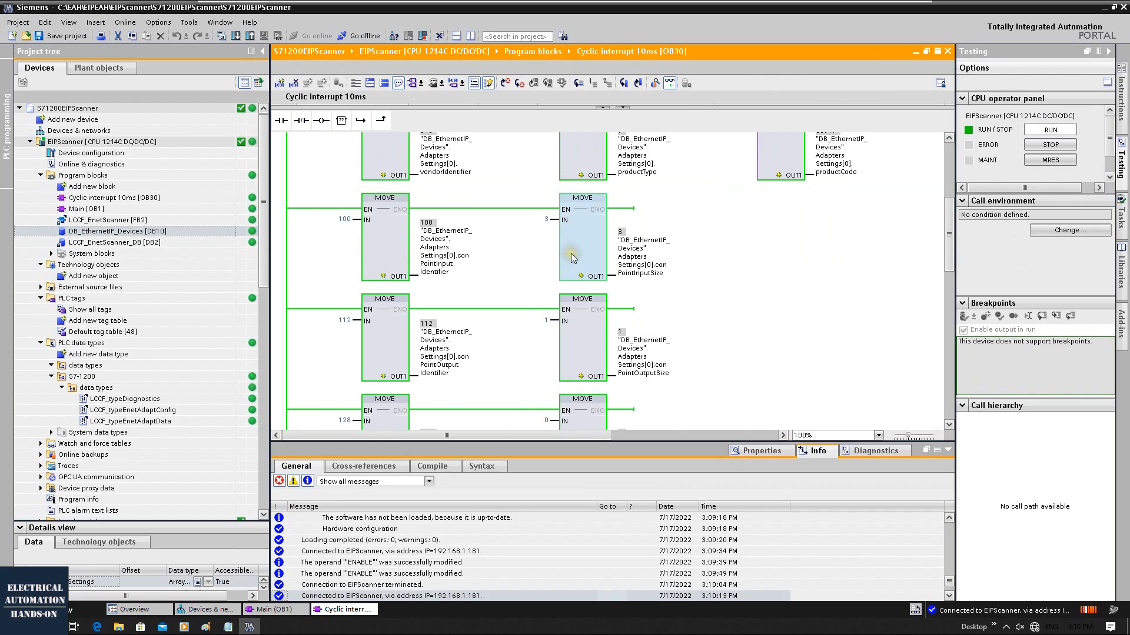
scroll(546, 292, down, 2)
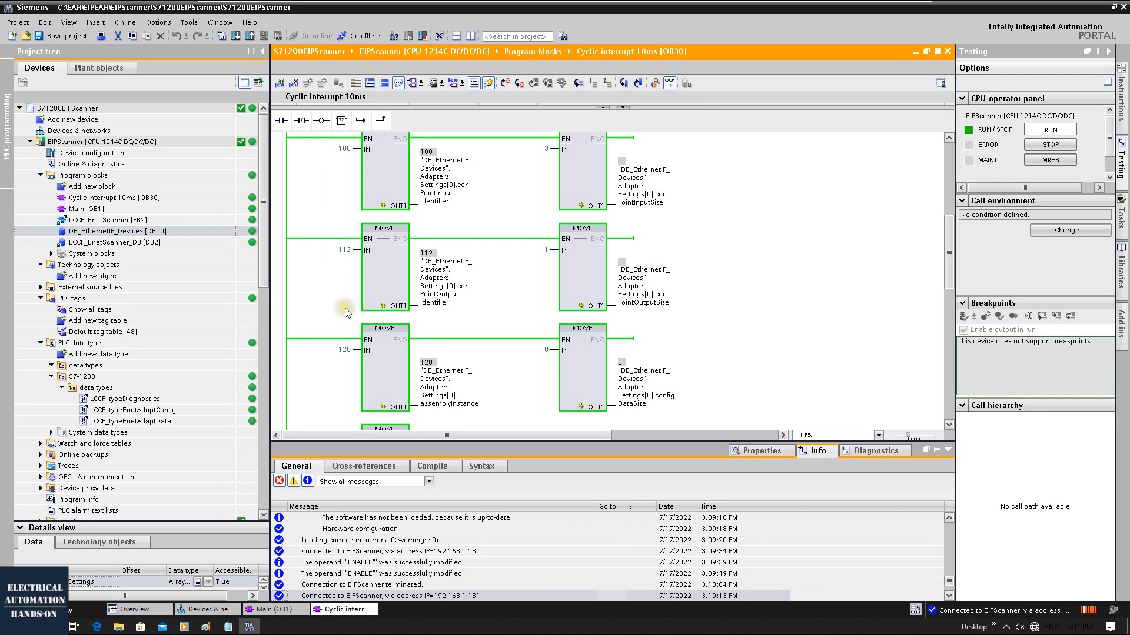
scroll(345, 310, down, 5)
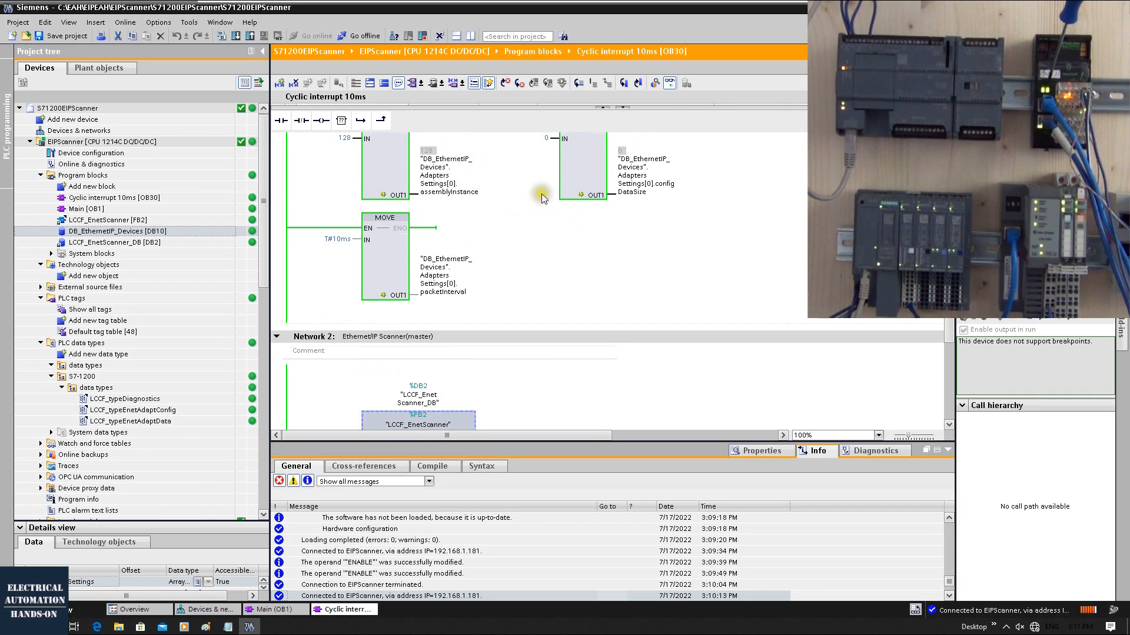
Step: Modify the ENABLE tag (%M5.0) of the LCCF_EnetScanner call in Network 2 to 1 and check the block's outputs
scroll(543, 193, down, 5)
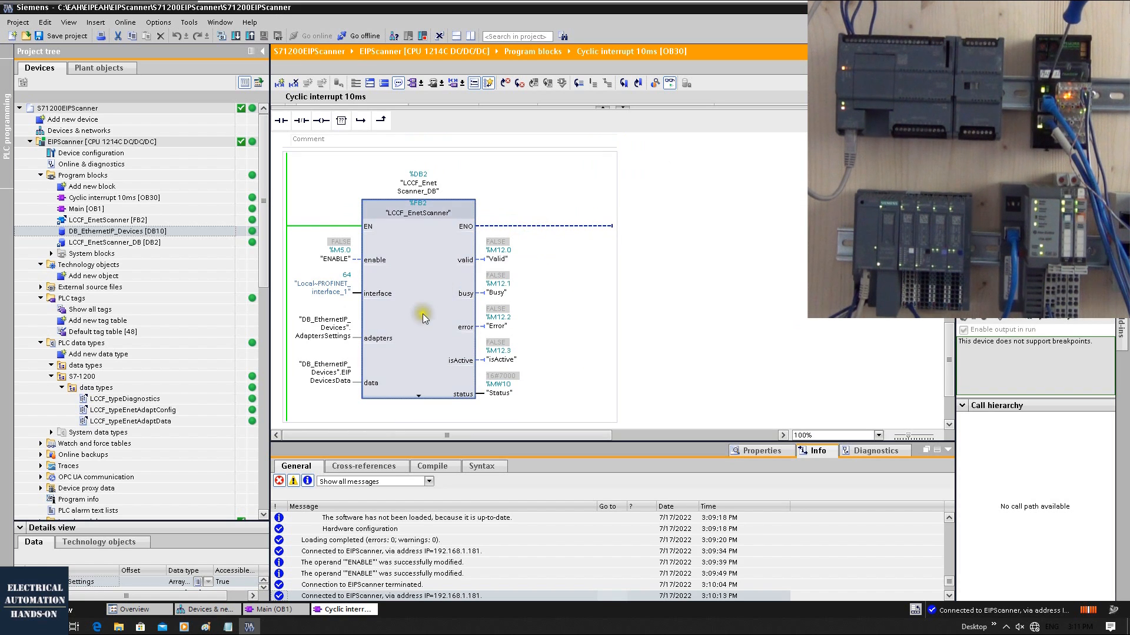
right_click(334, 263)
mouse_move(412, 266)
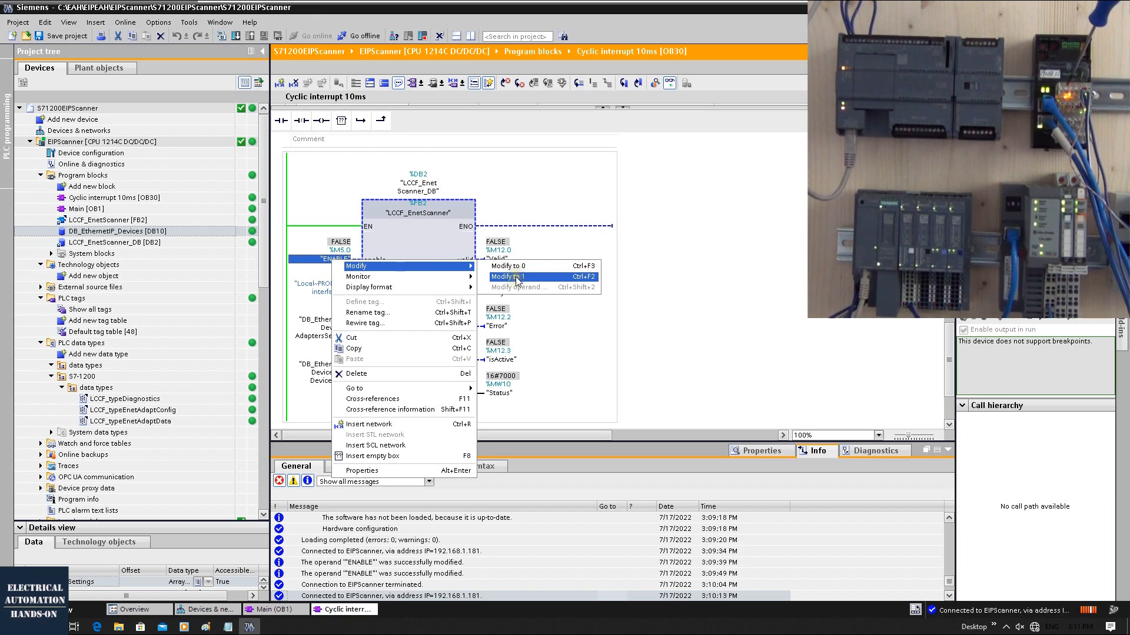
click(510, 276)
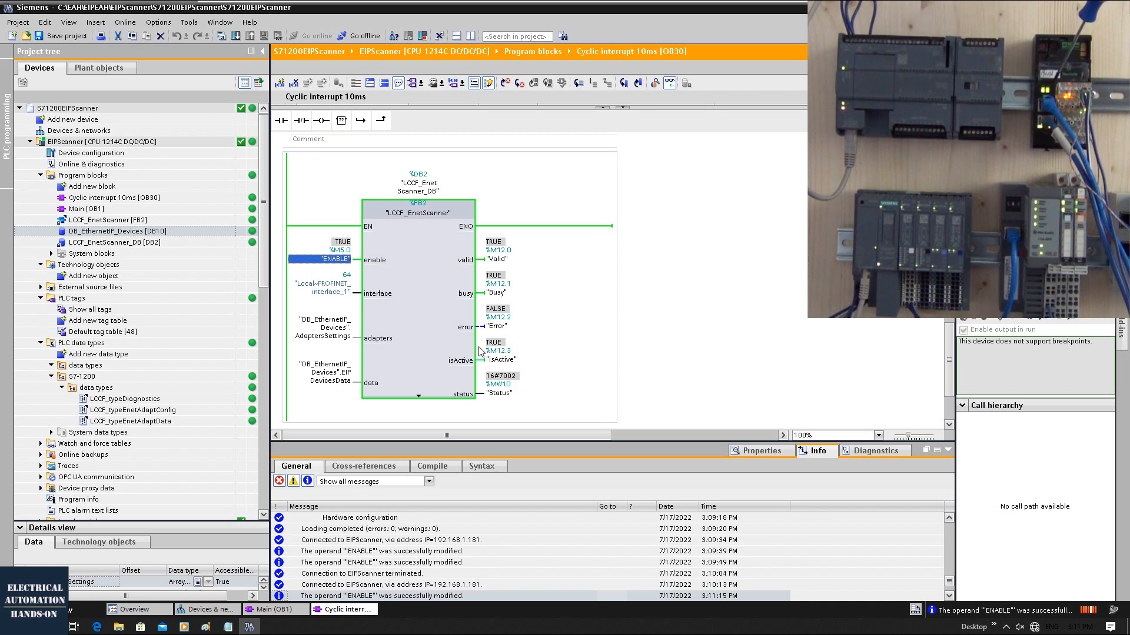
click(726, 328)
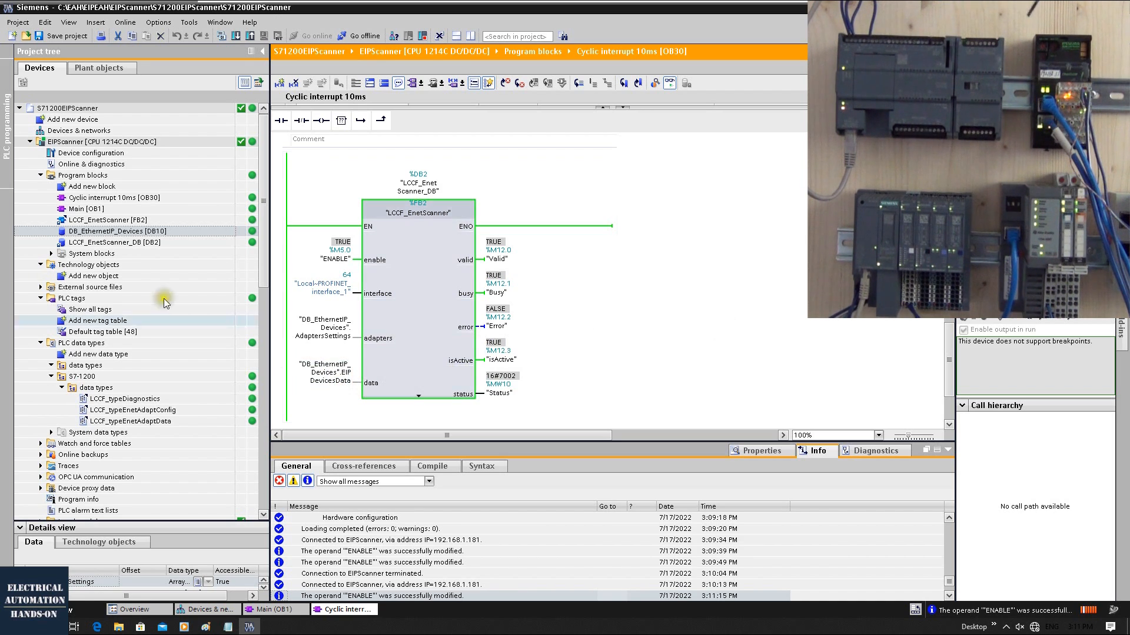
Step: Open DB_EthernetIP_Devices and expand EIPDevicesData[0] to monitor the values of its inputs array
click(83, 233)
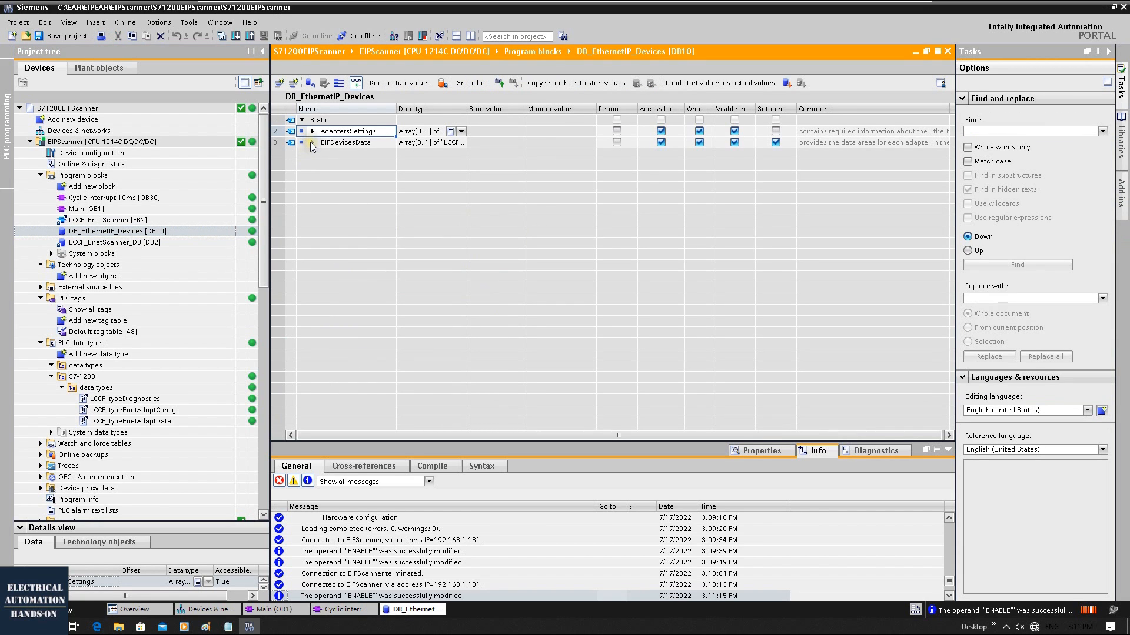
click(312, 142)
click(323, 154)
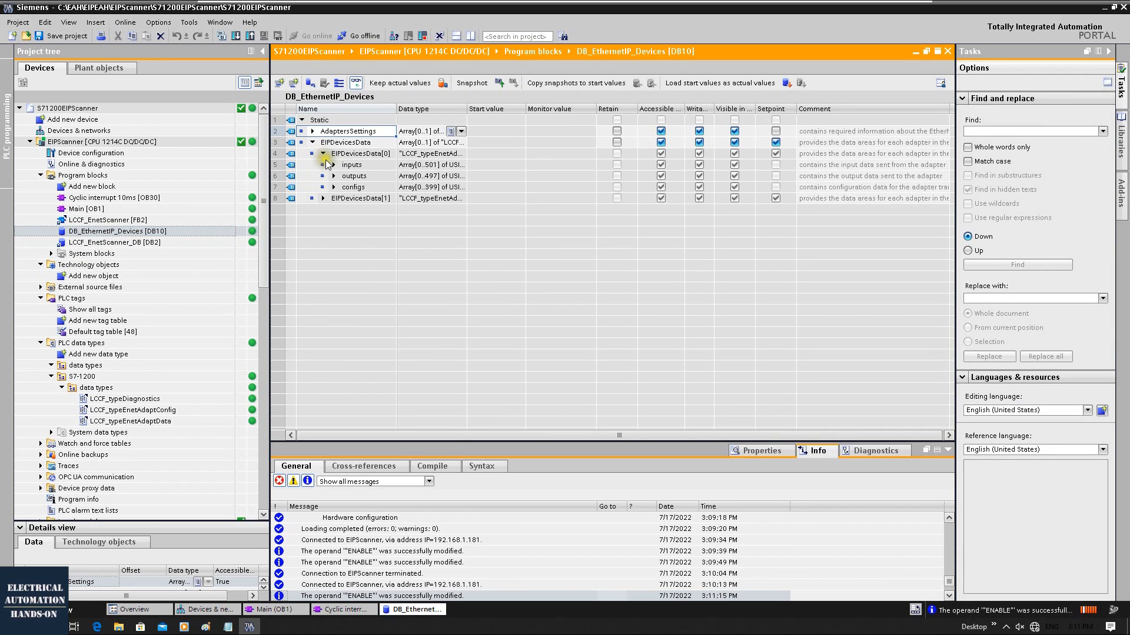
click(333, 165)
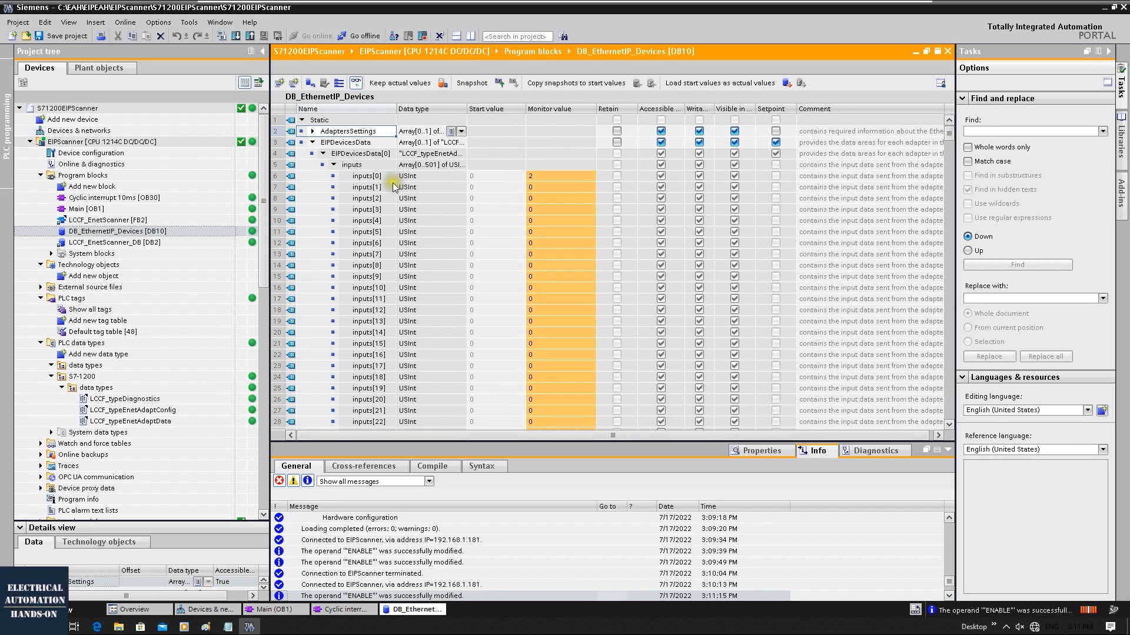
Step: Try to change the format of inputs[0] in EIPDevicesData[0] to Bin without entering a modify value
click(555, 179)
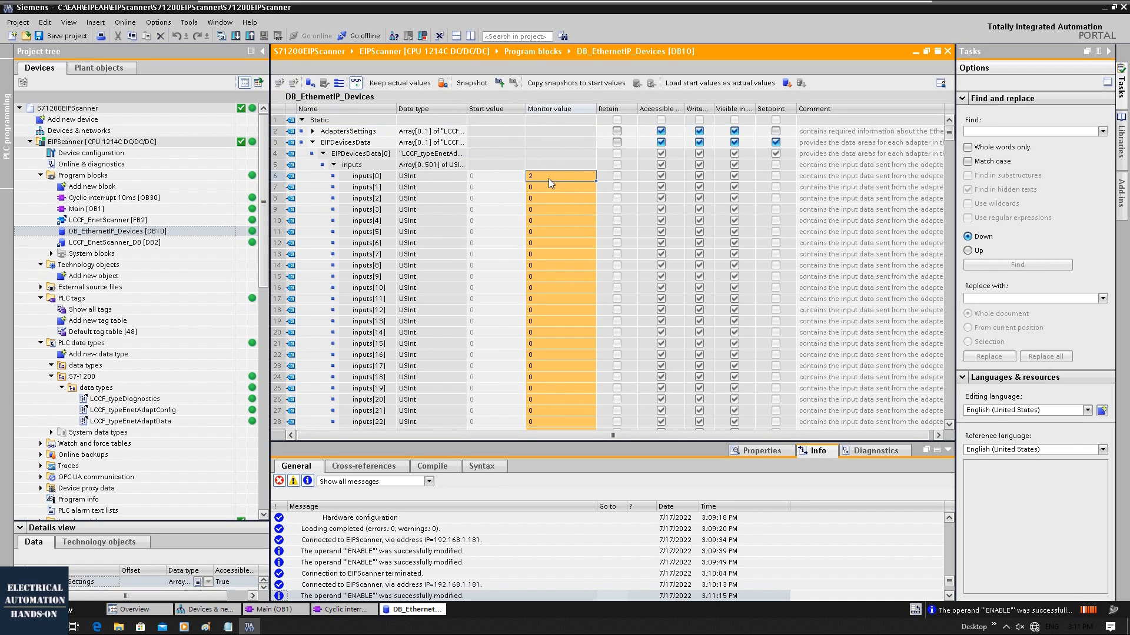
double_click(539, 180)
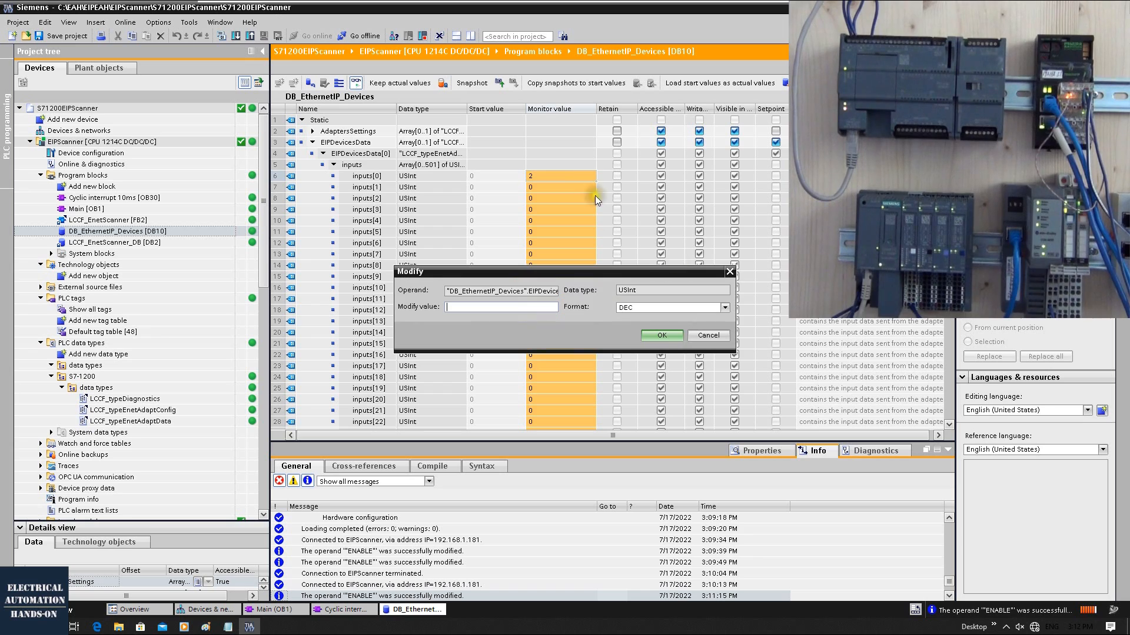
click(724, 307)
click(664, 360)
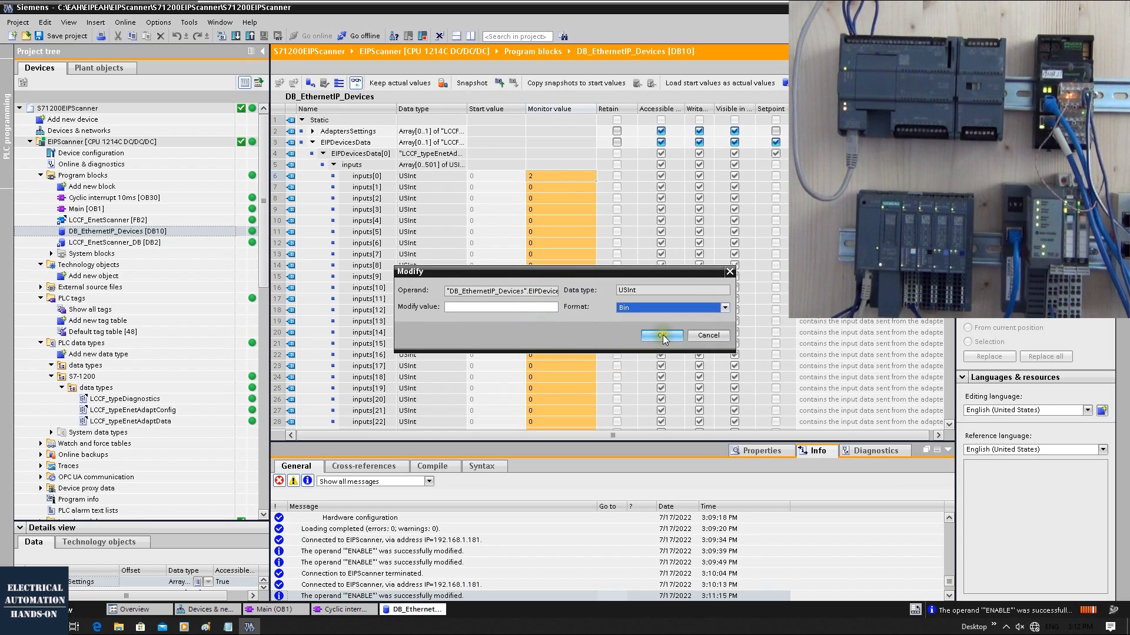
click(662, 334)
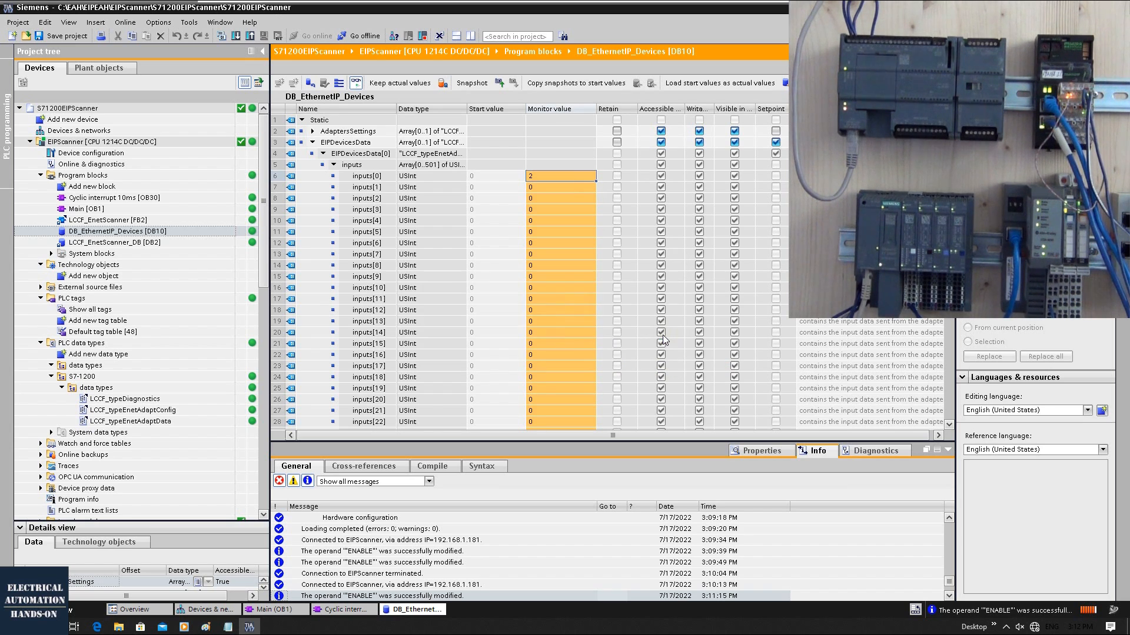
Step: Watch the monitored value of inputs[0] in EIPDevicesData[0]
right_click(567, 175)
click(543, 175)
double_click(543, 173)
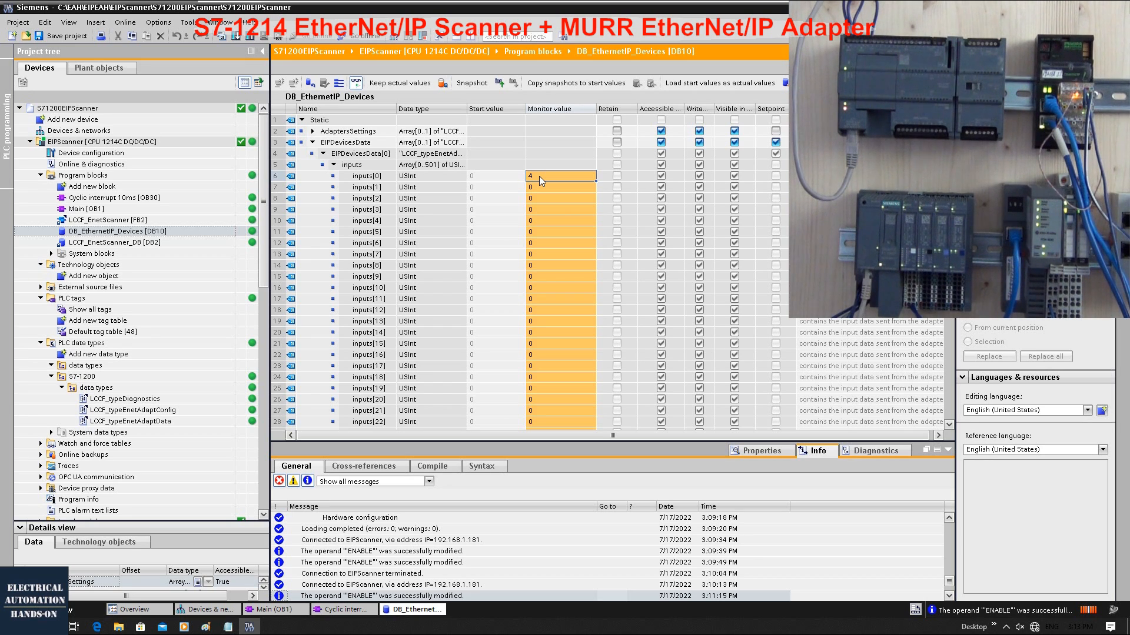
Step: Collapse the inputs array of EIPDevicesData[0] and expand its outputs array to monitor outputs[0]
click(334, 166)
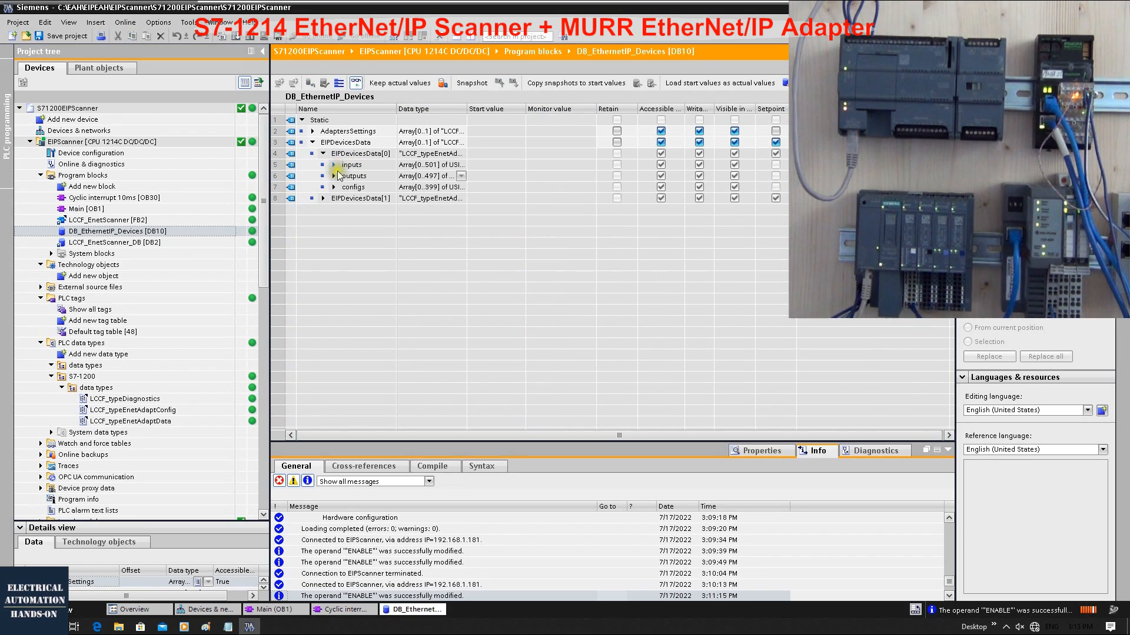
click(333, 176)
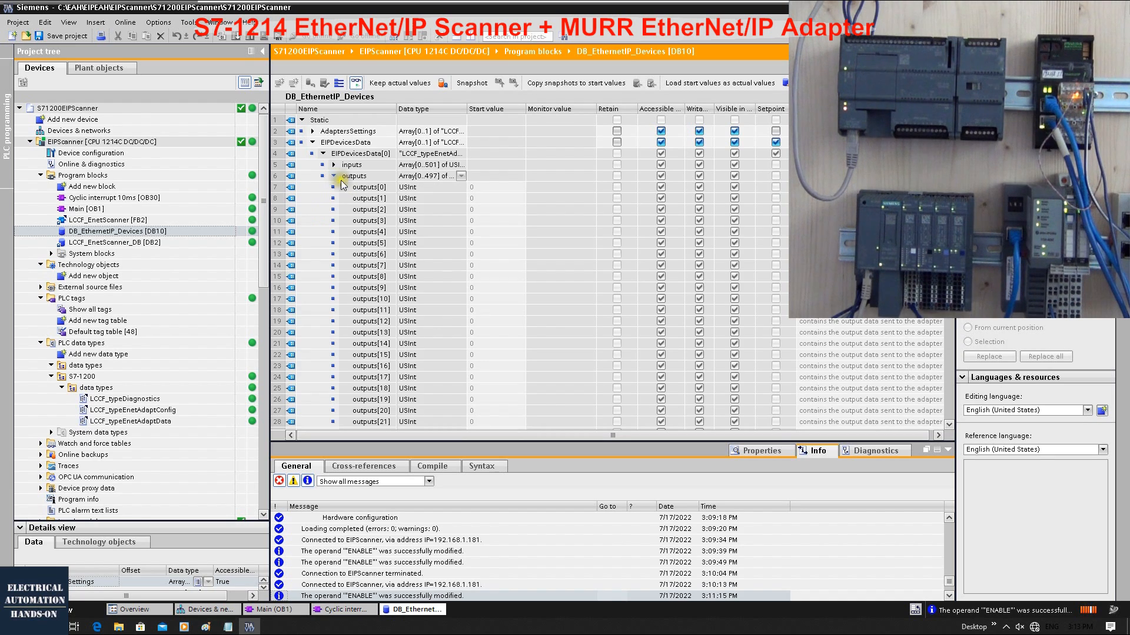
click(552, 191)
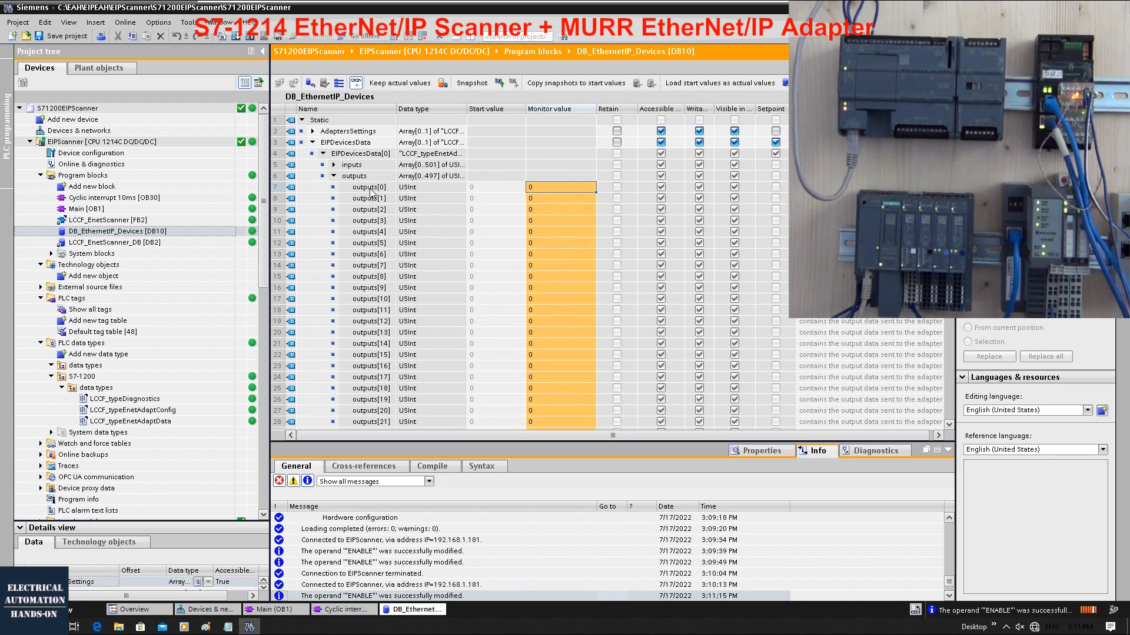
Step: Modify the monitored value of outputs[0] to 5, shown in Bin format as 2#0000_0101
click(568, 188)
right_click(553, 182)
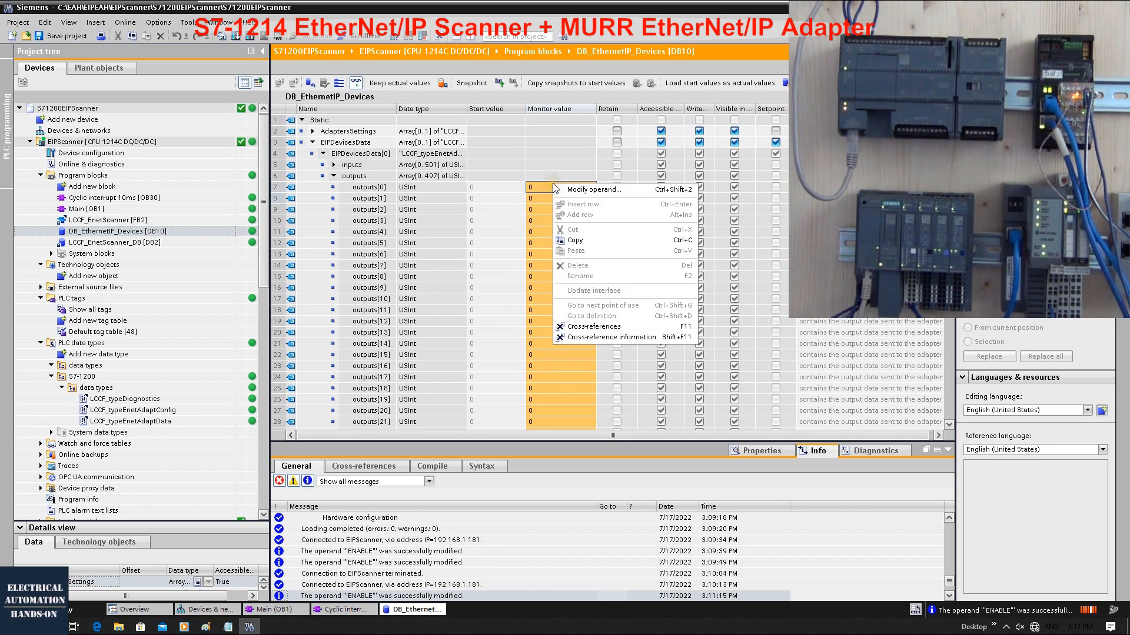
click(617, 190)
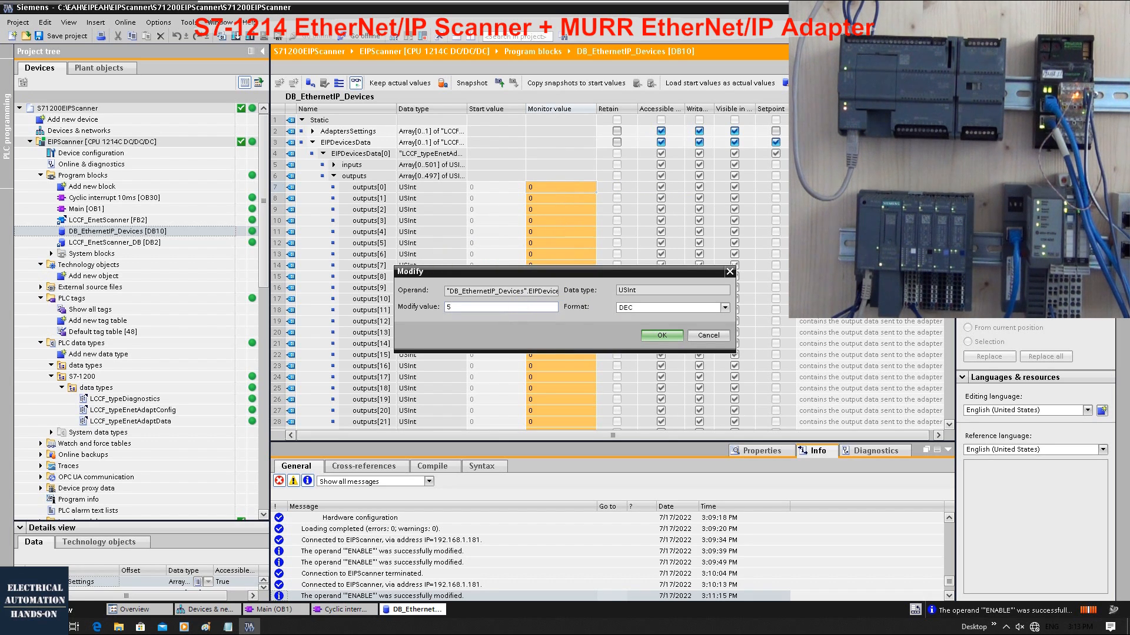
click(680, 310)
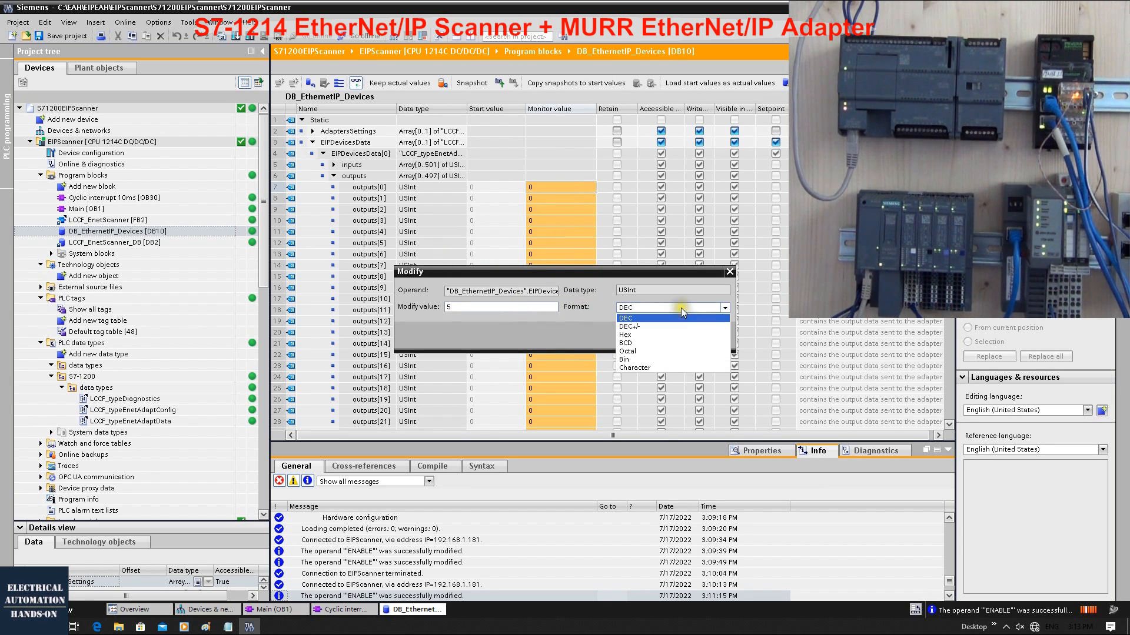
click(652, 359)
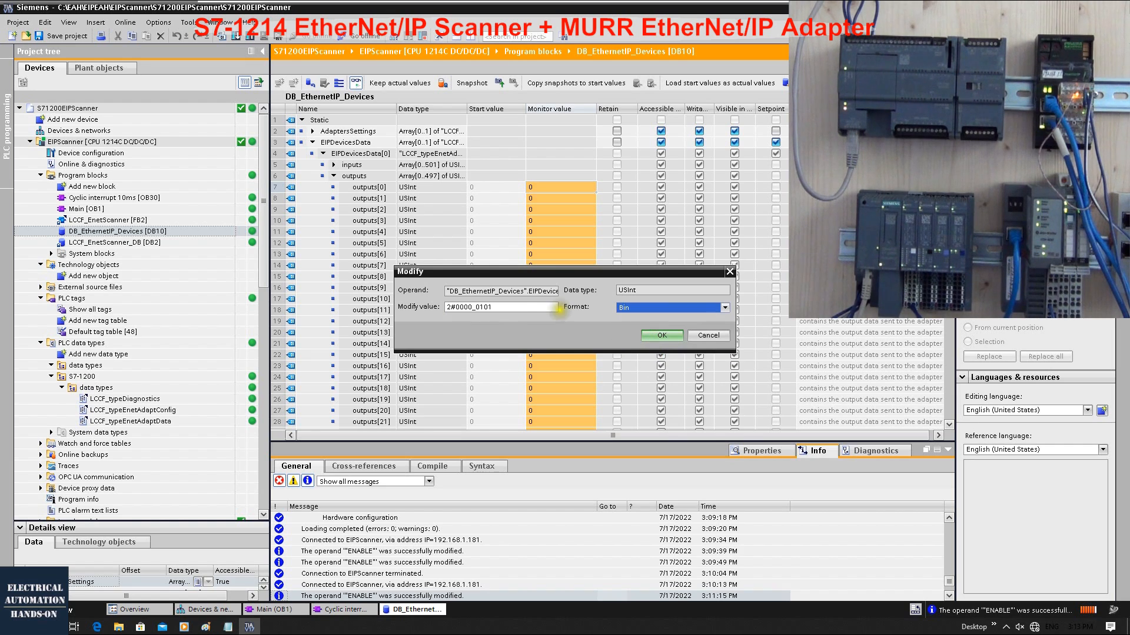
click(489, 307)
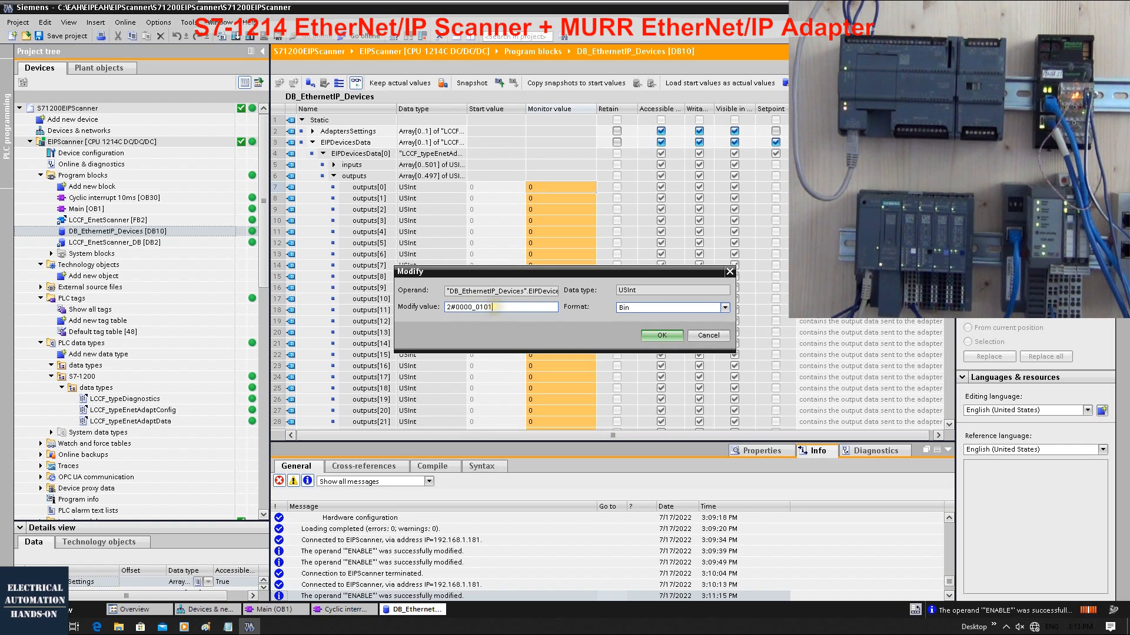
click(662, 335)
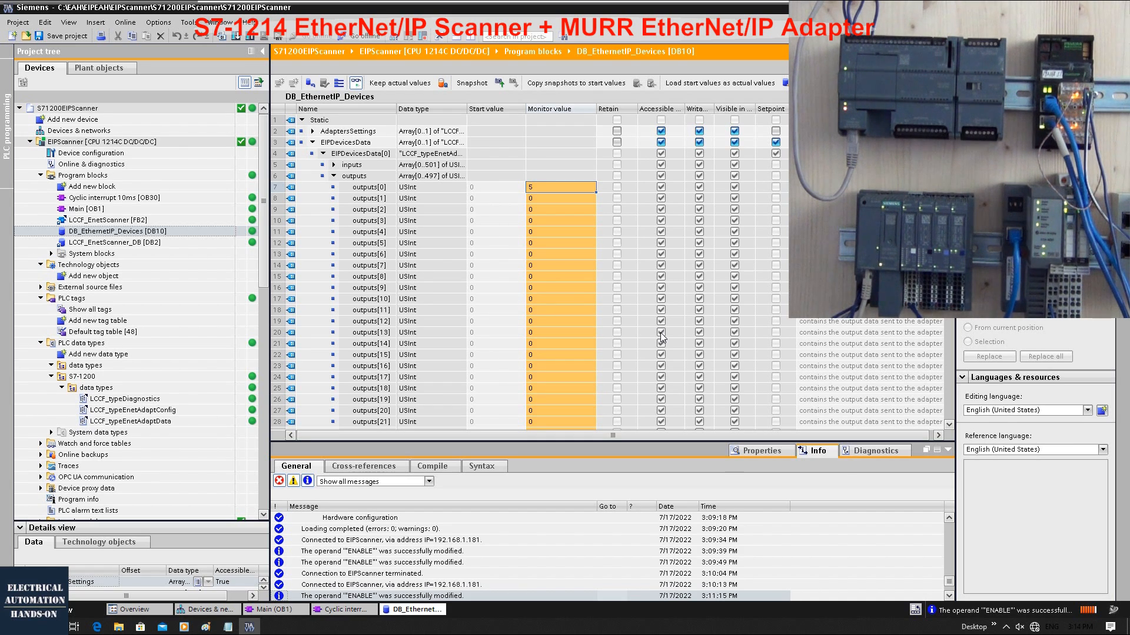
Step: Modify outputs[0] to 9, shown in Bin format as 2#0000_1001, and collapse the outputs array
double_click(552, 183)
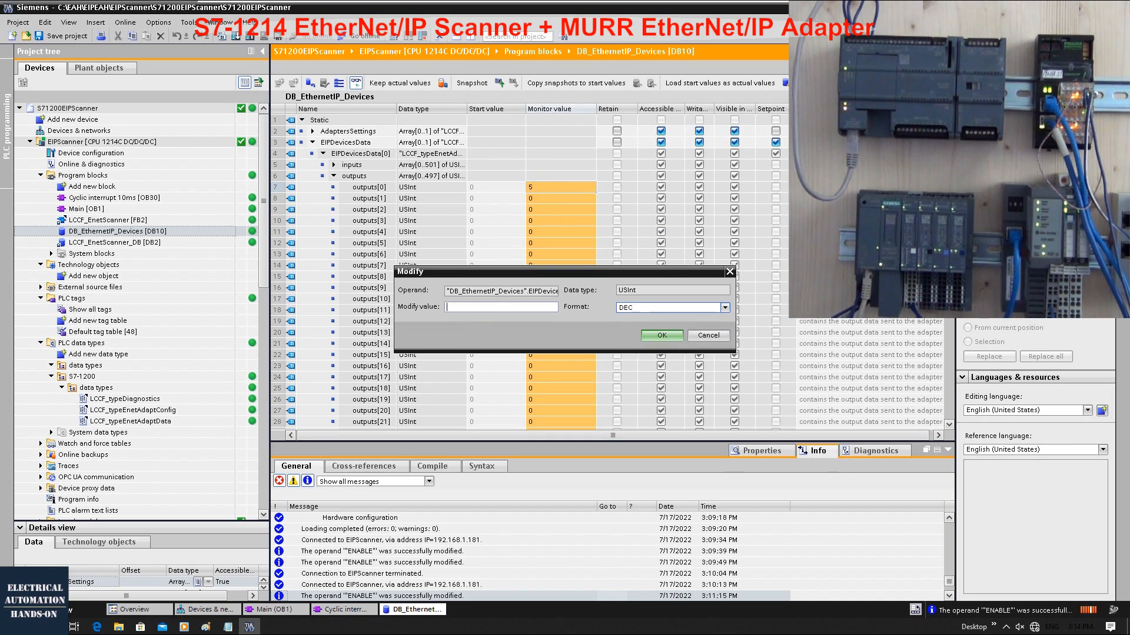
click(626, 307)
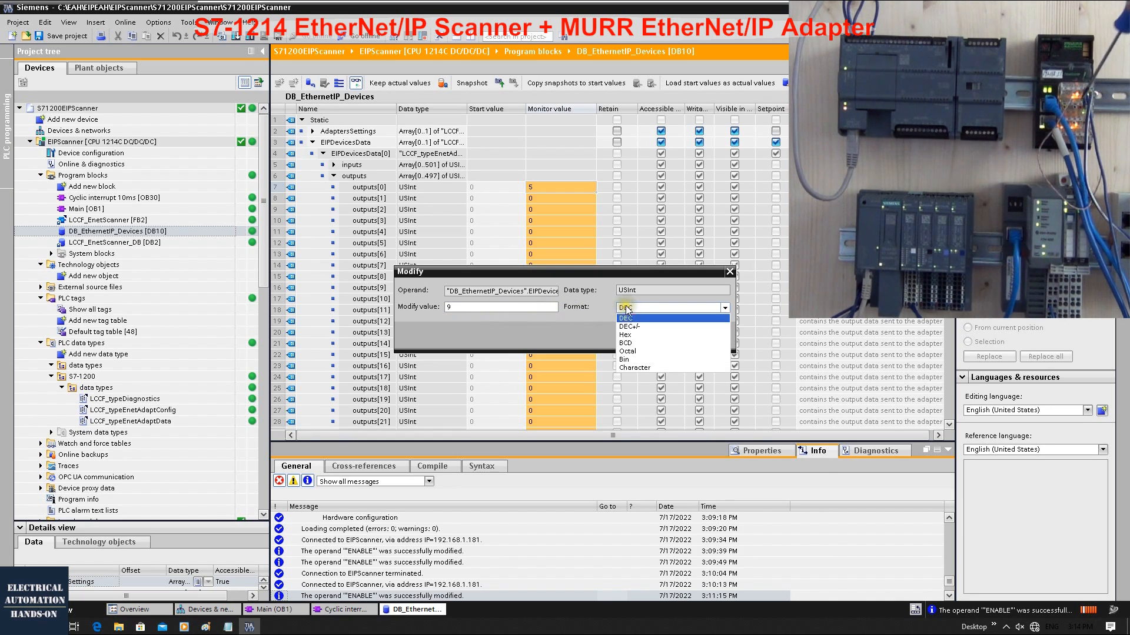
click(625, 357)
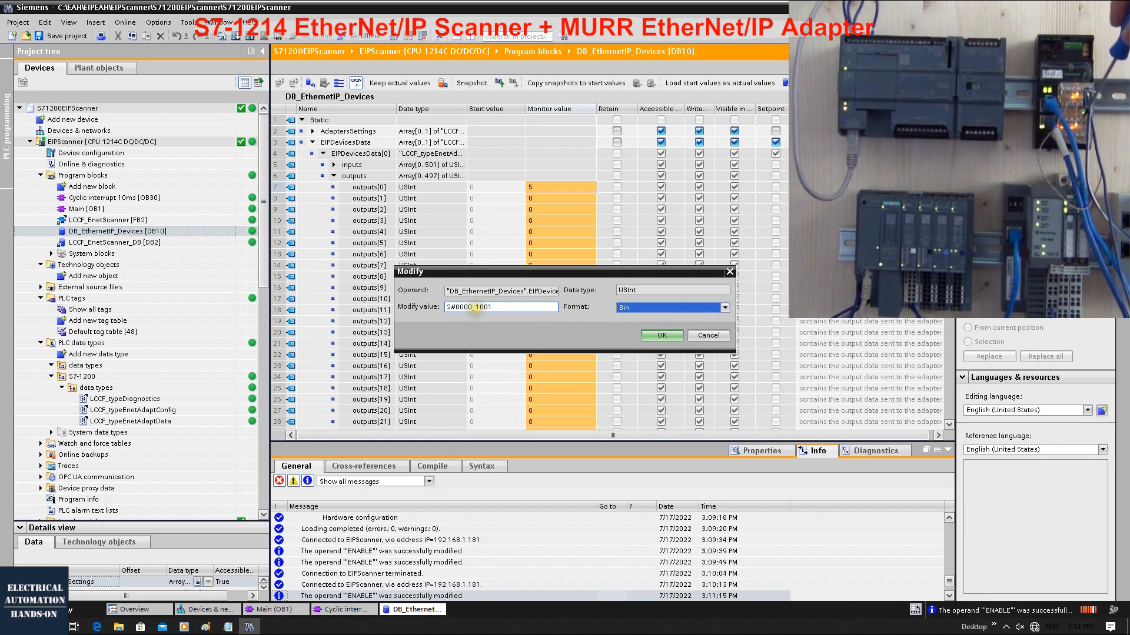
click(640, 335)
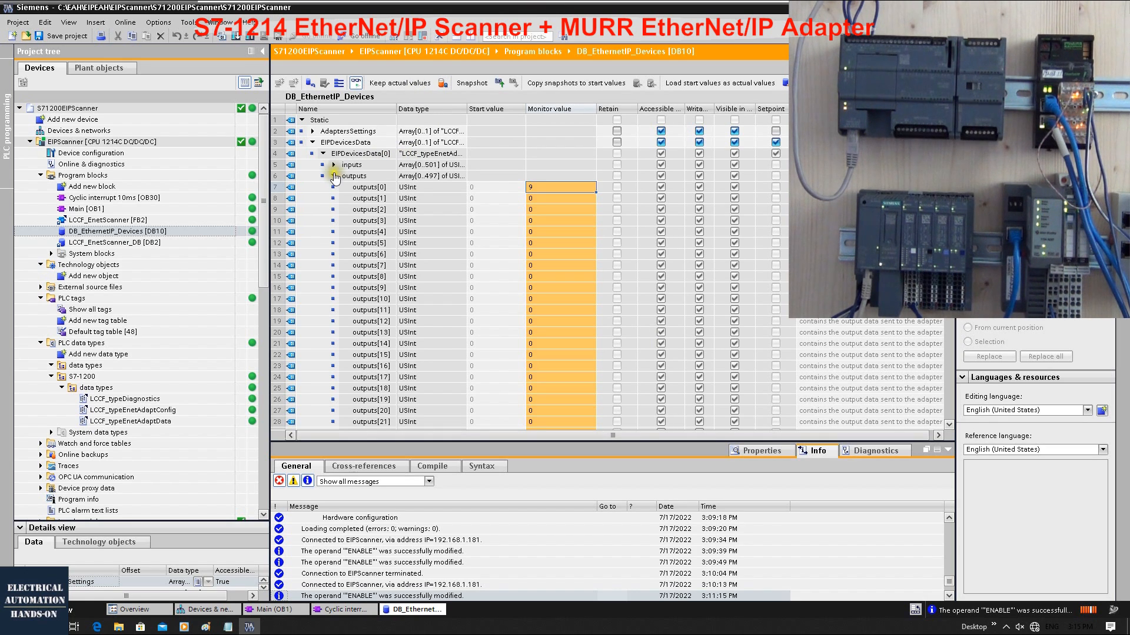
click(334, 176)
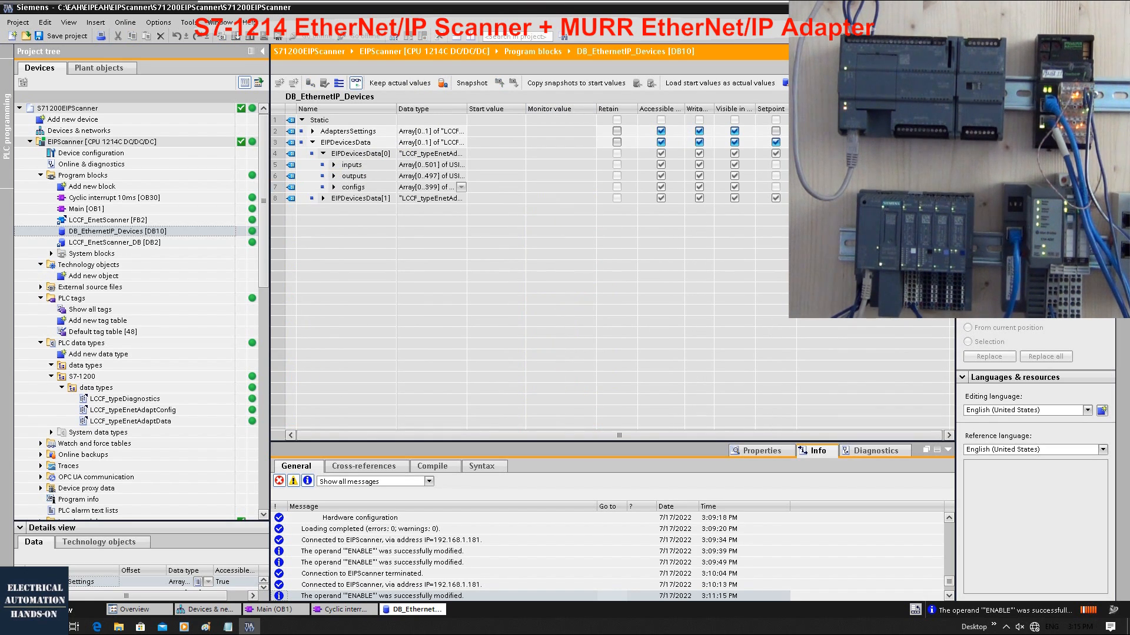
Step: Close DB_EthernetIP_Devices and replace the ENABLE tag at the enable input of the LCCF_EnetScanner call with the constant TRUE
click(948, 51)
click(411, 273)
click(346, 257)
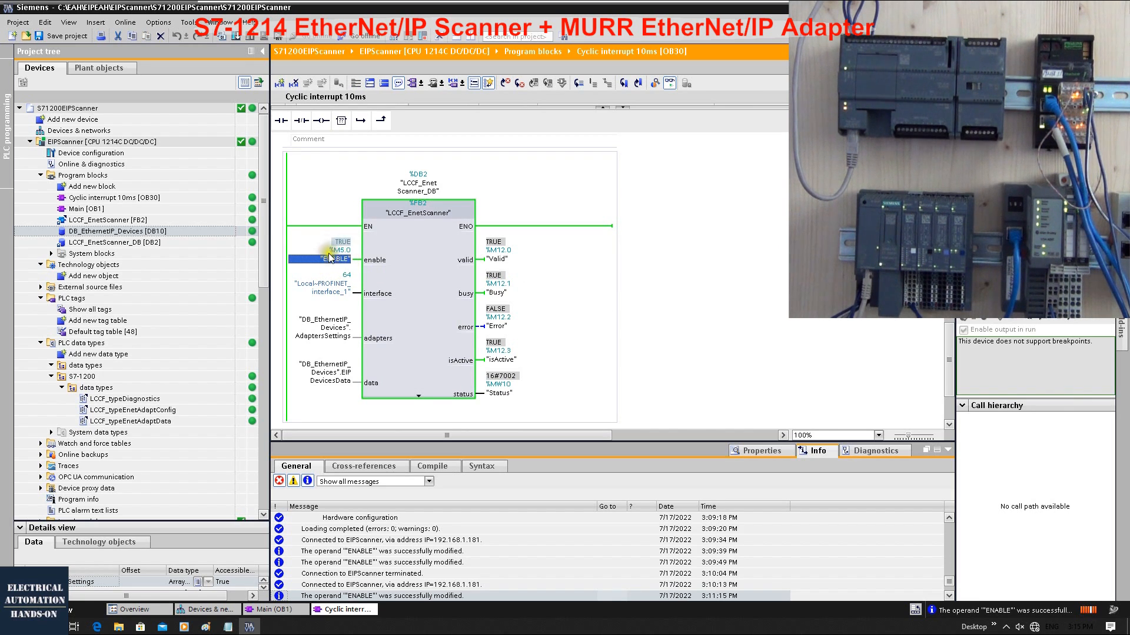
click(328, 265)
click(338, 263)
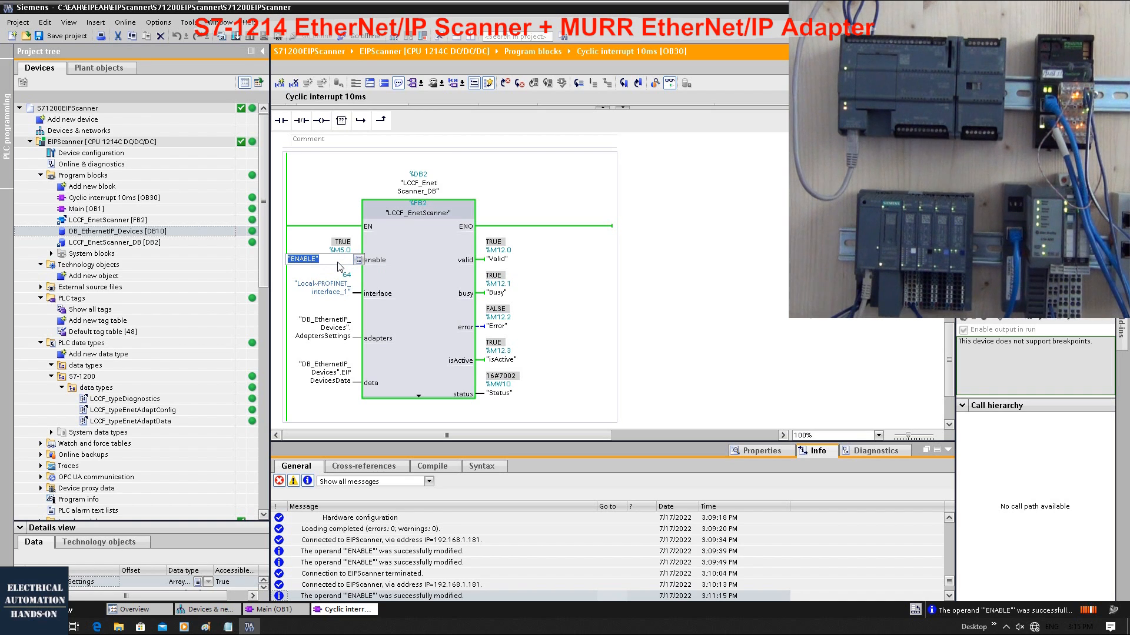
text(TRUE)
key(Return)
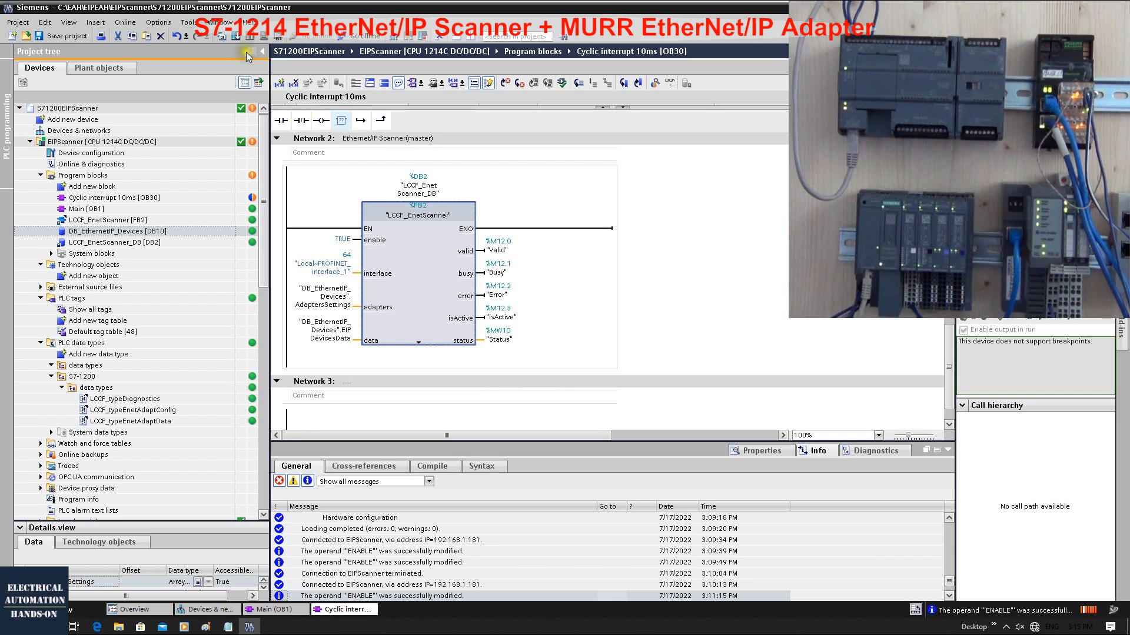
Step: Download the changed cyclic interrupt block to the EIPScanner CPU and go online with it again
click(238, 40)
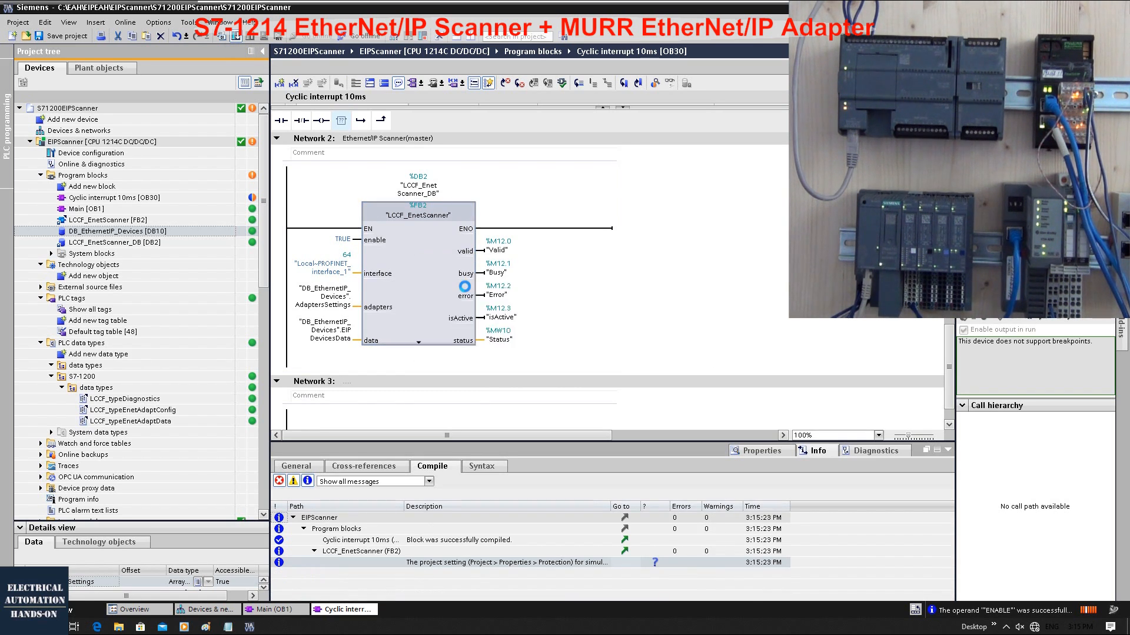
click(590, 334)
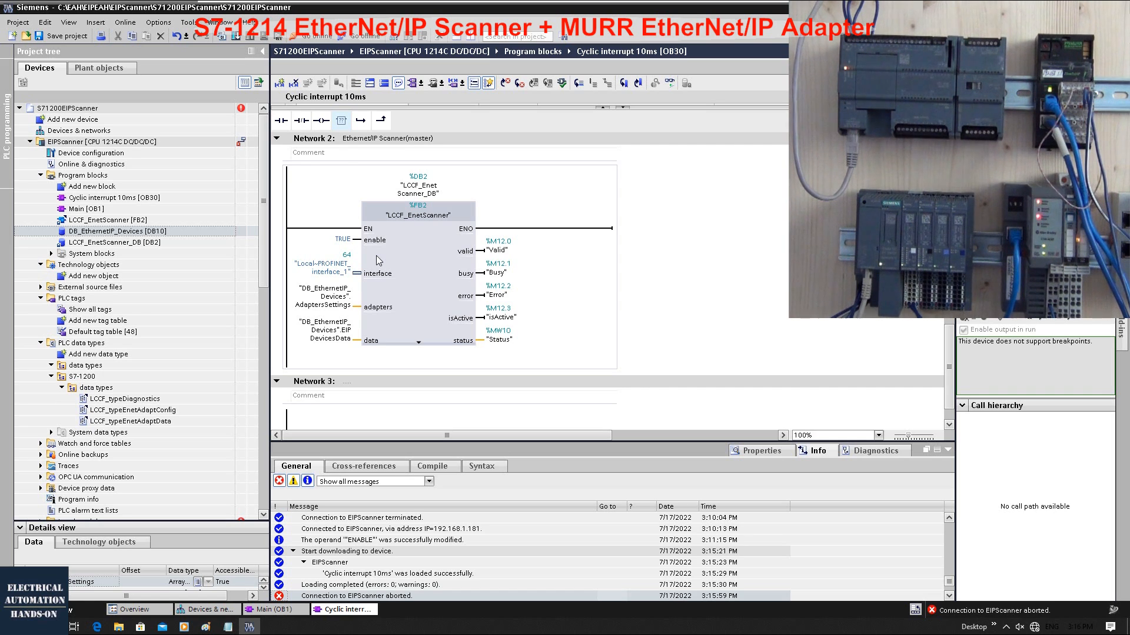
click(318, 36)
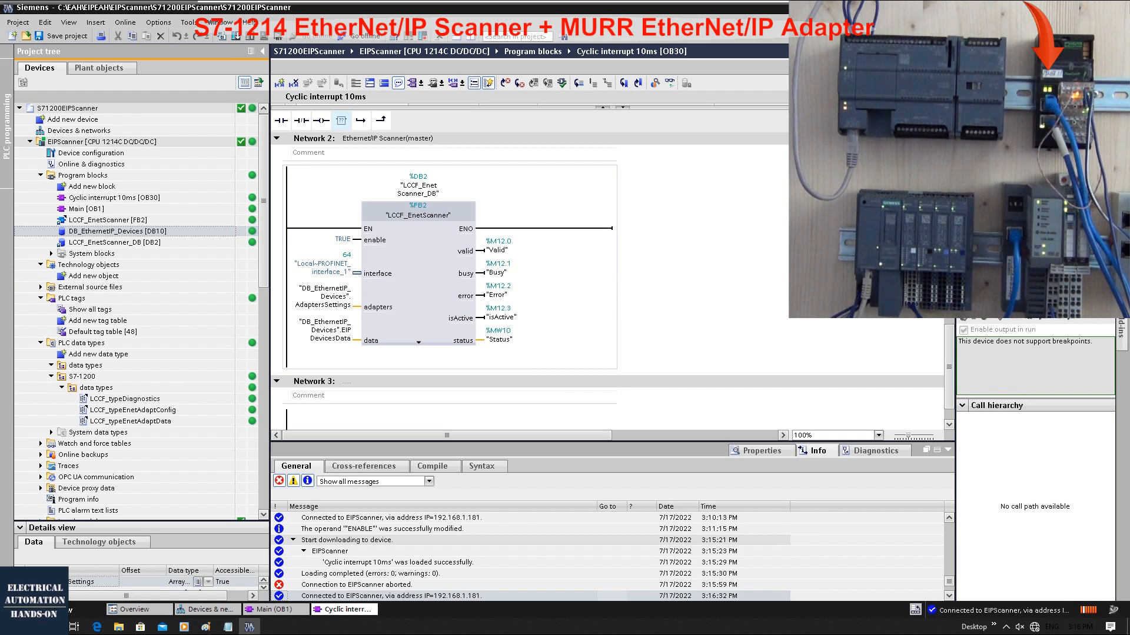
Step: Turn on monitoring of the cyclic interrupt block and check the outputs of the LCCF_EnetScanner call in Network 2
click(438, 247)
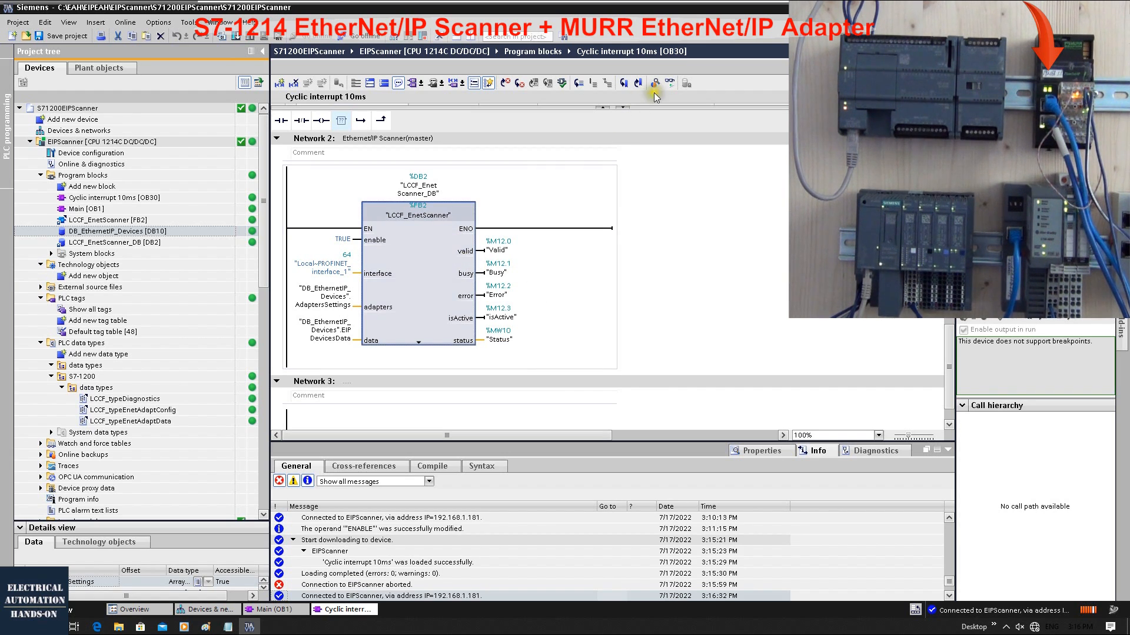
click(669, 83)
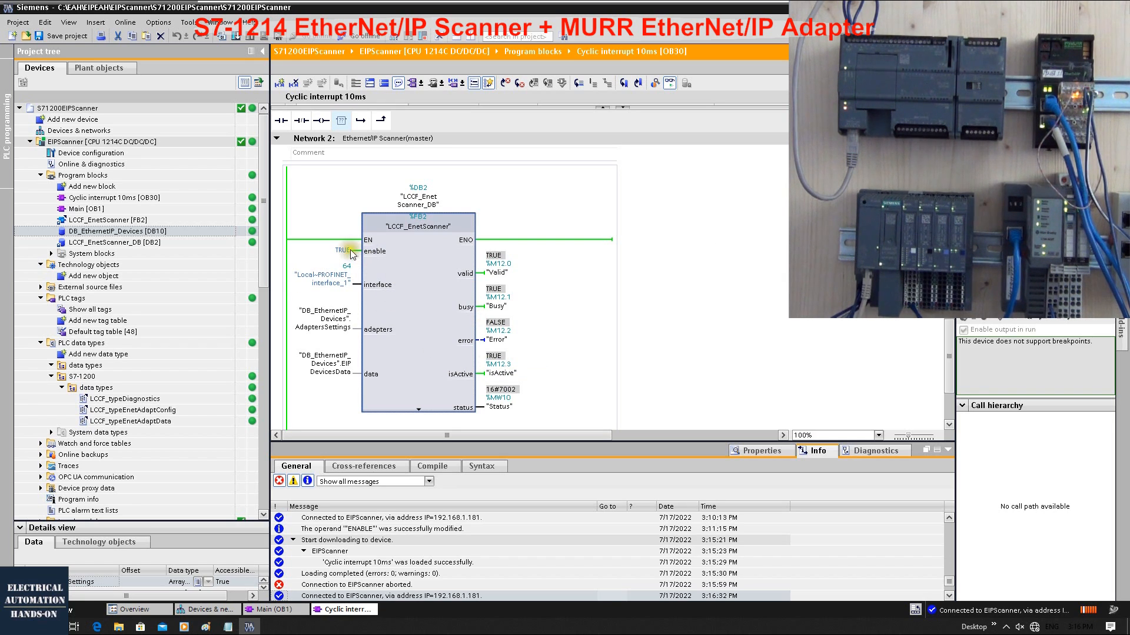
click(506, 375)
click(680, 311)
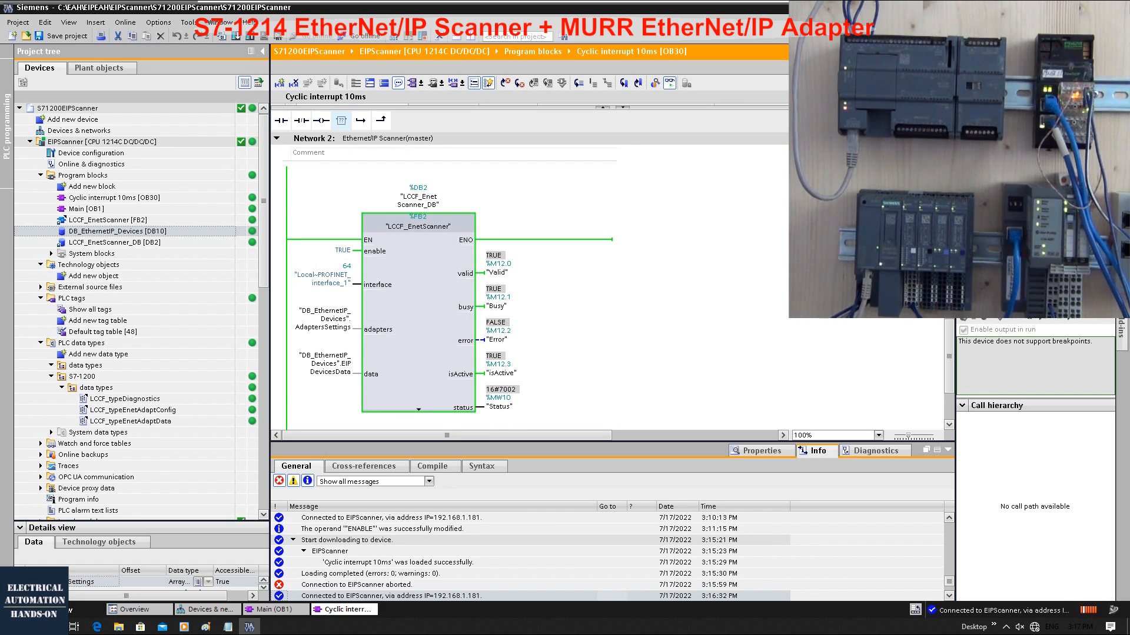
Step: Open Online & diagnostics of the EIPScanner CPU and view its cycle time
click(961, 98)
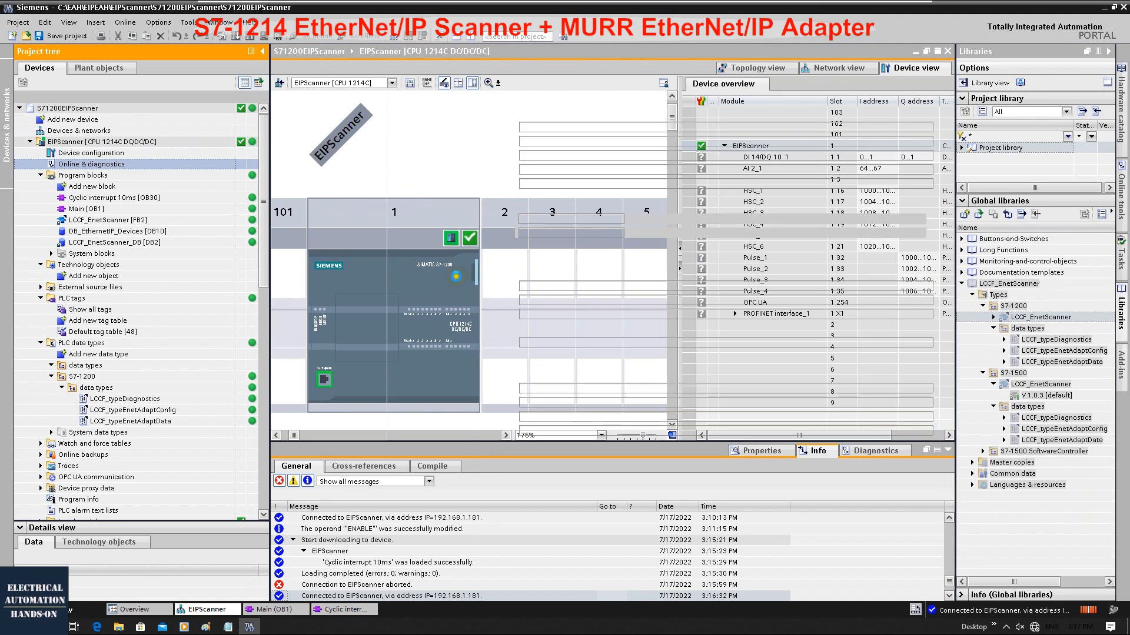
key(ctrl+d)
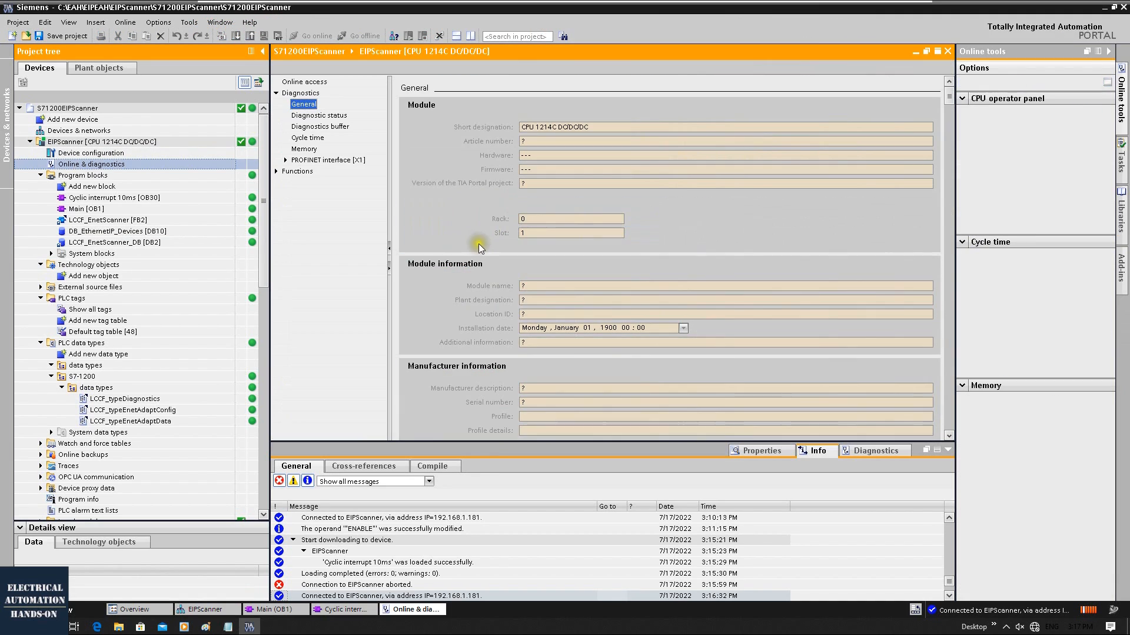
click(309, 138)
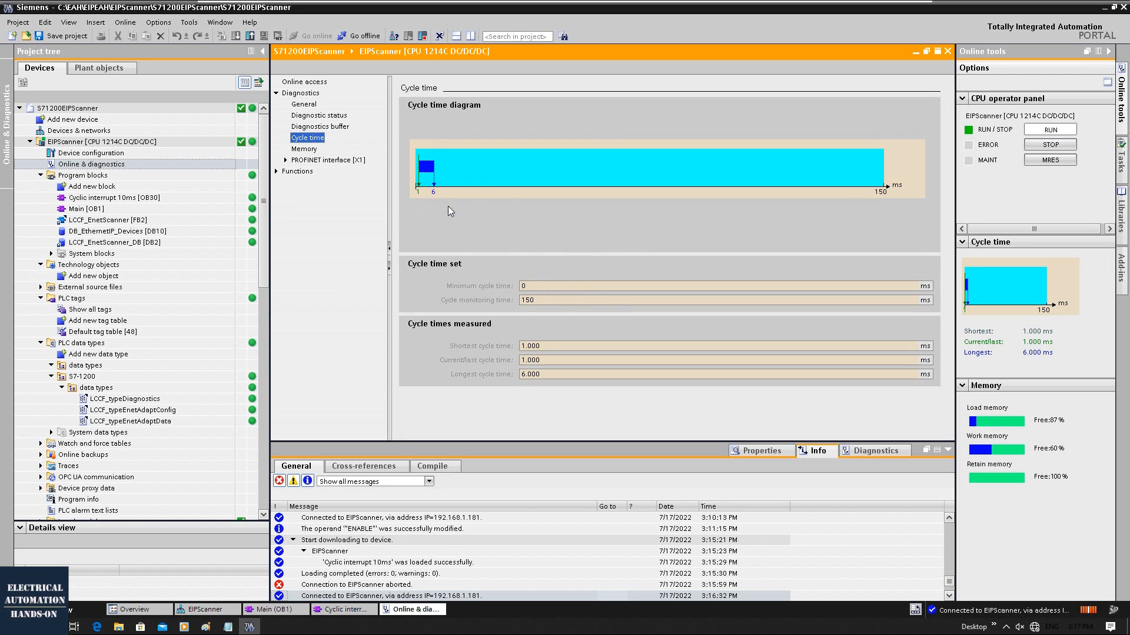
Step: Open the CPU's Program info and examine the load and work memory usage among its resources
click(147, 388)
scroll(153, 391, down, 2)
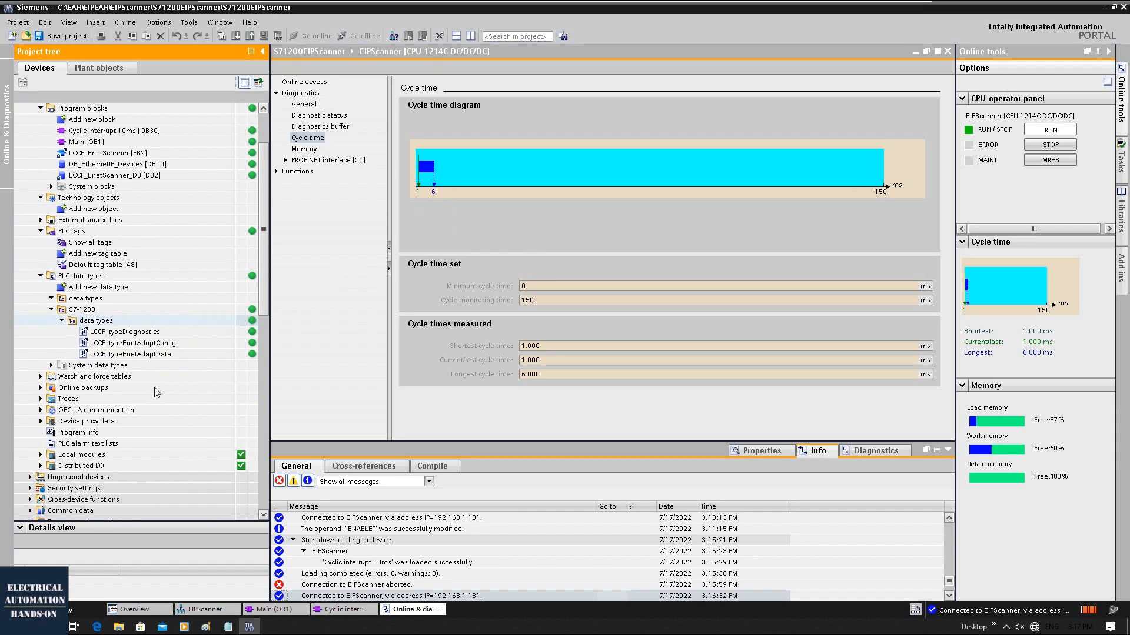
click(82, 435)
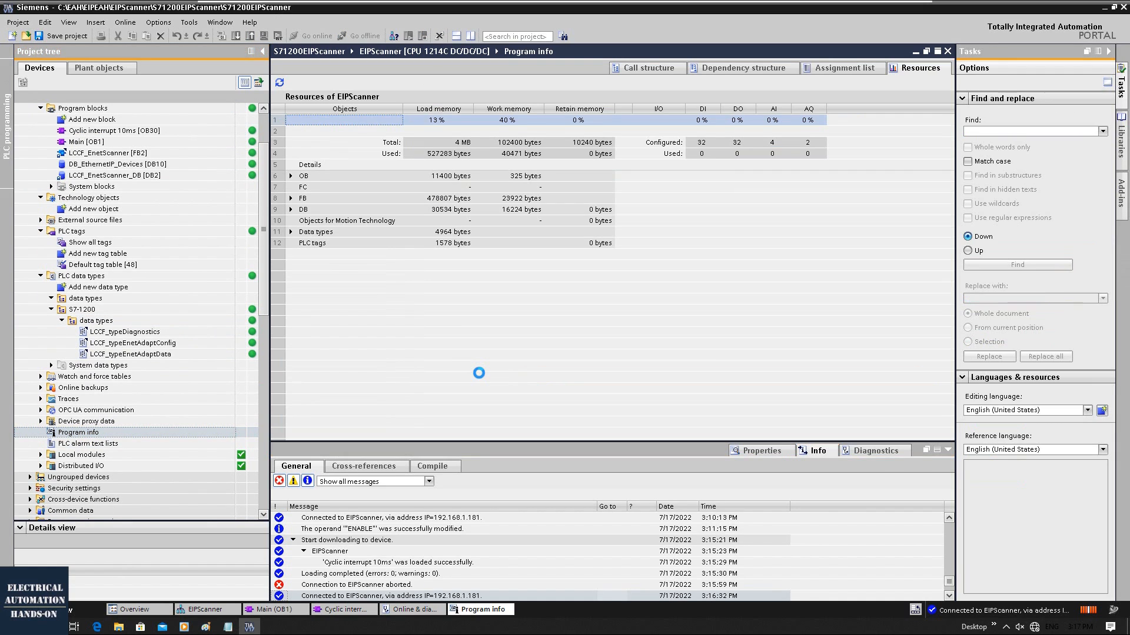
click(511, 153)
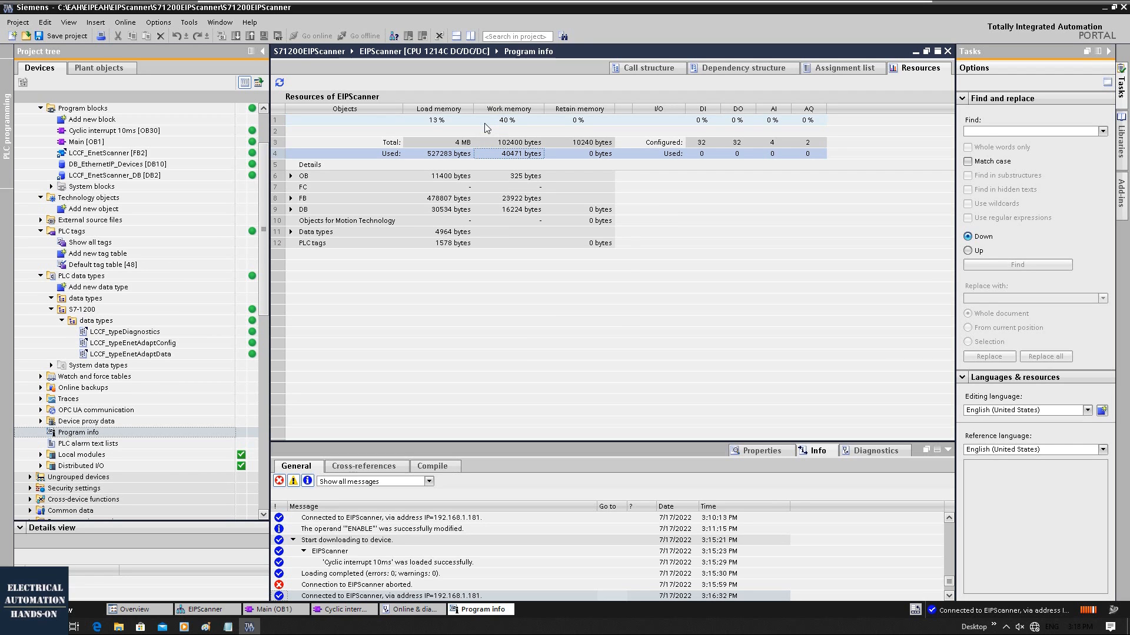
drag(264, 161, 264, 140)
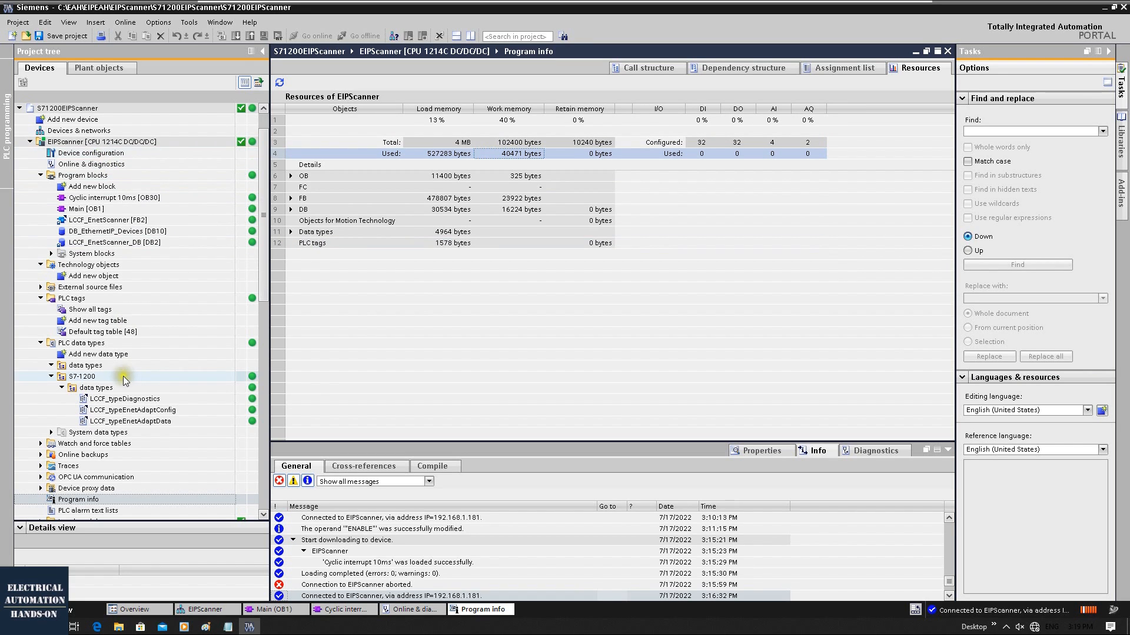
Step: Open Online & diagnostics of the EIPScanner CPU and check the firmware version in its general module information
scroll(122, 376, down, 7)
scroll(147, 194, up, 7)
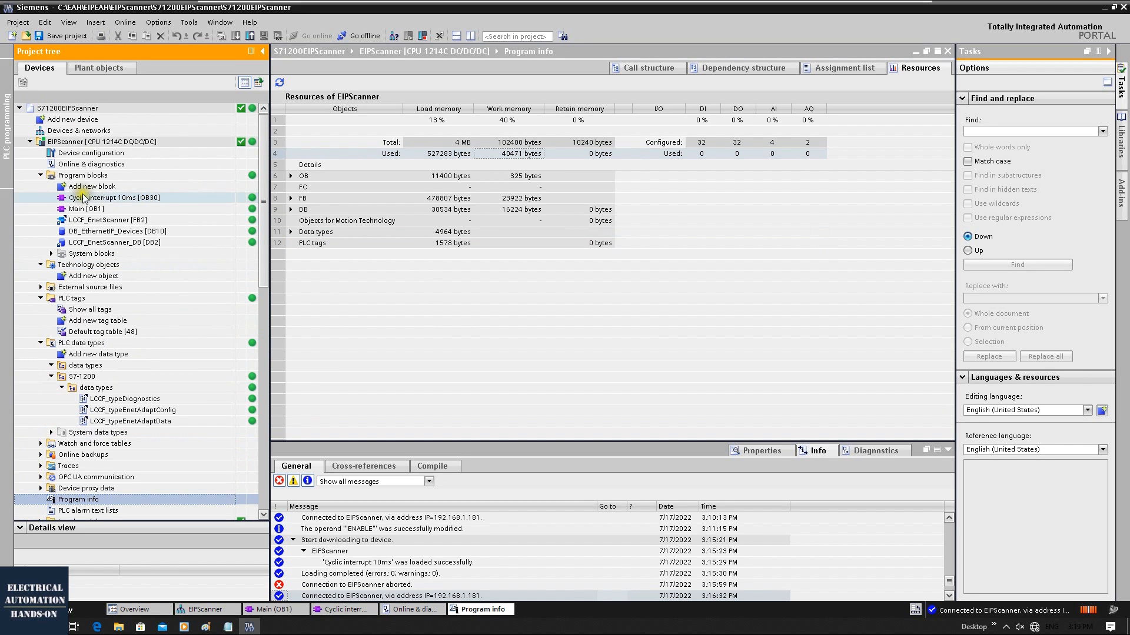
double_click(77, 166)
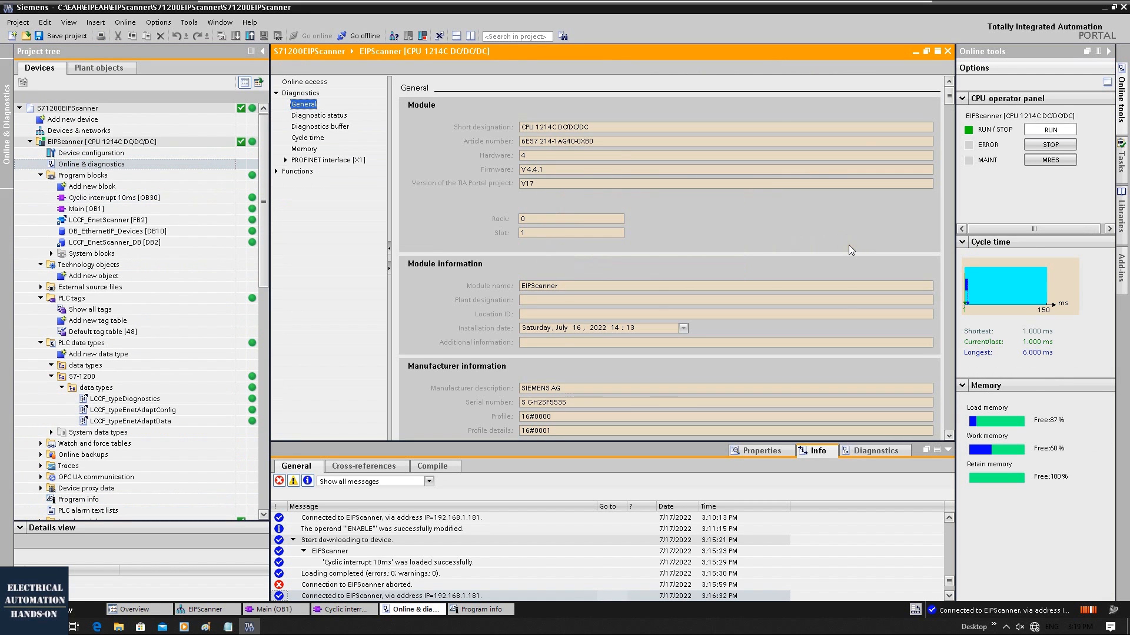
double_click(532, 169)
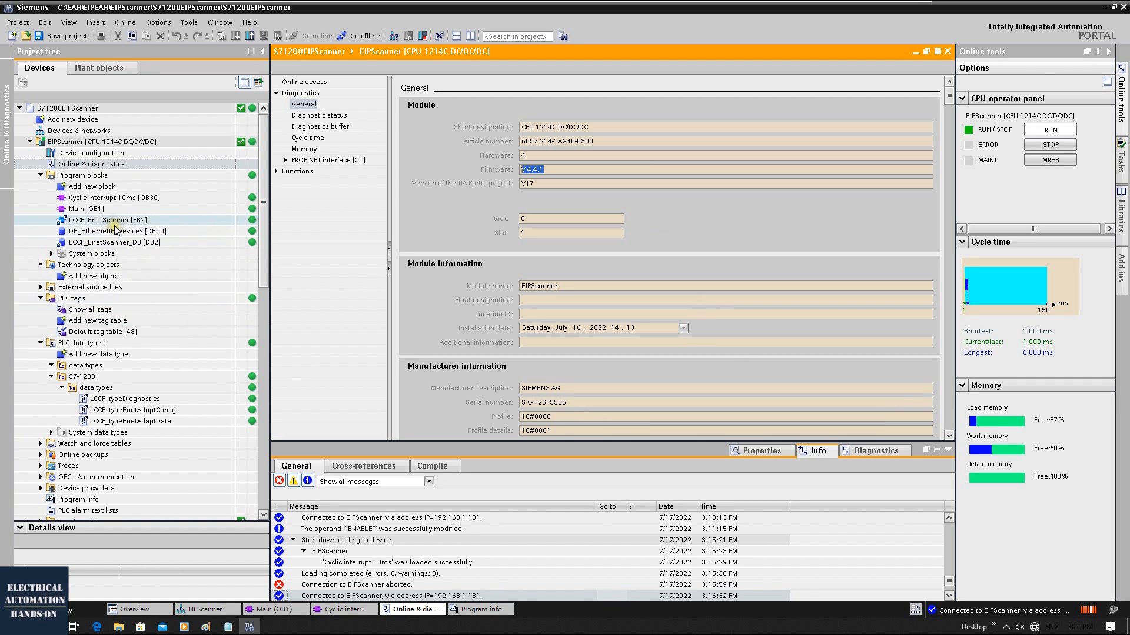
Step: Open the device configuration in network view and inspect the PROFINET connection between the EIPScanner CPU and the ET200SP_1 station
double_click(94, 152)
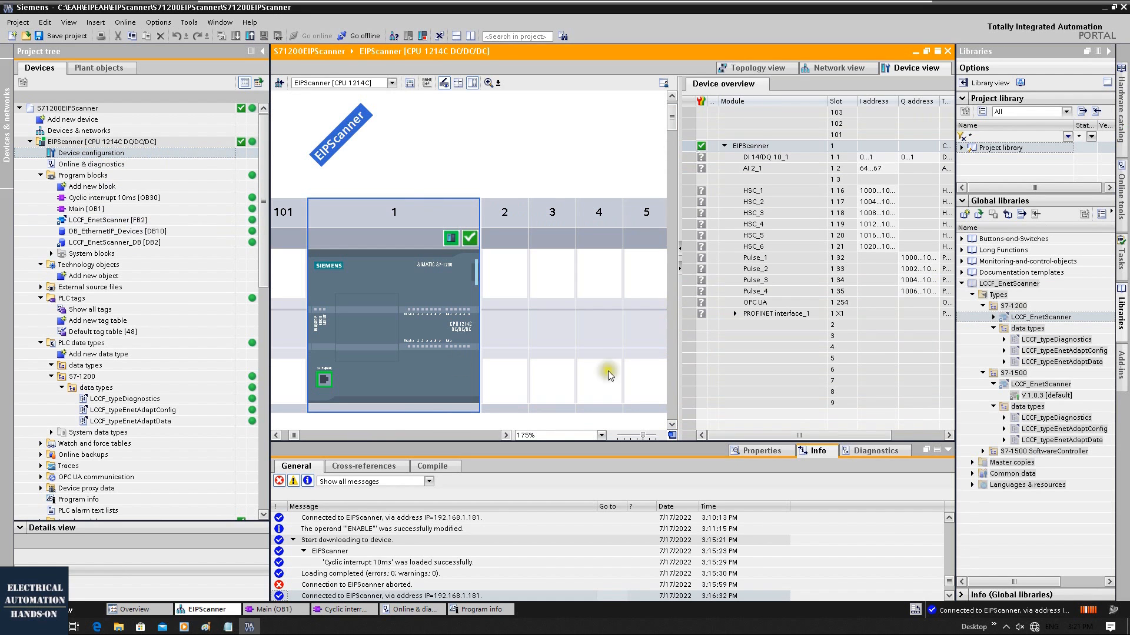
click(835, 68)
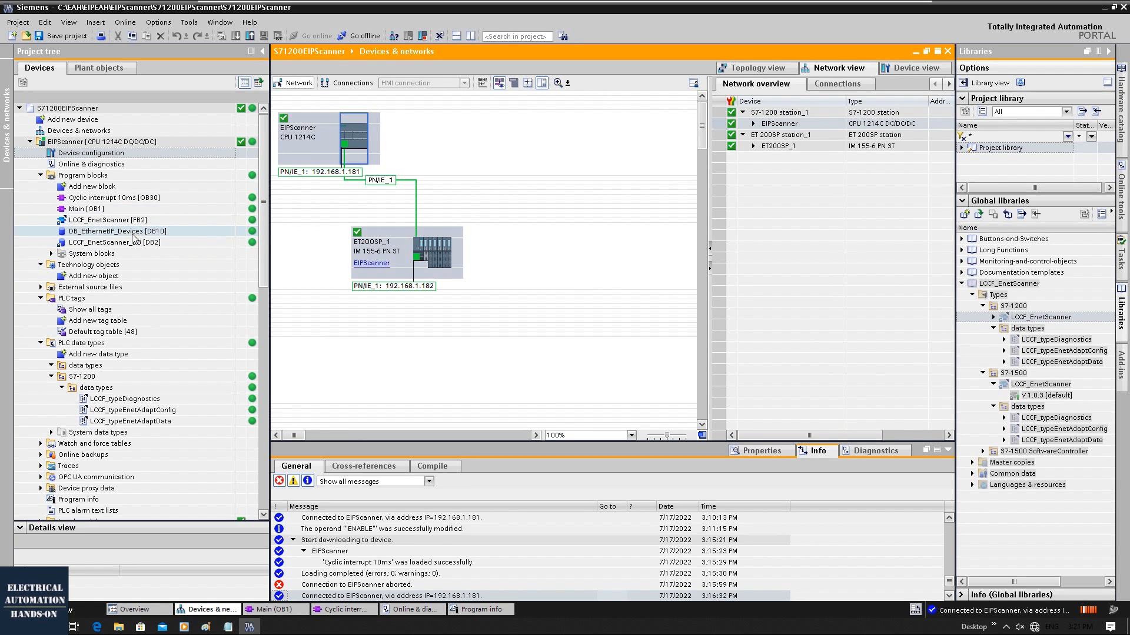
click(349, 145)
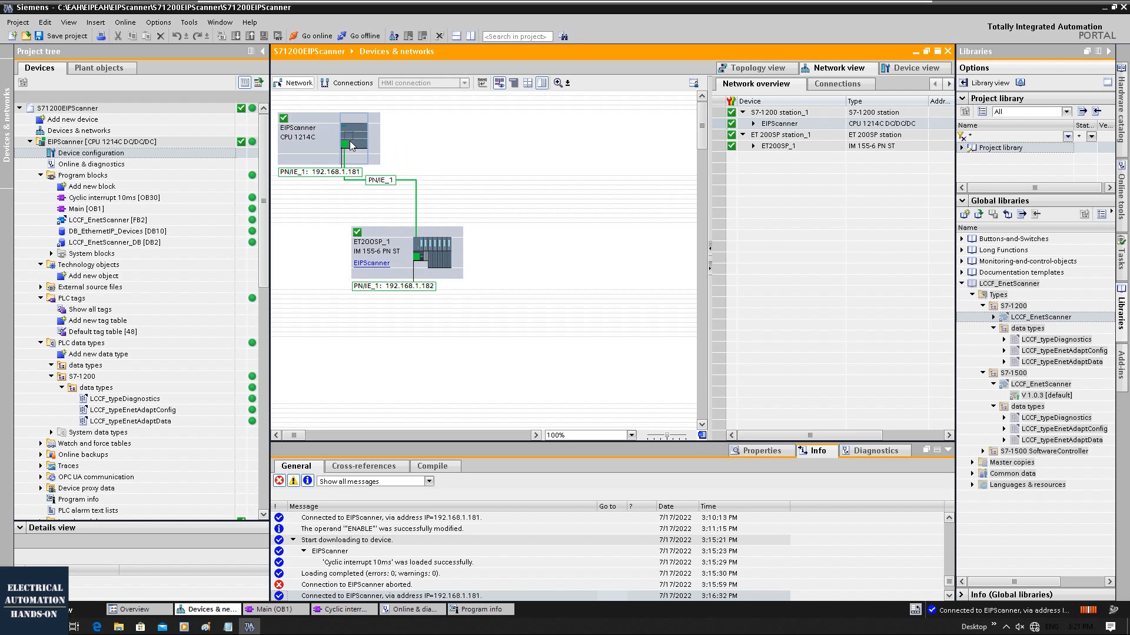
click(420, 229)
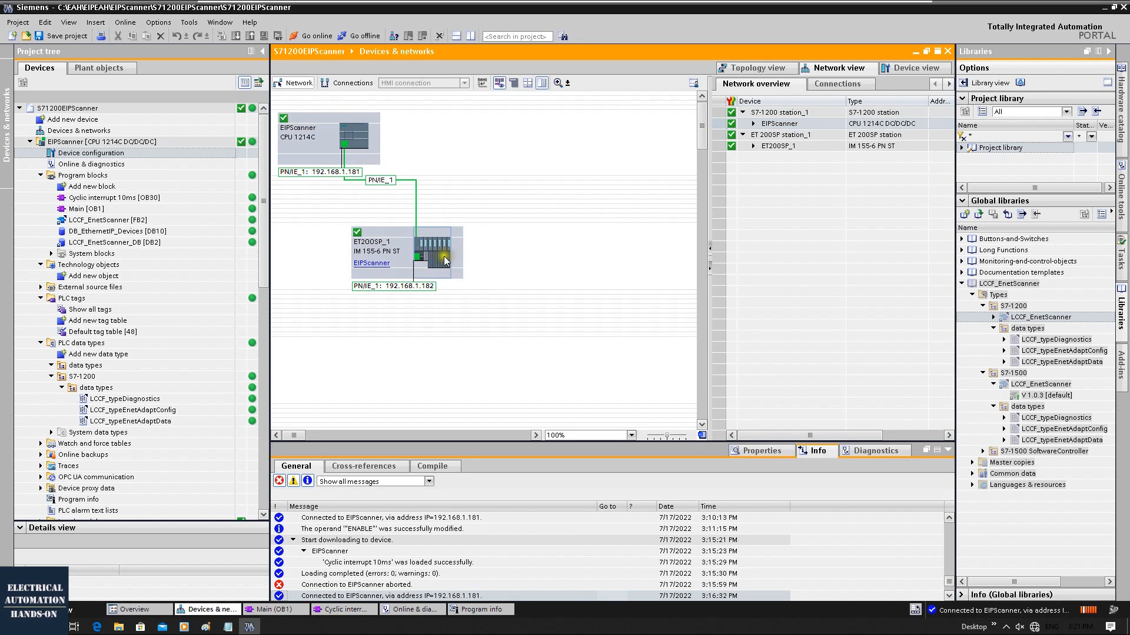
click(352, 146)
click(345, 145)
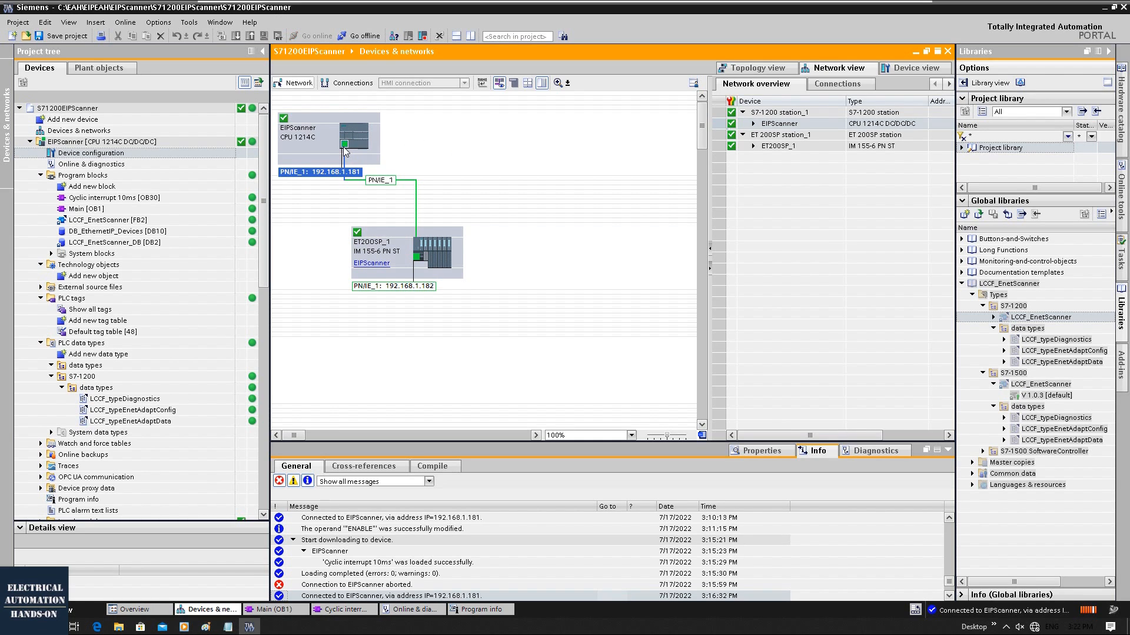
Step: Open the EIPScanner CPU's properties from the device view and display its connection resources
double_click(366, 136)
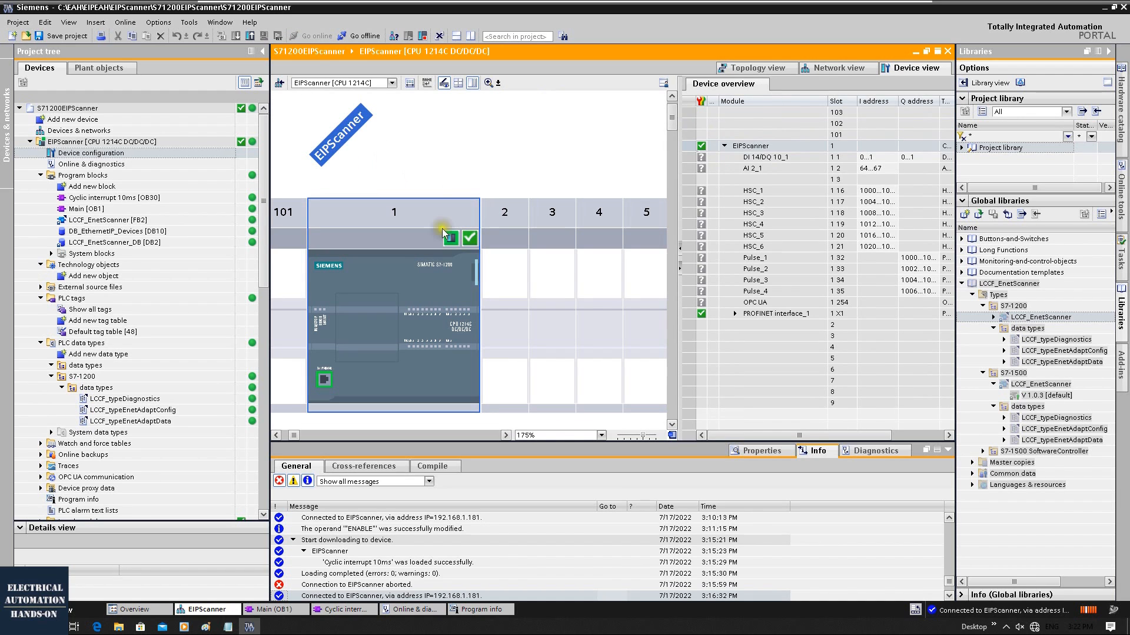
double_click(412, 279)
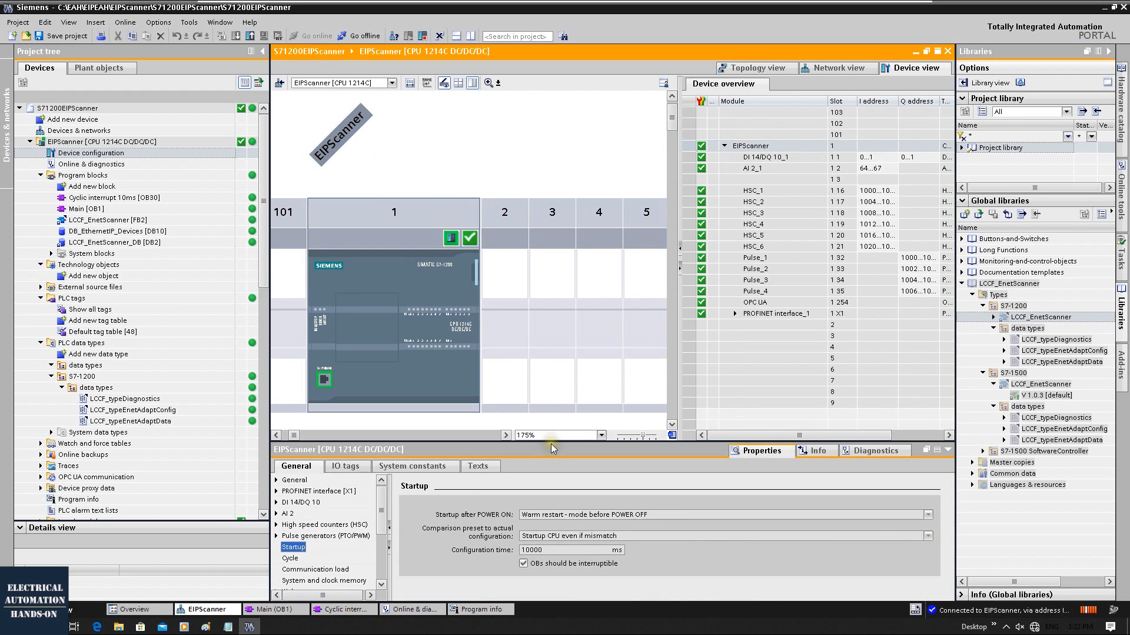
drag(554, 281, 554, 282)
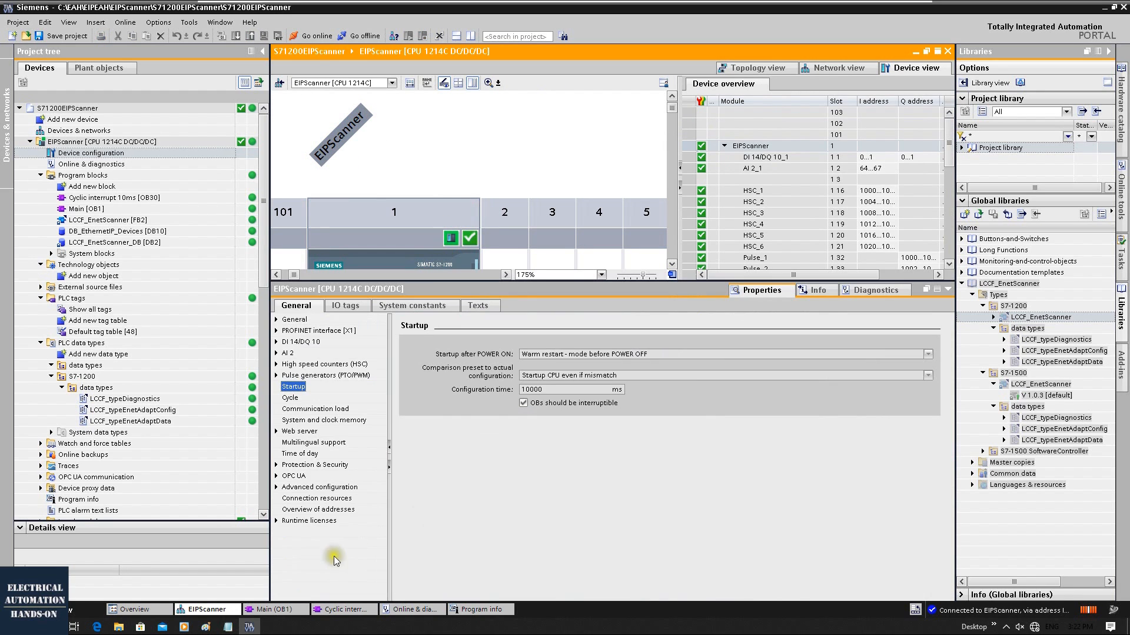
click(319, 499)
click(759, 494)
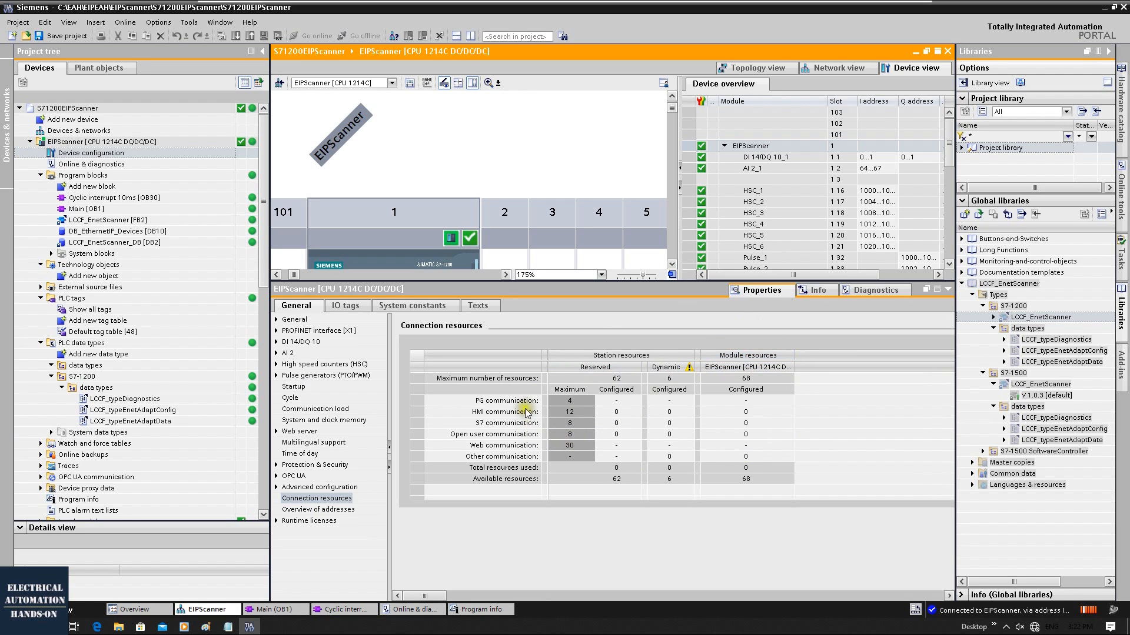
Step: Examine the reserved maximum and configured connections for open user communication in the connection resources table
click(471, 436)
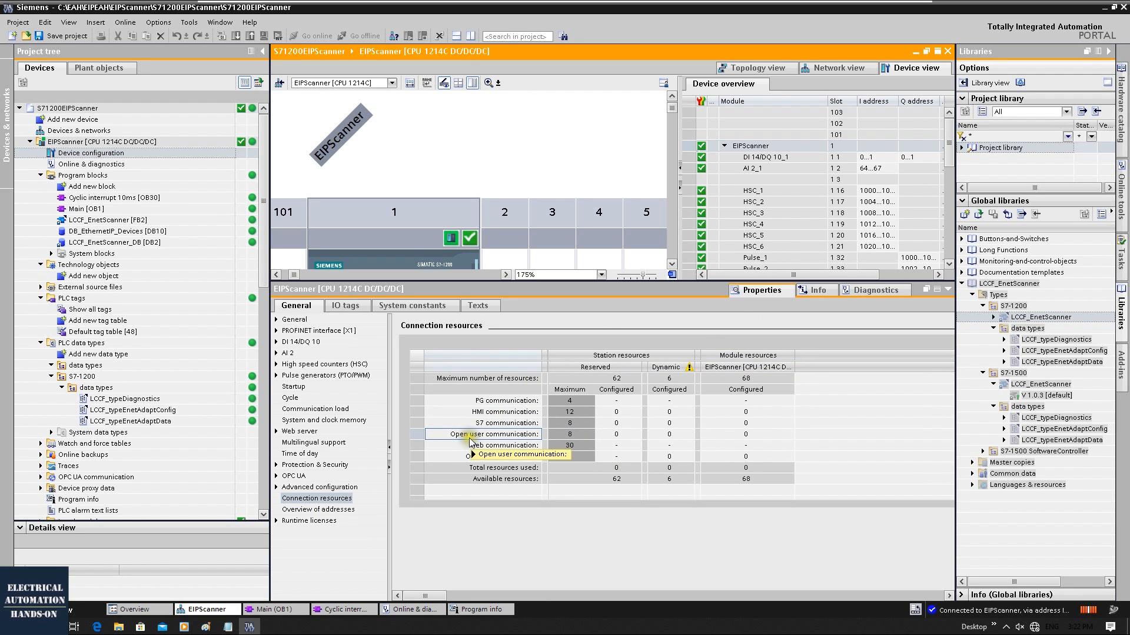
click(557, 438)
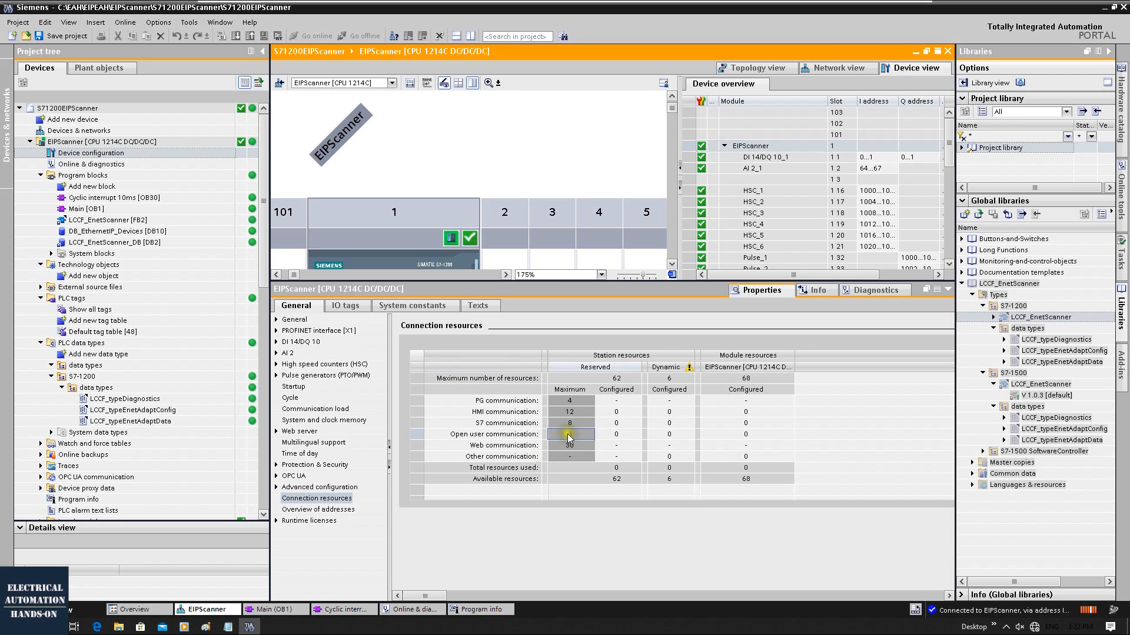
click(479, 436)
click(569, 435)
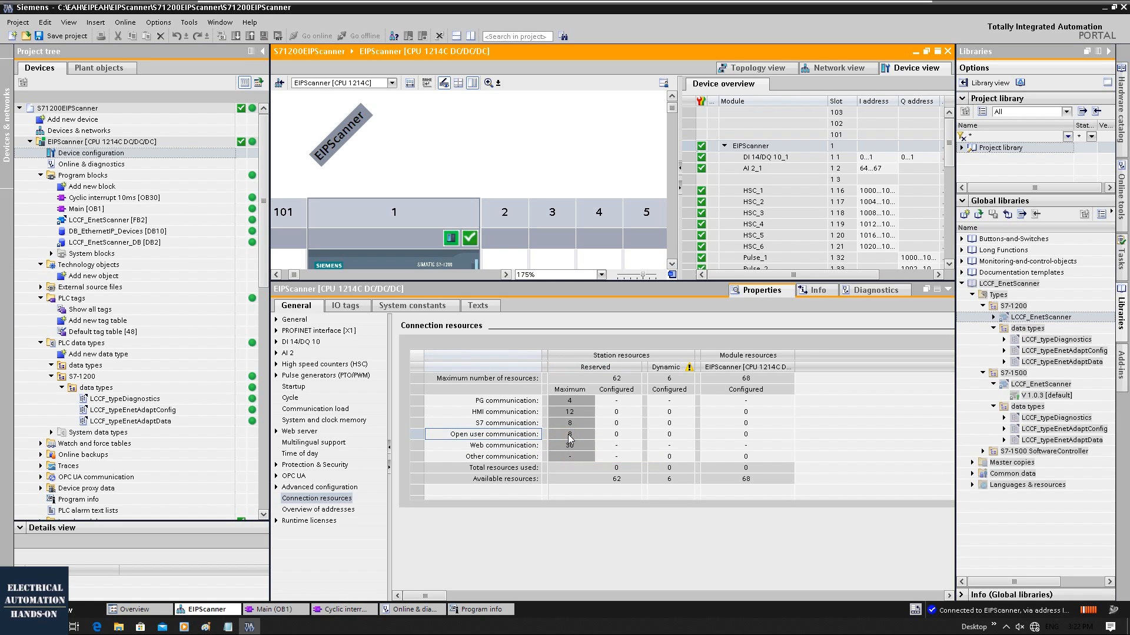
click(534, 436)
click(569, 435)
click(494, 434)
click(616, 436)
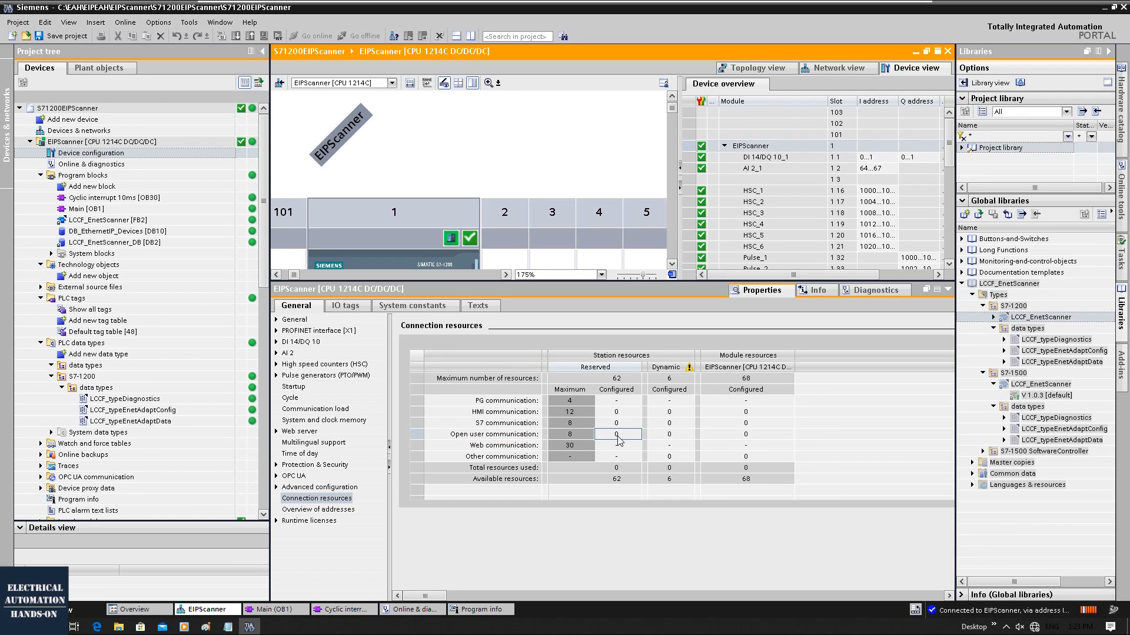
Step: Open the Cyclic interrupt 10ms block, enlarge the network area and review the LCCF_EnetScanner call in Network 2
double_click(106, 199)
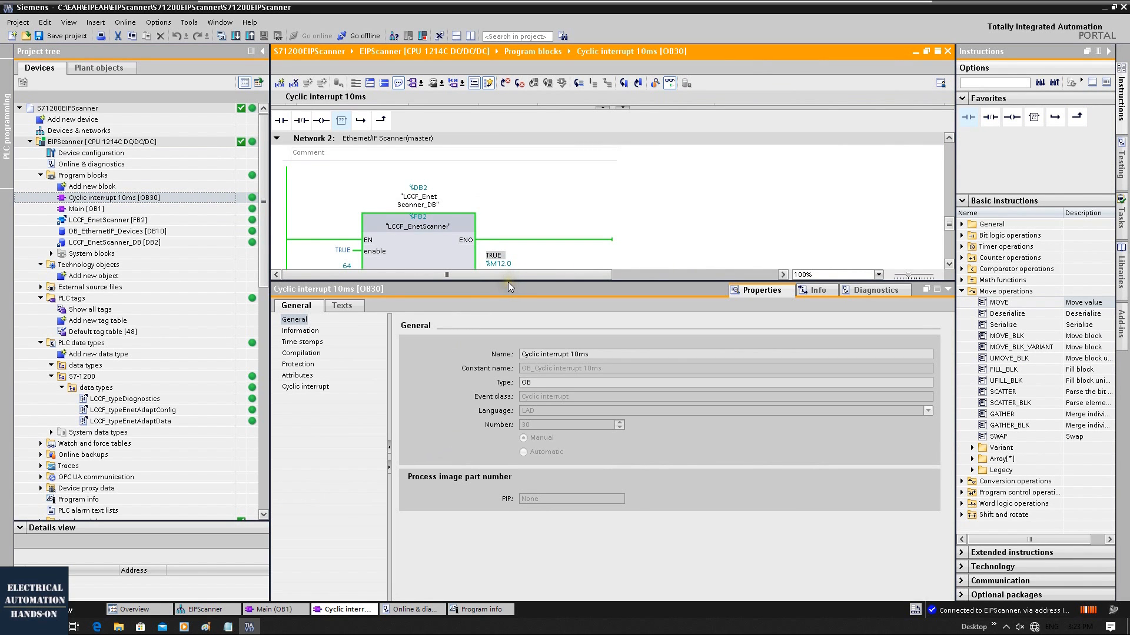
drag(509, 281, 508, 434)
click(446, 285)
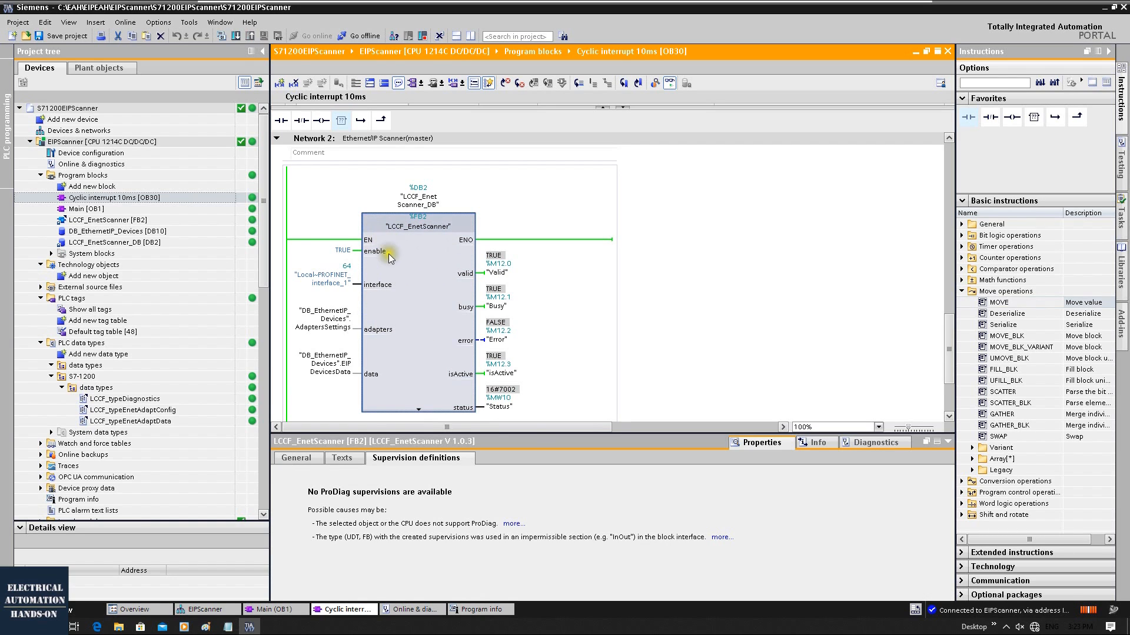
click(678, 318)
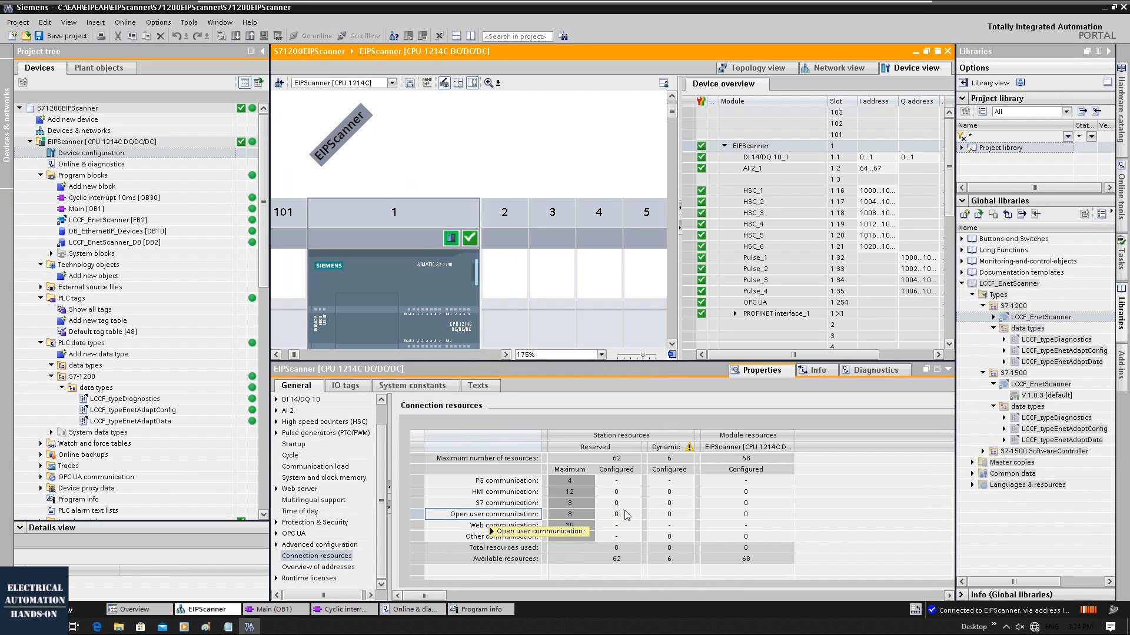
Step: Recheck the open user communication entry in the CPU's connection resources and locate the CPU's PROFINET port in the device view
click(539, 515)
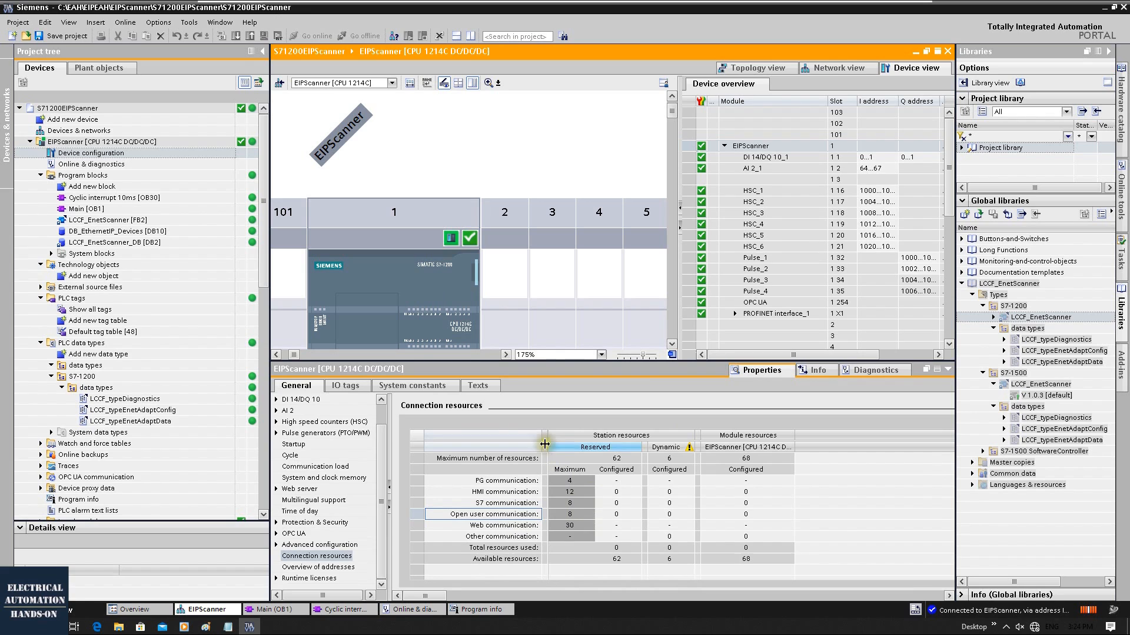
click(413, 278)
scroll(412, 273, down, 3)
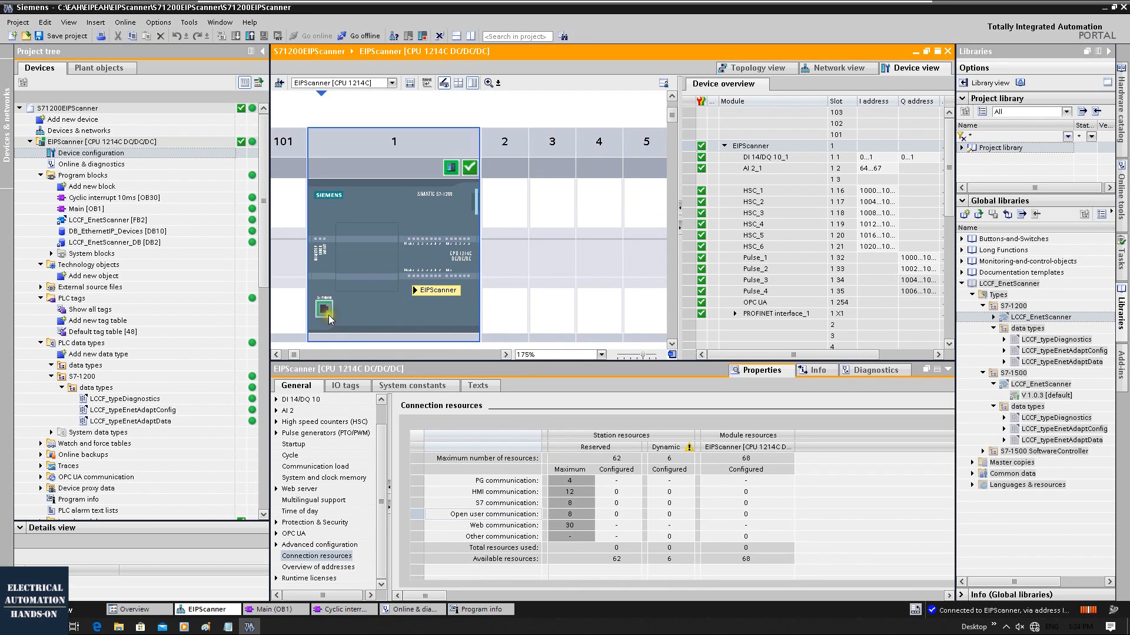